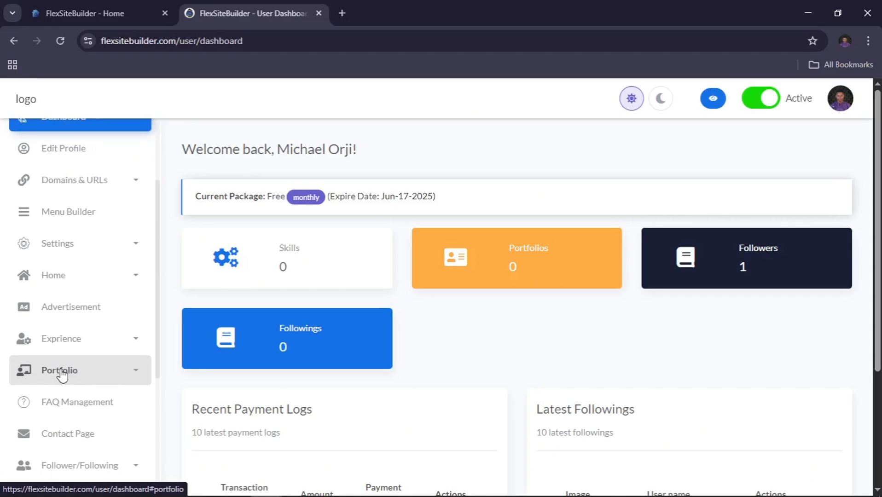
- Go to the Portfolios page, start a new portfolio entry and look through its form
{"action": "scroll", "coordinate": [62, 374], "scroll_direction": "down", "scroll_amount": 1}
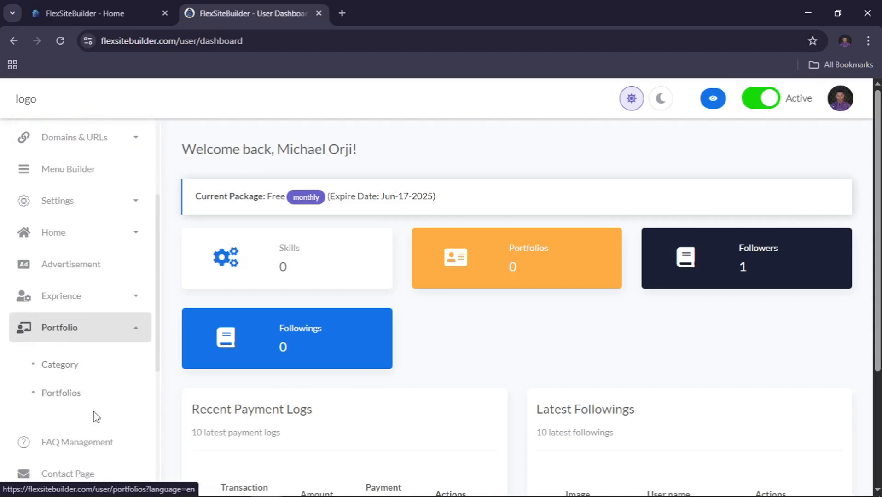
{"action": "left_click", "coordinate": [61, 394]}
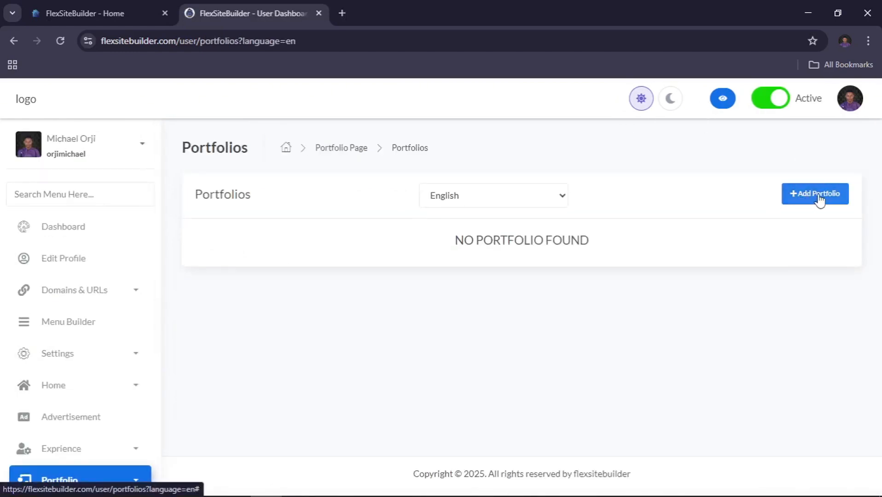
{"action": "left_click", "coordinate": [792, 198]}
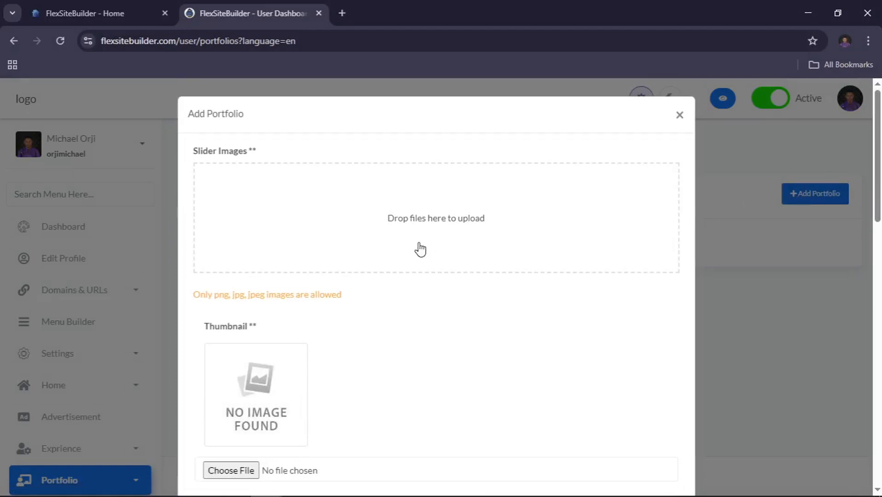
{"action": "scroll", "coordinate": [417, 248], "scroll_direction": "down", "scroll_amount": 9}
{"action": "scroll", "coordinate": [420, 248], "scroll_direction": "down", "scroll_amount": 10}
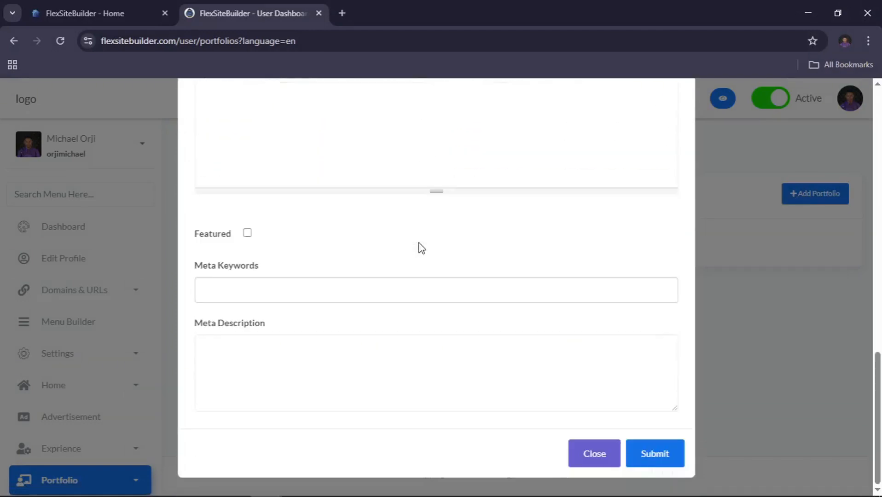
{"action": "scroll", "coordinate": [421, 248], "scroll_direction": "up", "scroll_amount": 15}
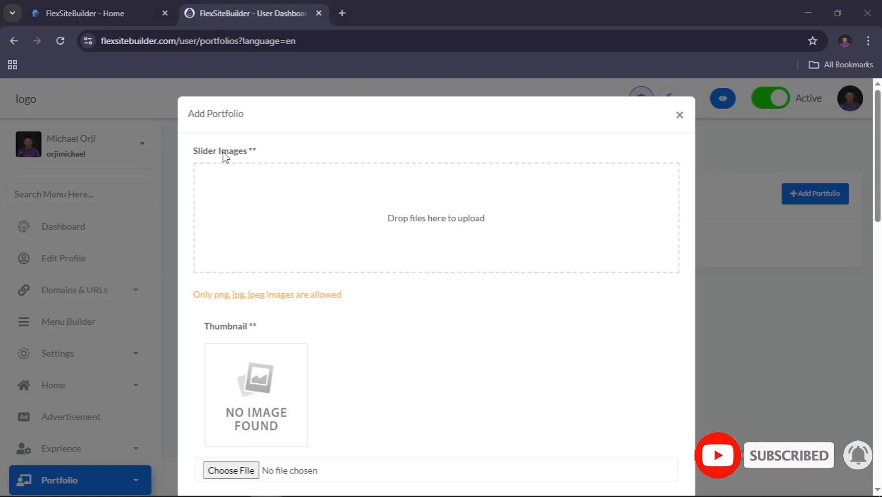
- Switch to the live personal website, examine its Portfolio Highlights section, and return to the Add Portfolio form
{"action": "key", "text": "alt+Tab"}
{"action": "key", "text": "Tab"}
{"action": "key", "text": "Tab"}
{"action": "key", "text": "Tab"}
{"action": "key", "text": "Tab"}
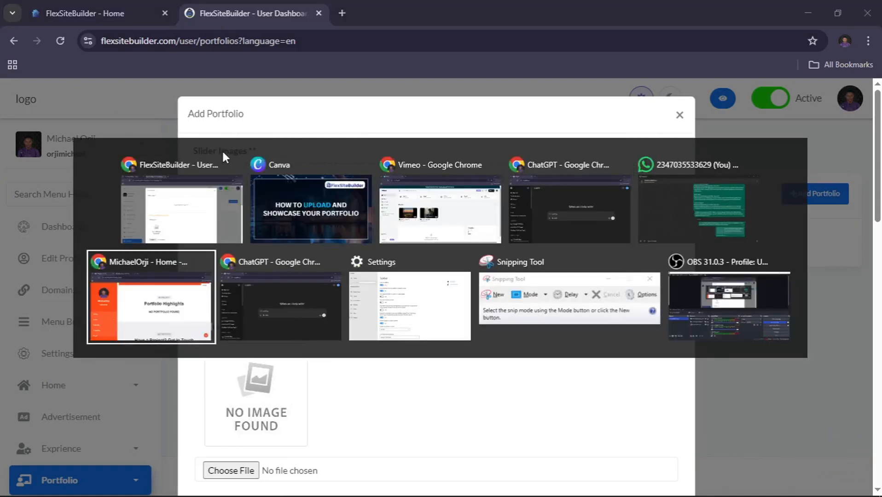
{"action": "scroll", "coordinate": [222, 149], "scroll_direction": "up", "scroll_amount": 15}
{"action": "scroll", "coordinate": [222, 149], "scroll_direction": "down", "scroll_amount": 5}
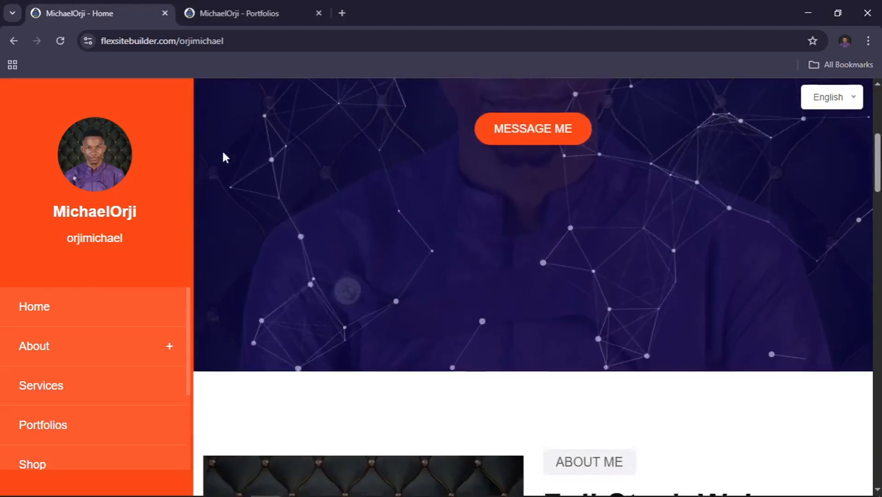
{"action": "scroll", "coordinate": [224, 157], "scroll_direction": "down", "scroll_amount": 15}
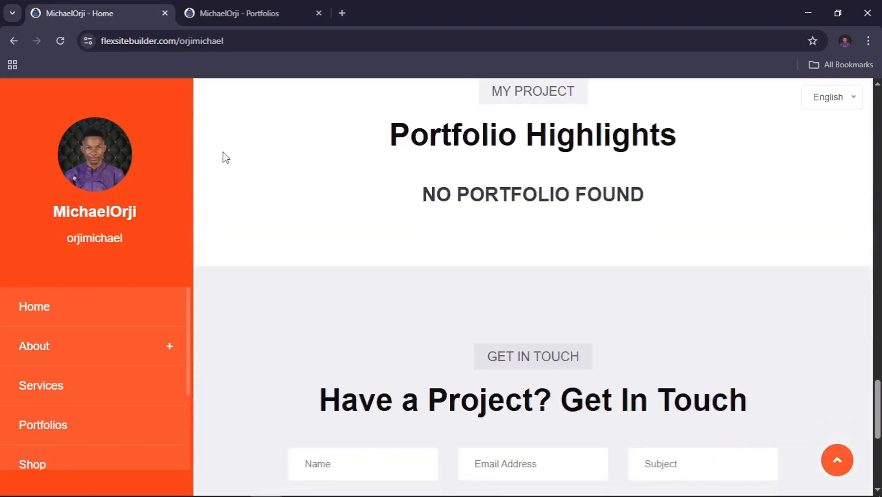
{"action": "scroll", "coordinate": [224, 157], "scroll_direction": "up", "scroll_amount": 2}
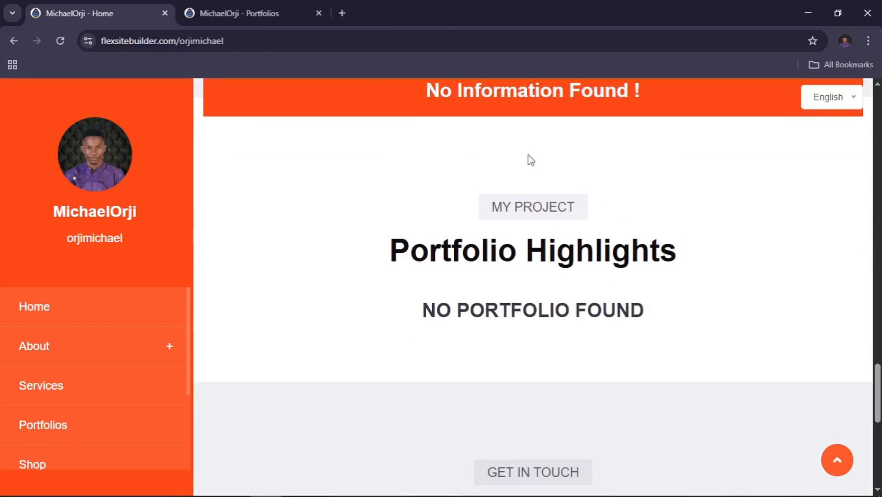
{"action": "key", "text": "alt+Tab"}
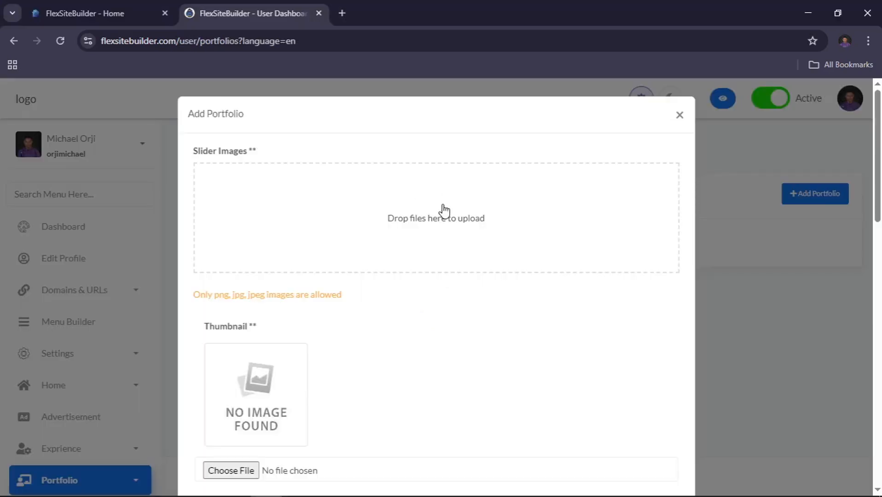
- Upload Day 1 Sample.jpg from the 0.1 DESIGN CHALLENGE folder as the portfolio's slider image
{"action": "left_click", "coordinate": [443, 209]}
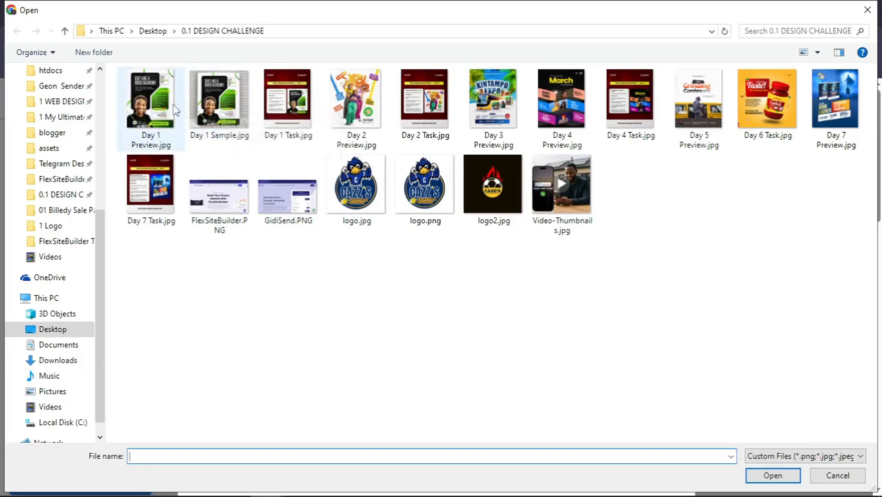
{"action": "left_click", "coordinate": [220, 125]}
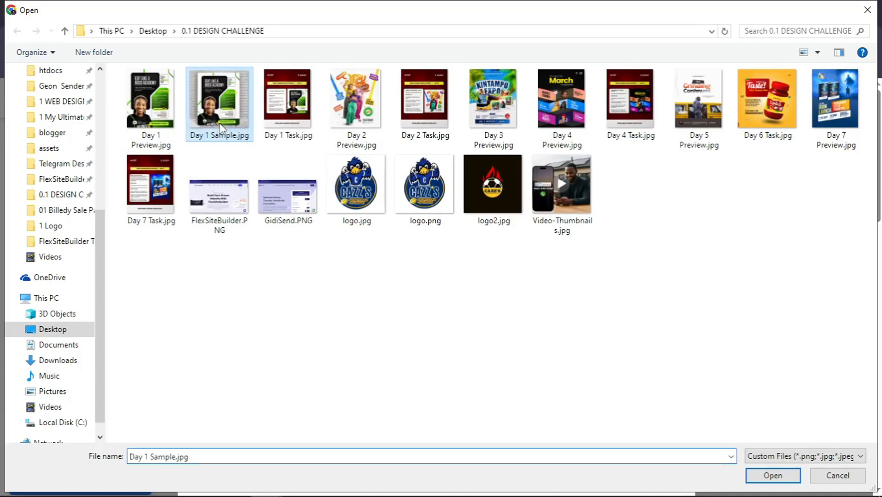
{"action": "left_click", "coordinate": [773, 477]}
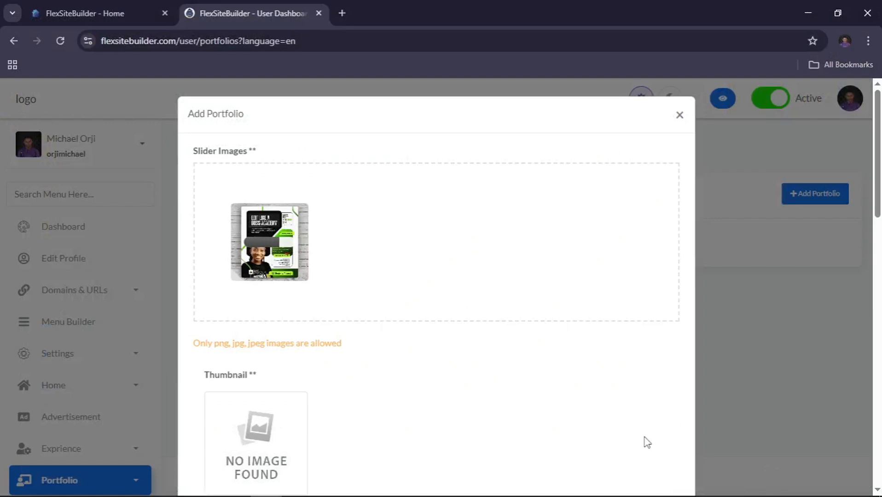
- Set Day 1 Preview.jpg from the 0.1 DESIGN CHALLENGE folder as the portfolio's thumbnail
{"action": "scroll", "coordinate": [647, 441], "scroll_direction": "down", "scroll_amount": 2}
{"action": "scroll", "coordinate": [647, 442], "scroll_direction": "up", "scroll_amount": 1}
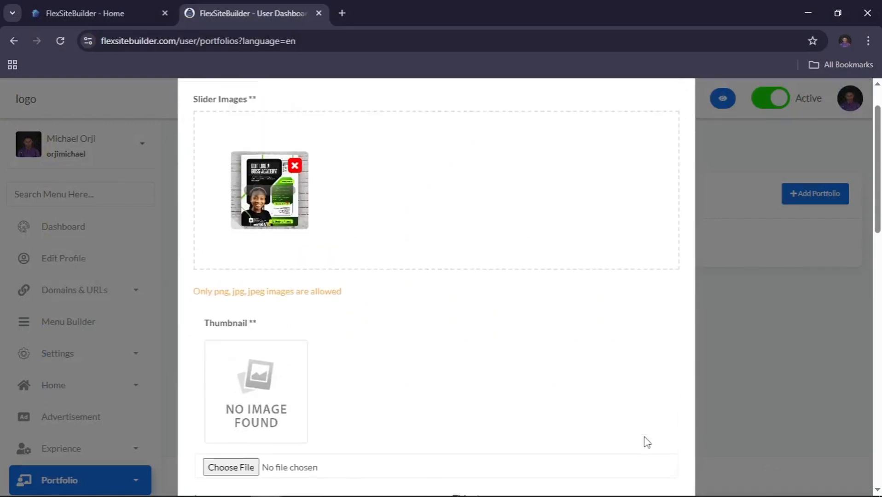
{"action": "scroll", "coordinate": [447, 286], "scroll_direction": "down", "scroll_amount": 3}
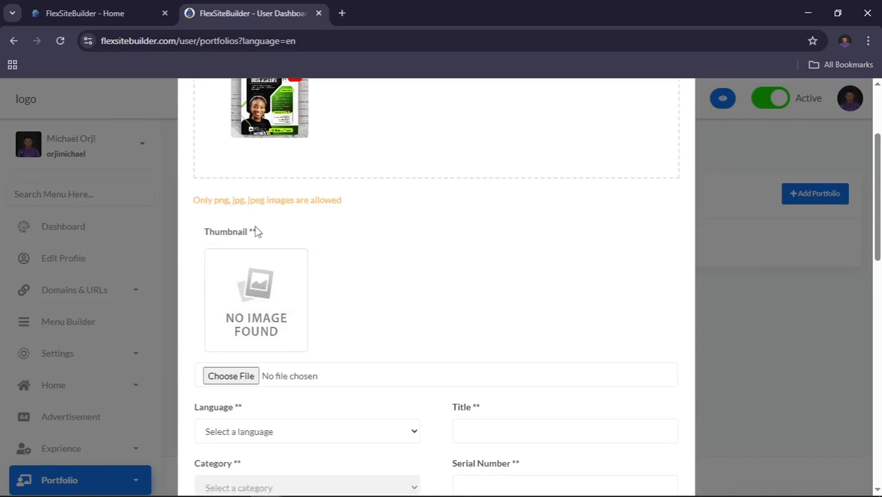
{"action": "left_click", "coordinate": [231, 377]}
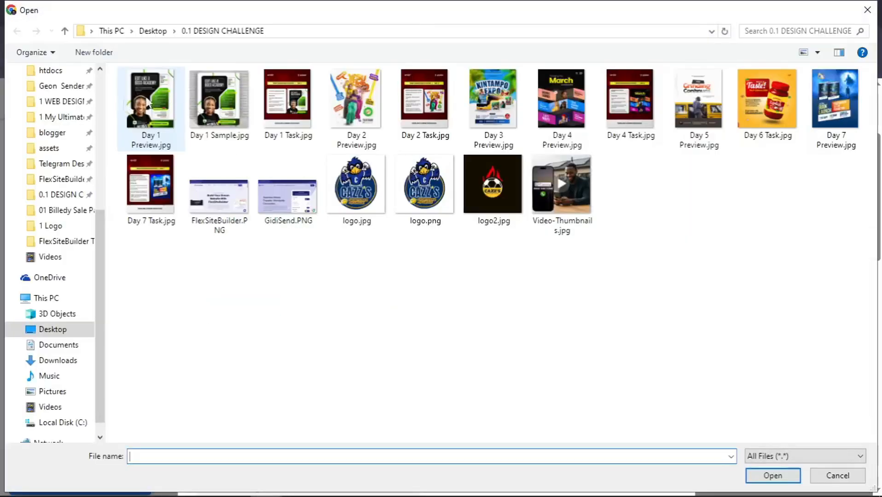
{"action": "left_click", "coordinate": [159, 106]}
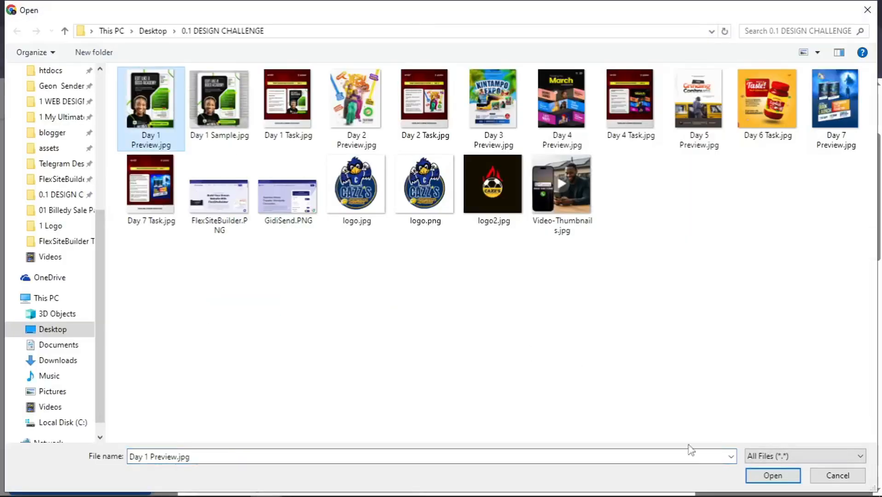
{"action": "left_click", "coordinate": [772, 475]}
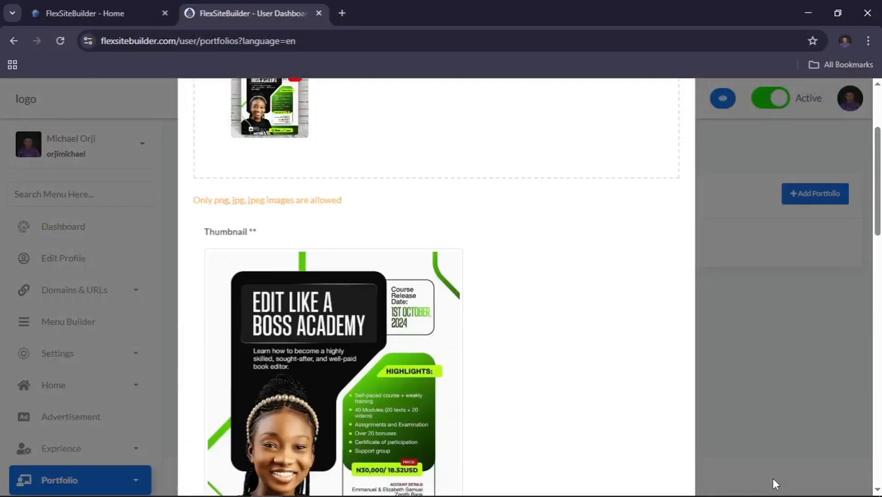
- Set the portfolio's language to English and enter the title Flyer Design
{"action": "scroll", "coordinate": [524, 343], "scroll_direction": "down", "scroll_amount": 10}
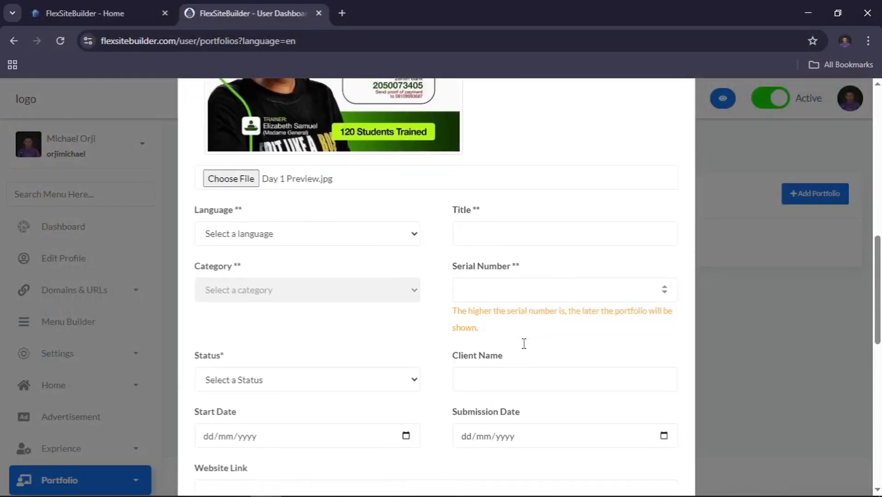
{"action": "left_click", "coordinate": [261, 231]}
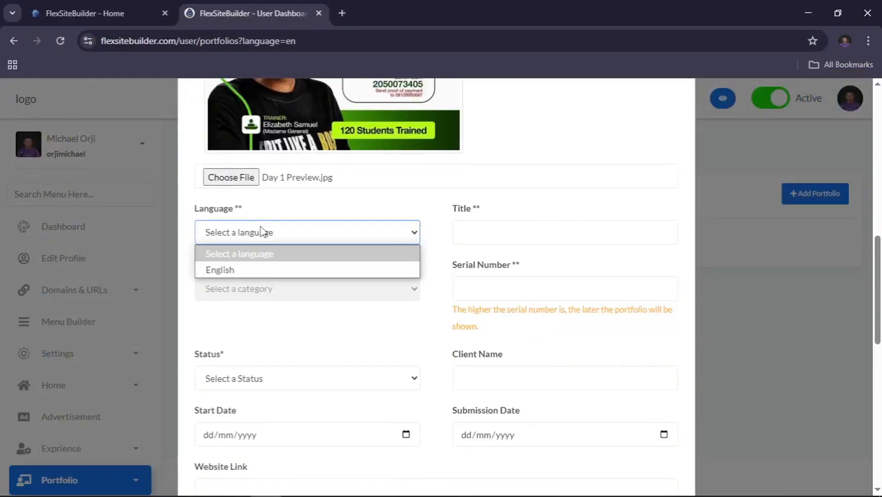
{"action": "left_click", "coordinate": [226, 270]}
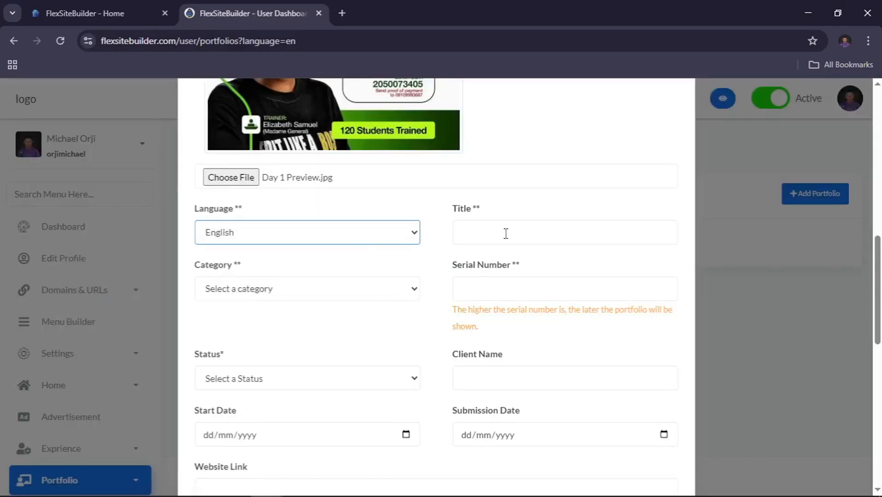
{"action": "left_click", "coordinate": [505, 233]}
{"action": "type", "text": "Flyer "}
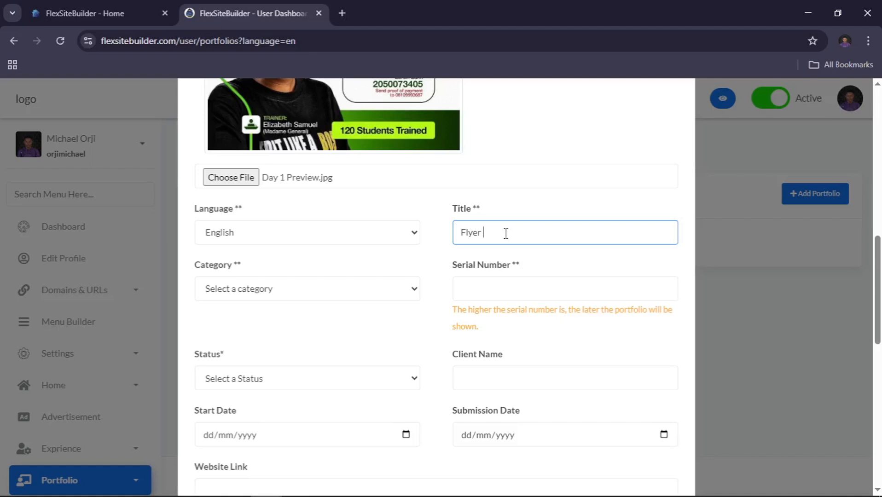
{"action": "type", "text": "Design"}
{"action": "key", "text": "BackSpace"}
{"action": "key", "text": "BackSpace"}
{"action": "type", "text": "gn"}
- Assign the portfolio to the Graphic Design category and give it serial number 1
{"action": "scroll", "coordinate": [543, 251], "scroll_direction": "down", "scroll_amount": 2}
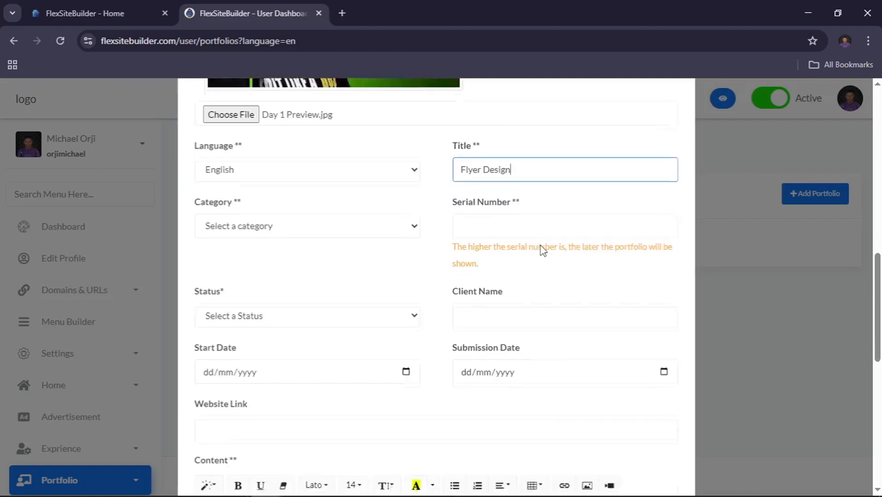
{"action": "left_click", "coordinate": [279, 213]}
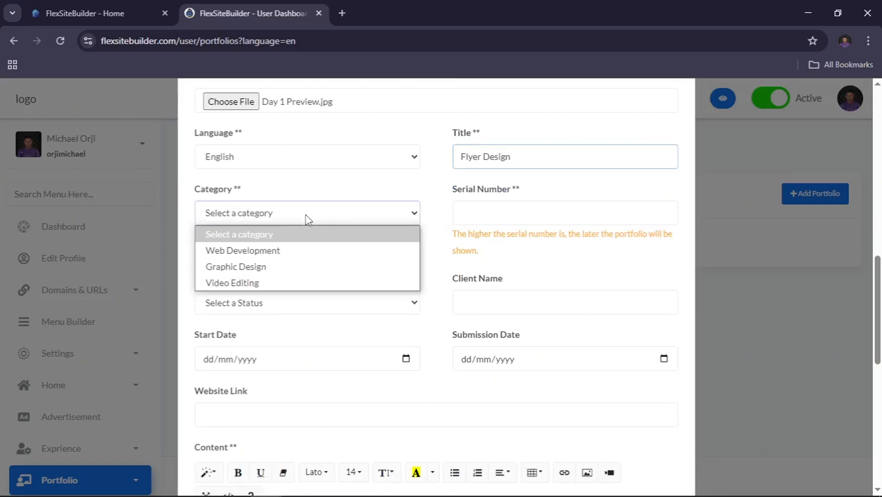
{"action": "left_click", "coordinate": [271, 268]}
{"action": "left_click", "coordinate": [513, 207]}
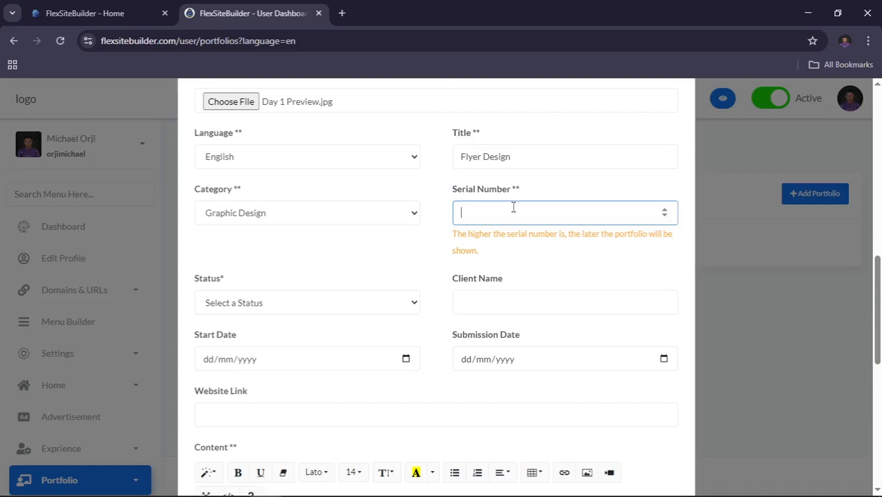
{"action": "type", "text": "1"}
- Set the portfolio's status to Completed and fill in the client's name
{"action": "left_click", "coordinate": [299, 301]}
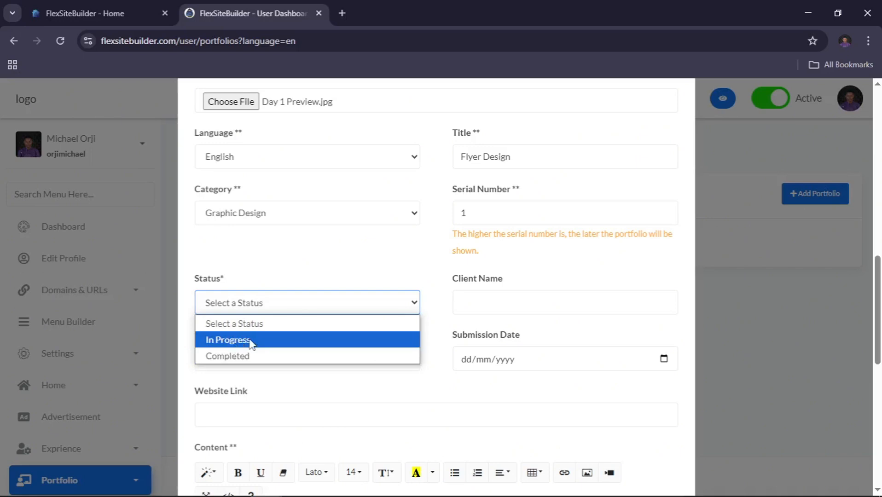
{"action": "left_click", "coordinate": [254, 357]}
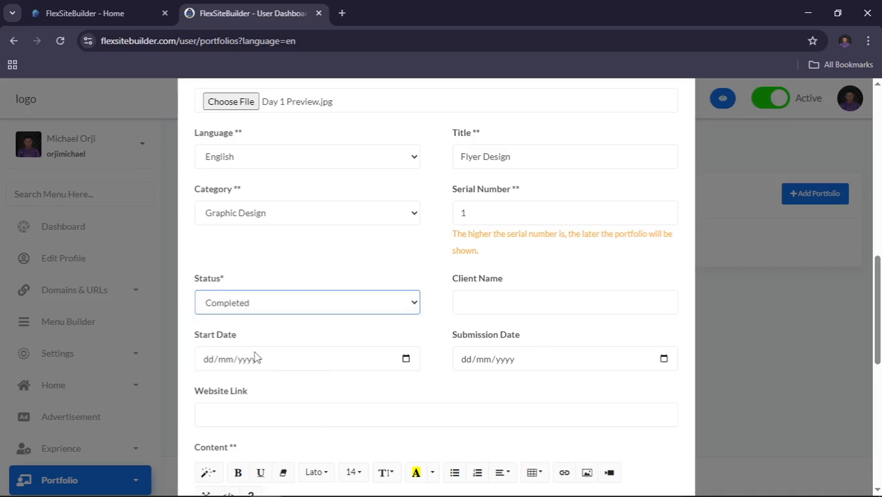
{"action": "left_click", "coordinate": [520, 300]}
{"action": "scroll", "coordinate": [519, 299], "scroll_direction": "up", "scroll_amount": 4}
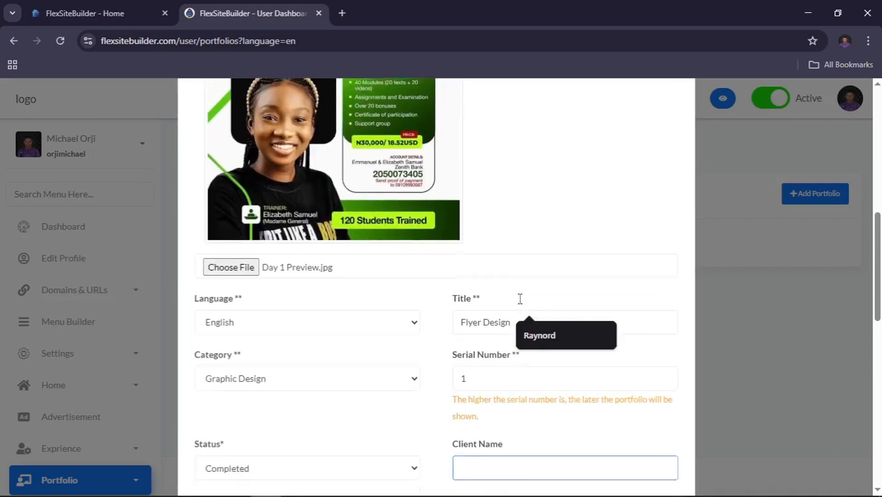
{"action": "scroll", "coordinate": [519, 300], "scroll_direction": "down", "scroll_amount": 2}
{"action": "type", "text": "Elizabeth"}
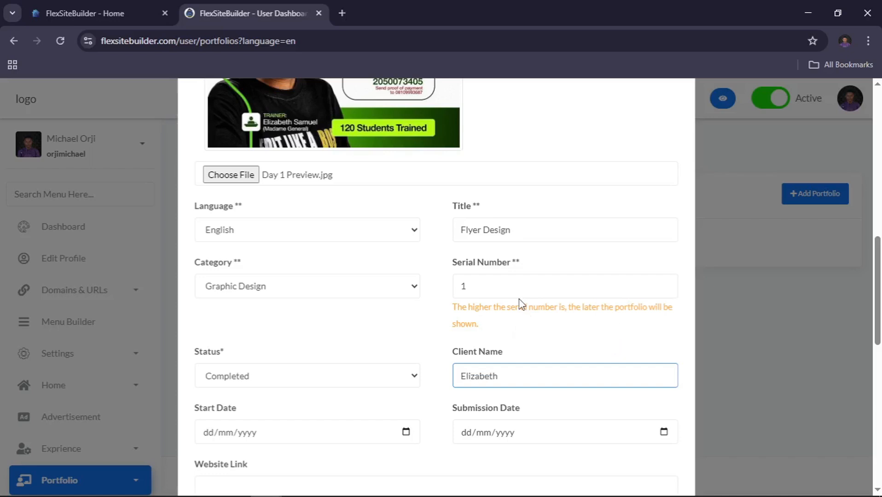
- Set the portfolio's start date to 01/06/2025 and its submission date to 02/06/2025
{"action": "scroll", "coordinate": [520, 304], "scroll_direction": "down", "scroll_amount": 3}
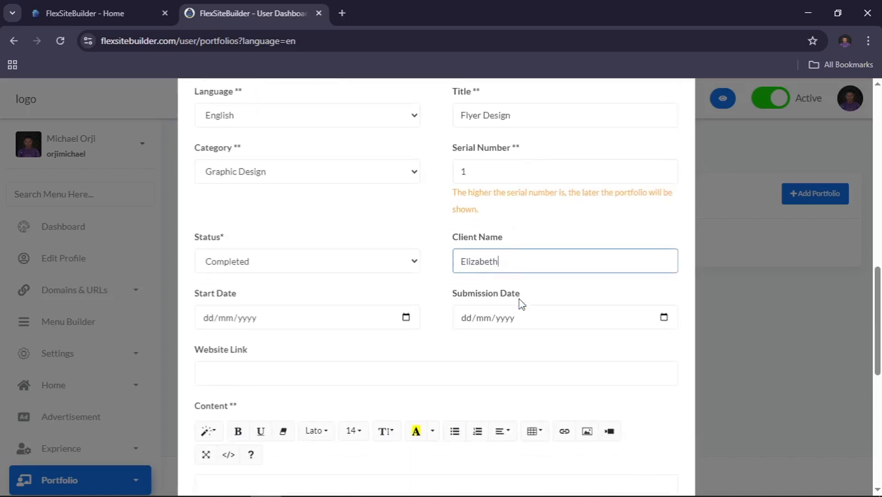
{"action": "left_click", "coordinate": [405, 318]}
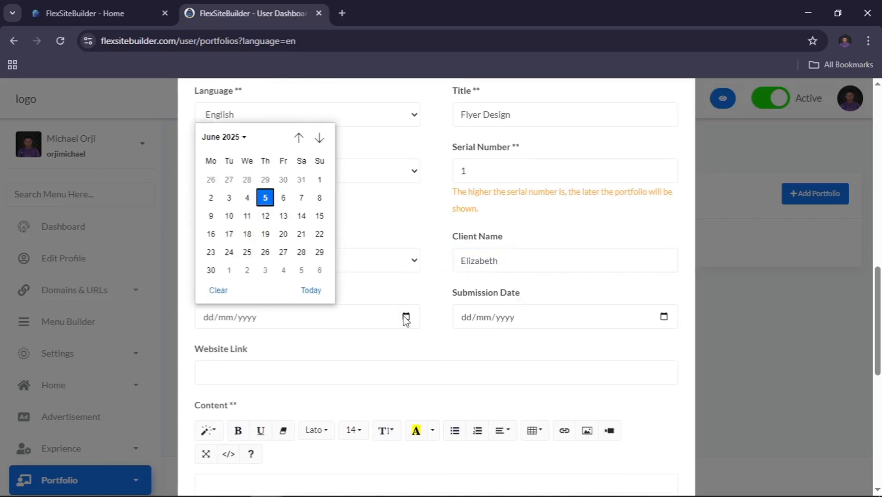
{"action": "left_click", "coordinate": [319, 180]}
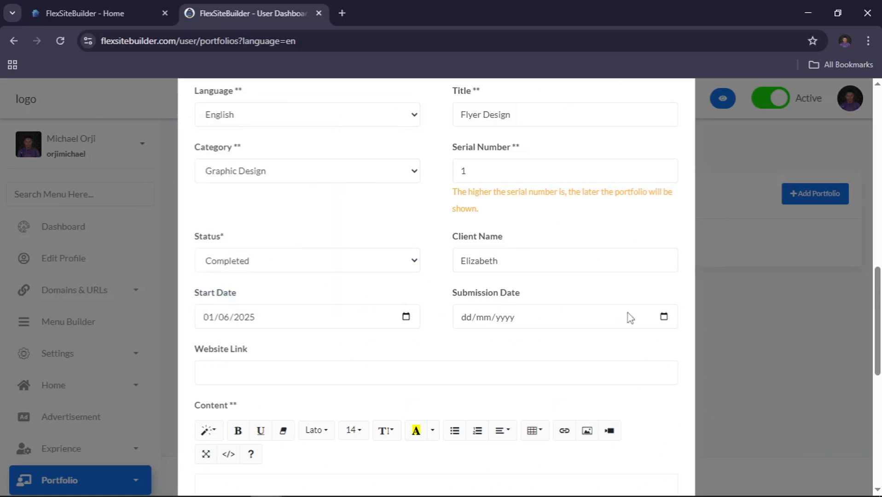
{"action": "left_click", "coordinate": [665, 318]}
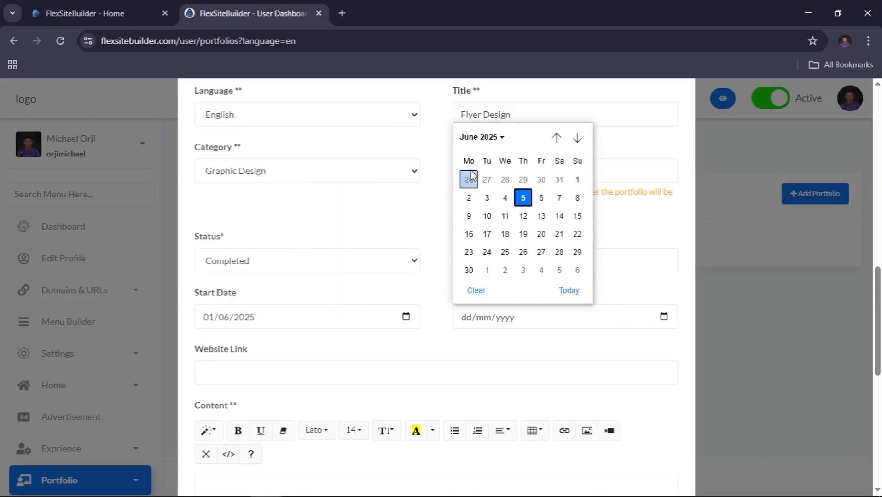
{"action": "left_click", "coordinate": [468, 196]}
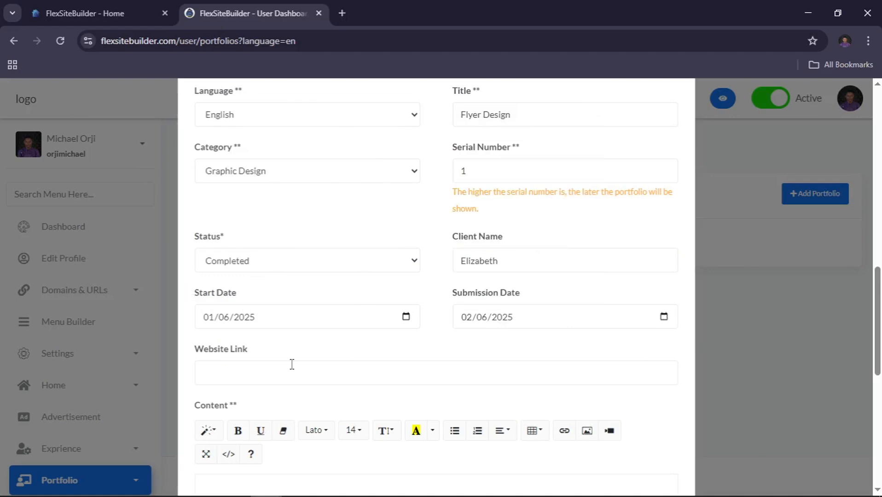
- Mark the portfolio as Featured, leaving its website link and content empty
{"action": "left_click", "coordinate": [317, 371]}
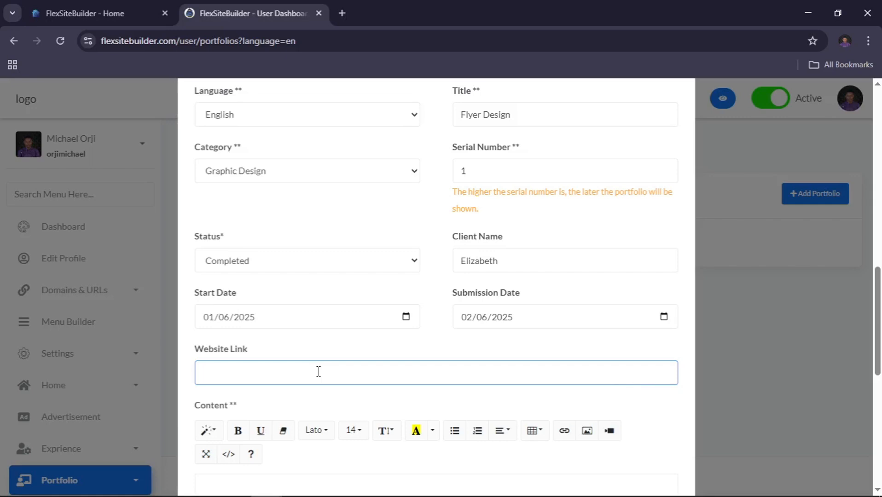
{"action": "scroll", "coordinate": [318, 371], "scroll_direction": "down", "scroll_amount": 2}
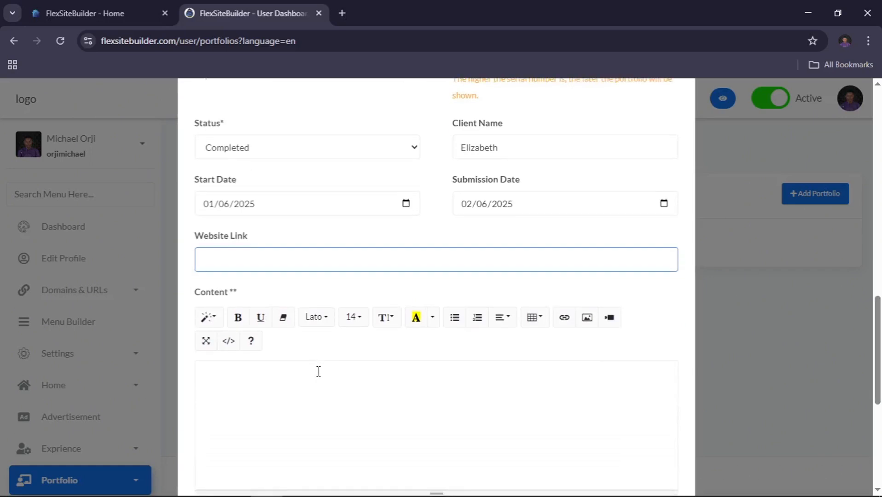
{"action": "scroll", "coordinate": [318, 372], "scroll_direction": "down", "scroll_amount": 1}
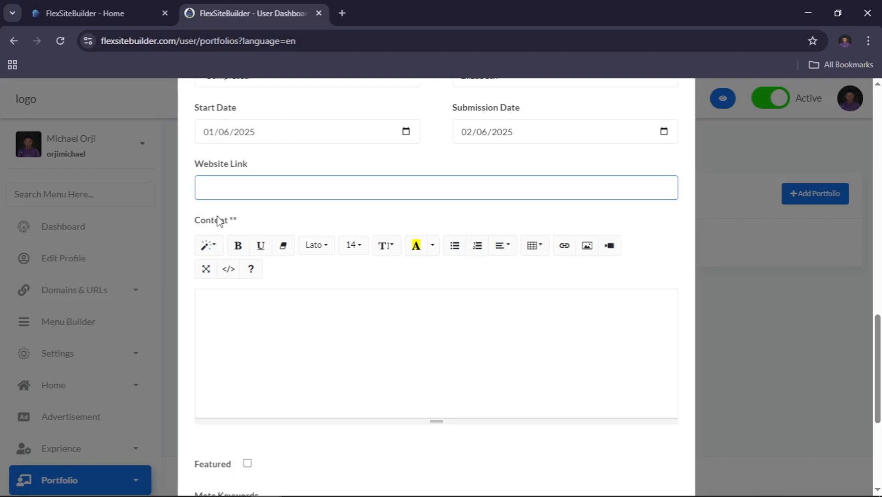
{"action": "scroll", "coordinate": [218, 221], "scroll_direction": "down", "scroll_amount": 3}
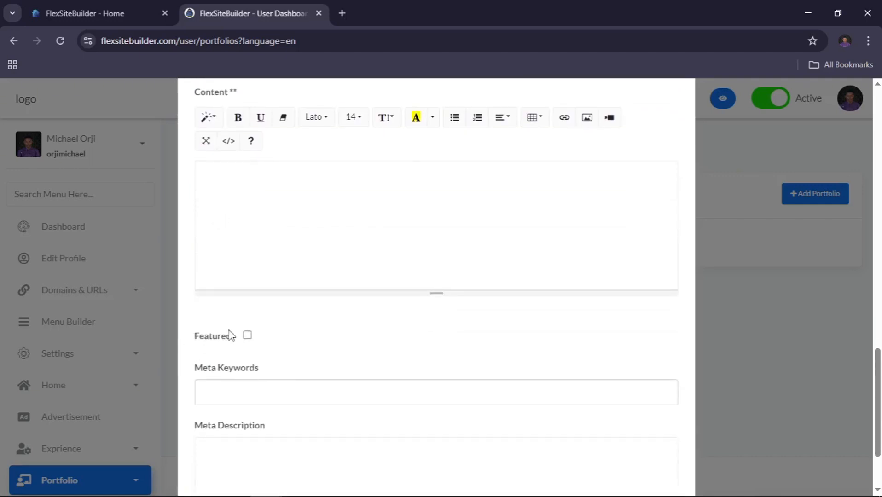
{"action": "left_click", "coordinate": [248, 337]}
- Switch to the live personal website and examine its Portfolios page and the Portfolio Highlights section of its home page
{"action": "key", "text": "alt+Tab"}
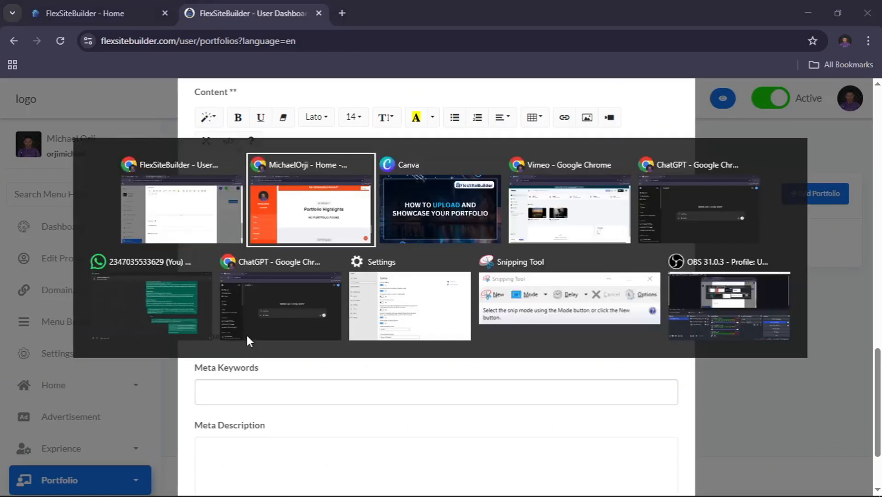
{"action": "key", "text": "alt+Tab"}
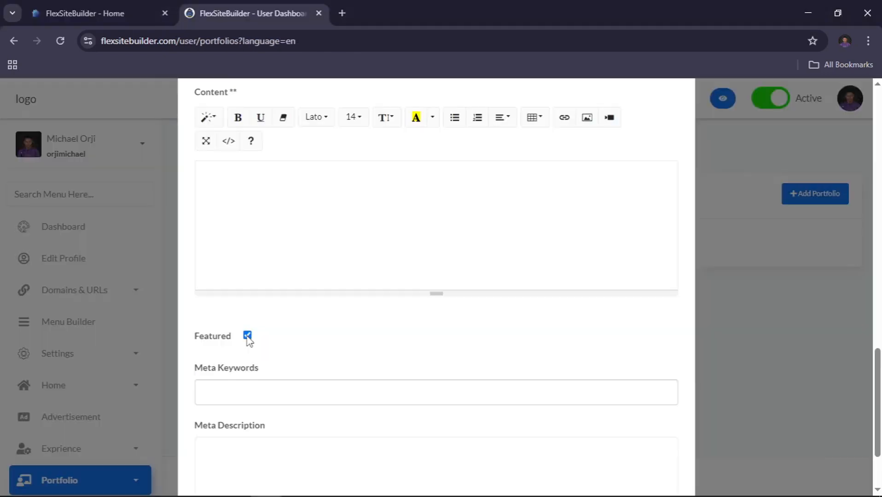
{"action": "key", "text": "alt+Tab"}
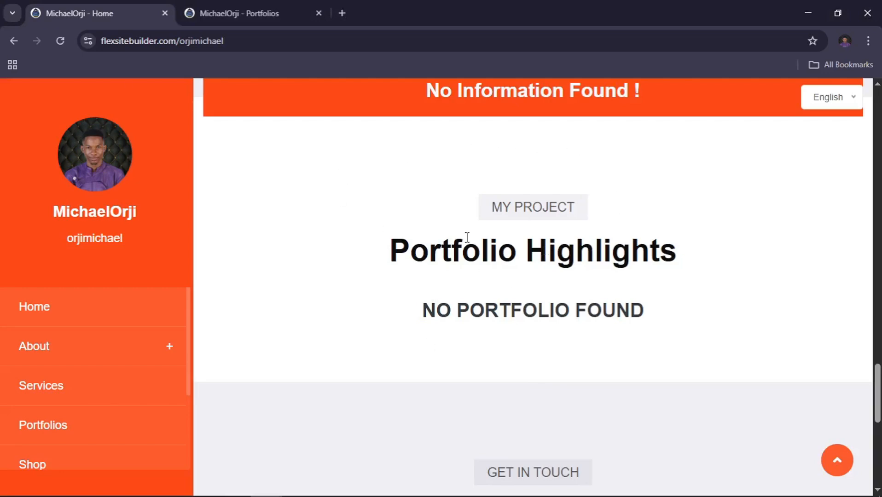
{"action": "left_click", "coordinate": [242, 11]}
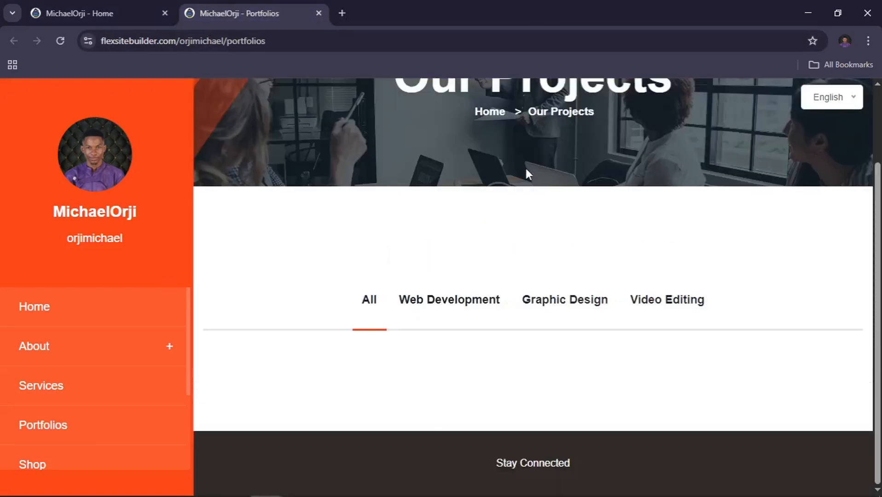
{"action": "scroll", "coordinate": [525, 173], "scroll_direction": "up", "scroll_amount": 2}
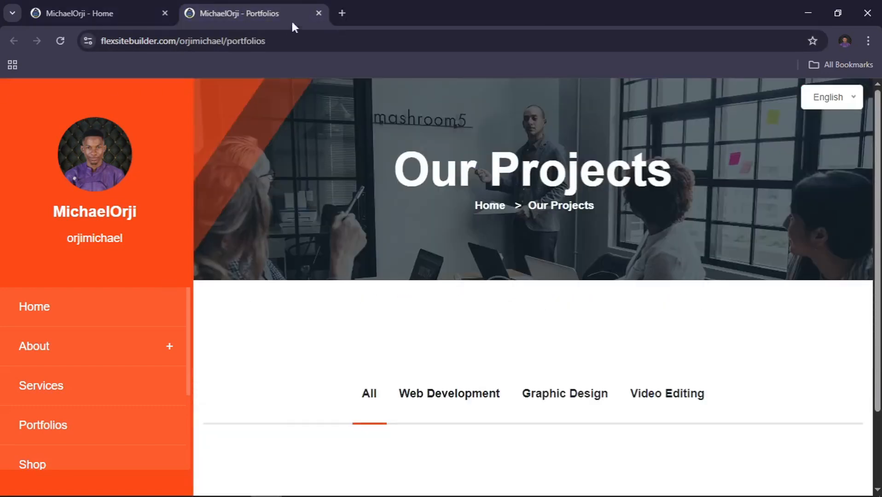
{"action": "left_click", "coordinate": [121, 15]}
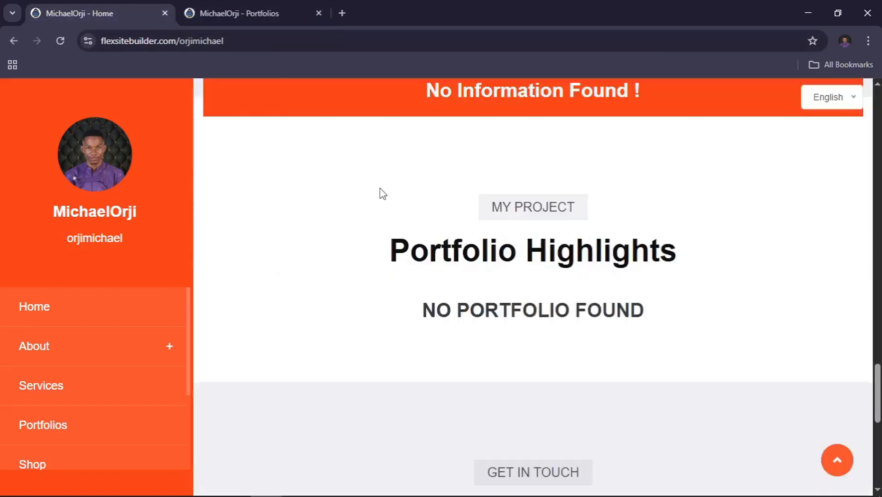
{"action": "scroll", "coordinate": [380, 193], "scroll_direction": "up", "scroll_amount": 10}
{"action": "scroll", "coordinate": [380, 193], "scroll_direction": "down", "scroll_amount": 15}
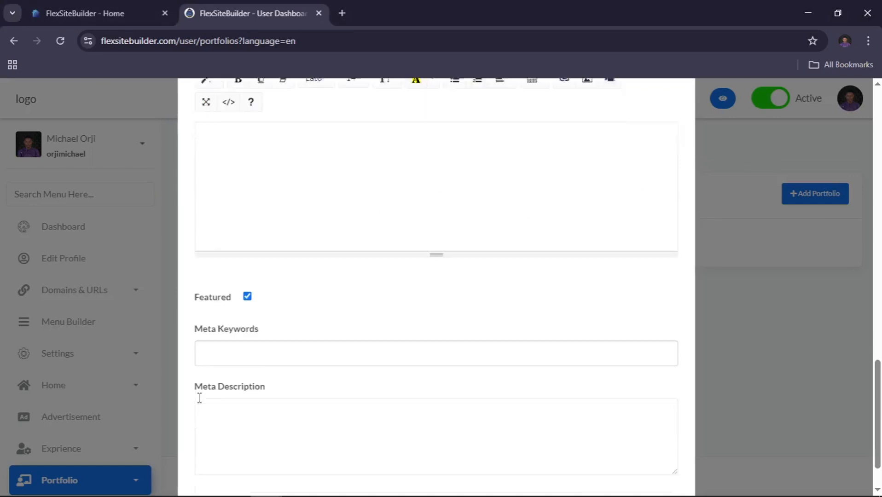
- Return to the Add Portfolio form and add Graphic Design as a meta keyword
{"action": "scroll", "coordinate": [199, 398], "scroll_direction": "down", "scroll_amount": 3}
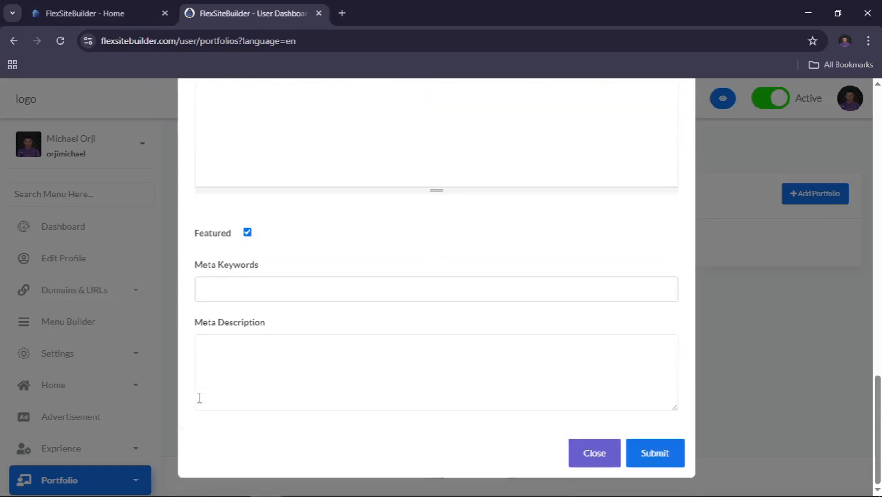
{"action": "scroll", "coordinate": [199, 398], "scroll_direction": "up", "scroll_amount": 3}
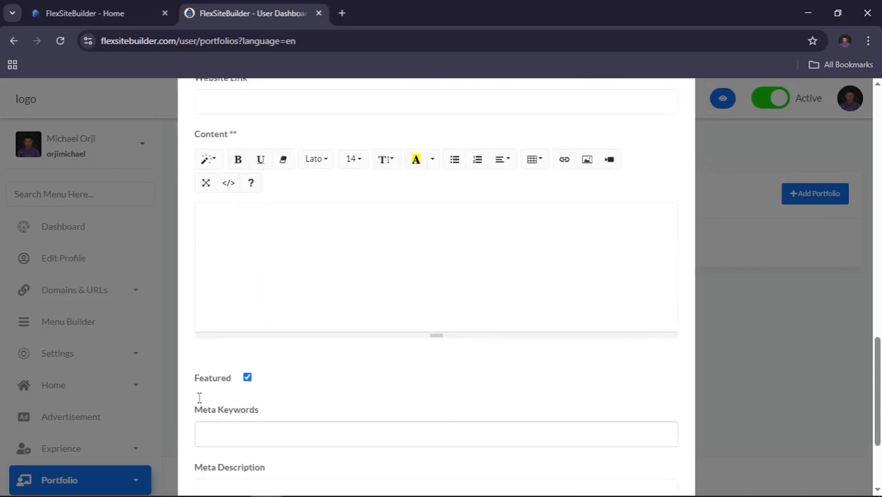
{"action": "scroll", "coordinate": [199, 399], "scroll_direction": "down", "scroll_amount": 3}
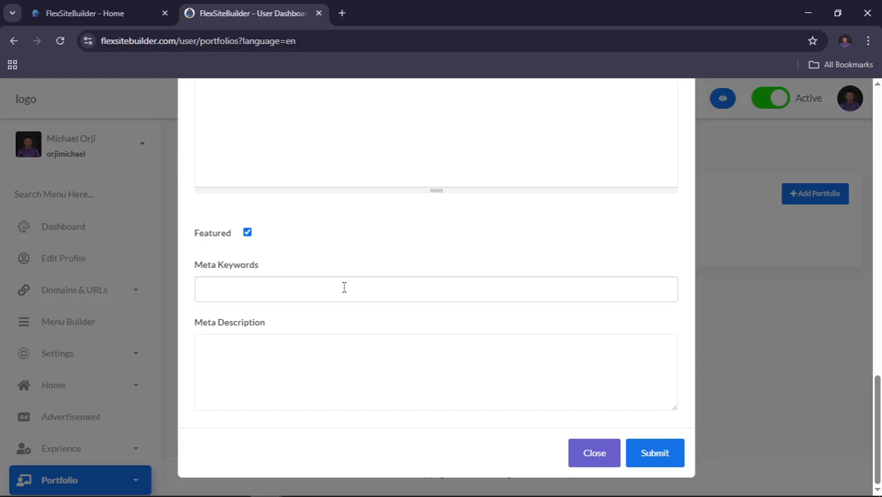
{"action": "type", "text": "Graphic Design"}
{"action": "key", "text": "Return"}
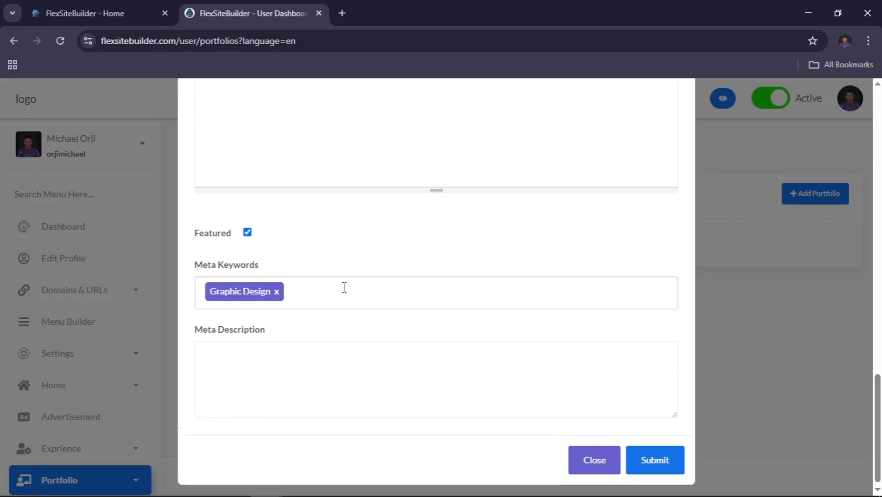
{"action": "type", "text": "Fl"}
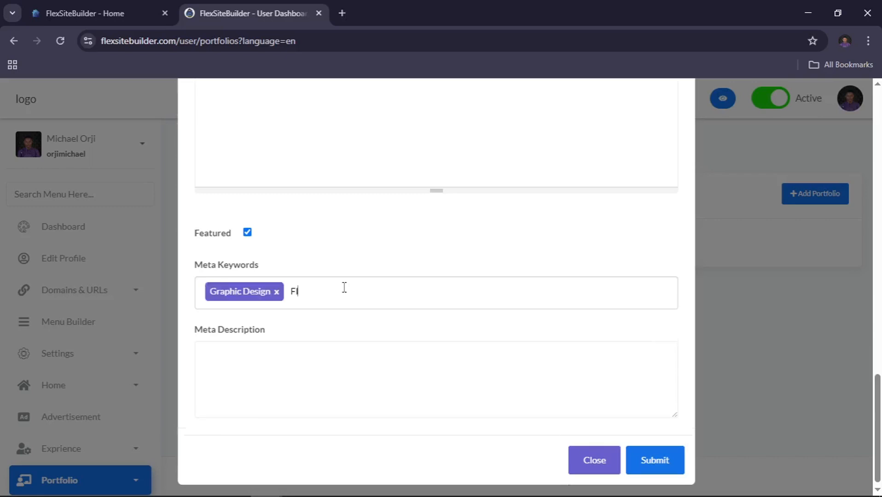
{"action": "type", "text": "yer Design"}
{"action": "key", "text": "Return"}
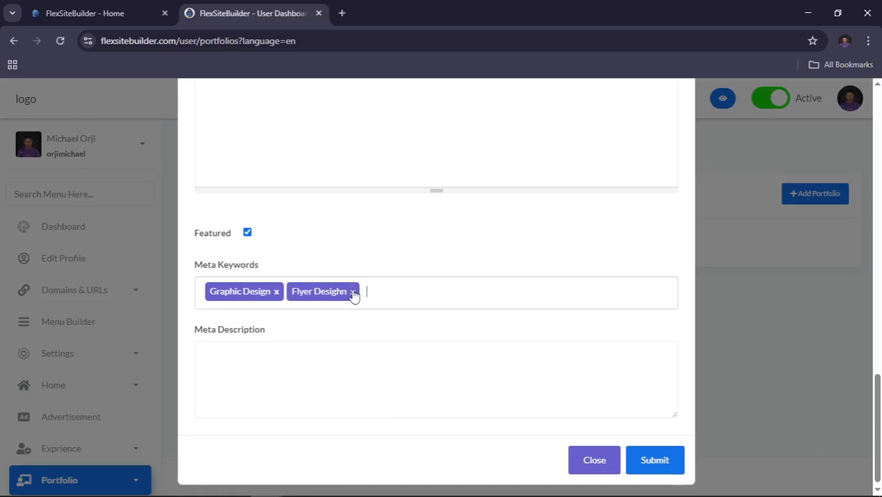
{"action": "left_click", "coordinate": [353, 292]}
- Add Flyer Design as a second meta keyword for the portfolio
{"action": "type", "text": "Fl"}
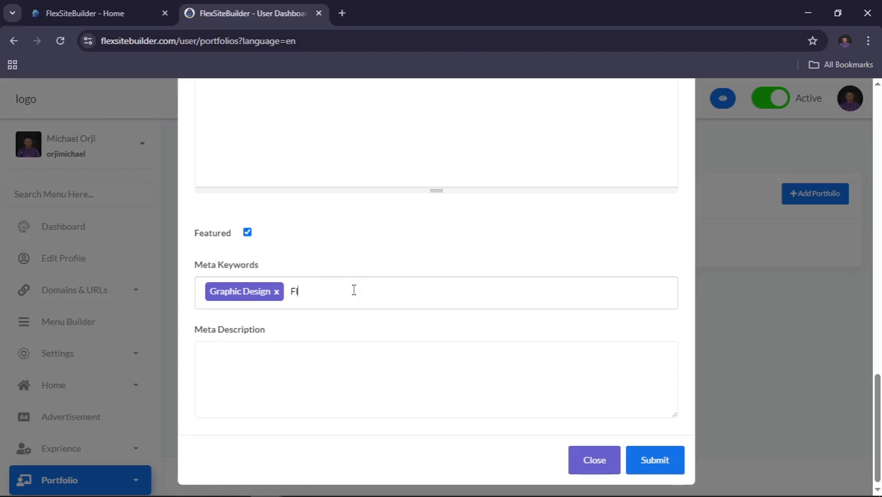
{"action": "type", "text": "yer Design"}
{"action": "key", "text": "Return"}
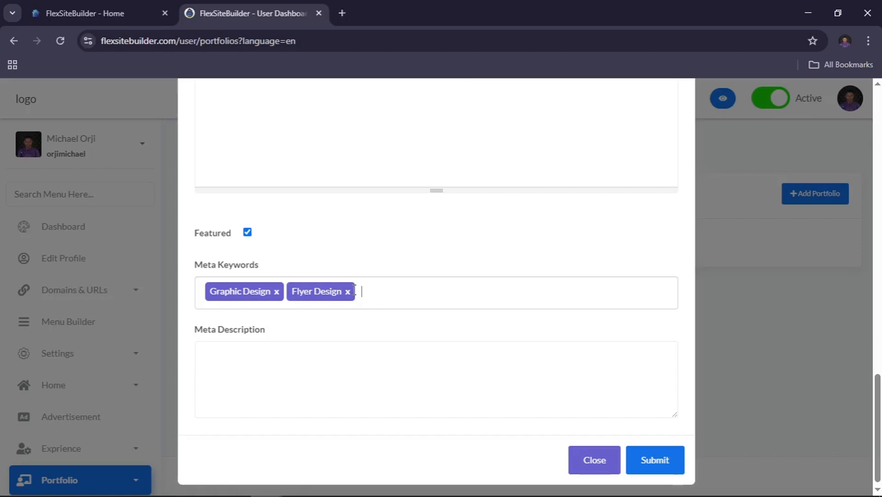
- Copy the whole text of the portfolio form, from the Add Portfolio heading down to Meta Description
{"action": "scroll", "coordinate": [355, 290], "scroll_direction": "up", "scroll_amount": 2}
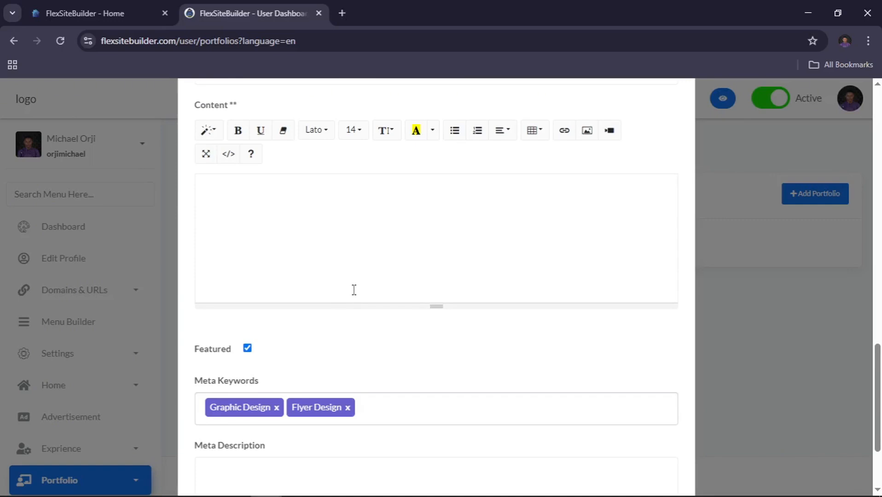
{"action": "scroll", "coordinate": [354, 290], "scroll_direction": "up", "scroll_amount": 15}
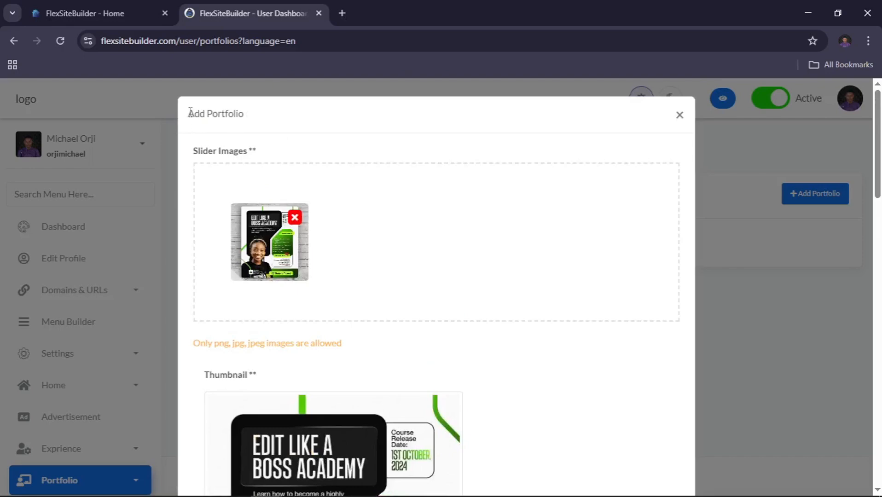
{"action": "left_click_drag", "start_coordinate": [187, 113], "coordinate": [426, 325]}
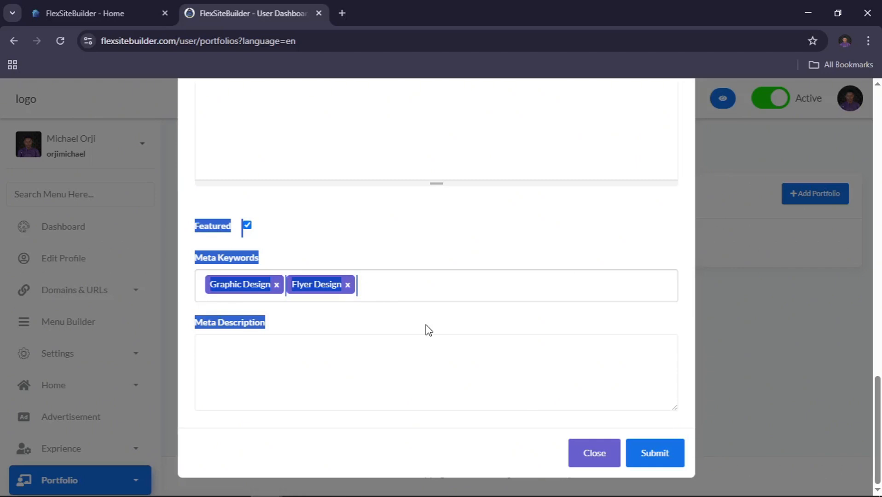
- Switch to ChatGPT and dictate a clear request for viral meta keywords, a meta description and a content write-up for this portfolio
{"action": "key", "text": "alt+Tab"}
{"action": "key", "text": "alt+Tab"}
{"action": "key", "text": "alt+Tab"}
{"action": "key", "text": "alt+Tab"}
{"action": "key", "text": "alt+Tab"}
{"action": "key", "text": "alt+Tab"}
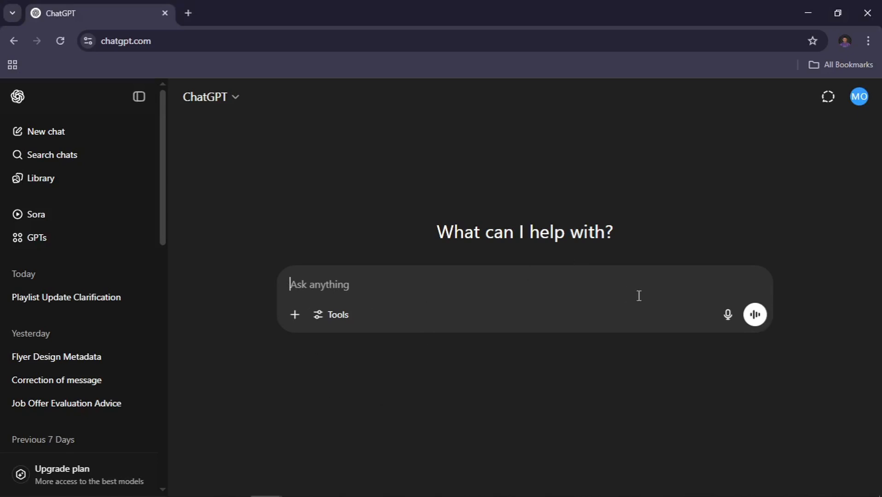
{"action": "left_click", "coordinate": [728, 315]}
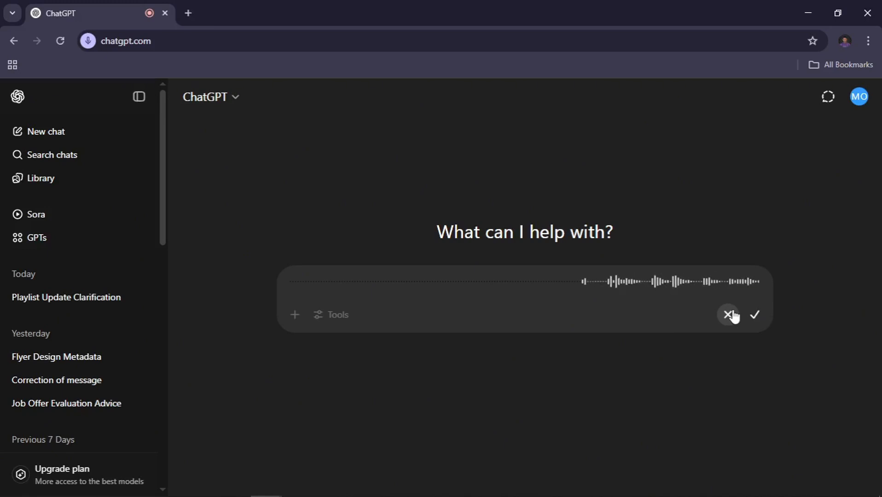
{"action": "left_click", "coordinate": [762, 315]}
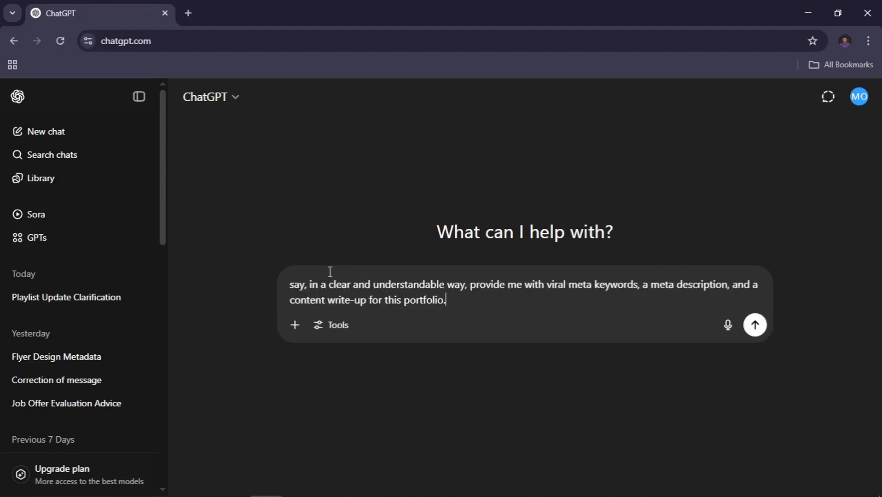
- Remove the stray word "say," from the start of the dictated prompt
{"action": "key", "text": "BackSpace"}
{"action": "key", "text": "BackSpace"}
{"action": "key", "text": "BackSpace"}
{"action": "key", "text": "BackSpace"}
{"action": "key", "text": "BackSpace"}
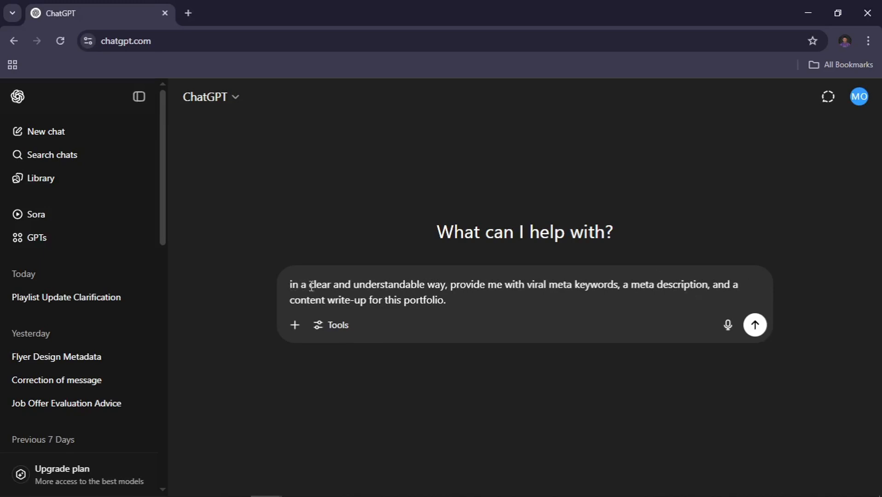
- Append the copied portfolio form text in quotation marks to the end of the prompt and send it
{"action": "left_click", "coordinate": [499, 303]}
{"action": "type", "text": "\"\""}
{"action": "key", "text": "ctrl+v"}
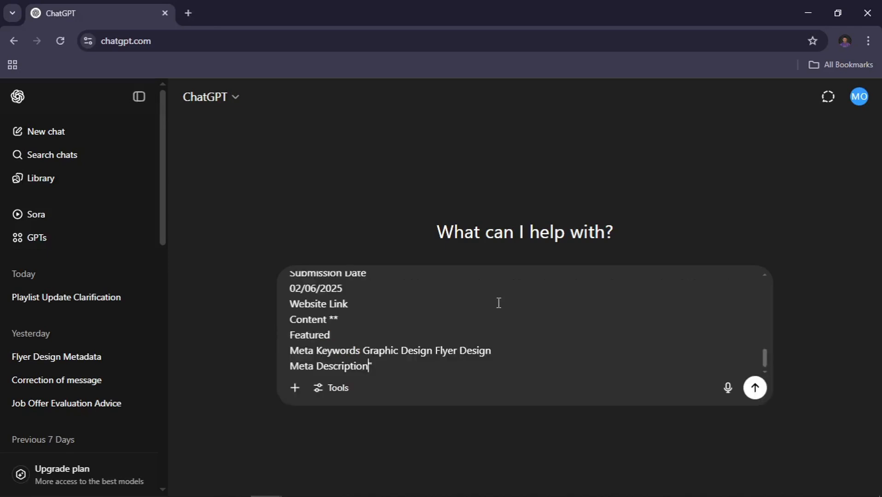
{"action": "left_click", "coordinate": [756, 389]}
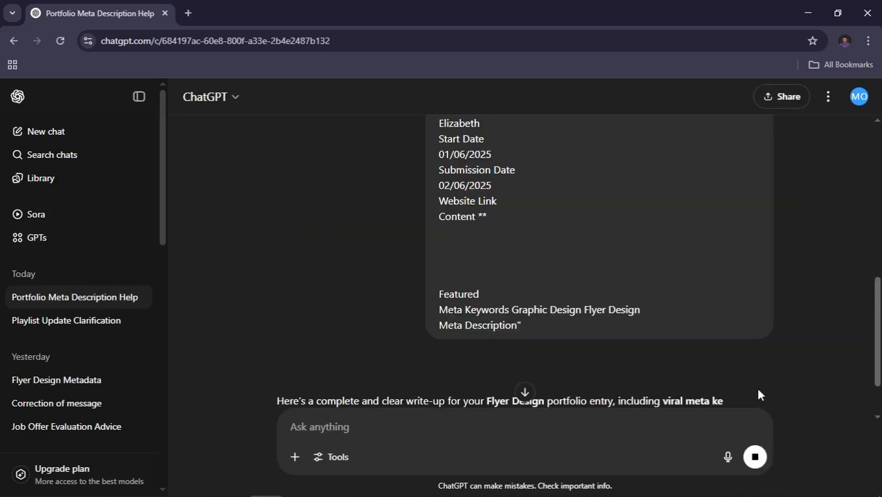
- Read through the generated meta keywords, meta description and content write-up for the flyer design
{"action": "scroll", "coordinate": [678, 326], "scroll_direction": "down", "scroll_amount": 2}
{"action": "scroll", "coordinate": [678, 326], "scroll_direction": "down", "scroll_amount": 2}
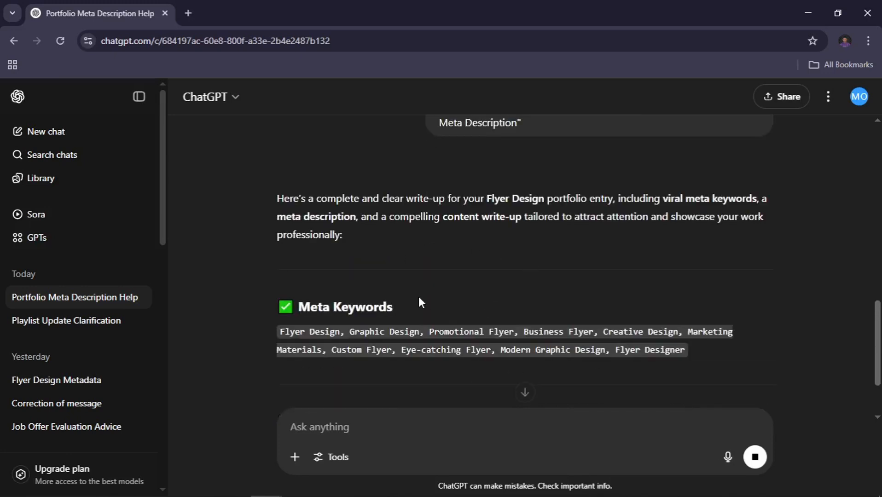
{"action": "scroll", "coordinate": [419, 302], "scroll_direction": "down", "scroll_amount": 2}
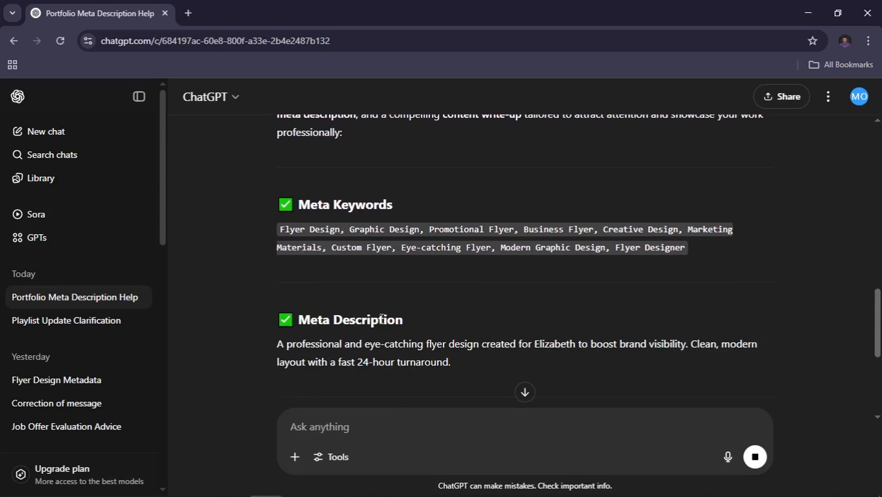
{"action": "scroll", "coordinate": [299, 359], "scroll_direction": "down", "scroll_amount": 2}
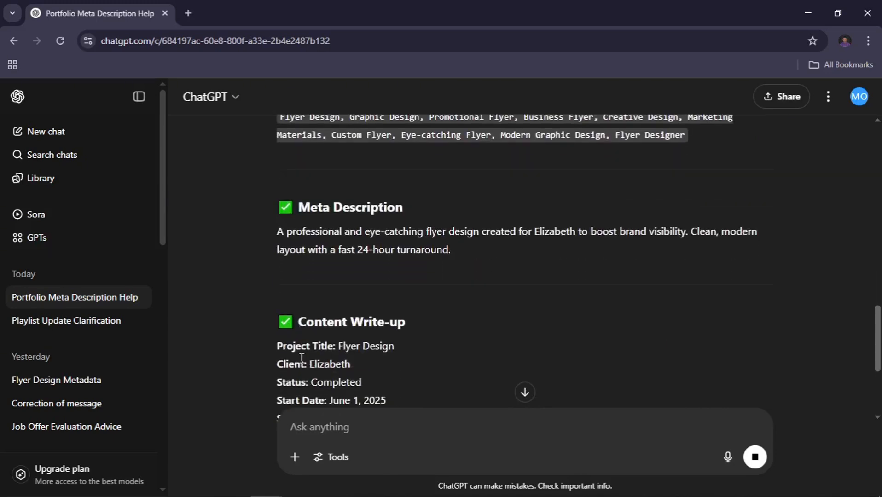
{"action": "scroll", "coordinate": [345, 257], "scroll_direction": "down", "scroll_amount": 2}
{"action": "scroll", "coordinate": [317, 281], "scroll_direction": "down", "scroll_amount": 1}
{"action": "scroll", "coordinate": [315, 279], "scroll_direction": "down", "scroll_amount": 6}
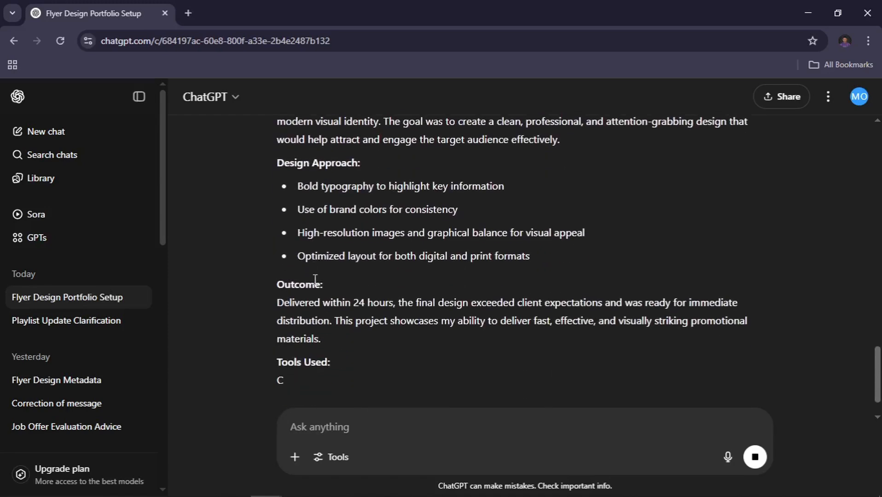
{"action": "scroll", "coordinate": [315, 280], "scroll_direction": "down", "scroll_amount": 1}
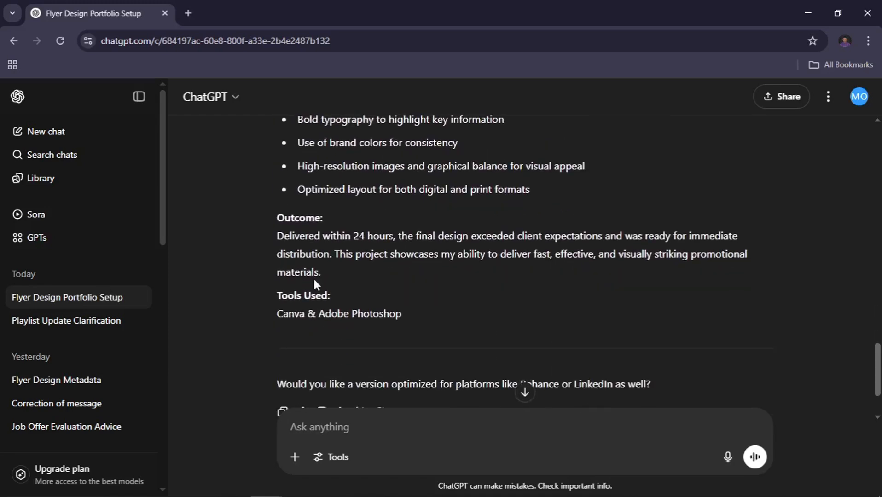
{"action": "scroll", "coordinate": [314, 280], "scroll_direction": "down", "scroll_amount": 2}
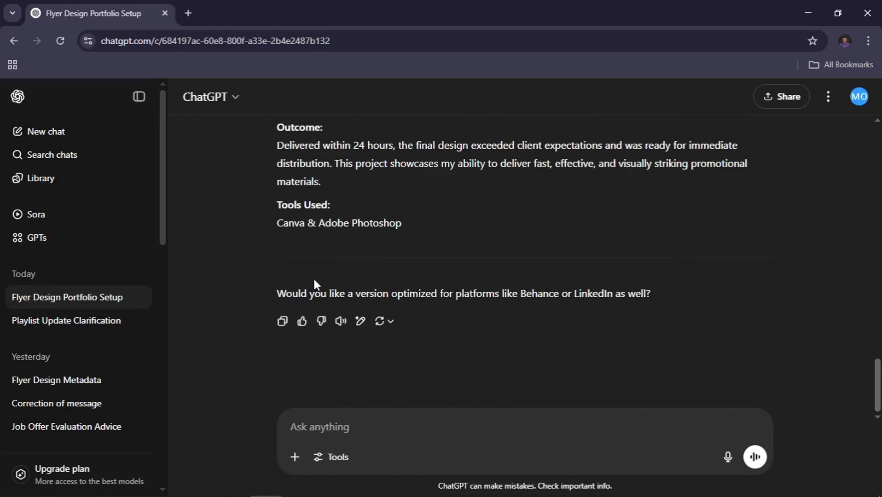
{"action": "scroll", "coordinate": [389, 201], "scroll_direction": "up", "scroll_amount": 8}
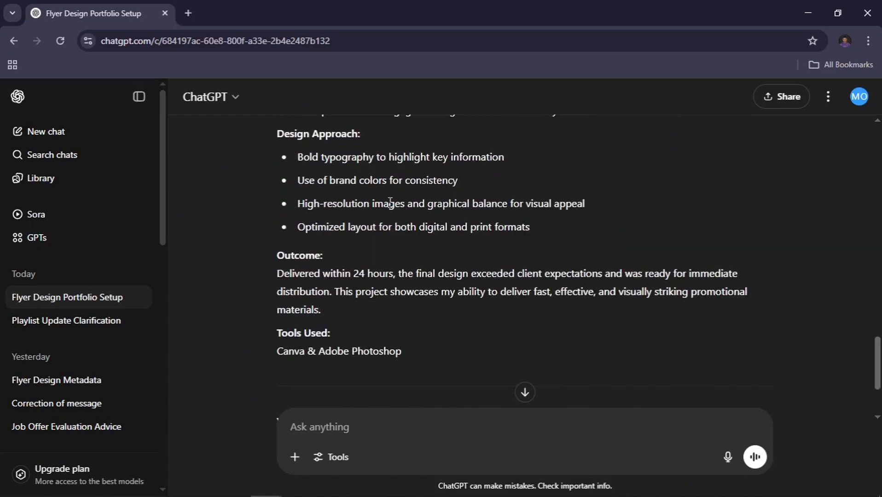
- Copy the full list of generated meta keywords from the ChatGPT response
{"action": "scroll", "coordinate": [389, 202], "scroll_direction": "up", "scroll_amount": 8}
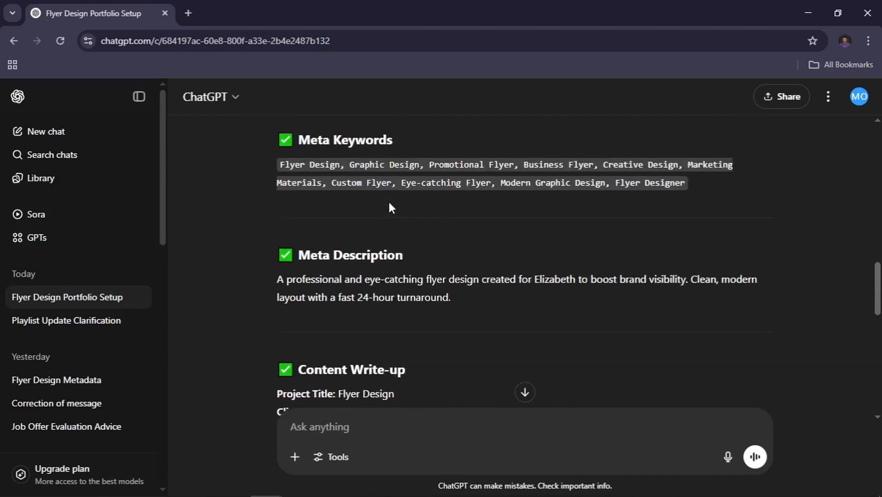
{"action": "scroll", "coordinate": [390, 202], "scroll_direction": "down", "scroll_amount": 2}
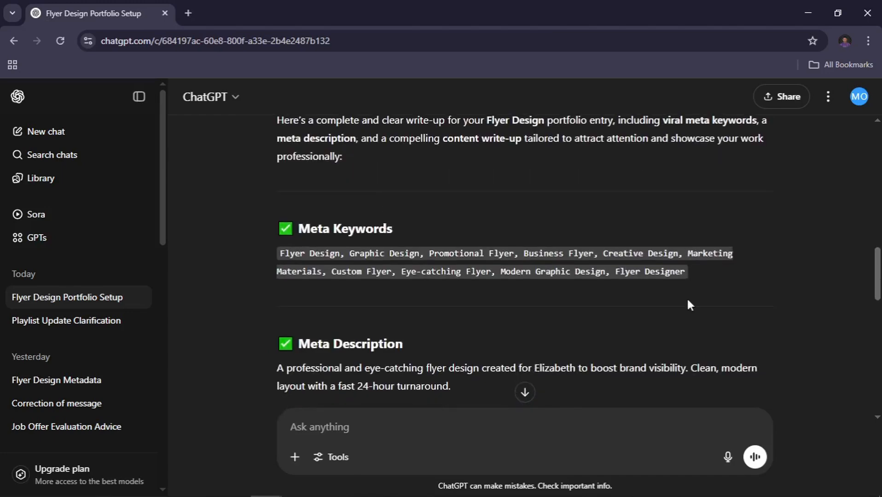
{"action": "left_click_drag", "start_coordinate": [693, 275], "coordinate": [271, 252]}
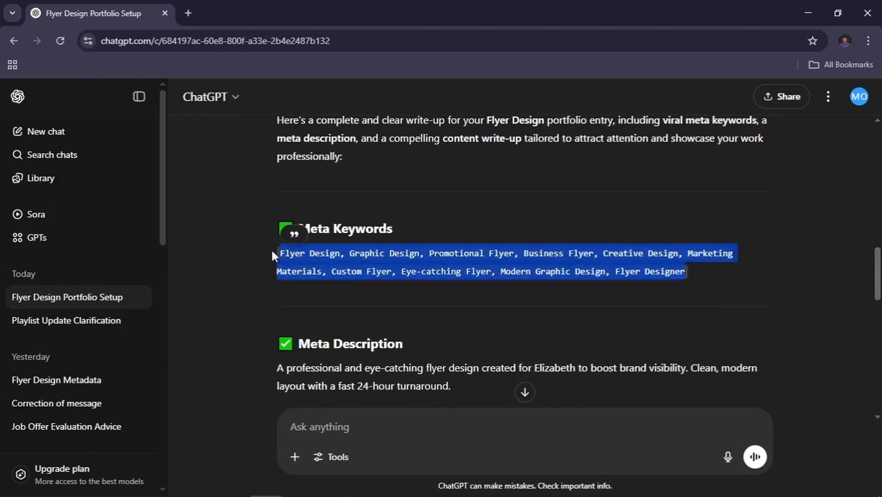
- Switch to FlexSiteBuilder and replace the Graphic Design and Flyer Design meta keywords with the copied keyword list
{"action": "key", "text": "alt+Tab"}
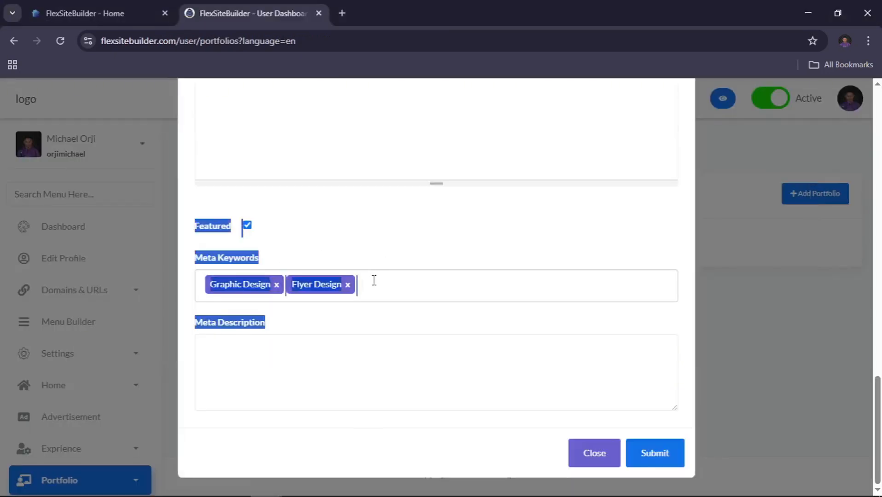
{"action": "left_click", "coordinate": [371, 281]}
{"action": "left_click", "coordinate": [348, 288]}
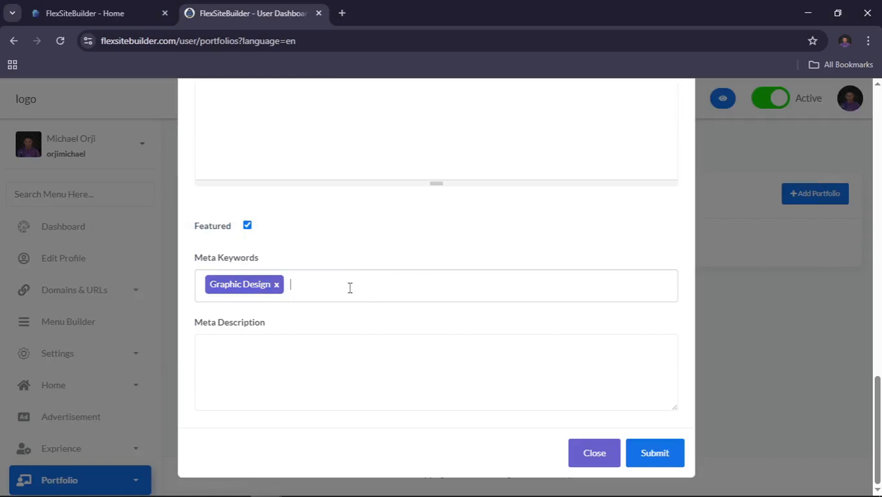
{"action": "left_click", "coordinate": [276, 284]}
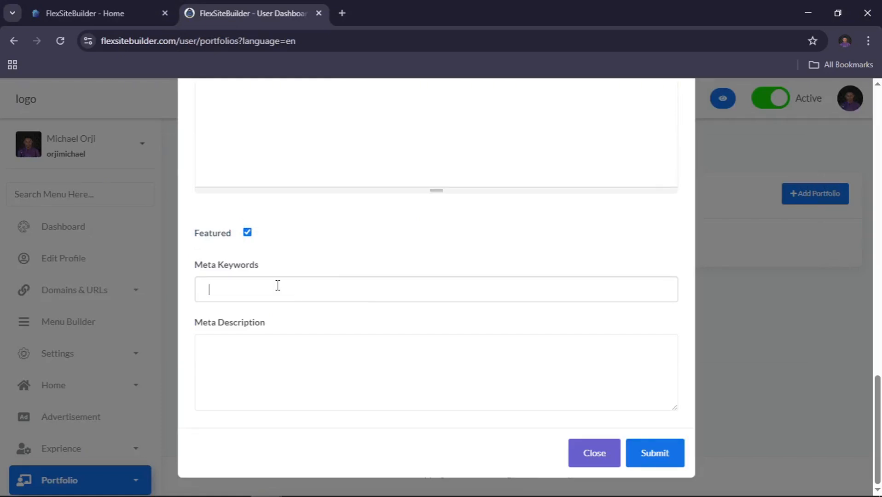
{"action": "key", "text": "Return"}
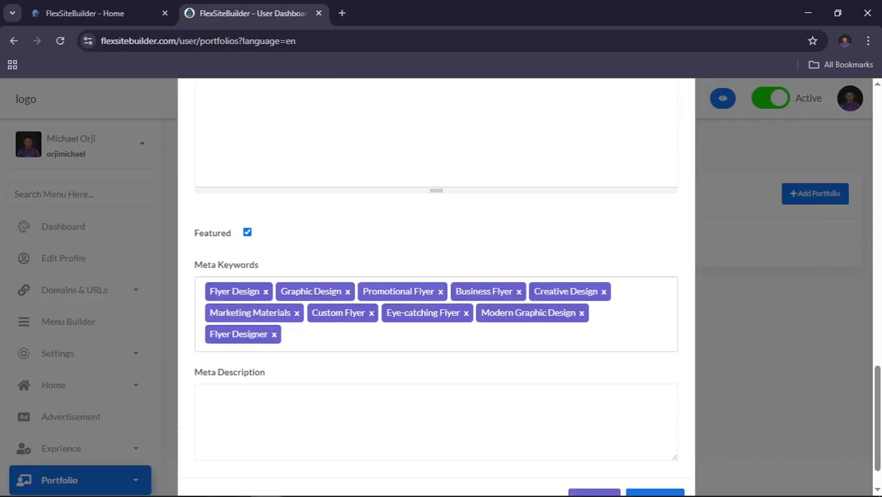
{"action": "scroll", "coordinate": [364, 308], "scroll_direction": "down", "scroll_amount": 1}
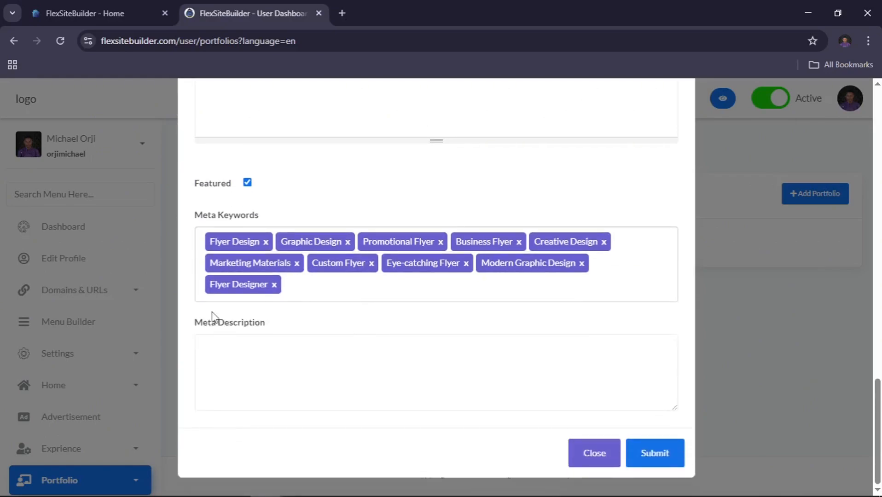
- Copy the generated meta description from ChatGPT and paste it into the Meta Description of the FlexSiteBuilder portfolio form
{"action": "key", "text": "alt+Tab"}
{"action": "scroll", "coordinate": [360, 296], "scroll_direction": "down", "scroll_amount": 2}
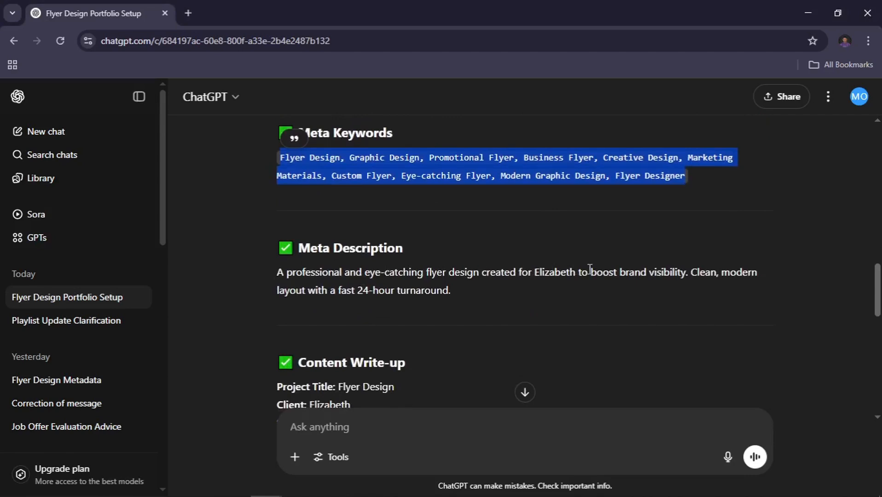
{"action": "left_click_drag", "start_coordinate": [458, 290], "coordinate": [279, 267]}
{"action": "key", "text": "ctrl+c"}
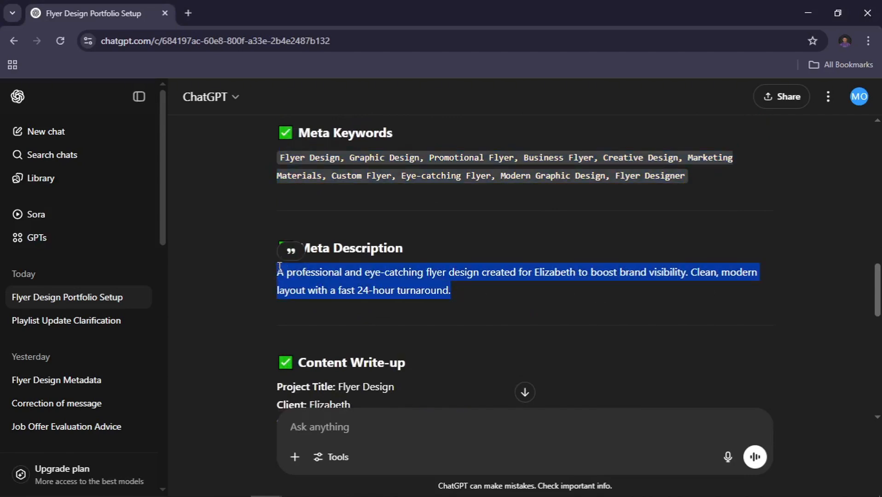
{"action": "key", "text": "alt+Tab"}
{"action": "left_click", "coordinate": [340, 352]}
{"action": "key", "text": "ctrl+v"}
- Switch to ChatGPT and copy the content write-up from Project Title through Tools Used
{"action": "key", "text": "alt+Tab"}
{"action": "scroll", "coordinate": [433, 350], "scroll_direction": "down", "scroll_amount": 1}
{"action": "scroll", "coordinate": [434, 346], "scroll_direction": "down", "scroll_amount": 2}
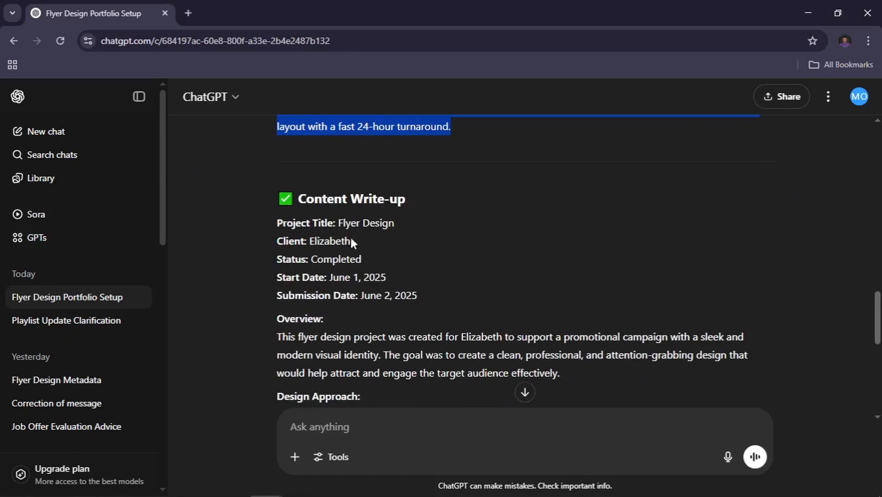
{"action": "left_click_drag", "start_coordinate": [276, 223], "coordinate": [419, 237]}
{"action": "scroll", "coordinate": [497, 387], "scroll_direction": "down", "scroll_amount": 5}
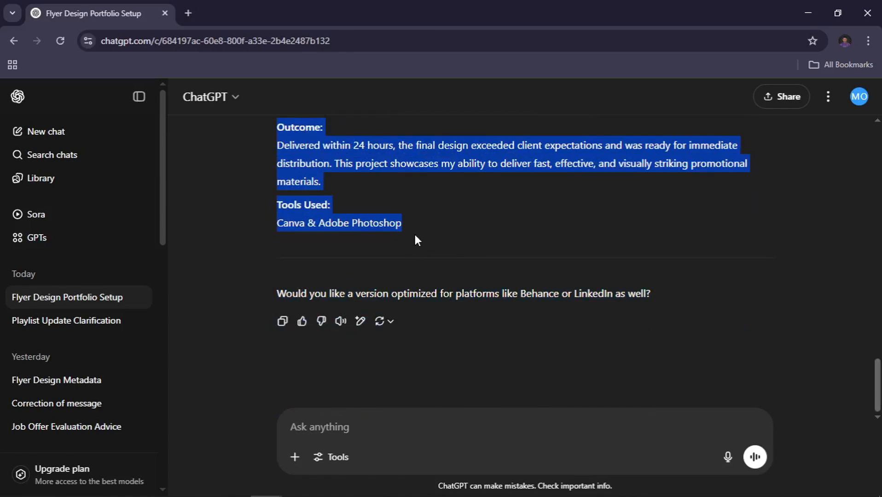
- Switch to FlexSiteBuilder, paste the write-up into the portfolio's Content and look through the pasted text
{"action": "key", "text": "alt+Tab"}
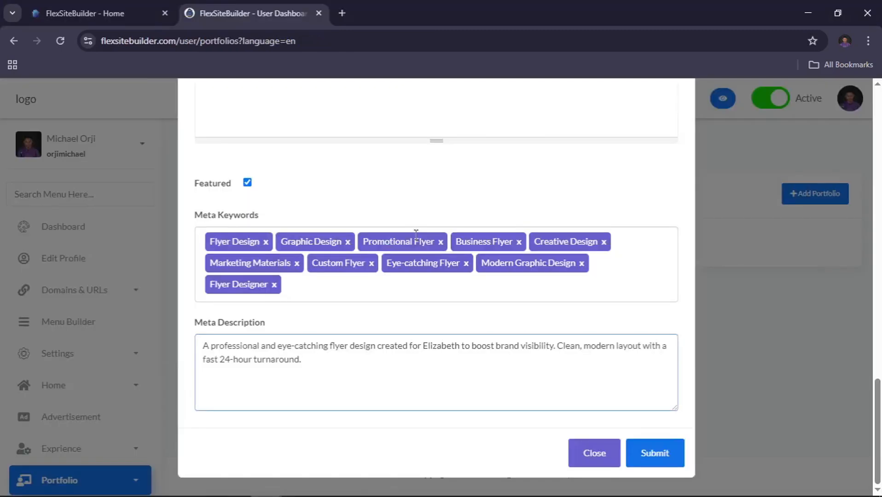
{"action": "scroll", "coordinate": [416, 235], "scroll_direction": "up", "scroll_amount": 4}
{"action": "right_click", "coordinate": [415, 234]}
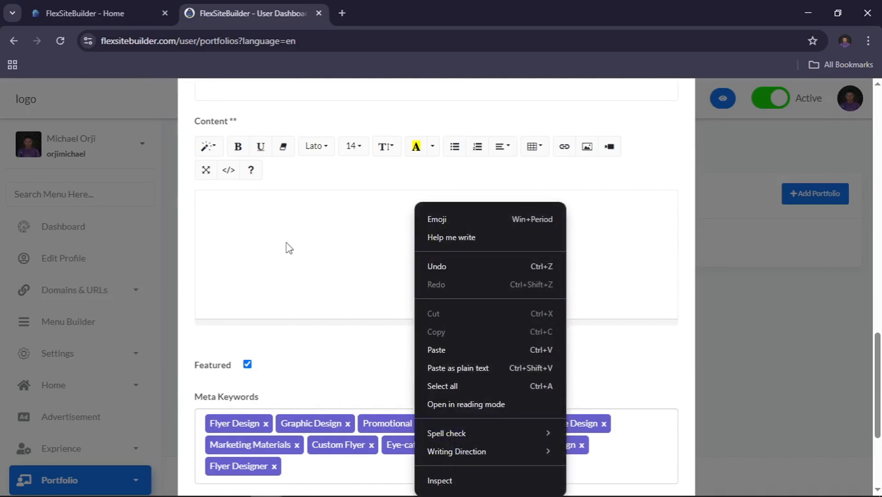
{"action": "left_click", "coordinate": [287, 244]}
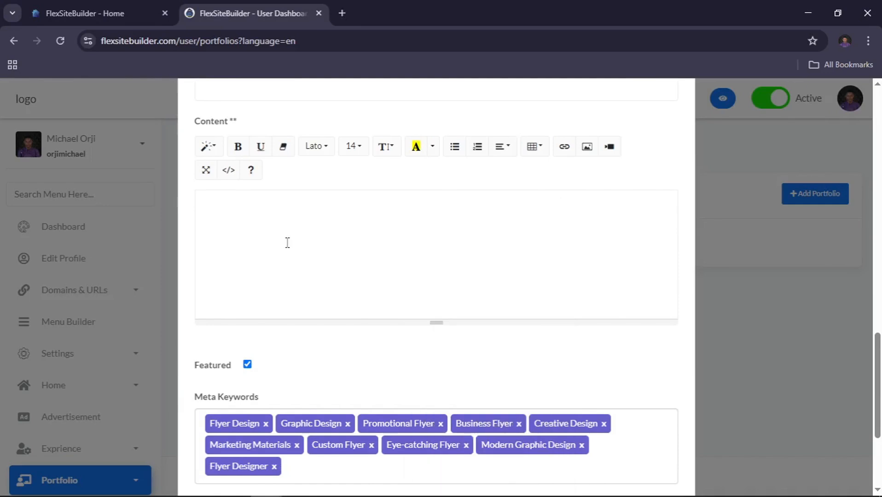
{"action": "key", "text": "ctrl+v"}
{"action": "scroll", "coordinate": [287, 242], "scroll_direction": "up", "scroll_amount": 10}
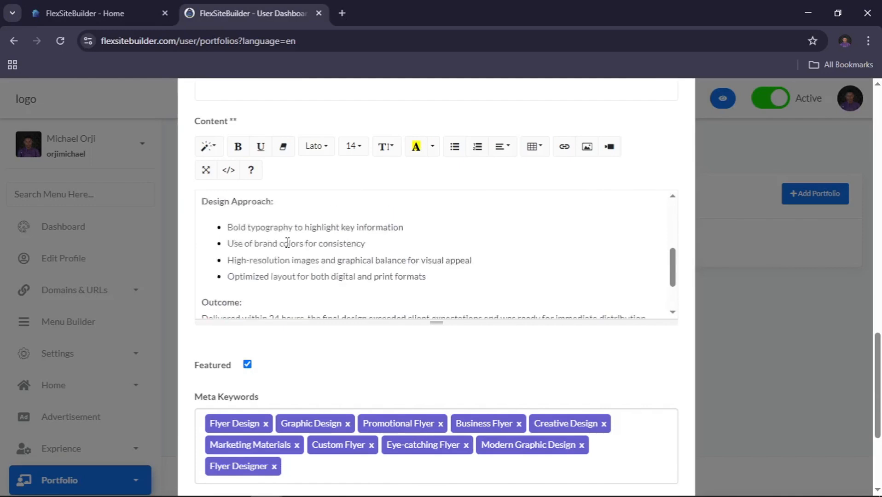
{"action": "scroll", "coordinate": [322, 276], "scroll_direction": "down", "scroll_amount": 5}
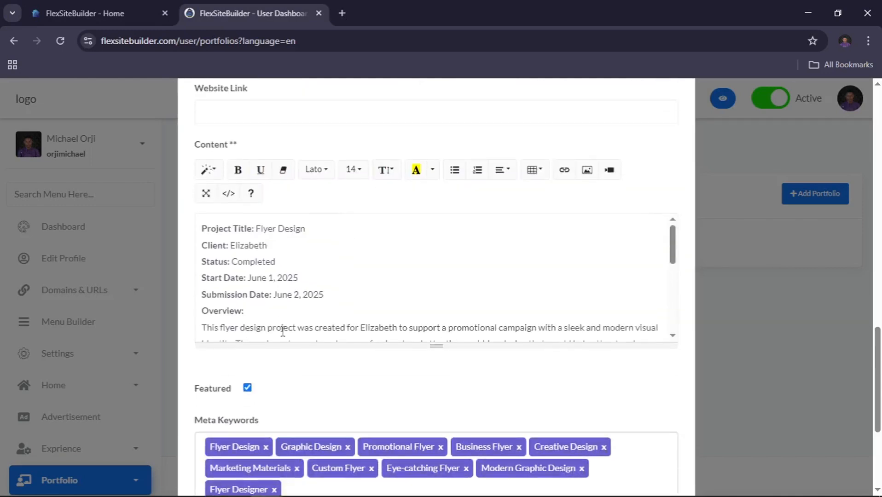
{"action": "scroll", "coordinate": [298, 248], "scroll_direction": "down", "scroll_amount": 5}
{"action": "scroll", "coordinate": [298, 248], "scroll_direction": "up", "scroll_amount": 10}
- Insert a "Heading 1" line above the project title in the content and set its font size to 24
{"action": "left_click_drag", "start_coordinate": [256, 230], "coordinate": [189, 235]}
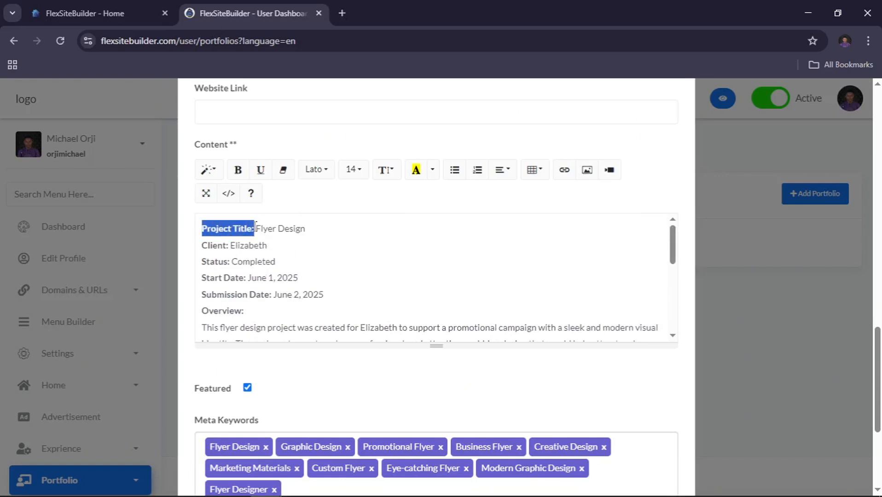
{"action": "left_click", "coordinate": [304, 257]}
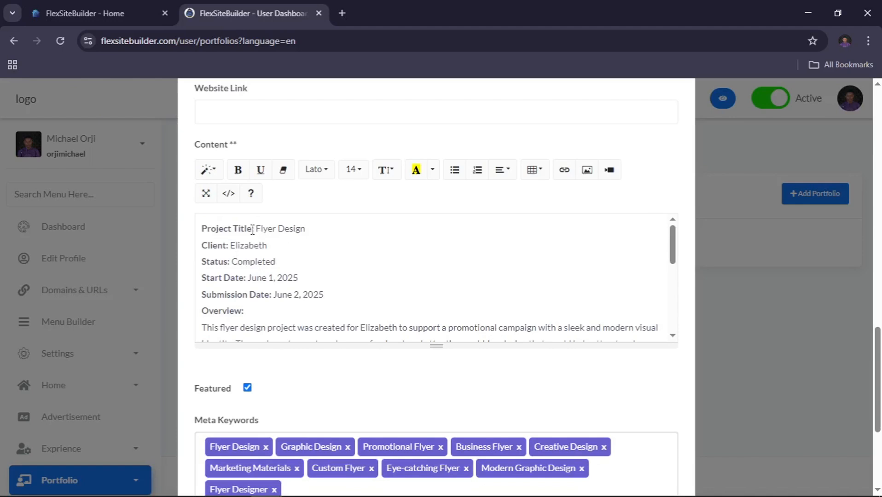
{"action": "left_click", "coordinate": [203, 228]}
{"action": "key", "text": "Return"}
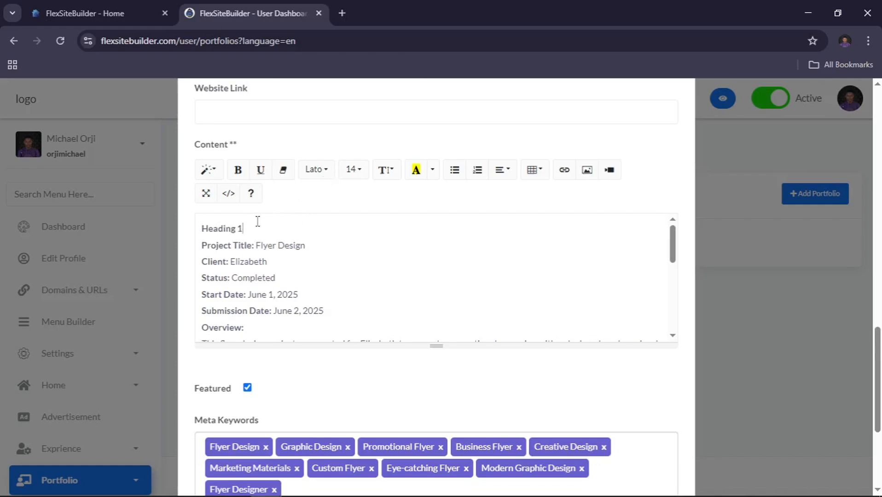
{"action": "left_click_drag", "start_coordinate": [245, 229], "coordinate": [198, 229]}
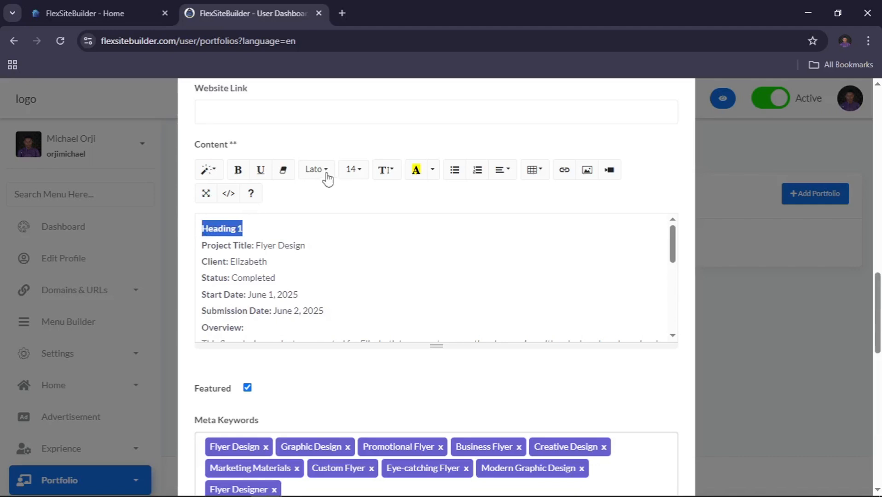
{"action": "left_click", "coordinate": [359, 171]}
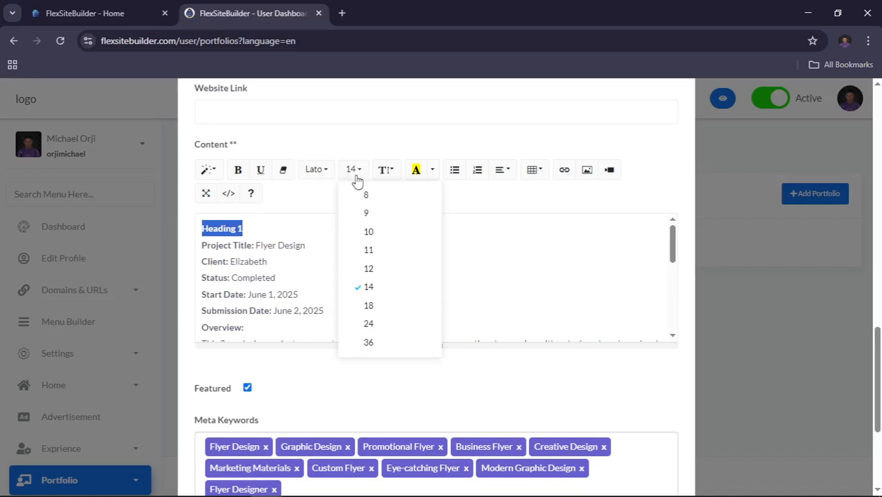
{"action": "left_click", "coordinate": [368, 325]}
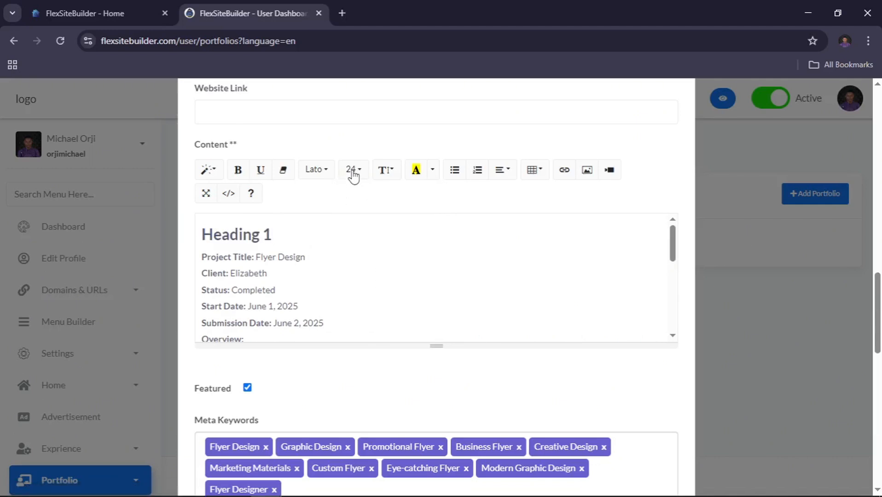
- Toggle bold off and back on for the "Heading 1" line, and underline it
{"action": "left_click_drag", "start_coordinate": [288, 232], "coordinate": [189, 238]}
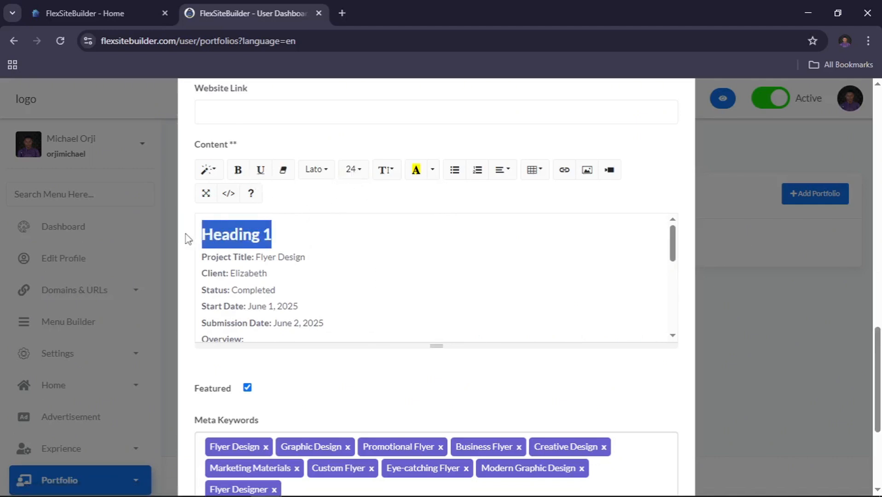
{"action": "left_click", "coordinate": [237, 171]}
{"action": "left_click", "coordinate": [237, 170]}
{"action": "left_click", "coordinate": [237, 170]}
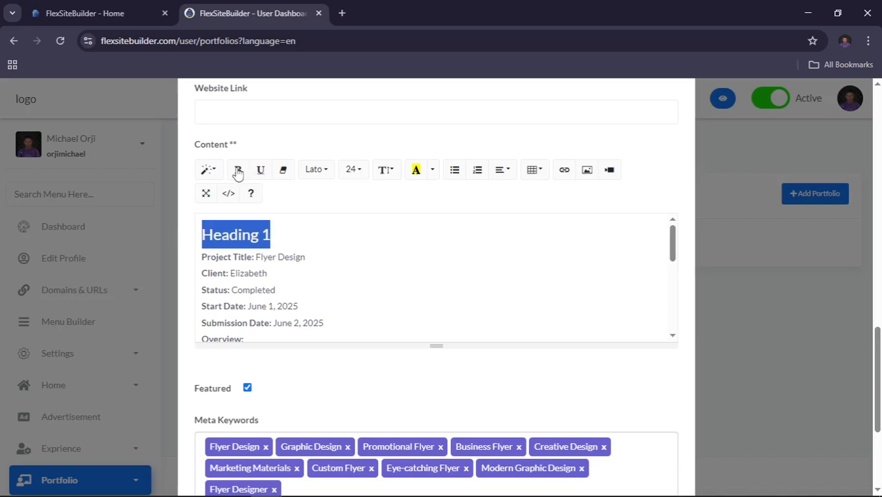
{"action": "left_click", "coordinate": [311, 248]}
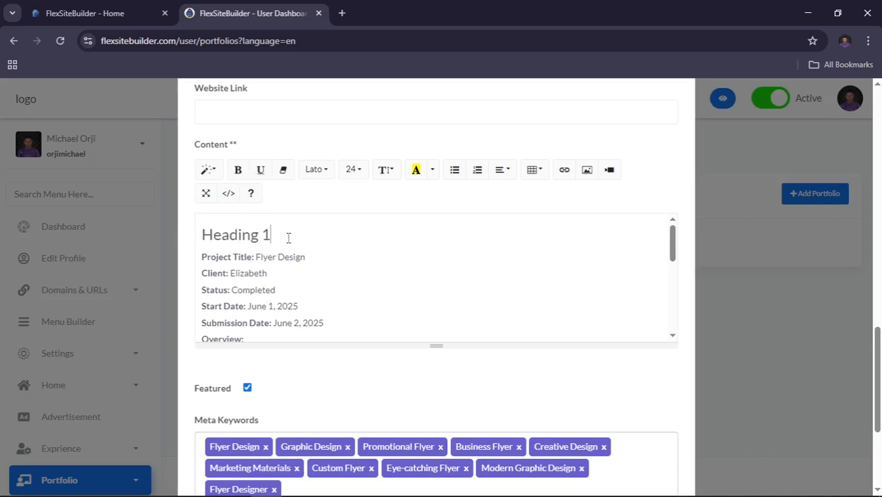
{"action": "left_click_drag", "start_coordinate": [289, 237], "coordinate": [187, 234]}
{"action": "left_click", "coordinate": [242, 171]}
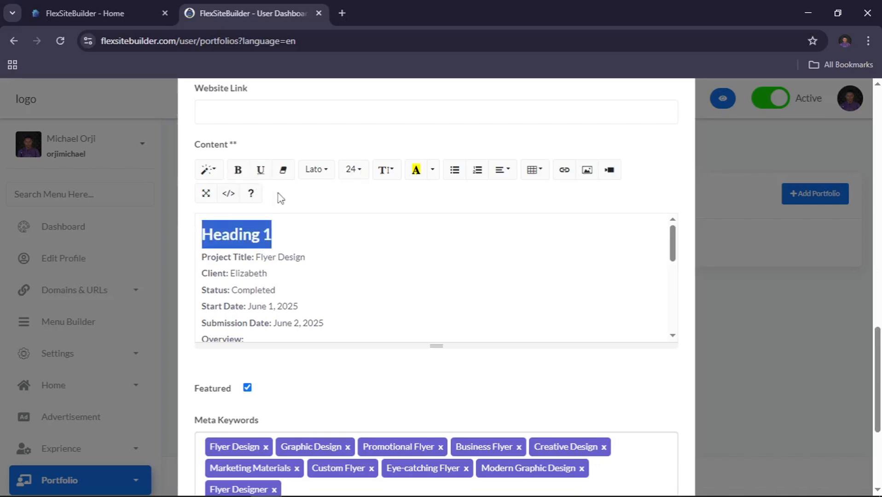
{"action": "left_click", "coordinate": [260, 170]}
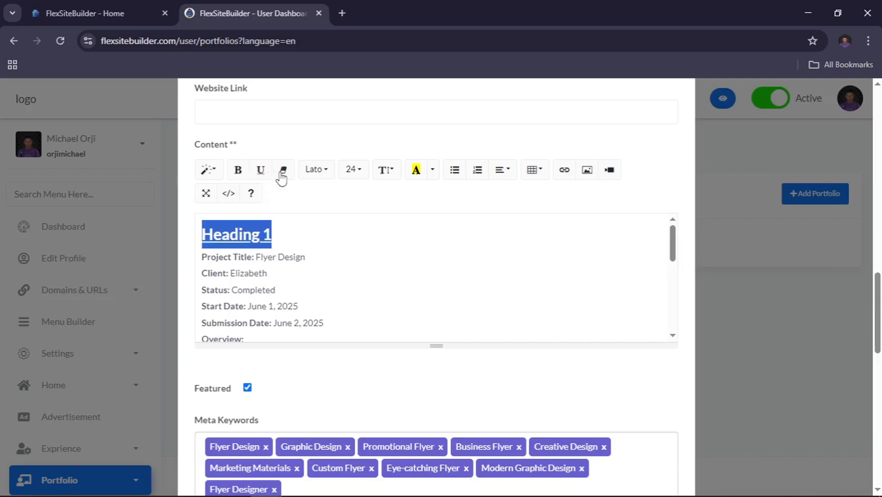
- Try clearing the formatting of the "Heading 1" line and the "Project Title:" label
{"action": "left_click", "coordinate": [282, 174]}
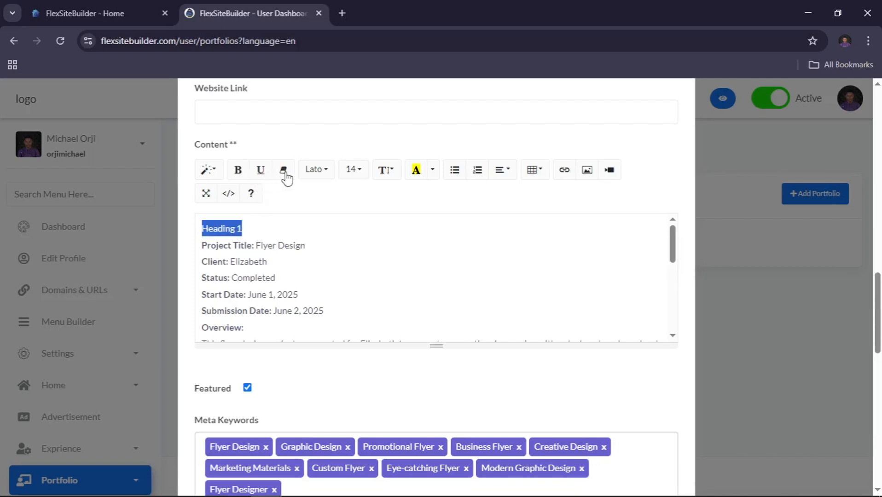
{"action": "left_click", "coordinate": [269, 217]}
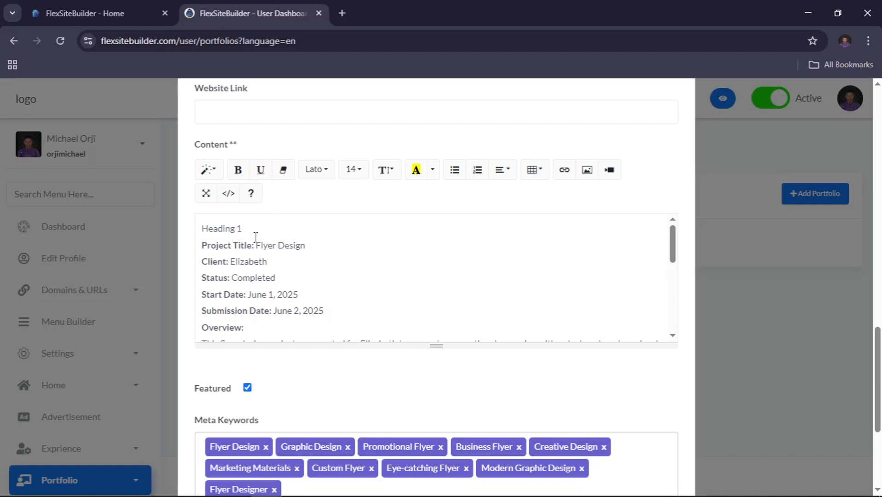
{"action": "left_click_drag", "start_coordinate": [256, 245], "coordinate": [202, 245]}
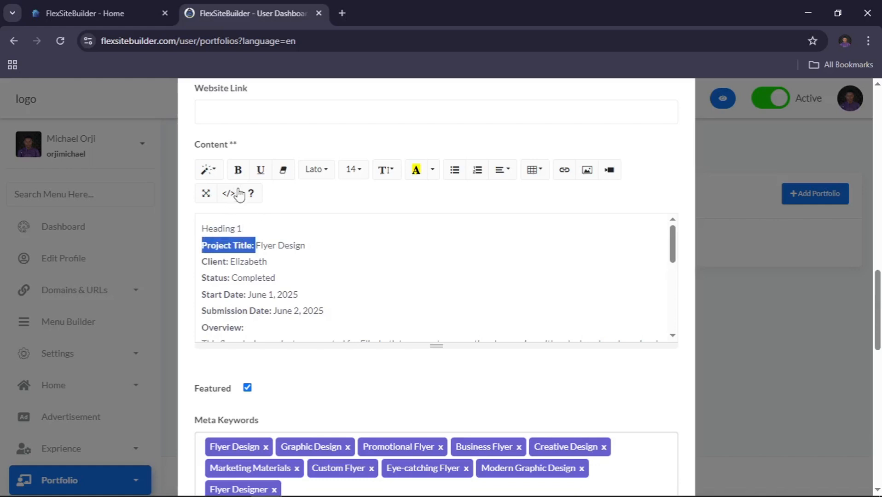
{"action": "left_click", "coordinate": [282, 176]}
{"action": "left_click", "coordinate": [305, 245]}
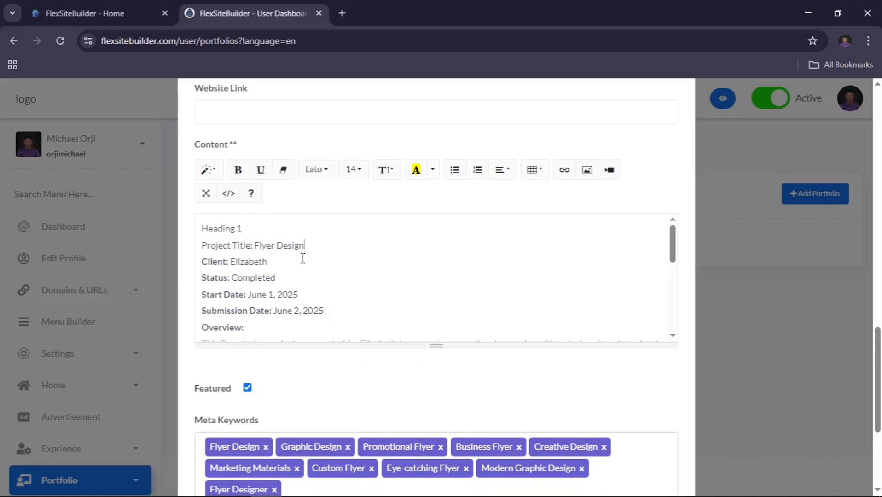
- Undo the formatting removal on the "Project Title:" label and the "Heading 1" line
{"action": "key", "text": "ctrl+z"}
{"action": "key", "text": "ctrl+z"}
{"action": "key", "text": "ctrl+z"}
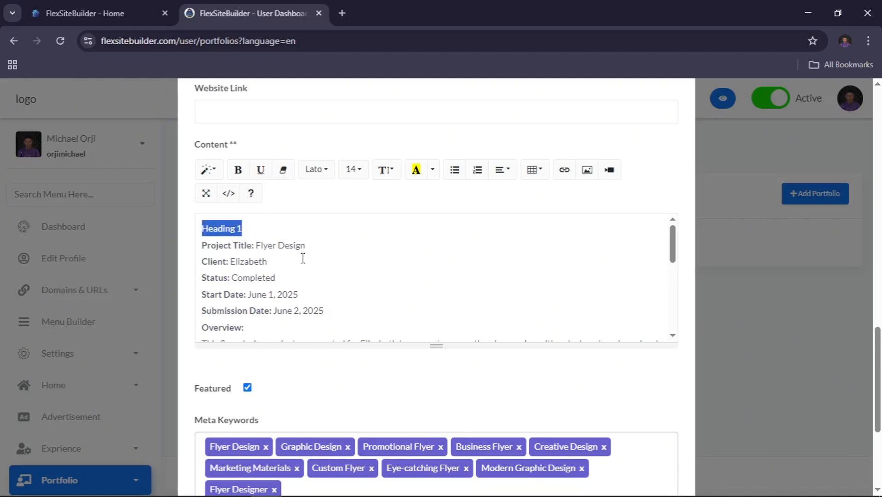
{"action": "key", "text": "ctrl+z"}
{"action": "key", "text": "ctrl+z"}
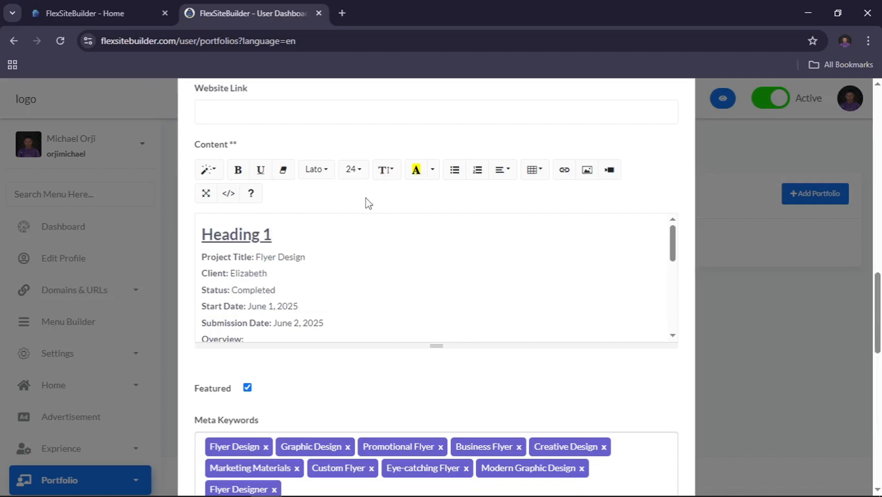
- Set the line height of the "Heading 1" paragraph in the content to 2.0
{"action": "triple_click", "coordinate": [281, 239]}
{"action": "left_click", "coordinate": [387, 171]}
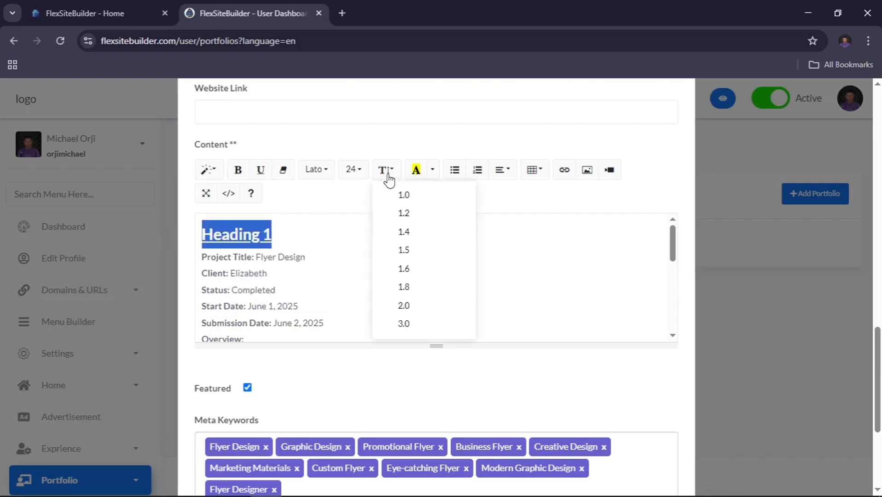
{"action": "left_click", "coordinate": [404, 306]}
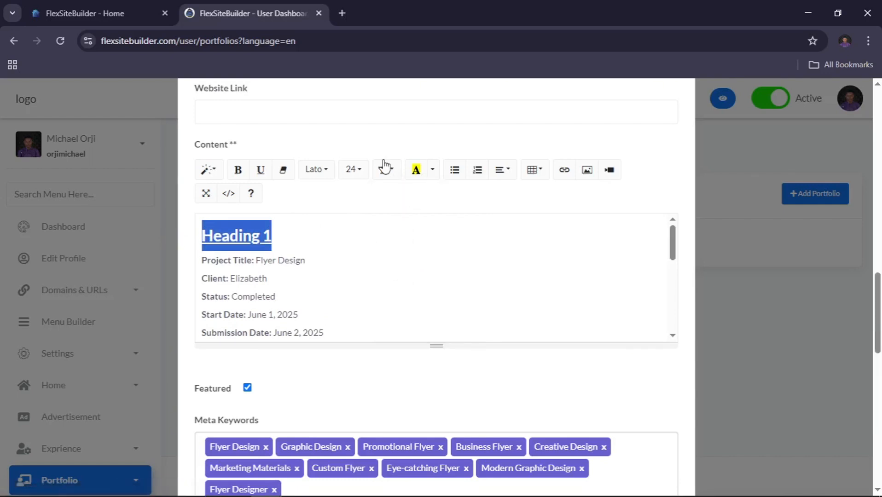
{"action": "left_click", "coordinate": [386, 302]}
{"action": "key", "text": "ctrl+z"}
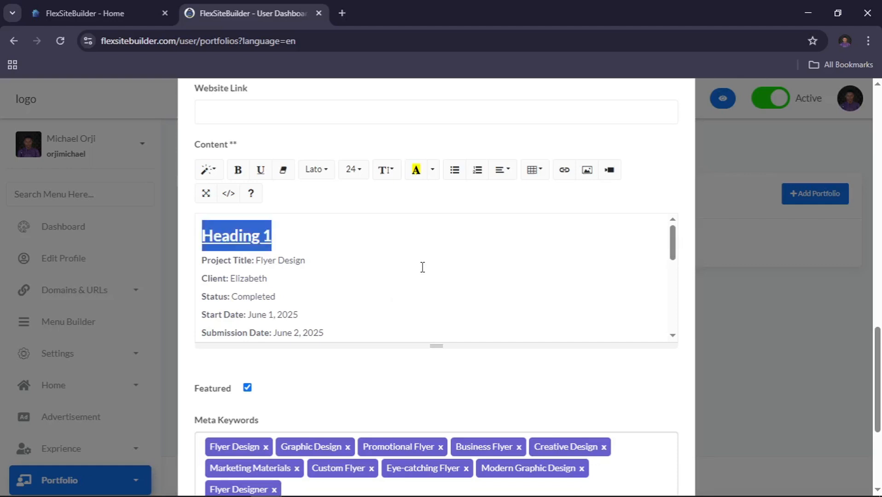
- Turn the "Heading 1" text into a link to google.com
{"action": "left_click", "coordinate": [539, 175]}
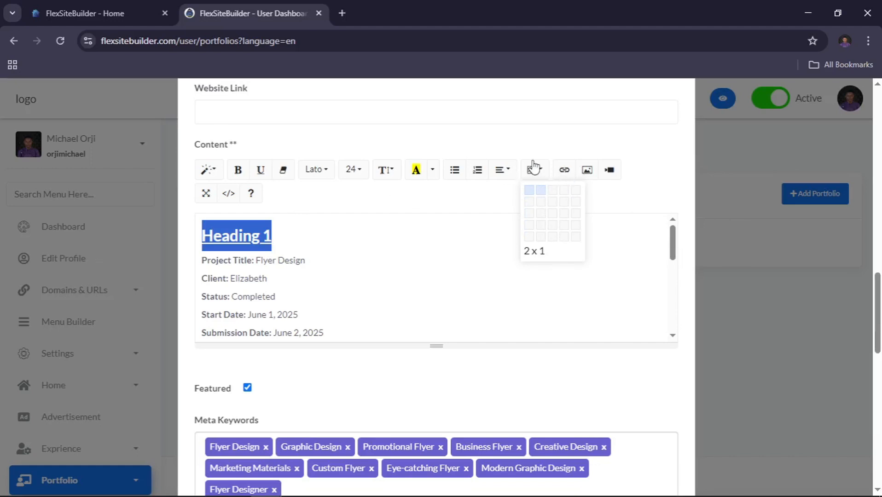
{"action": "left_click", "coordinate": [562, 173]}
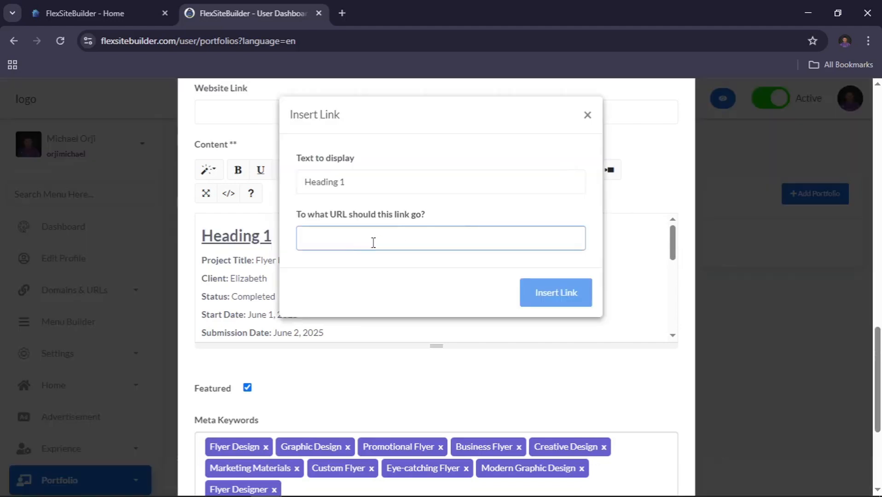
{"action": "type", "text": "goog"}
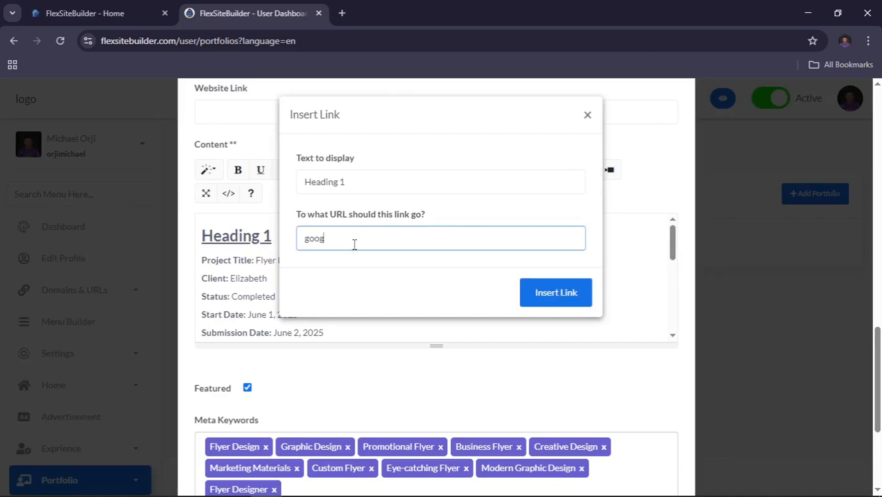
{"action": "key", "text": "BackSpace"}
{"action": "key", "text": "BackSpace"}
{"action": "left_click", "coordinate": [524, 288]}
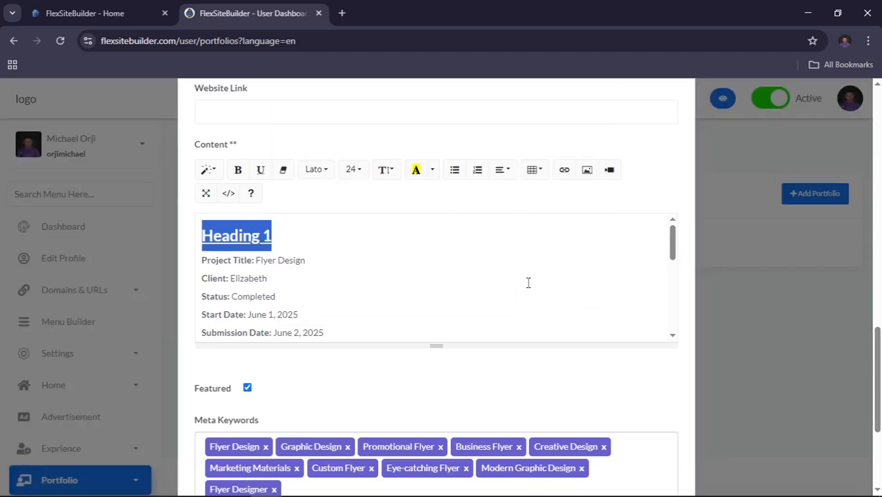
{"action": "left_click", "coordinate": [307, 235]}
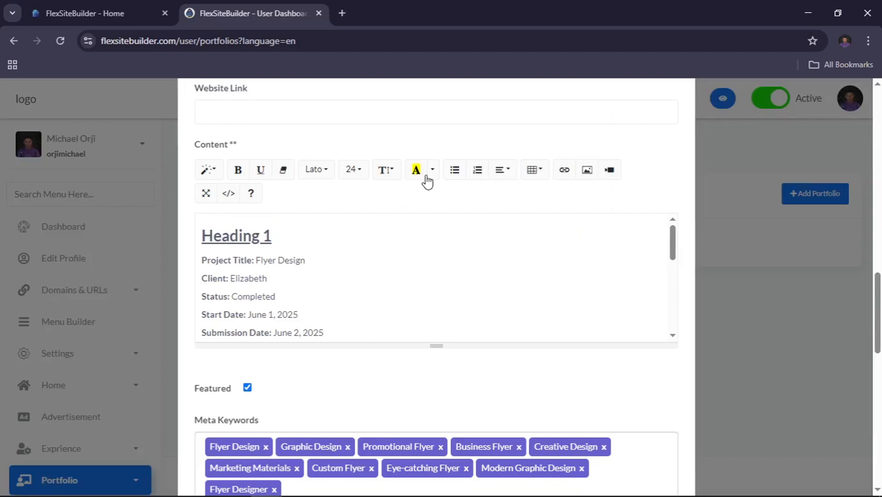
{"action": "left_click", "coordinate": [587, 171]}
{"action": "left_click", "coordinate": [316, 183]}
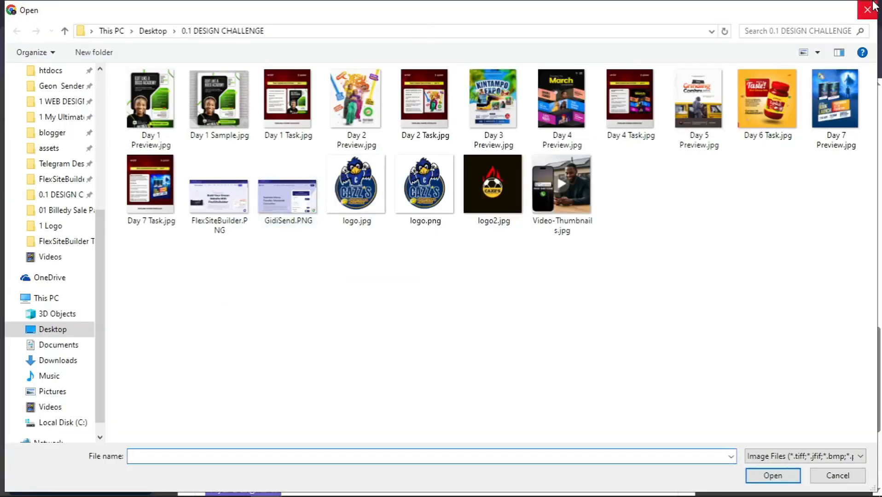
{"action": "left_click", "coordinate": [869, 8]}
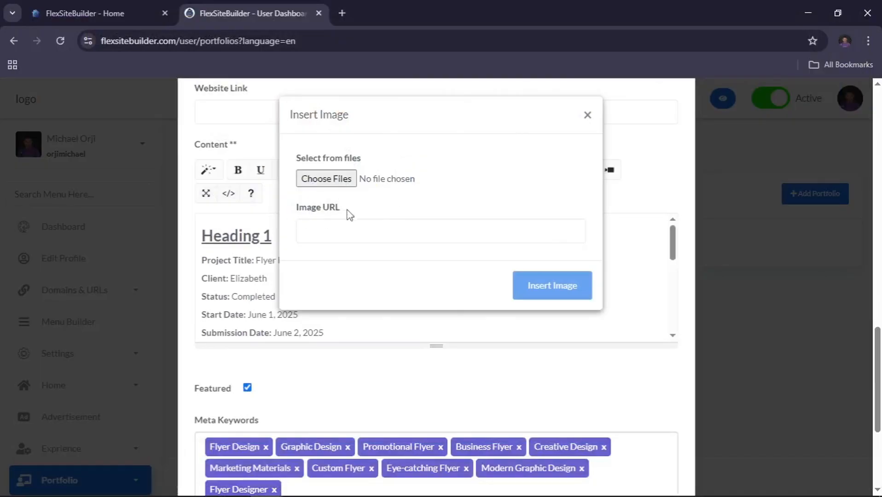
{"action": "left_click", "coordinate": [345, 234]}
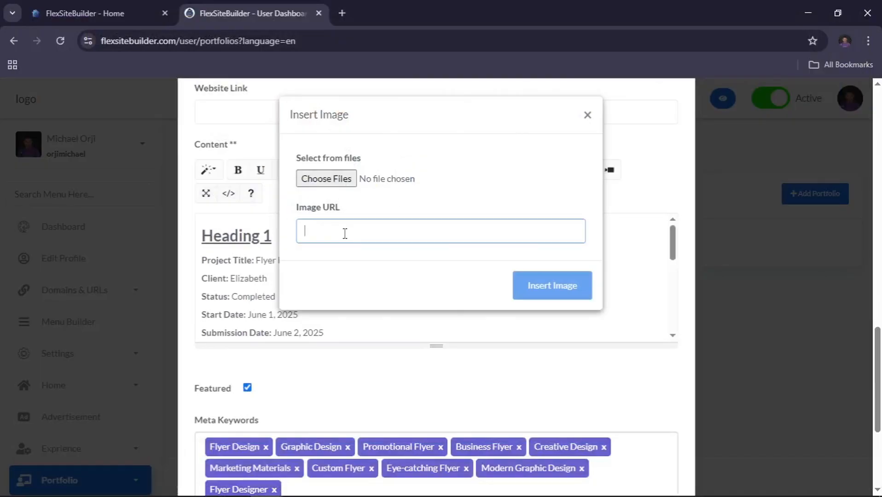
{"action": "left_click", "coordinate": [582, 124]}
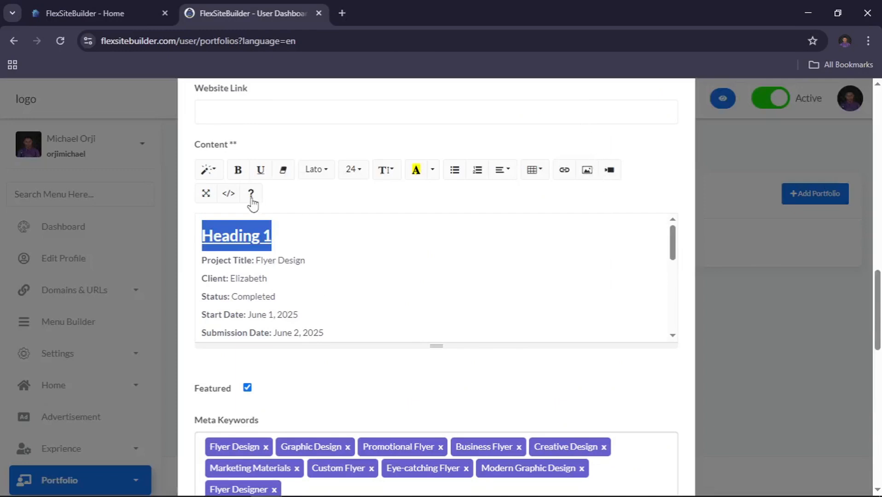
- Examine the HTML source of the portfolio content and return to the formatted view
{"action": "left_click", "coordinate": [229, 194]}
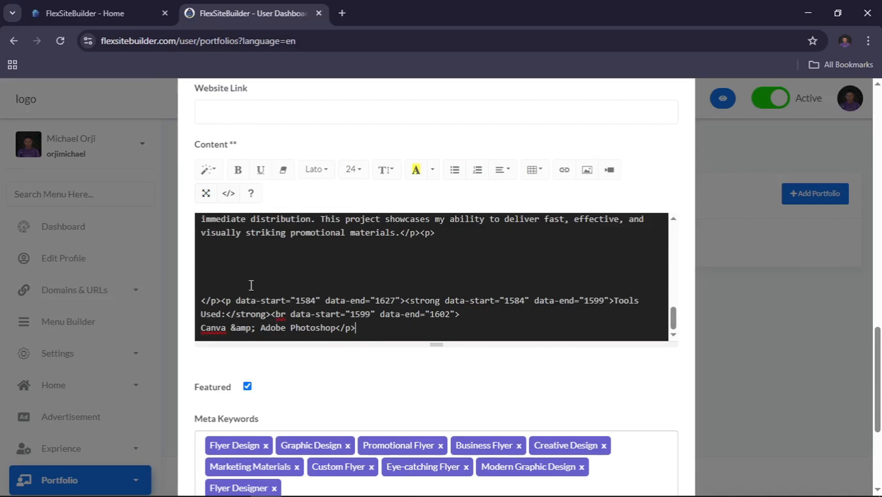
{"action": "scroll", "coordinate": [337, 287], "scroll_direction": "up", "scroll_amount": 10}
{"action": "scroll", "coordinate": [336, 289], "scroll_direction": "down", "scroll_amount": 15}
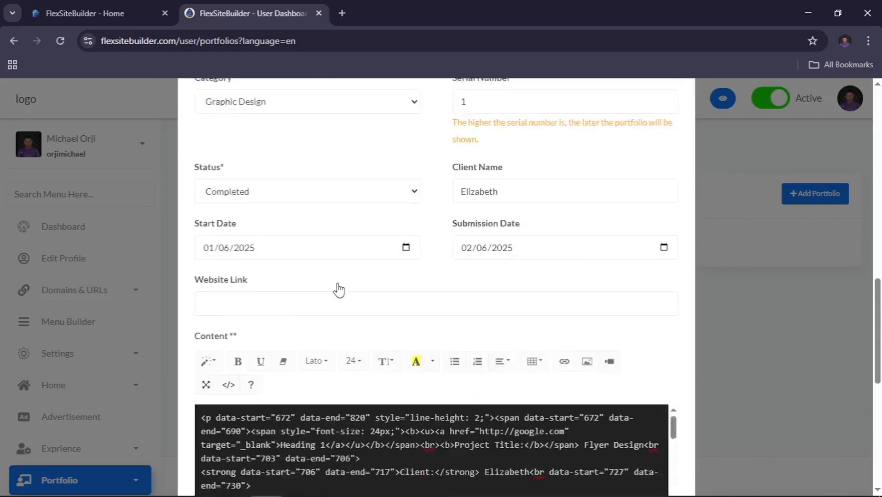
{"action": "scroll", "coordinate": [336, 289], "scroll_direction": "up", "scroll_amount": 3}
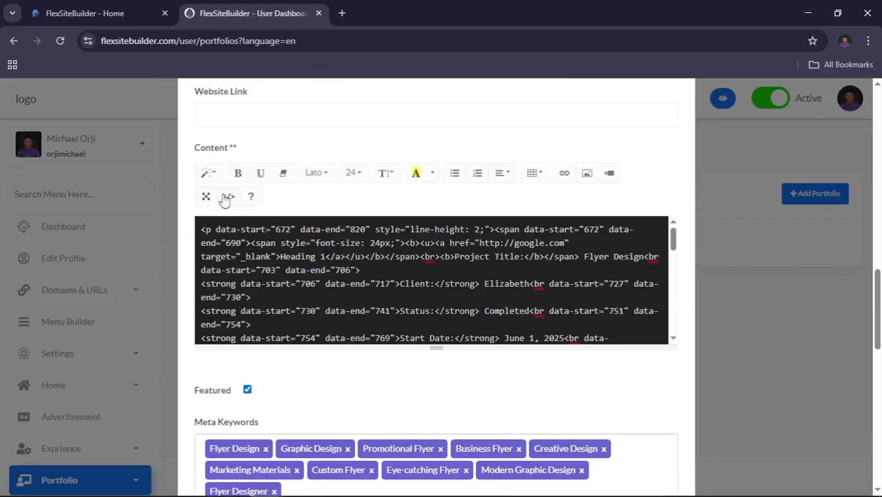
{"action": "left_click", "coordinate": [228, 196]}
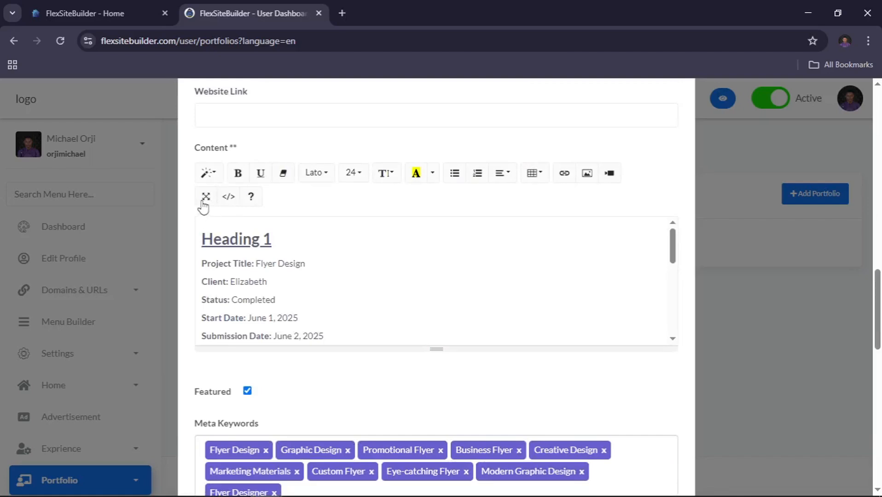
- Expand the content editor to full screen and bring the start of the content into view
{"action": "left_click", "coordinate": [205, 202]}
{"action": "scroll", "coordinate": [203, 205], "scroll_direction": "up", "scroll_amount": 3}
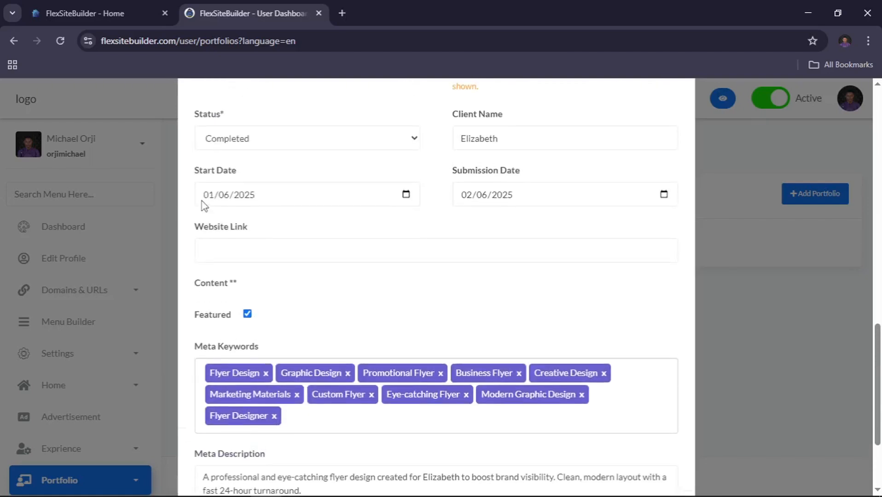
{"action": "key", "text": "alt+Tab"}
{"action": "key", "text": "alt+Tab"}
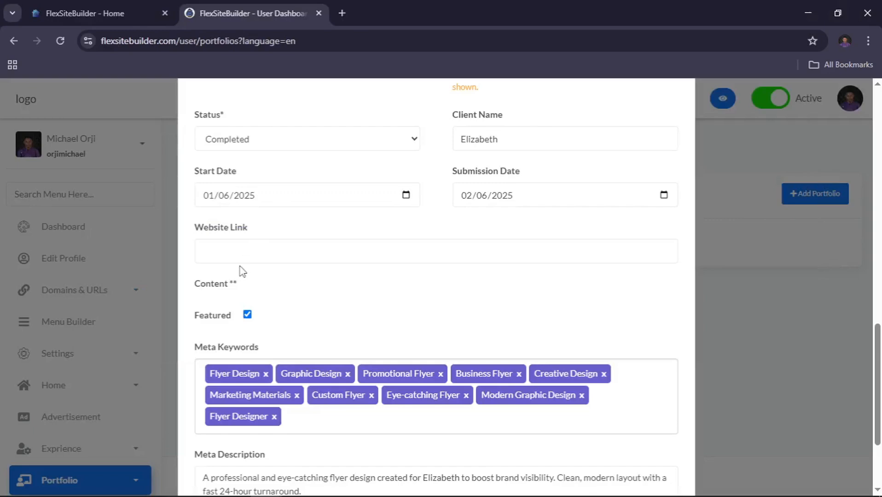
{"action": "scroll", "coordinate": [231, 295], "scroll_direction": "down", "scroll_amount": 2}
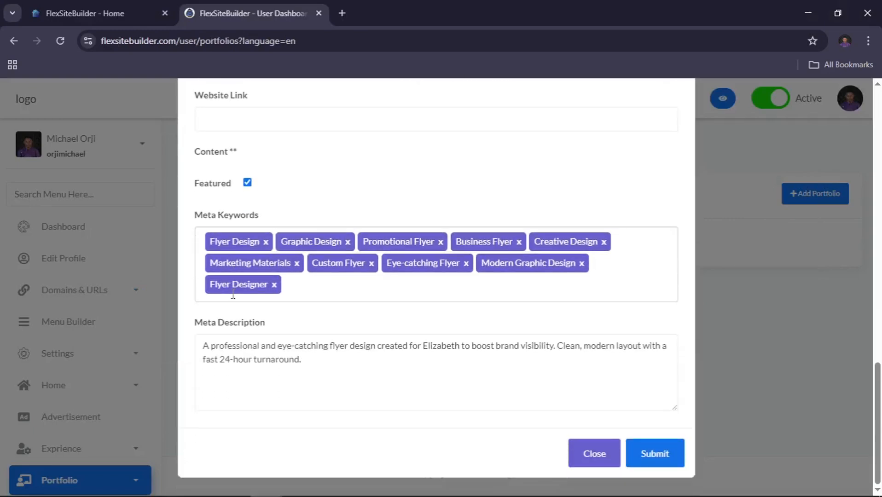
{"action": "scroll", "coordinate": [326, 269], "scroll_direction": "up", "scroll_amount": 5}
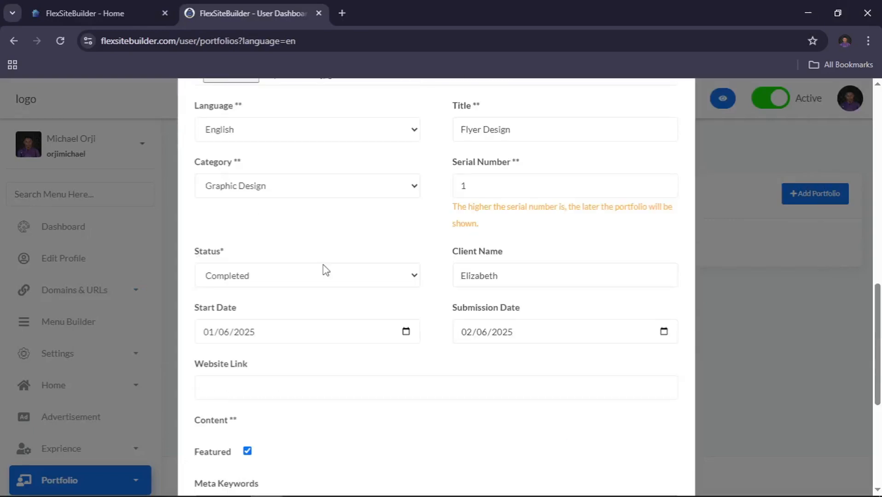
{"action": "scroll", "coordinate": [325, 269], "scroll_direction": "up", "scroll_amount": 3}
{"action": "scroll", "coordinate": [325, 270], "scroll_direction": "down", "scroll_amount": 10}
{"action": "scroll", "coordinate": [324, 265], "scroll_direction": "up", "scroll_amount": 3}
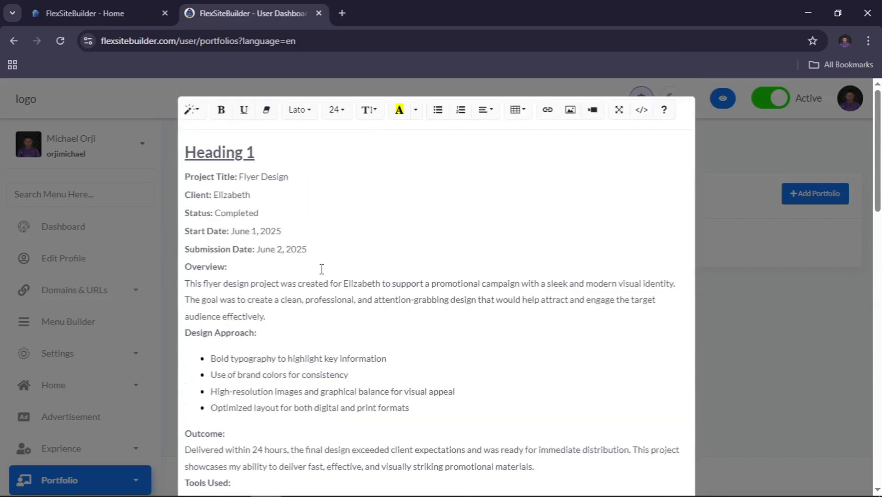
- Review the content in the full-screen editor and return the editor to its normal size
{"action": "right_click", "coordinate": [278, 213]}
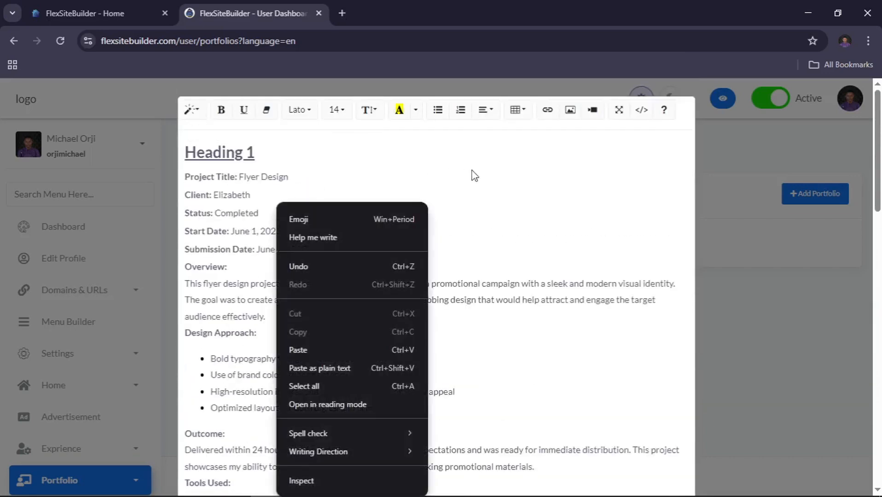
{"action": "left_click", "coordinate": [491, 170]}
{"action": "scroll", "coordinate": [490, 171], "scroll_direction": "down", "scroll_amount": 4}
{"action": "scroll", "coordinate": [490, 170], "scroll_direction": "up", "scroll_amount": 4}
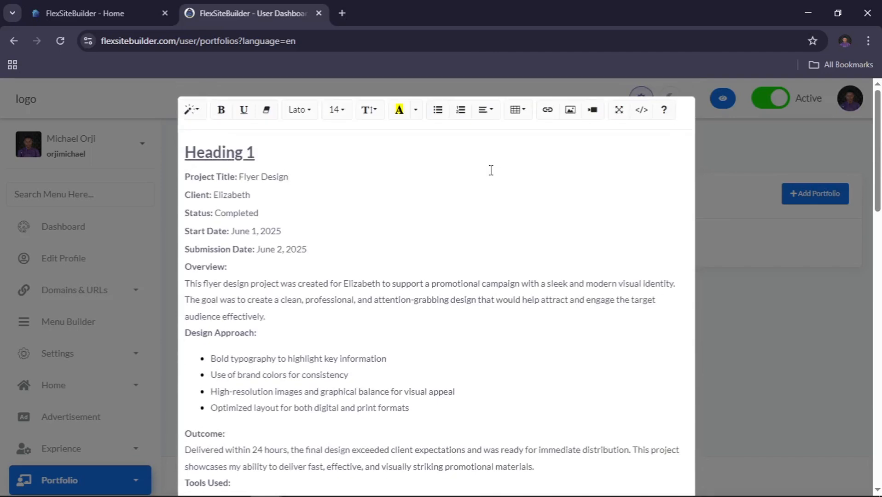
{"action": "key", "text": "alt+Tab"}
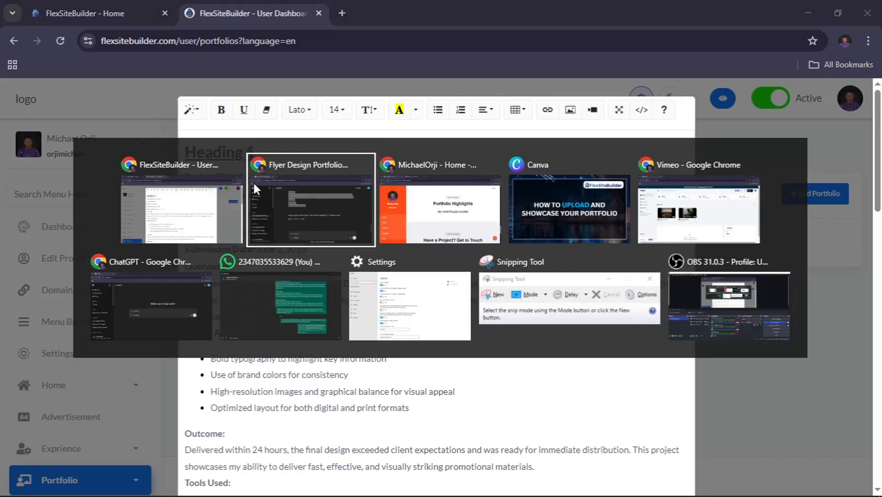
{"action": "key", "text": "alt+Tab"}
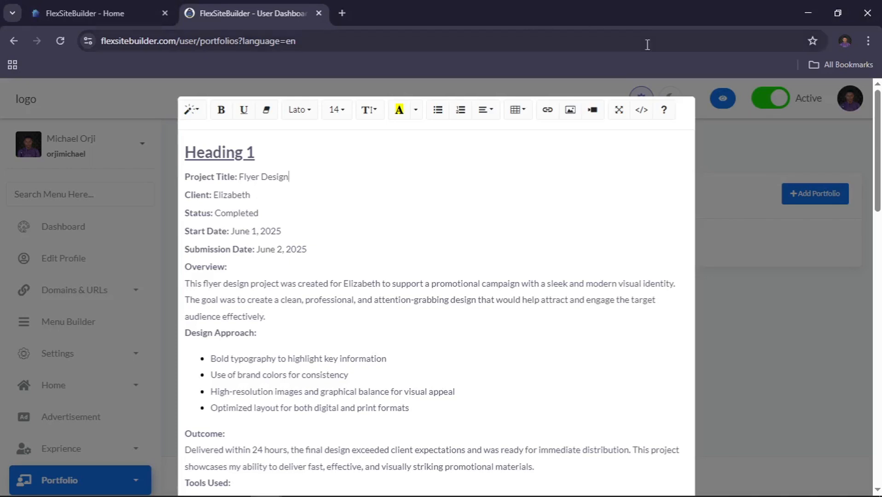
{"action": "left_click", "coordinate": [620, 113]}
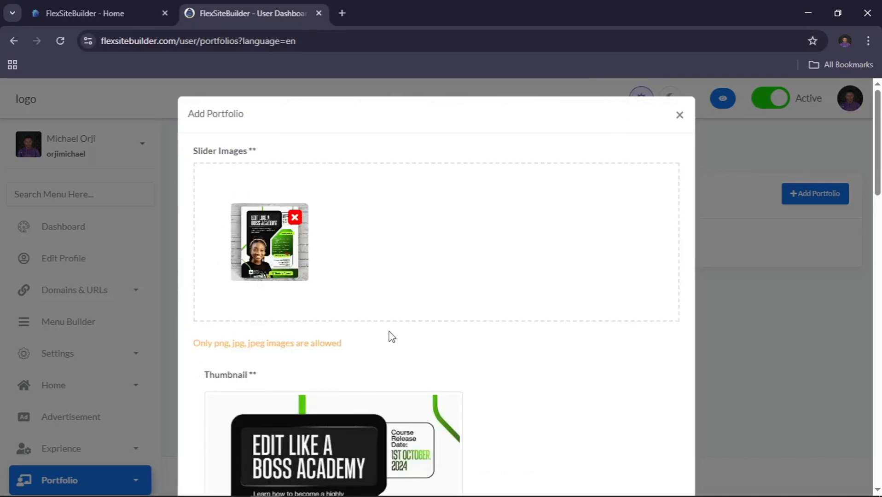
- Check the completed form from the slider images to the meta description and submit the Flyer Design portfolio entry
{"action": "scroll", "coordinate": [390, 331], "scroll_direction": "down", "scroll_amount": 15}
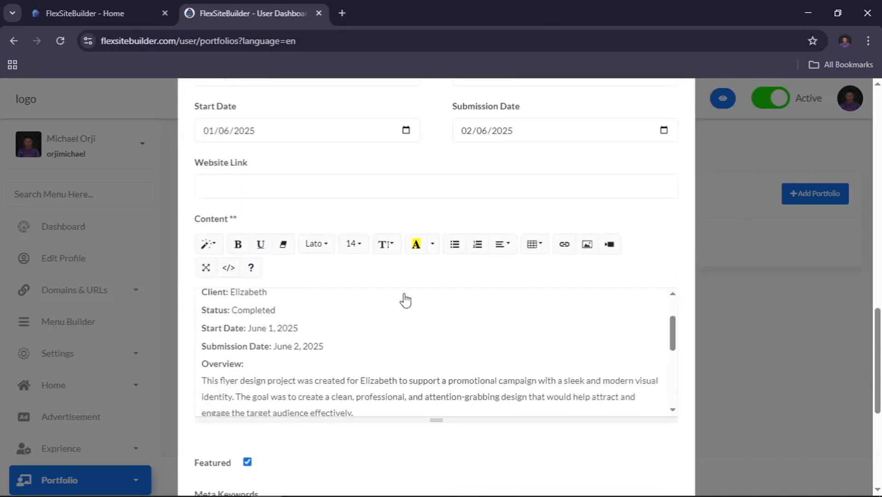
{"action": "scroll", "coordinate": [265, 370], "scroll_direction": "down", "scroll_amount": 4}
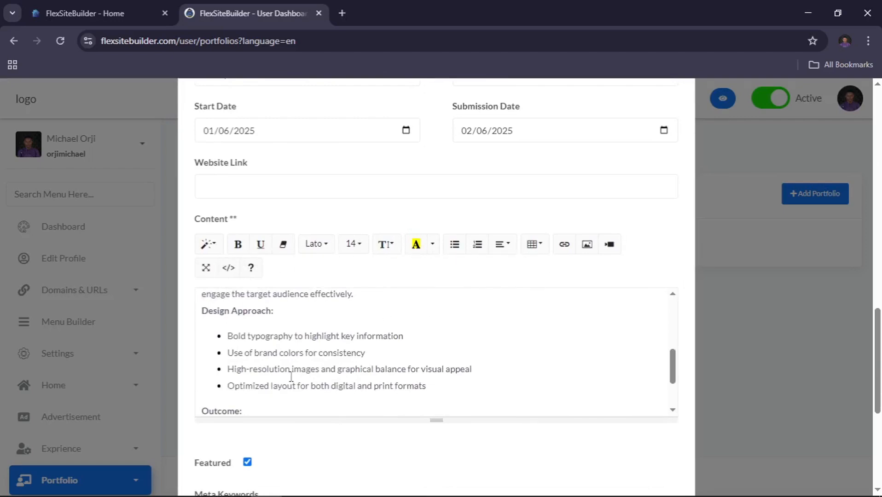
{"action": "scroll", "coordinate": [291, 377], "scroll_direction": "down", "scroll_amount": 2}
{"action": "scroll", "coordinate": [296, 460], "scroll_direction": "down", "scroll_amount": 4}
{"action": "scroll", "coordinate": [297, 458], "scroll_direction": "down", "scroll_amount": 1}
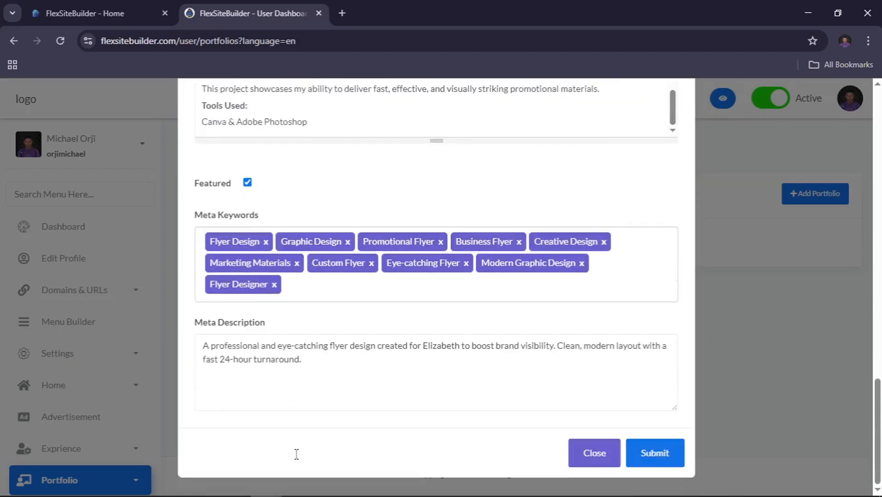
{"action": "scroll", "coordinate": [296, 456], "scroll_direction": "up", "scroll_amount": 10}
{"action": "scroll", "coordinate": [295, 456], "scroll_direction": "up", "scroll_amount": 2}
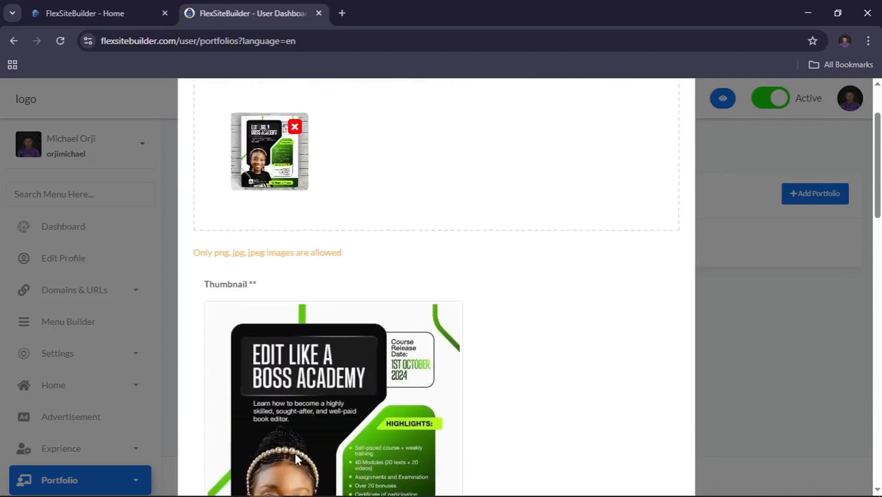
{"action": "scroll", "coordinate": [295, 456], "scroll_direction": "down", "scroll_amount": 12}
{"action": "scroll", "coordinate": [443, 439], "scroll_direction": "down", "scroll_amount": 5}
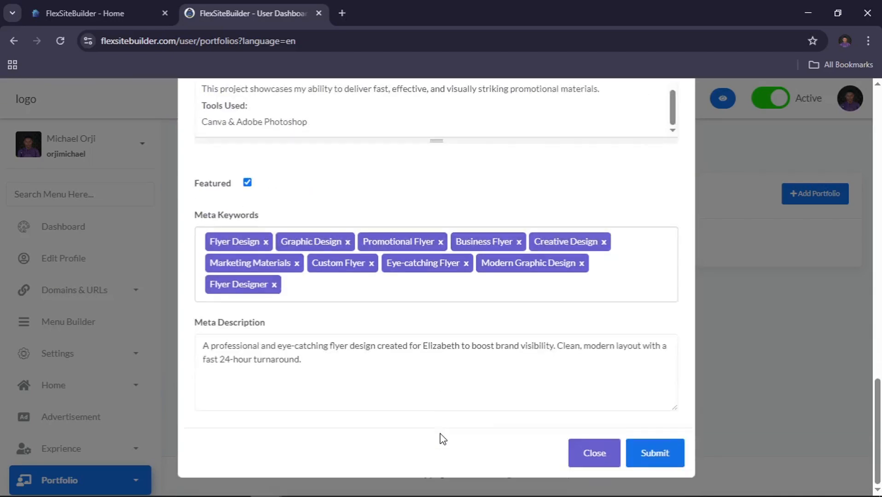
{"action": "left_click", "coordinate": [649, 455]}
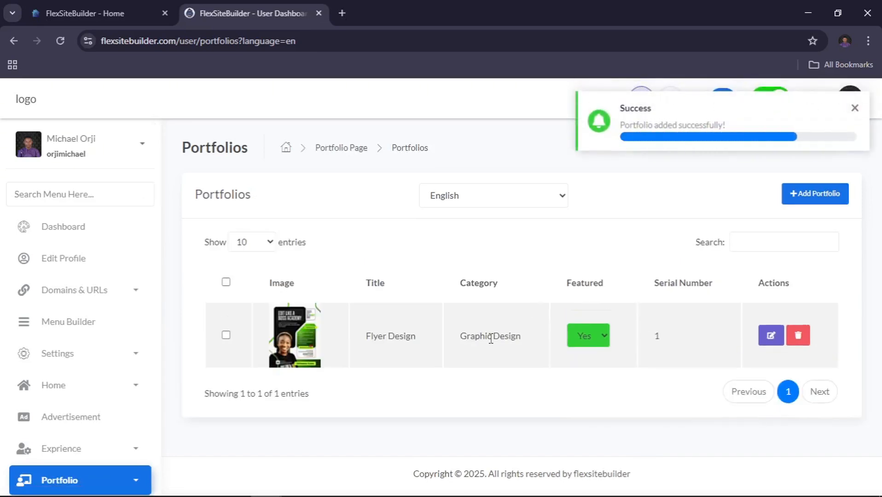
- Switch to the personal website's home page and view the Flyer Design item and category filters in the portfolio section
{"action": "key", "text": "alt+Tab"}
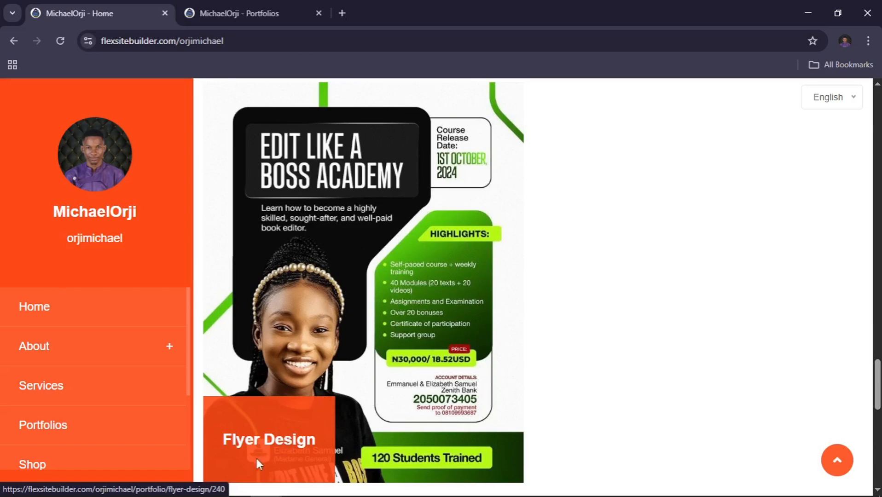
{"action": "scroll", "coordinate": [455, 297], "scroll_direction": "up", "scroll_amount": 2}
{"action": "scroll", "coordinate": [456, 297], "scroll_direction": "up", "scroll_amount": 1}
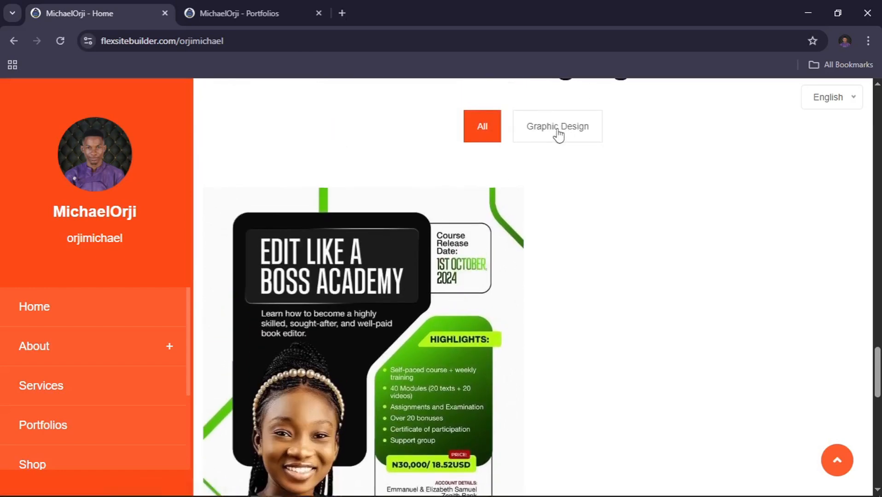
{"action": "scroll", "coordinate": [389, 303], "scroll_direction": "down", "scroll_amount": 3}
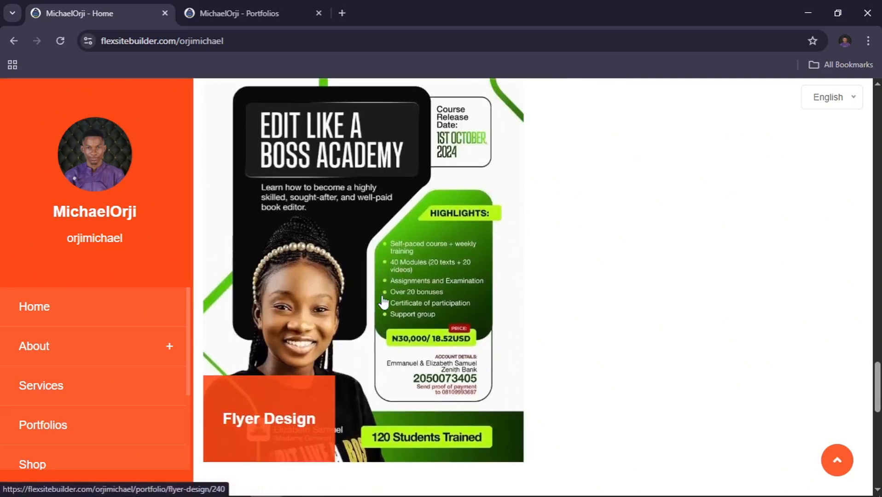
- Open the Flyer Design item's details page on the website and review its image, project details and written content
{"action": "left_click", "coordinate": [339, 273]}
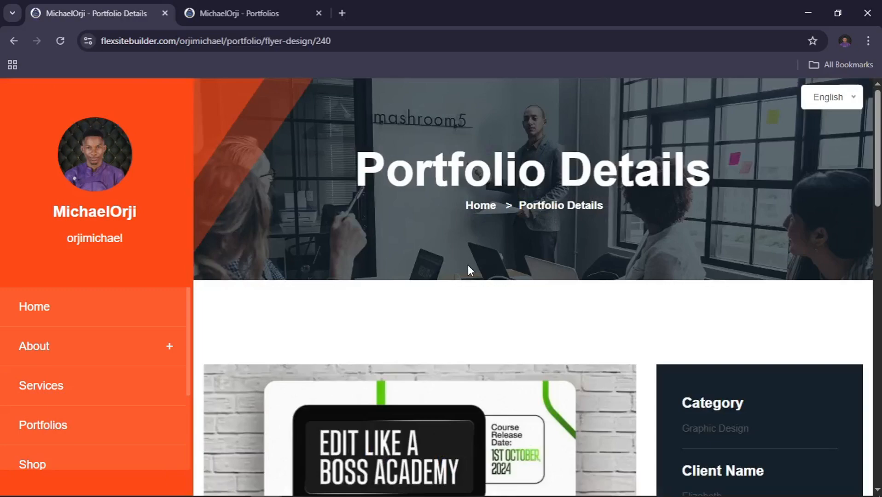
{"action": "scroll", "coordinate": [468, 265], "scroll_direction": "down", "scroll_amount": 7}
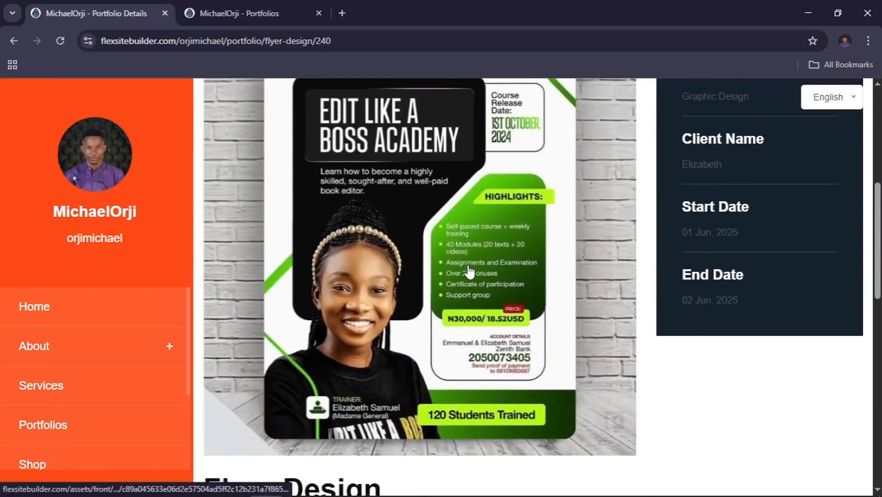
{"action": "scroll", "coordinate": [469, 273], "scroll_direction": "up", "scroll_amount": 1}
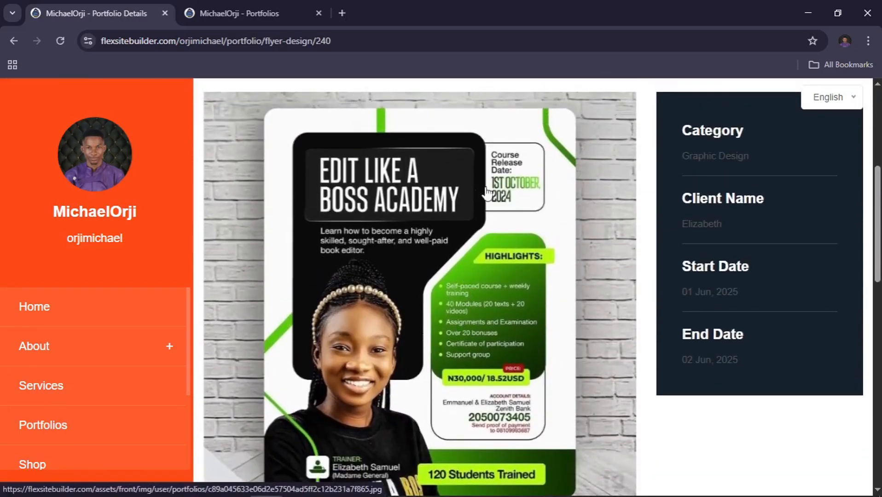
{"action": "scroll", "coordinate": [373, 229], "scroll_direction": "up", "scroll_amount": 1}
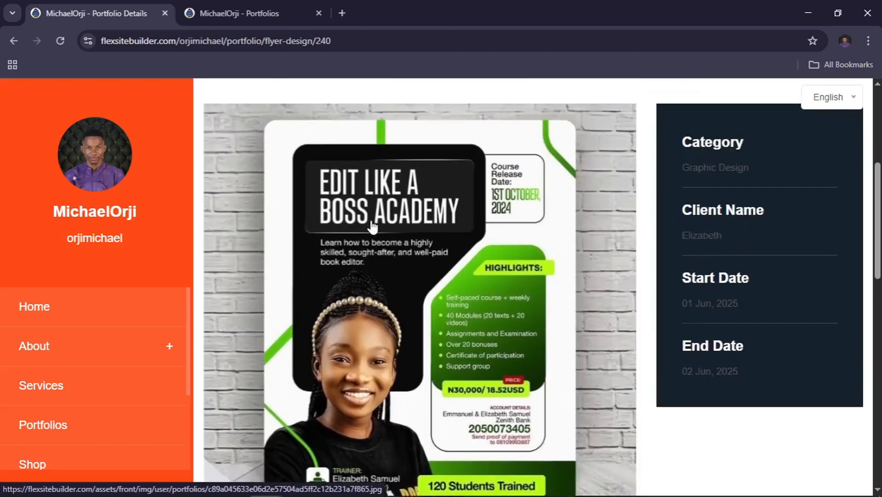
{"action": "scroll", "coordinate": [373, 227], "scroll_direction": "up", "scroll_amount": 1}
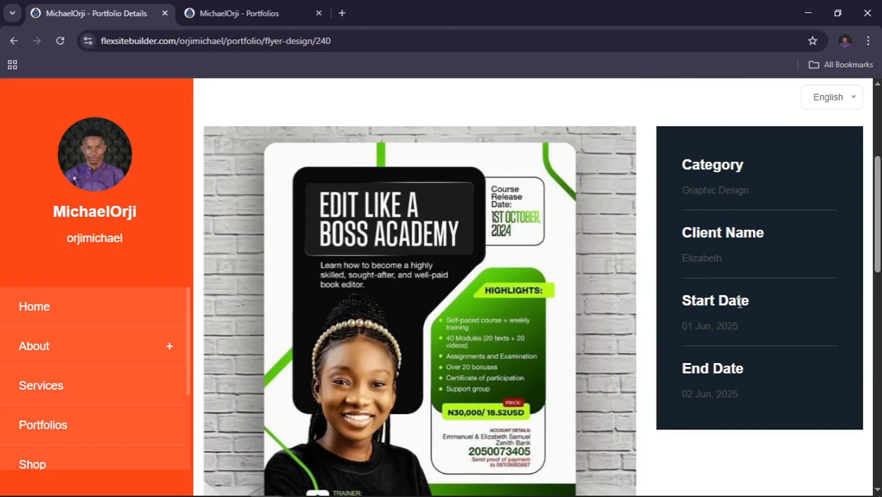
{"action": "scroll", "coordinate": [722, 393], "scroll_direction": "down", "scroll_amount": 7}
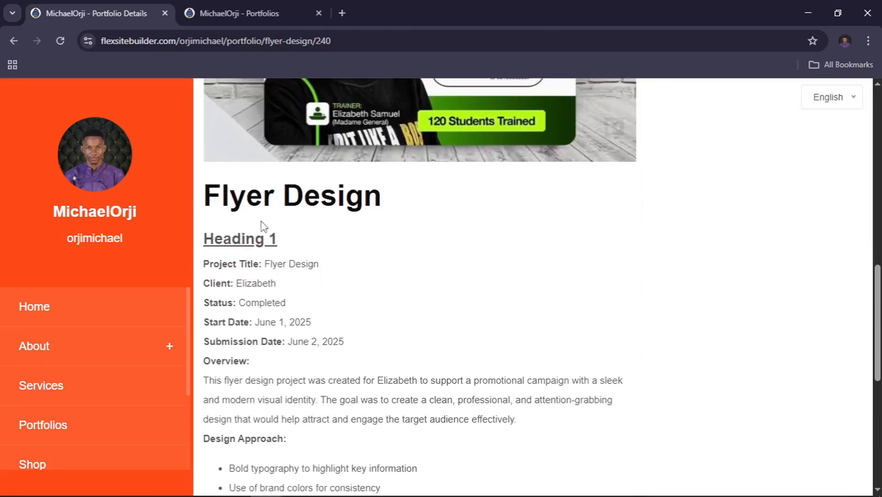
{"action": "scroll", "coordinate": [309, 340], "scroll_direction": "down", "scroll_amount": 7}
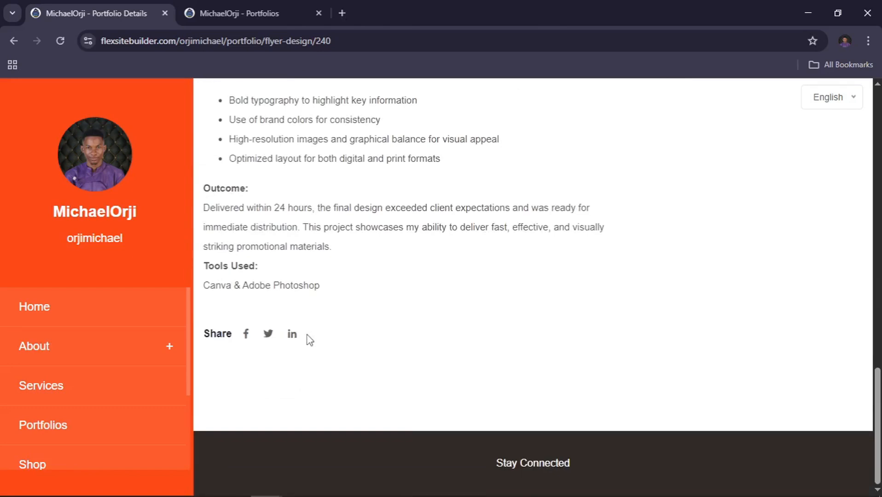
{"action": "scroll", "coordinate": [308, 340], "scroll_direction": "up", "scroll_amount": 8}
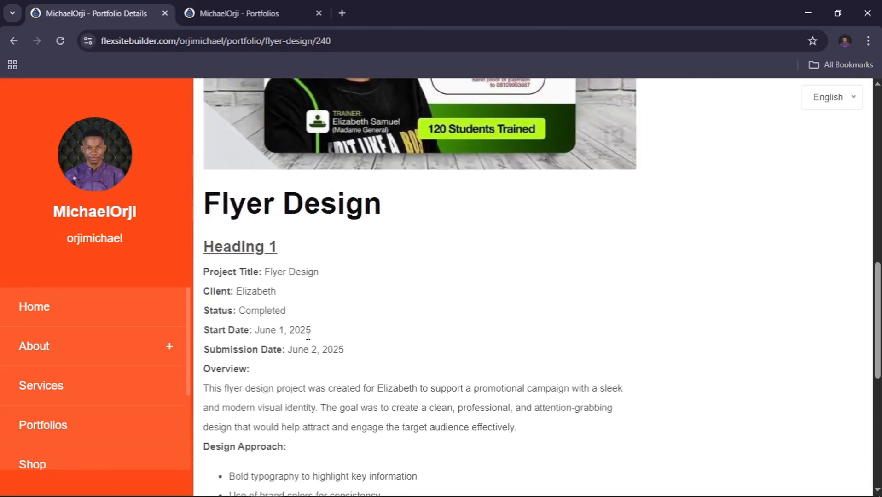
{"action": "left_click_drag", "start_coordinate": [300, 283], "coordinate": [199, 280]}
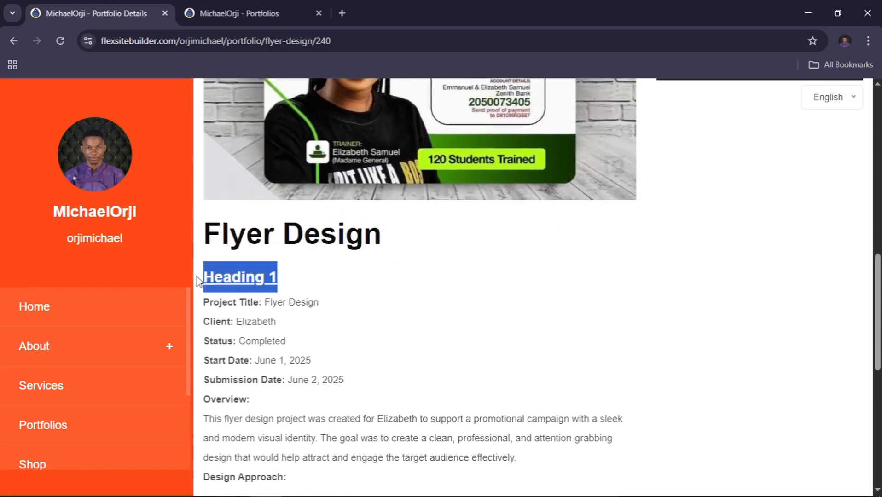
- Switch to the FlexSiteBuilder dashboard, open the Flyer Design portfolio for editing, and delete the "Heading 1" line from its content
{"action": "key", "text": "alt+Tab"}
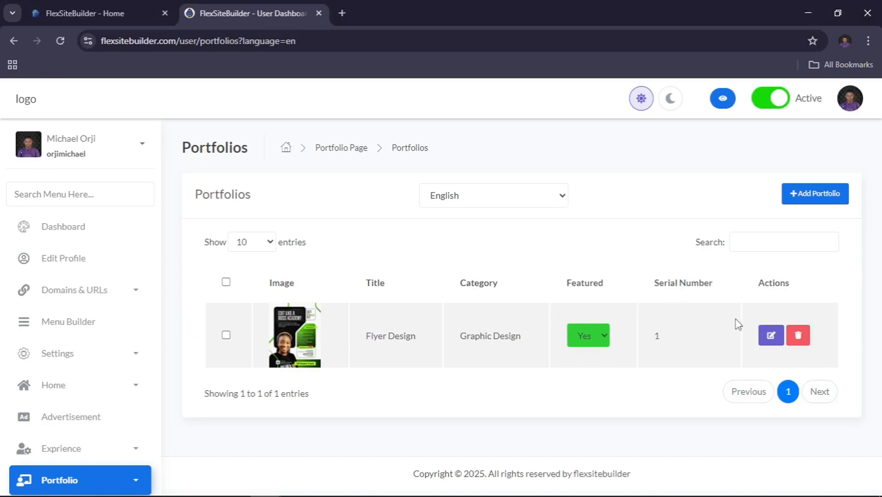
{"action": "left_click", "coordinate": [771, 336]}
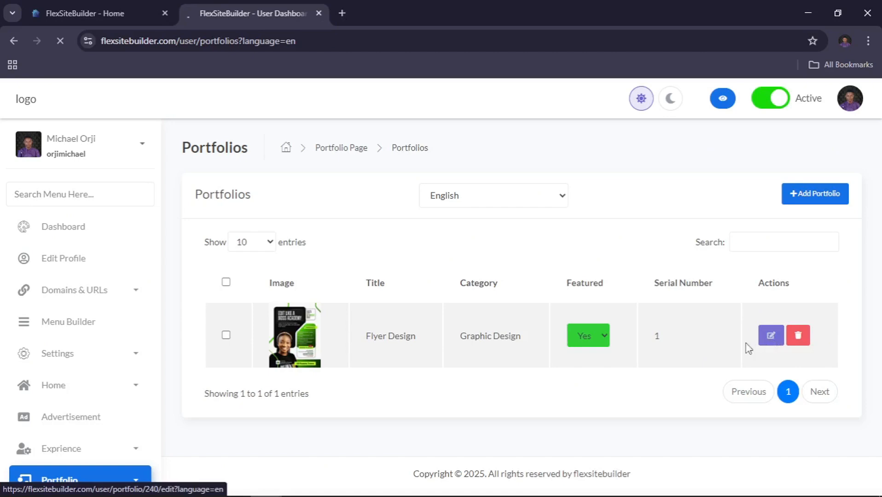
{"action": "scroll", "coordinate": [474, 331], "scroll_direction": "down", "scroll_amount": 15}
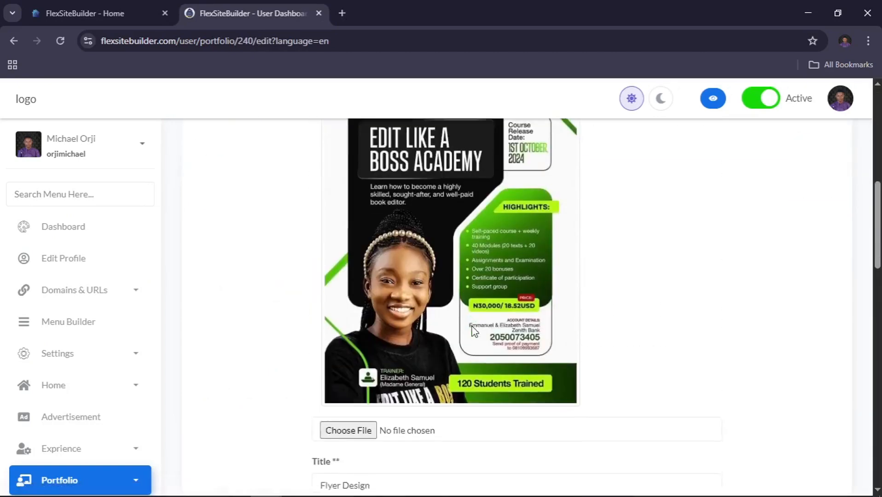
{"action": "scroll", "coordinate": [474, 331], "scroll_direction": "down", "scroll_amount": 2}
{"action": "scroll", "coordinate": [473, 326], "scroll_direction": "down", "scroll_amount": 1}
{"action": "scroll", "coordinate": [427, 313], "scroll_direction": "up", "scroll_amount": 1}
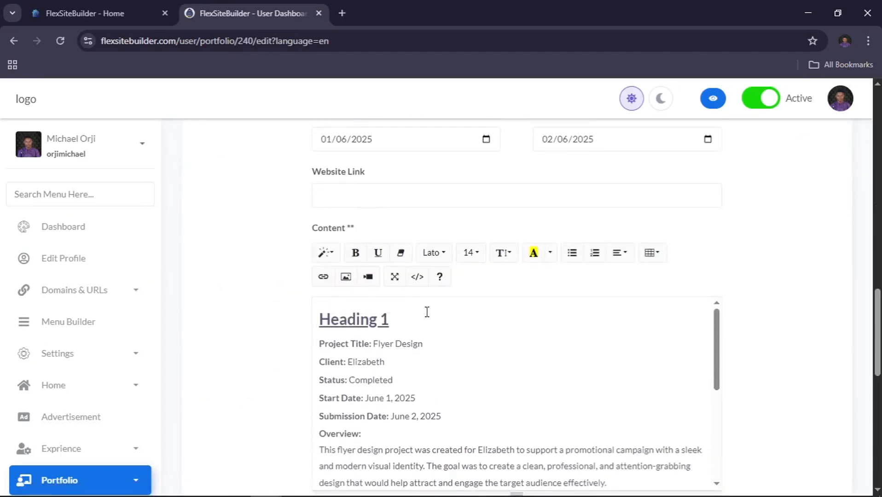
{"action": "left_click_drag", "start_coordinate": [401, 327], "coordinate": [286, 327]}
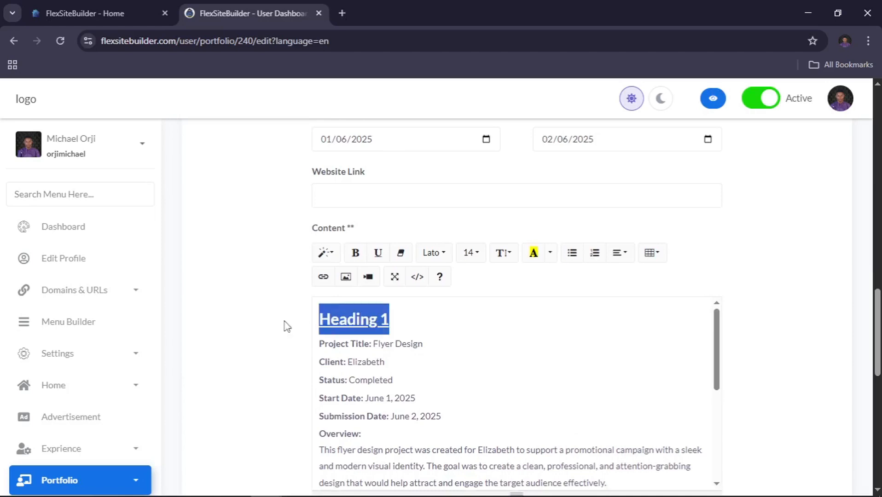
{"action": "key", "text": "BackSpace"}
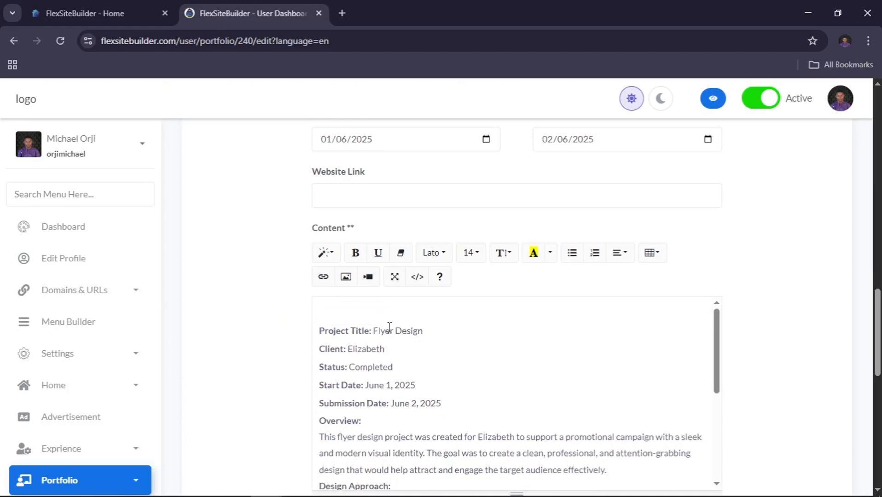
- Save the update to the Flyer Design portfolio entry
{"action": "scroll", "coordinate": [320, 329], "scroll_direction": "down", "scroll_amount": 10}
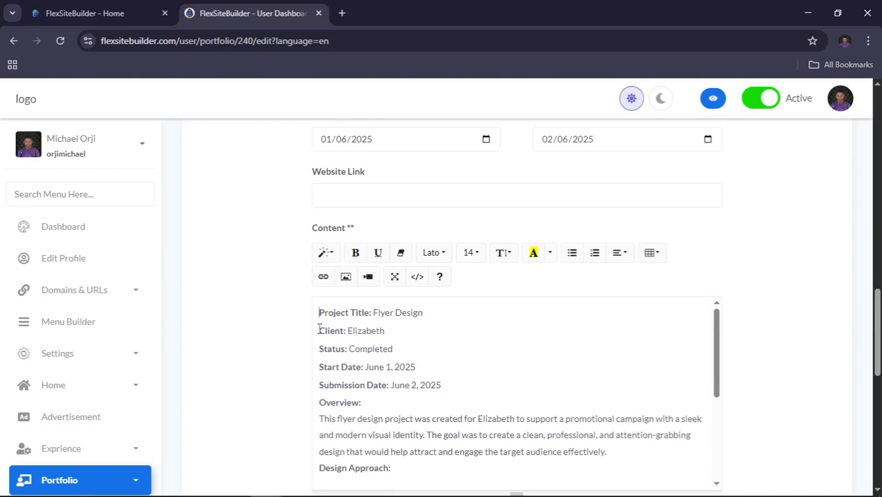
{"action": "scroll", "coordinate": [320, 328], "scroll_direction": "down", "scroll_amount": 3}
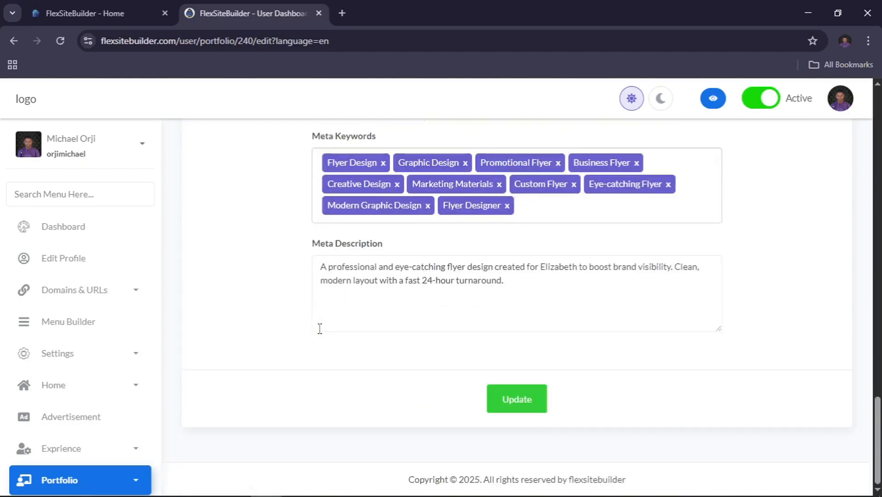
{"action": "left_click", "coordinate": [517, 400]}
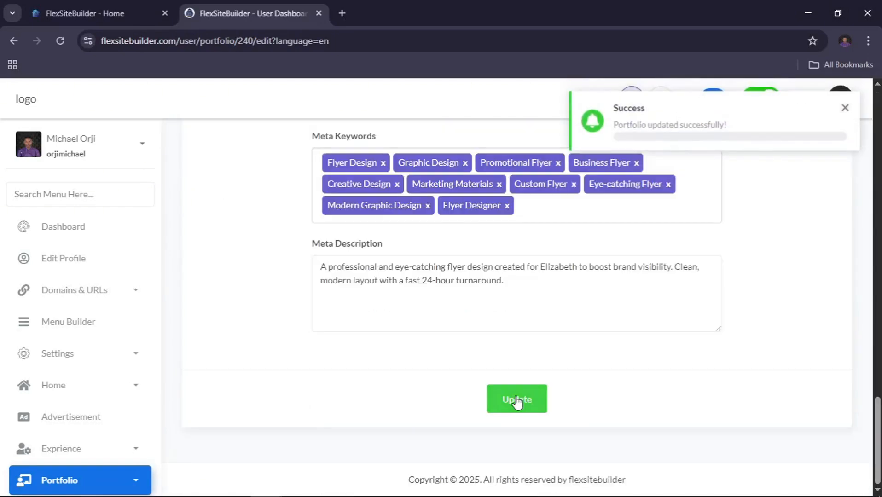
{"action": "scroll", "coordinate": [630, 341], "scroll_direction": "up", "scroll_amount": 20}
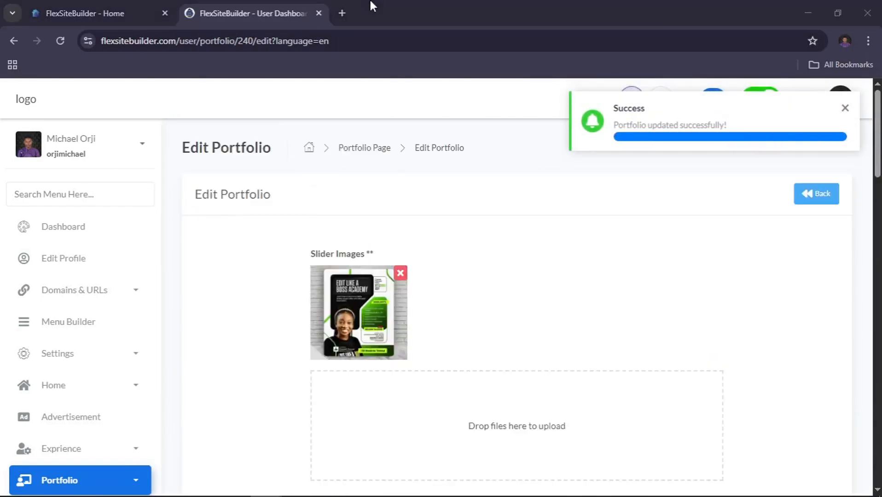
- Switch to the personal website and view the Flyer Design item on the Portfolios page in both open browser tabs
{"action": "key", "text": "alt+Tab"}
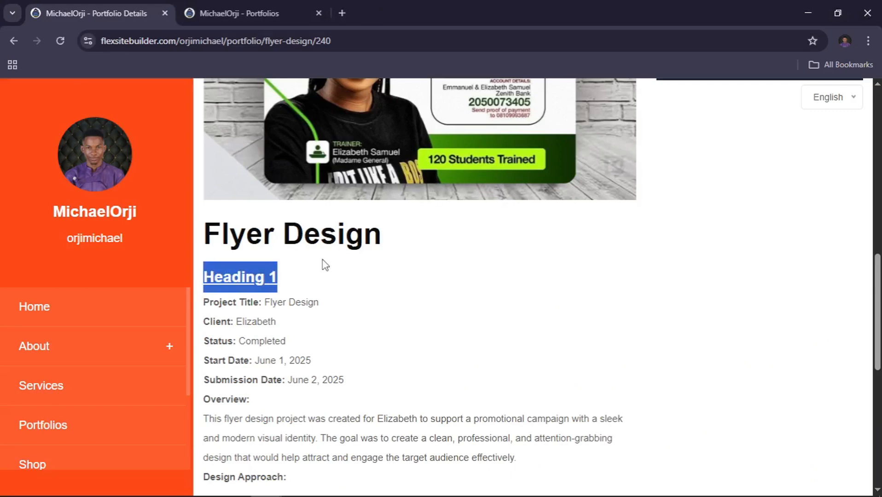
{"action": "scroll", "coordinate": [324, 265], "scroll_direction": "up", "scroll_amount": 10}
{"action": "left_click", "coordinate": [56, 437]}
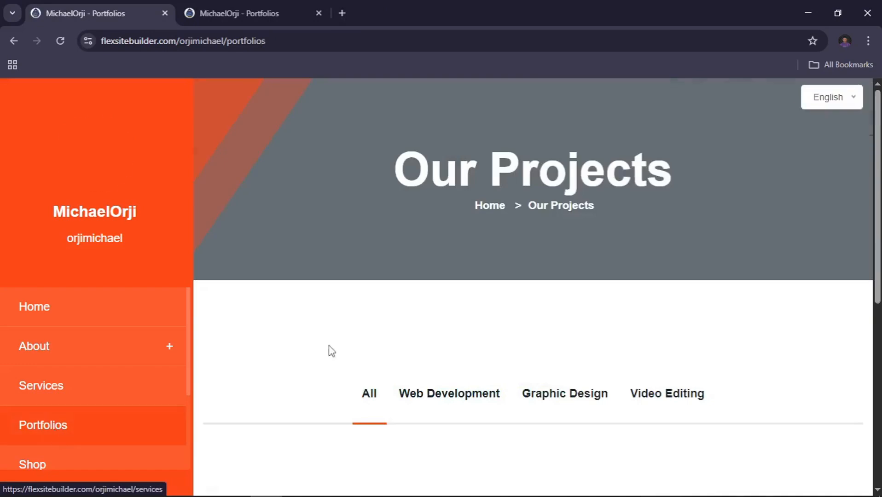
{"action": "scroll", "coordinate": [275, 325], "scroll_direction": "down", "scroll_amount": 4}
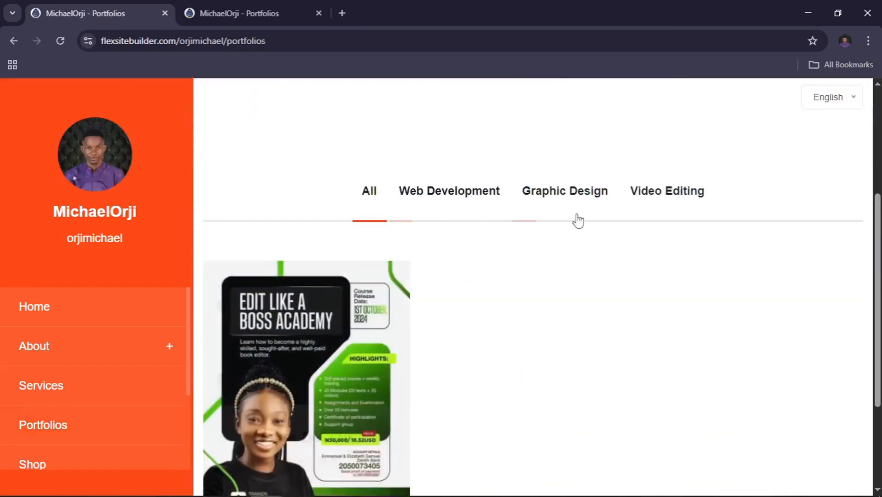
{"action": "left_click", "coordinate": [258, 18]}
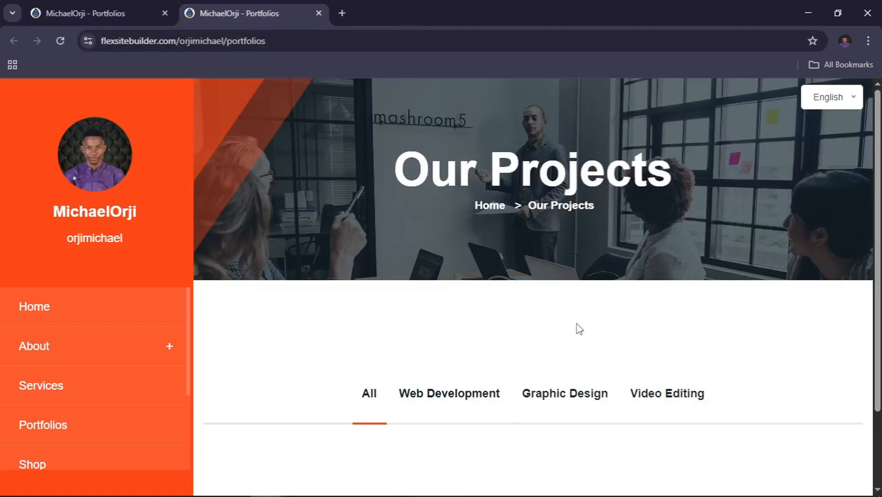
{"action": "scroll", "coordinate": [479, 377], "scroll_direction": "down", "scroll_amount": 2}
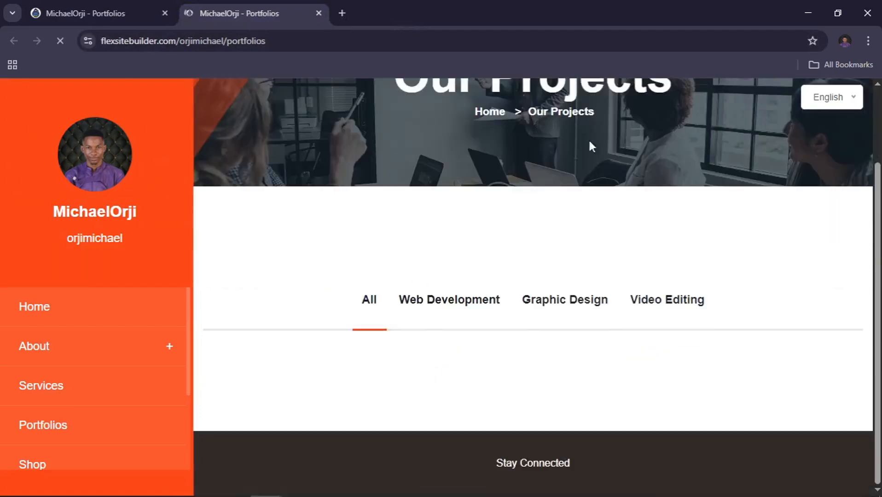
{"action": "scroll", "coordinate": [348, 360], "scroll_direction": "down", "scroll_amount": 5}
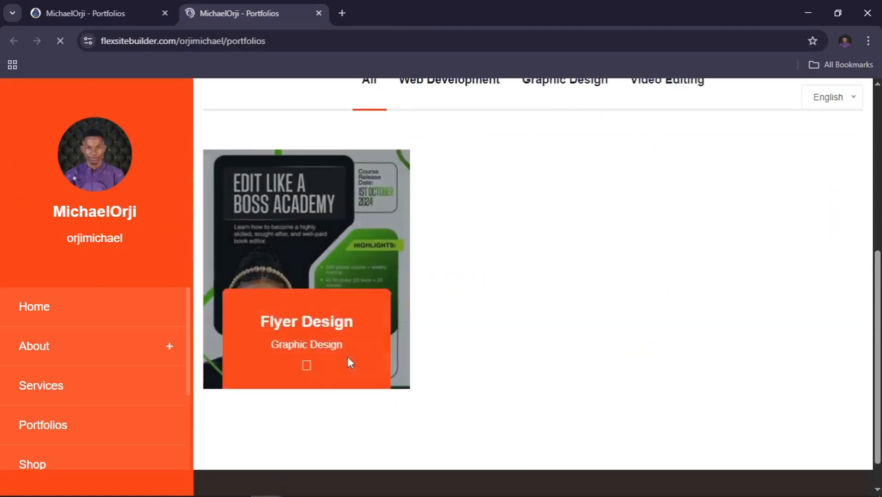
- Return to the dashboard's portfolio list, start a new portfolio entry, and upload Day 7 Preview.jpg as its slider image
{"action": "left_click", "coordinate": [138, 6]}
{"action": "left_click", "coordinate": [100, 301]}
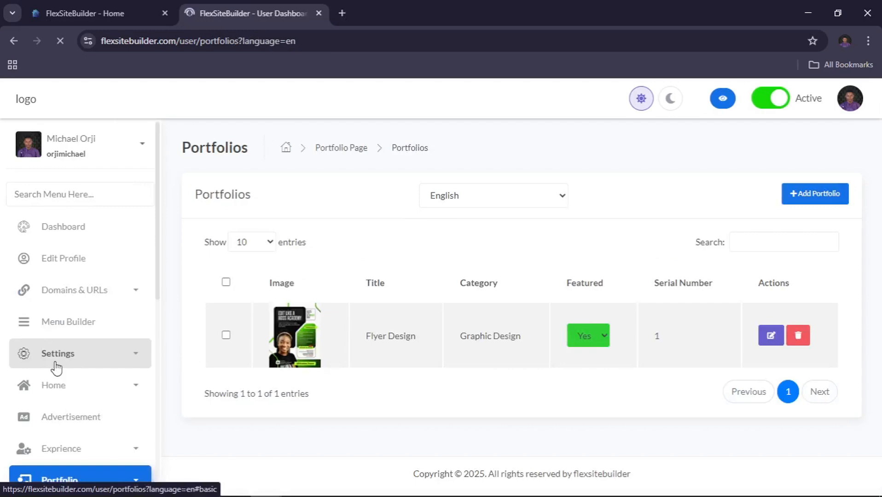
{"action": "left_click", "coordinate": [813, 193]}
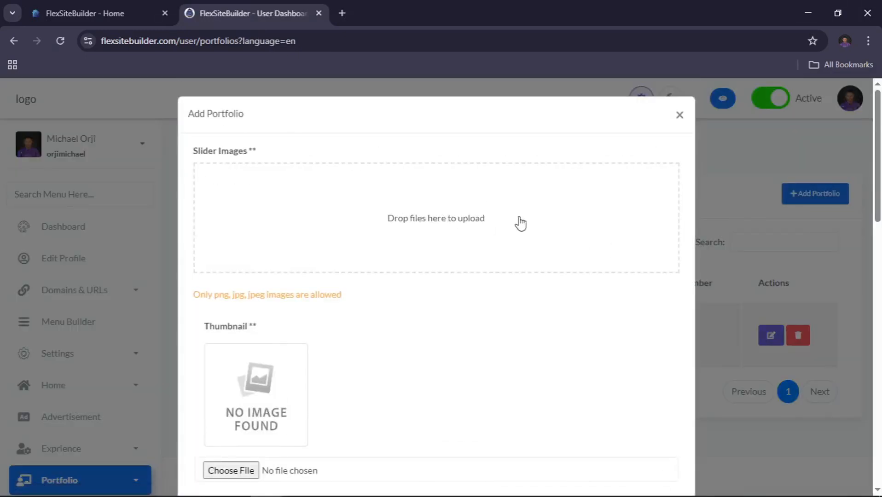
{"action": "left_click", "coordinate": [498, 240]}
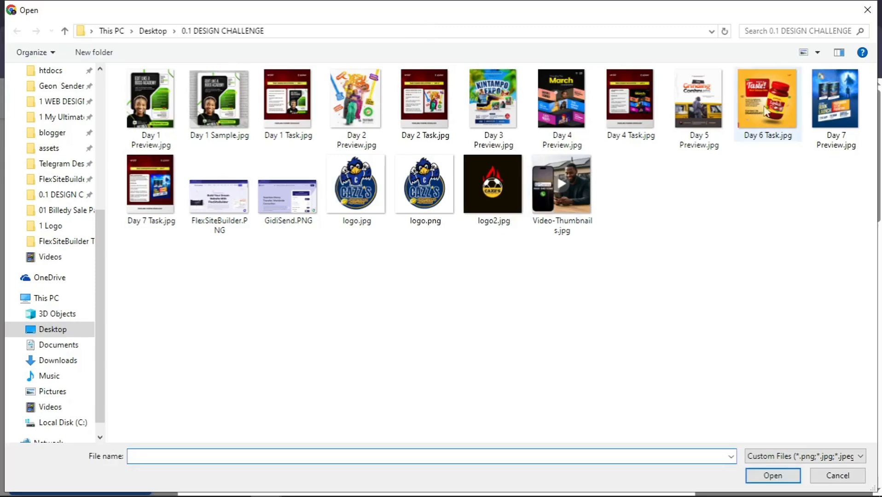
{"action": "left_click", "coordinate": [839, 121]}
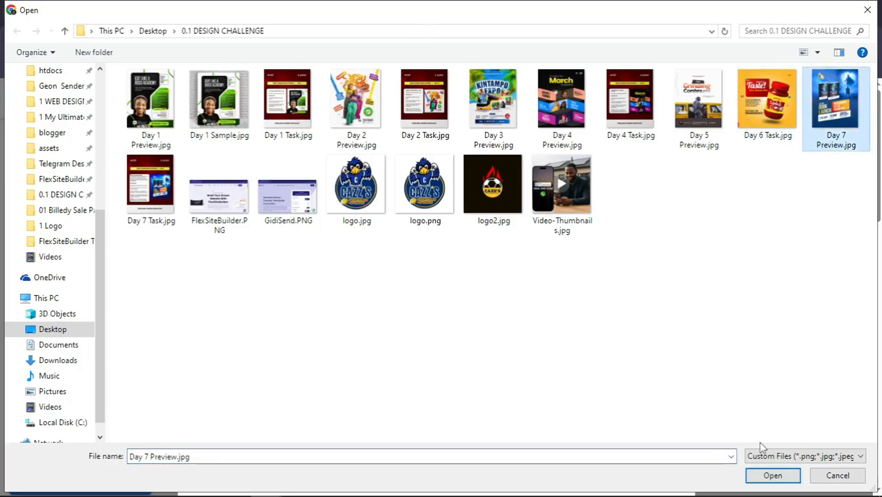
{"action": "left_click", "coordinate": [763, 482]}
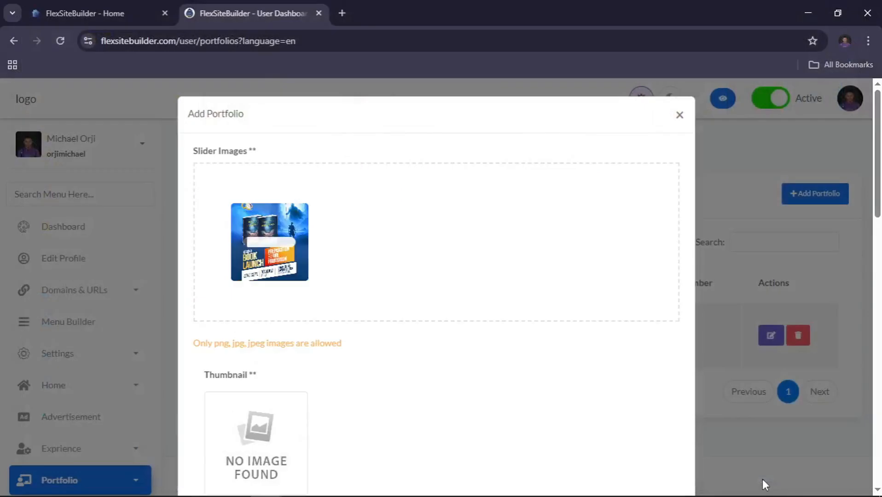
- Set Day 7 Preview.jpg as the new portfolio entry's thumbnail and bring the remaining detail fields into view
{"action": "scroll", "coordinate": [322, 237], "scroll_direction": "down", "scroll_amount": 3}
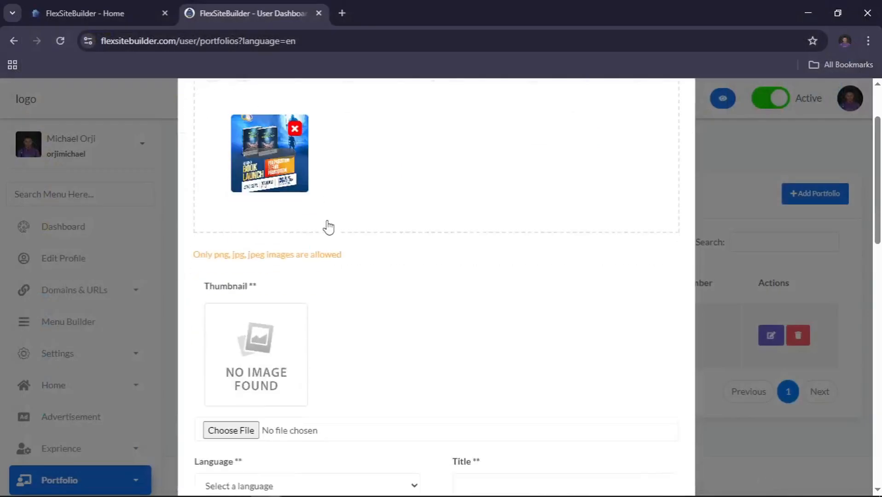
{"action": "scroll", "coordinate": [279, 371], "scroll_direction": "down", "scroll_amount": 2}
{"action": "left_click", "coordinate": [252, 295]}
{"action": "left_click", "coordinate": [830, 115]}
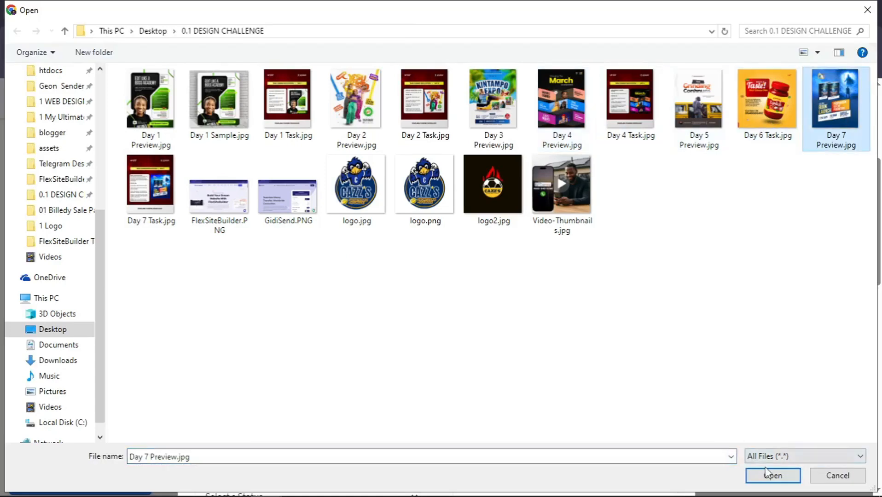
{"action": "left_click", "coordinate": [773, 475]}
{"action": "scroll", "coordinate": [588, 290], "scroll_direction": "down", "scroll_amount": 3}
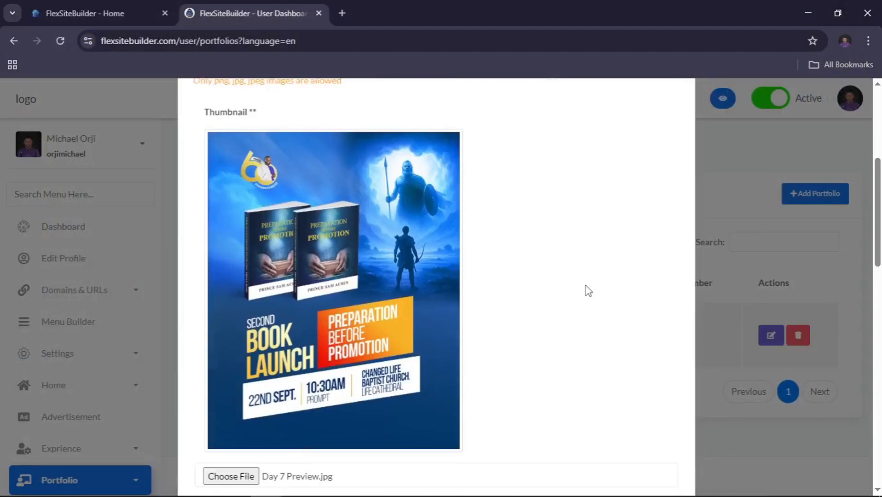
{"action": "scroll", "coordinate": [587, 290], "scroll_direction": "down", "scroll_amount": 3}
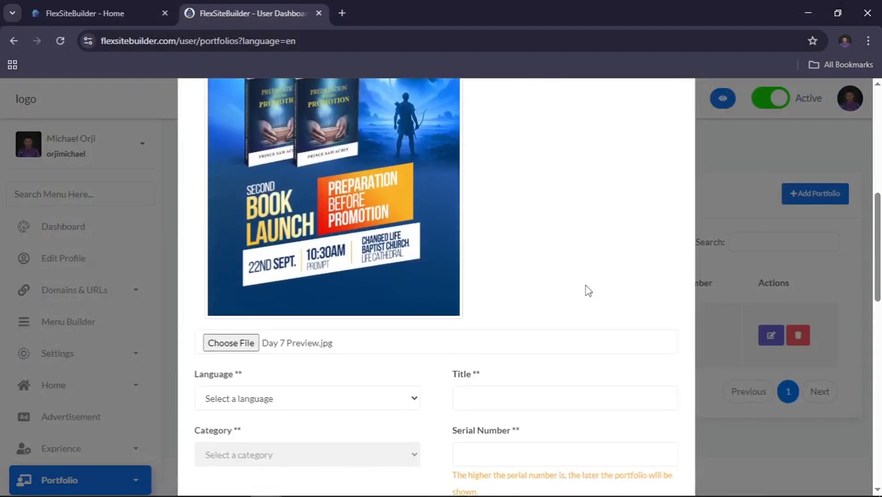
{"action": "scroll", "coordinate": [588, 290], "scroll_direction": "down", "scroll_amount": 2}
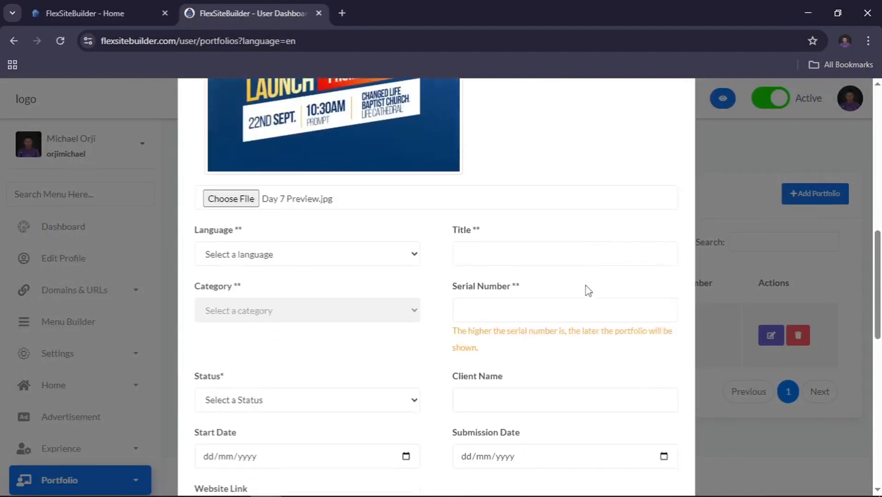
- Set the new portfolio entry's language to English and its title to "Book Launch Design"
{"action": "left_click", "coordinate": [283, 257]}
{"action": "left_click", "coordinate": [227, 289]}
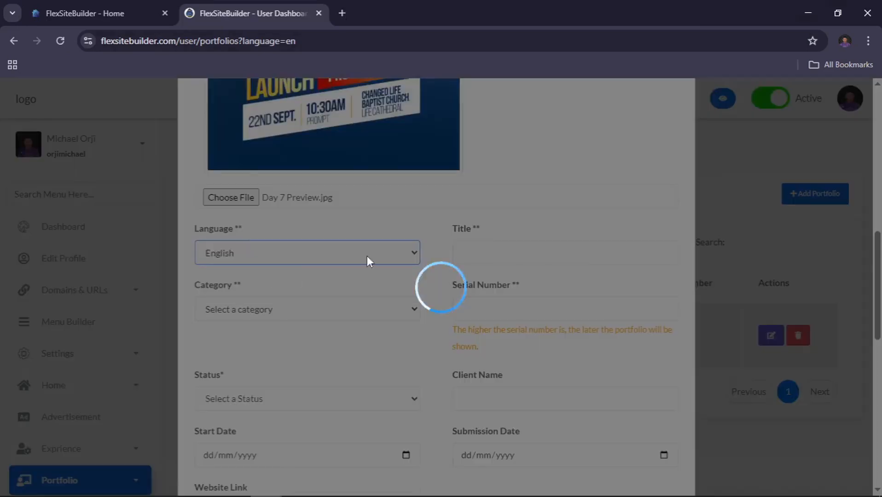
{"action": "left_click", "coordinate": [533, 258]}
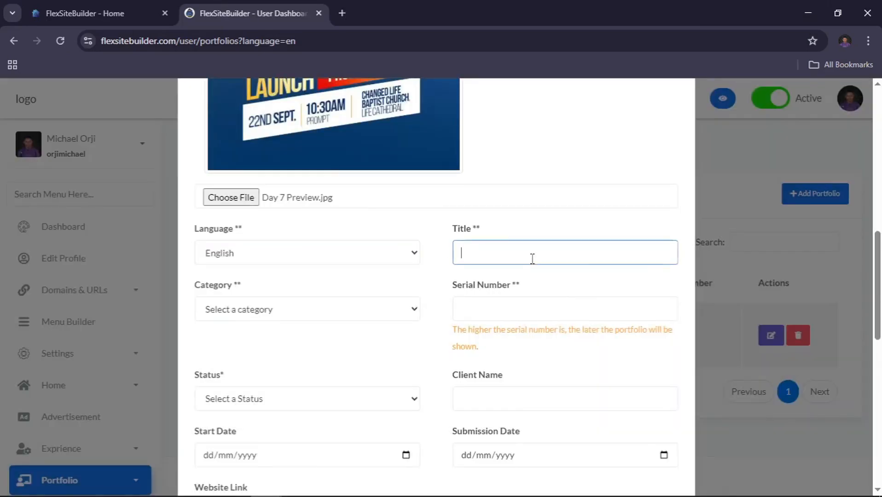
{"action": "scroll", "coordinate": [532, 259], "scroll_direction": "up", "scroll_amount": 7}
{"action": "scroll", "coordinate": [531, 259], "scroll_direction": "down", "scroll_amount": 1}
{"action": "scroll", "coordinate": [532, 258], "scroll_direction": "down", "scroll_amount": 5}
{"action": "scroll", "coordinate": [531, 258], "scroll_direction": "up", "scroll_amount": 2}
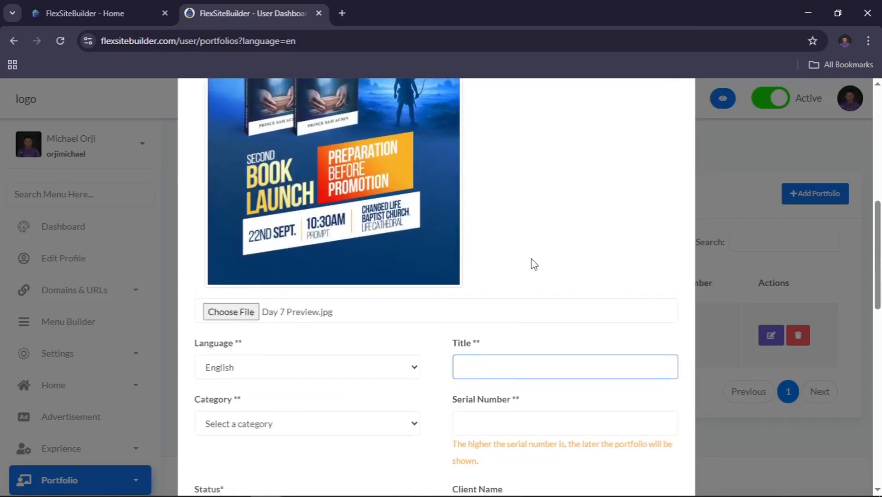
{"action": "type", "text": "Book Launch Design"}
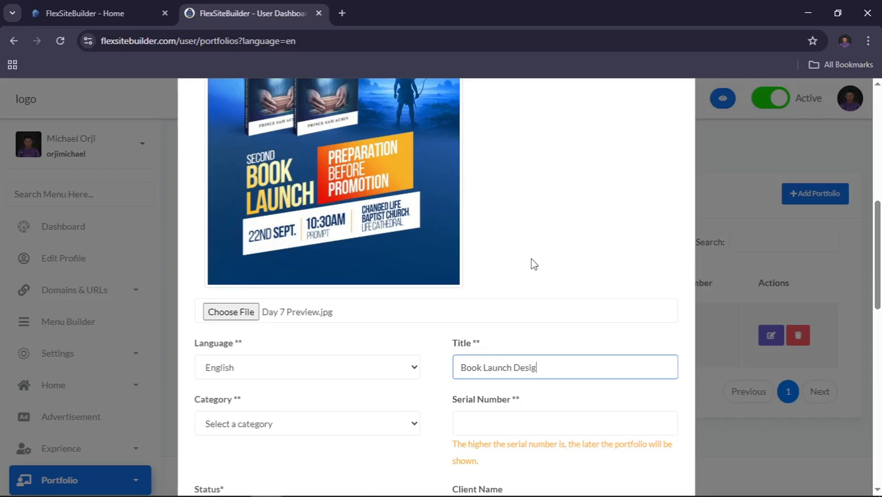
- Set the entry's category to Graphic Design, its serial number to 2 and its status to Completed
{"action": "scroll", "coordinate": [531, 258], "scroll_direction": "down", "scroll_amount": 3}
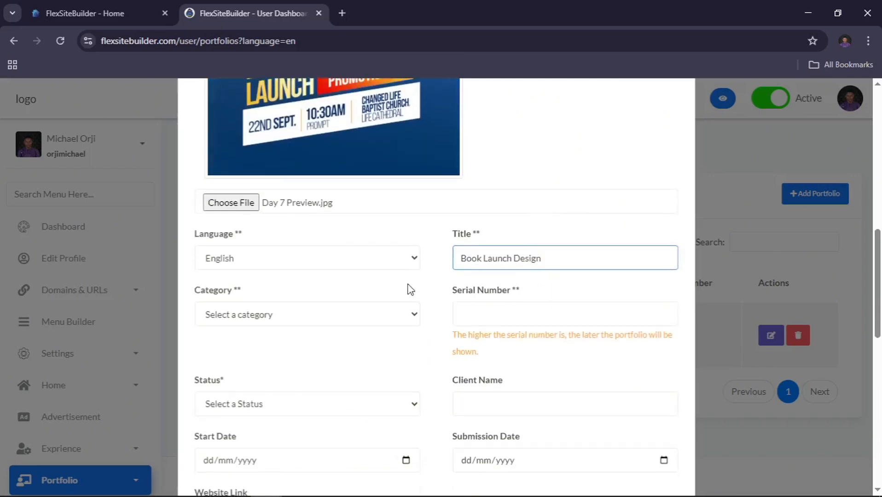
{"action": "scroll", "coordinate": [408, 289], "scroll_direction": "down", "scroll_amount": 2}
{"action": "left_click", "coordinate": [277, 250]}
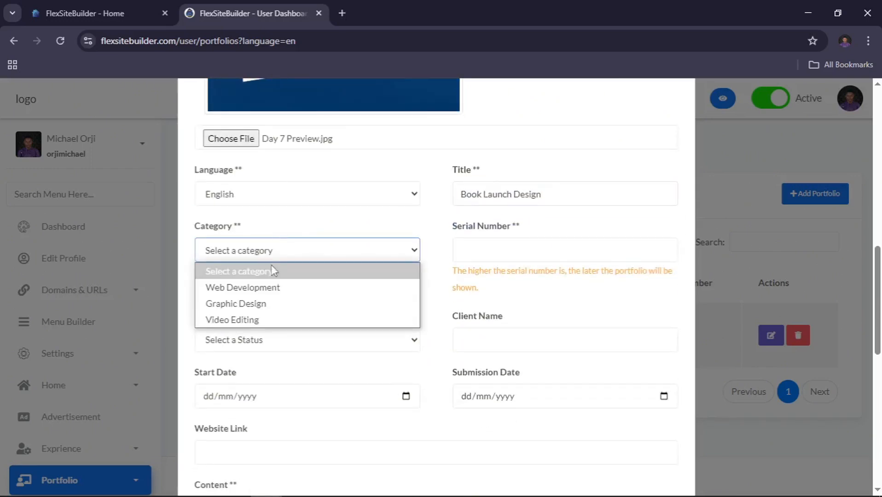
{"action": "left_click", "coordinate": [257, 304]}
{"action": "left_click", "coordinate": [516, 246]}
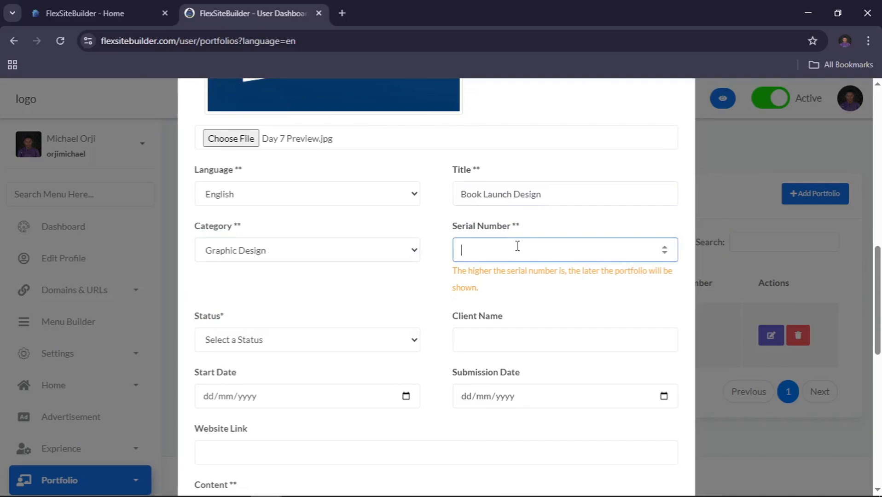
{"action": "left_click", "coordinate": [273, 343]}
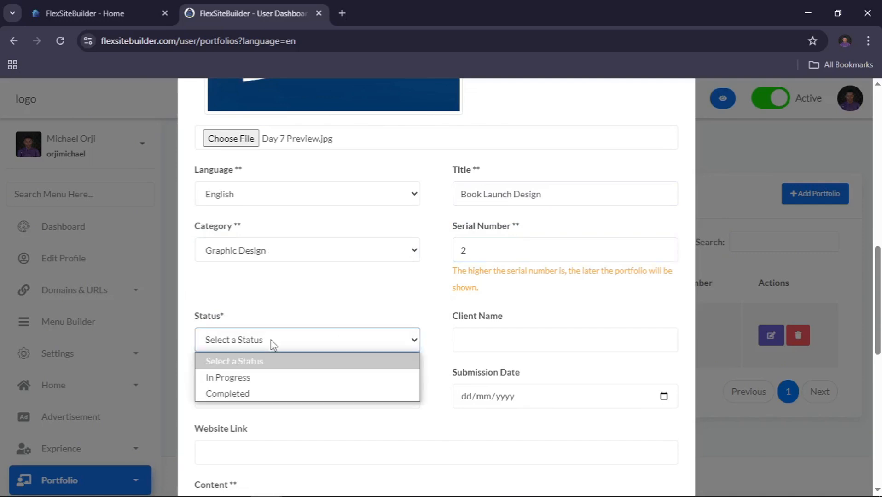
{"action": "left_click", "coordinate": [225, 392]}
- Check the flyer preview and enter the client's name in the portfolio entry
{"action": "left_click", "coordinate": [504, 334]}
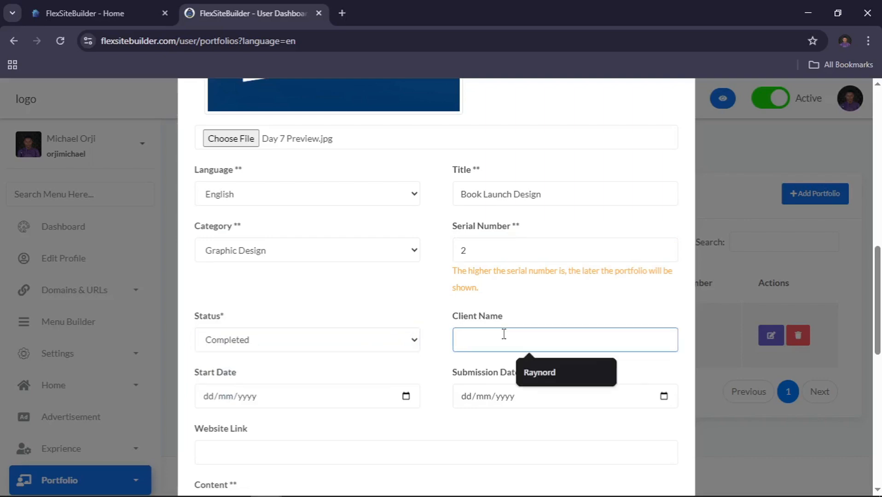
{"action": "scroll", "coordinate": [503, 334], "scroll_direction": "up", "scroll_amount": 6}
{"action": "scroll", "coordinate": [503, 333], "scroll_direction": "up", "scroll_amount": 1}
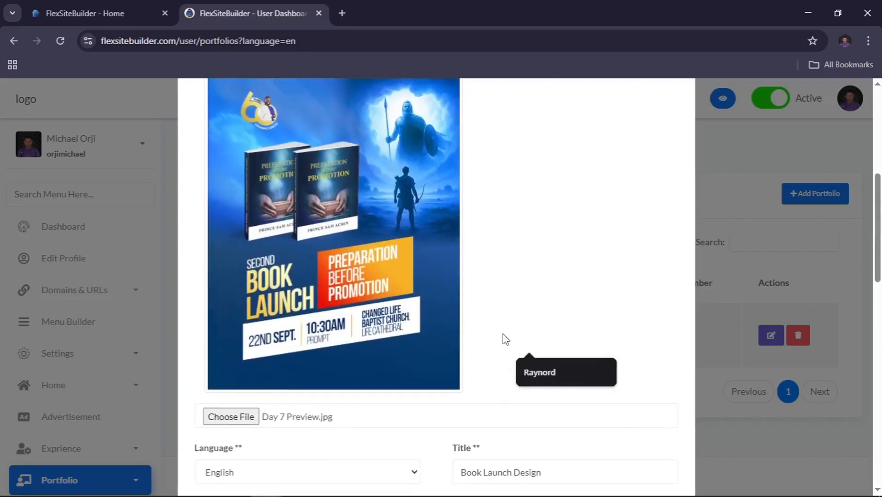
{"action": "scroll", "coordinate": [503, 333], "scroll_direction": "down", "scroll_amount": 10}
{"action": "scroll", "coordinate": [503, 333], "scroll_direction": "up", "scroll_amount": 4}
{"action": "type", "text": "John"}
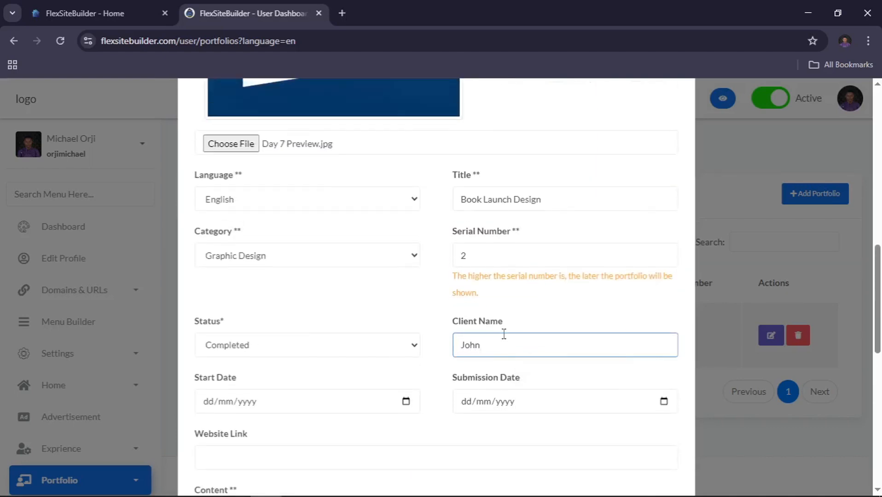
- Set the entry's start date to 03/06/2025 and its submission date to 04/06/2025
{"action": "scroll", "coordinate": [504, 335], "scroll_direction": "down", "scroll_amount": 2}
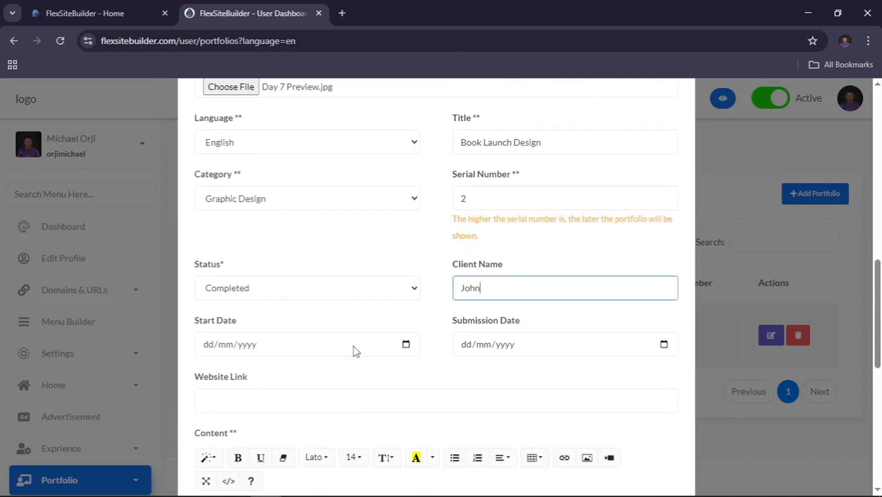
{"action": "left_click", "coordinate": [406, 344]}
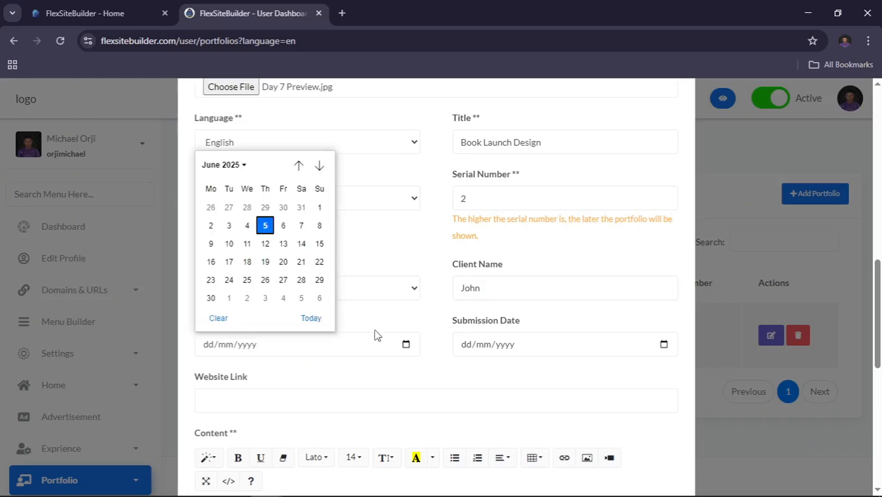
{"action": "left_click", "coordinate": [228, 225]}
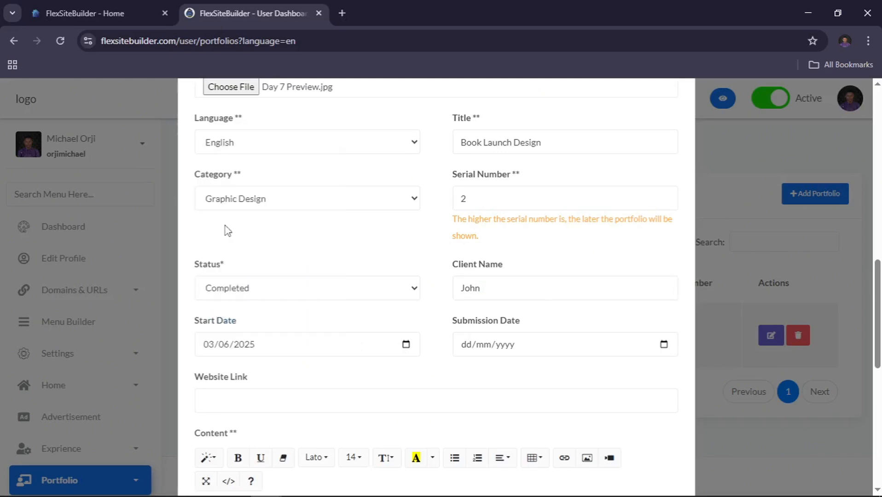
{"action": "left_click", "coordinate": [663, 344]}
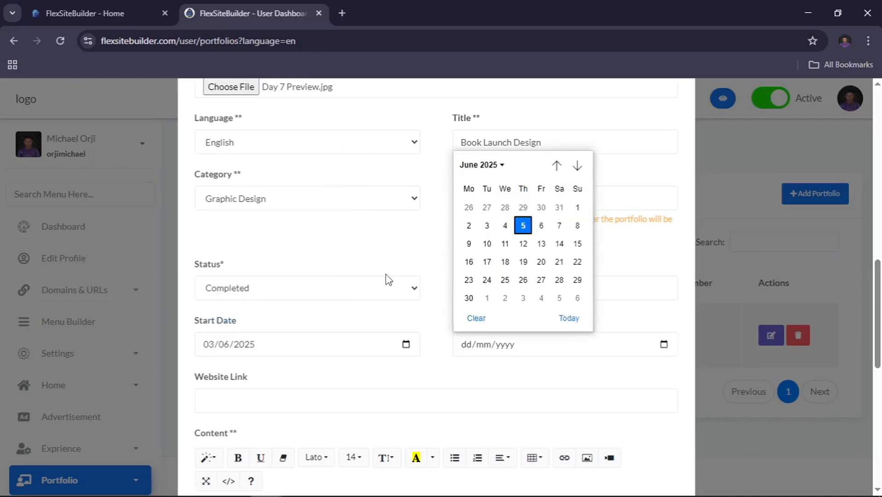
{"action": "left_click", "coordinate": [505, 225]}
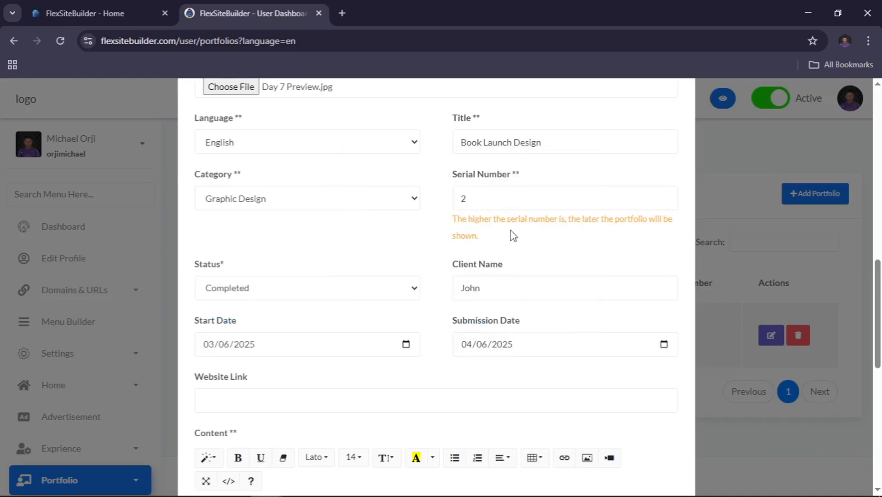
- Leave the website link and content empty and mark the portfolio entry as Featured
{"action": "left_click", "coordinate": [258, 400]}
{"action": "scroll", "coordinate": [258, 399], "scroll_direction": "down", "scroll_amount": 3}
{"action": "scroll", "coordinate": [417, 334], "scroll_direction": "down", "scroll_amount": 2}
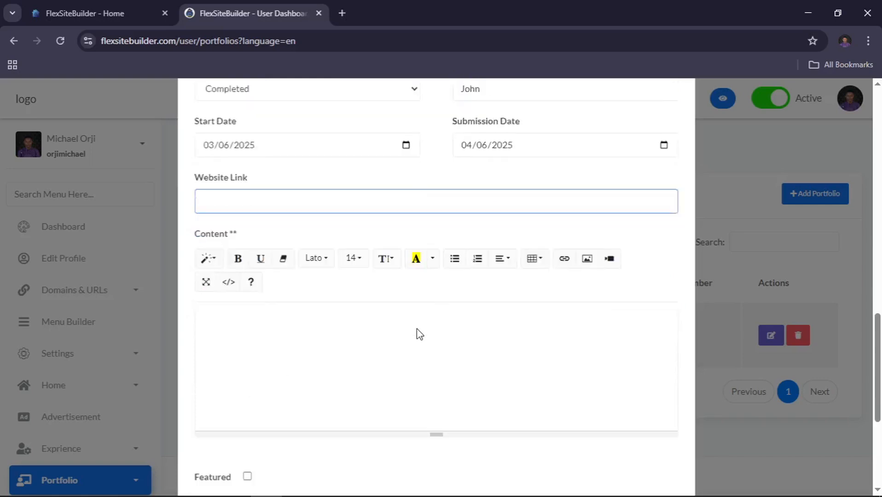
{"action": "left_click", "coordinate": [272, 335]}
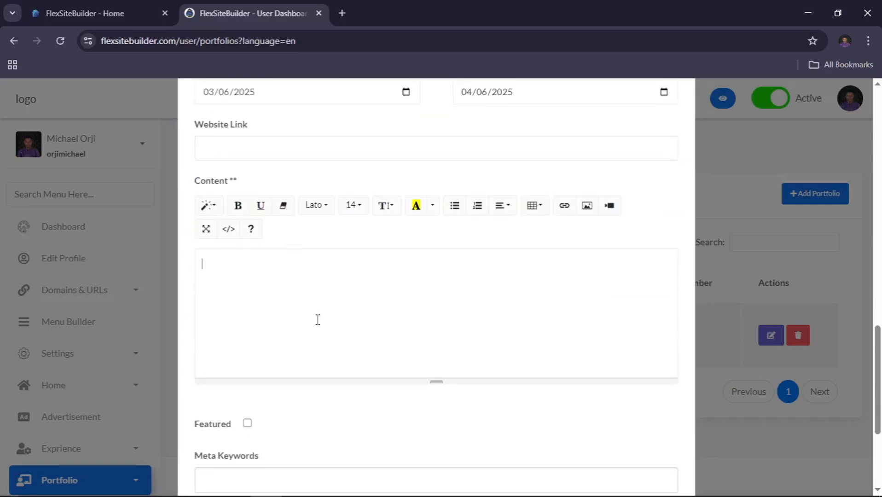
{"action": "scroll", "coordinate": [330, 298], "scroll_direction": "down", "scroll_amount": 2}
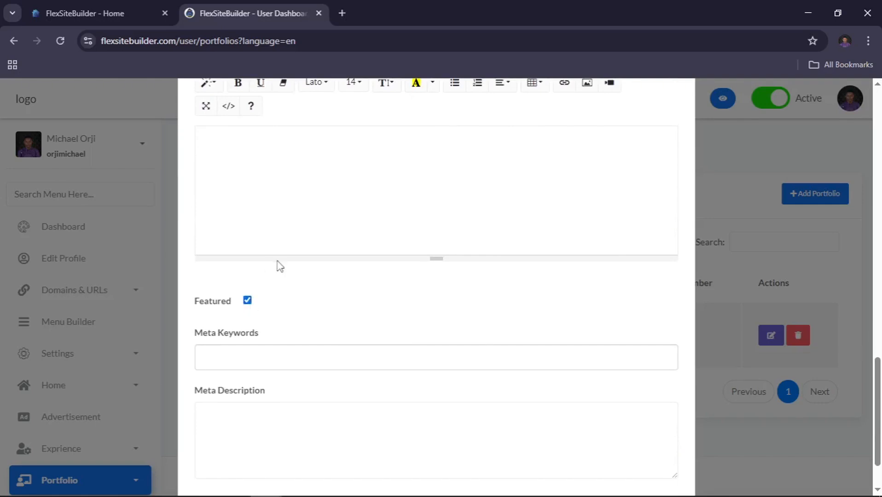
- Copy all the text of the Add Portfolio form, from its heading down to Meta Description
{"action": "scroll", "coordinate": [368, 313], "scroll_direction": "down", "scroll_amount": 2}
{"action": "left_click_drag", "start_coordinate": [298, 334], "coordinate": [220, 130]}
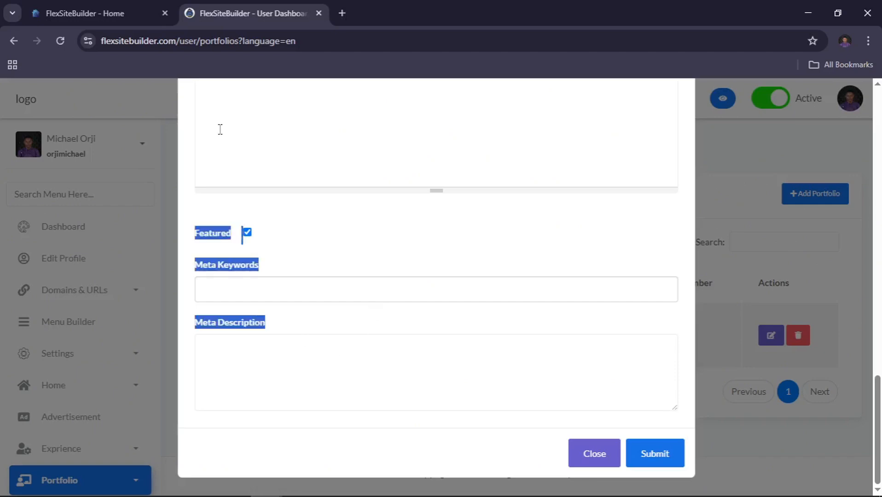
{"action": "scroll", "coordinate": [211, 139], "scroll_direction": "up", "scroll_amount": 16}
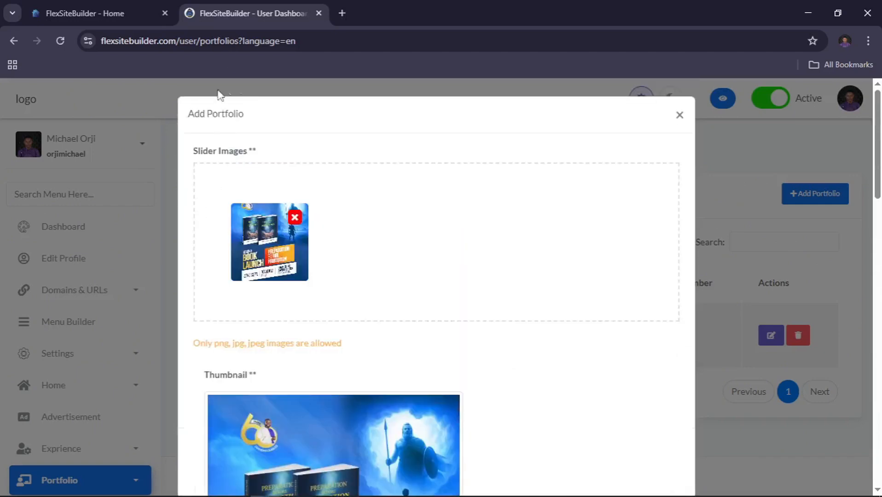
{"action": "left_click_drag", "start_coordinate": [189, 112], "coordinate": [278, 324]}
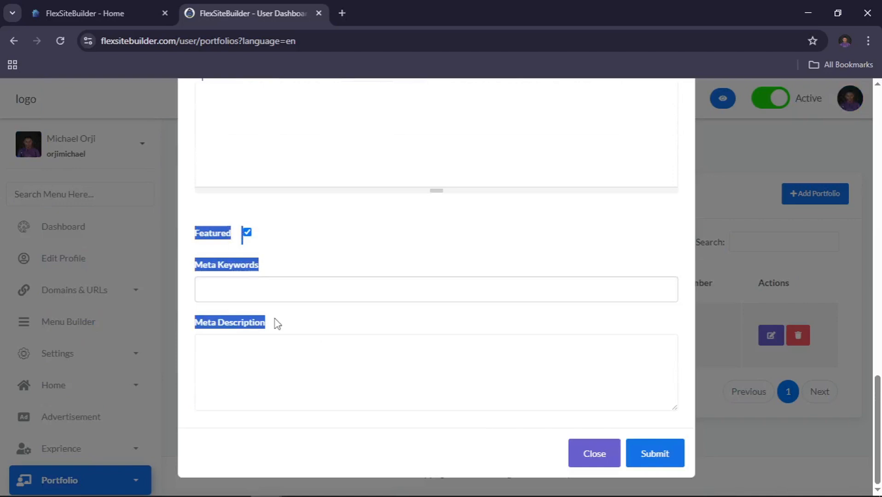
- Switch to the Flyer Design Portfolio Setup chat in ChatGPT and send "do for this" followed by the copied form text
{"action": "key", "text": "alt+Tab"}
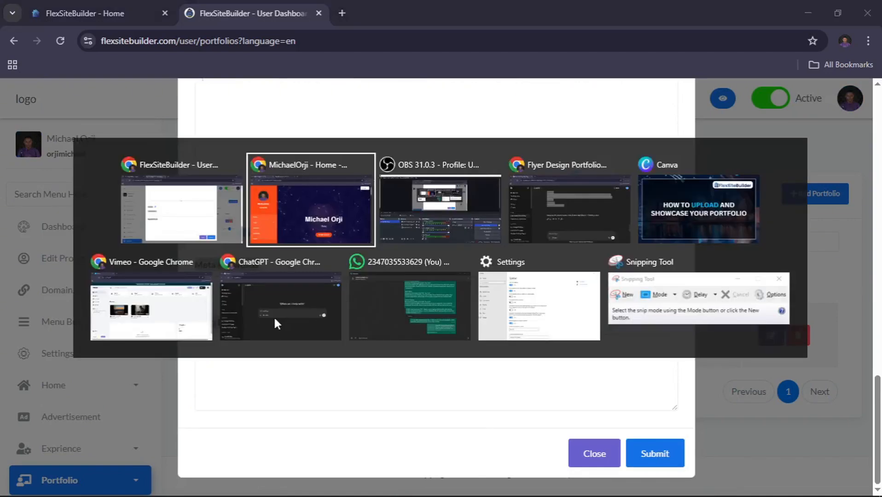
{"action": "key", "text": "Tab"}
{"action": "key", "text": "Tab"}
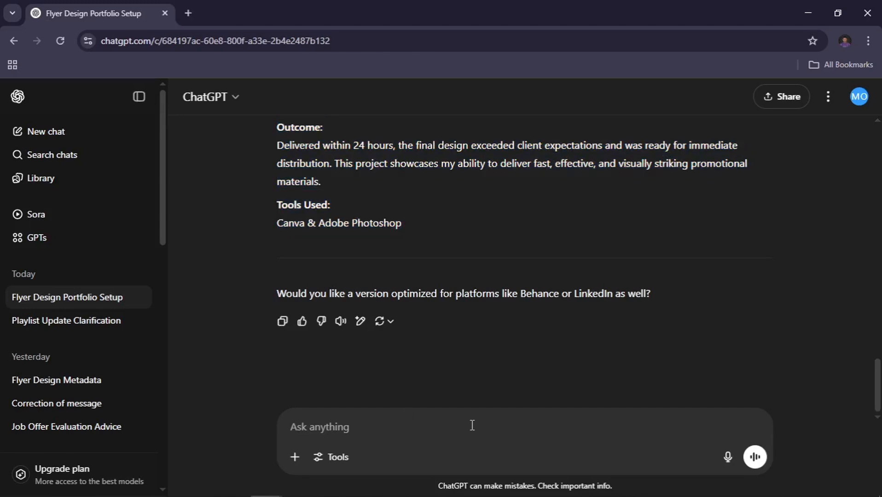
{"action": "type", "text": "do for this"}
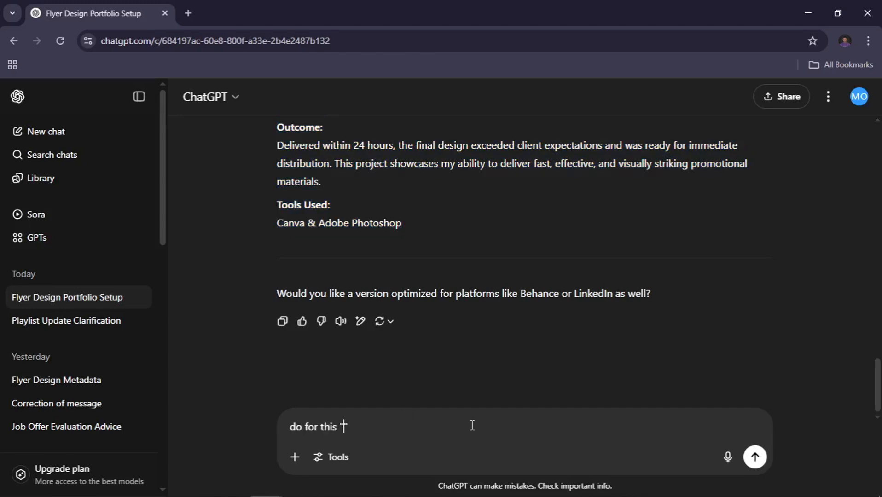
{"action": "key", "text": "ctrl+v"}
{"action": "key", "text": "Return"}
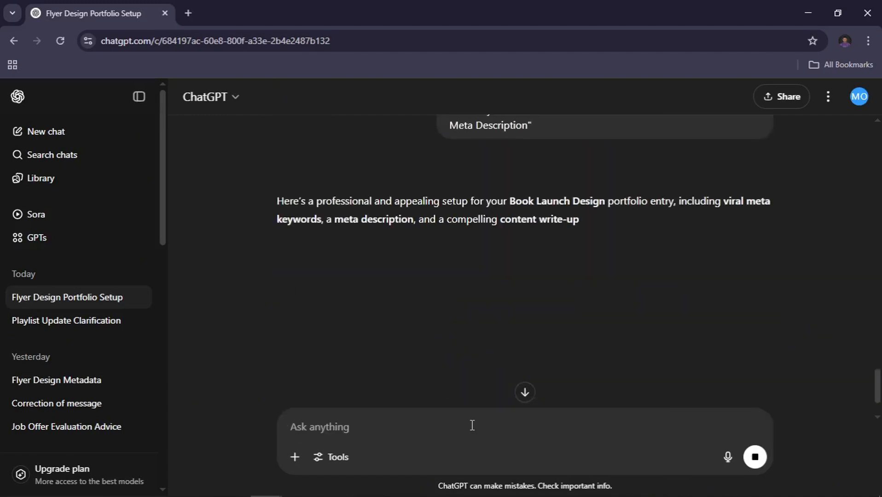
- Copy the suggested meta keywords from ChatGPT's reply and paste them into the Meta Keywords of the FlexSiteBuilder portfolio entry
{"action": "scroll", "coordinate": [455, 338], "scroll_direction": "down", "scroll_amount": 2}
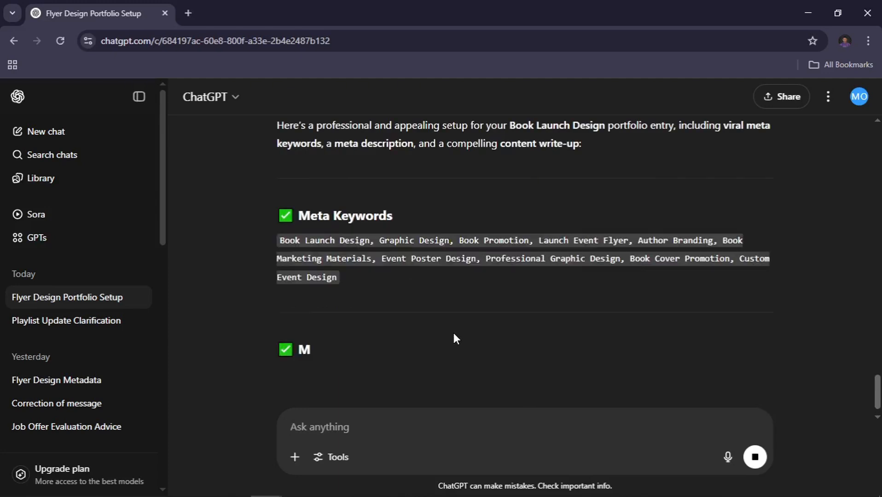
{"action": "left_click_drag", "start_coordinate": [341, 280], "coordinate": [419, 282]}
{"action": "key", "text": "ctrl+c"}
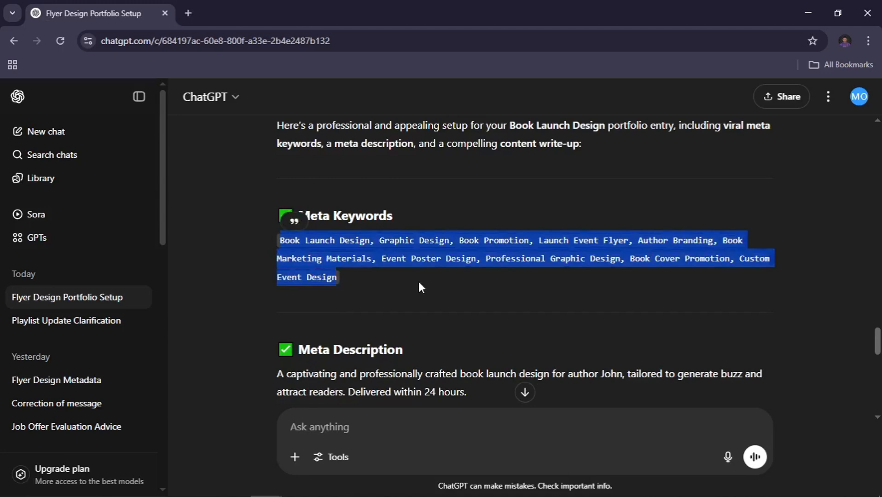
{"action": "key", "text": "alt+Tab"}
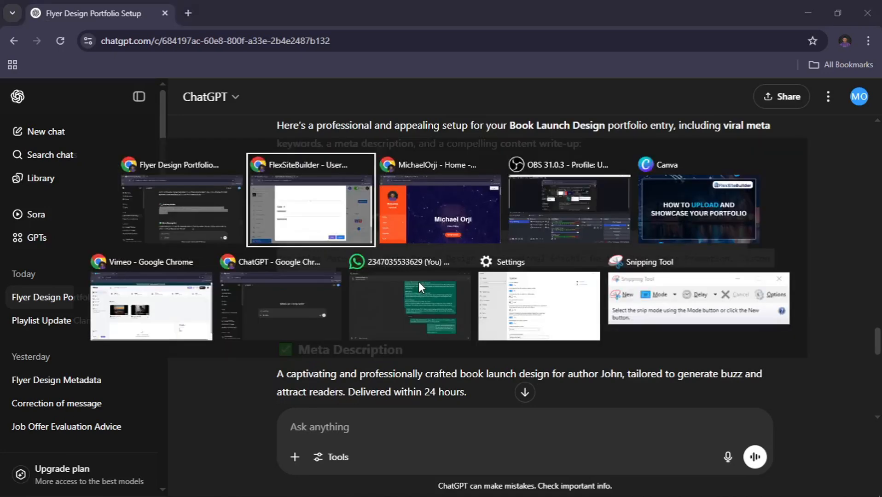
{"action": "scroll", "coordinate": [307, 183], "scroll_direction": "up", "scroll_amount": 15}
{"action": "scroll", "coordinate": [289, 175], "scroll_direction": "down", "scroll_amount": 7}
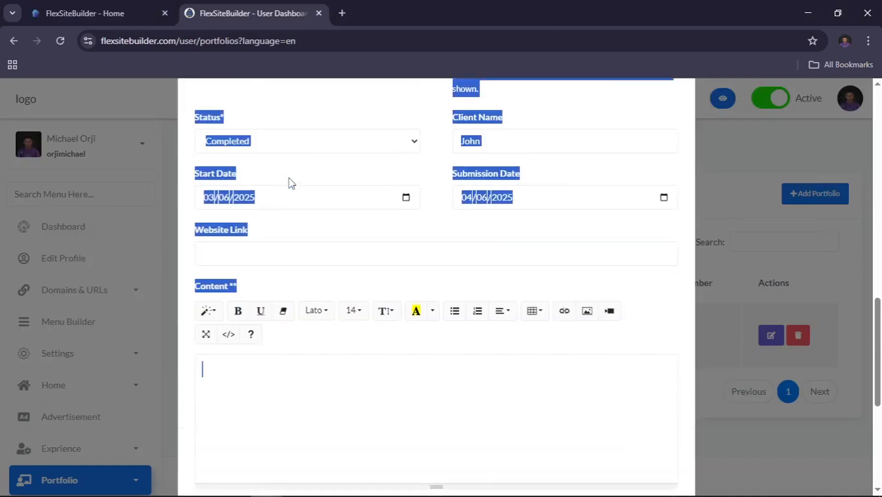
{"action": "scroll", "coordinate": [286, 202], "scroll_direction": "down", "scroll_amount": 1}
{"action": "left_click", "coordinate": [283, 394]}
{"action": "scroll", "coordinate": [284, 393], "scroll_direction": "down", "scroll_amount": 6}
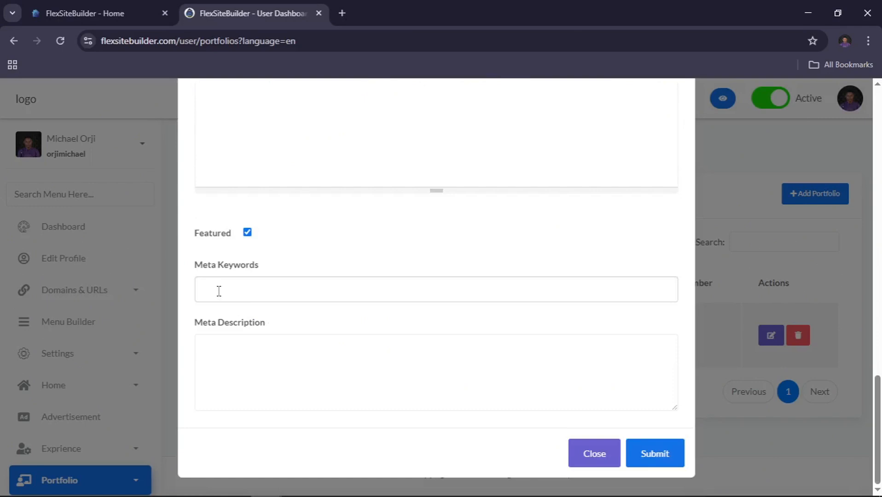
{"action": "key", "text": "ctrl+v"}
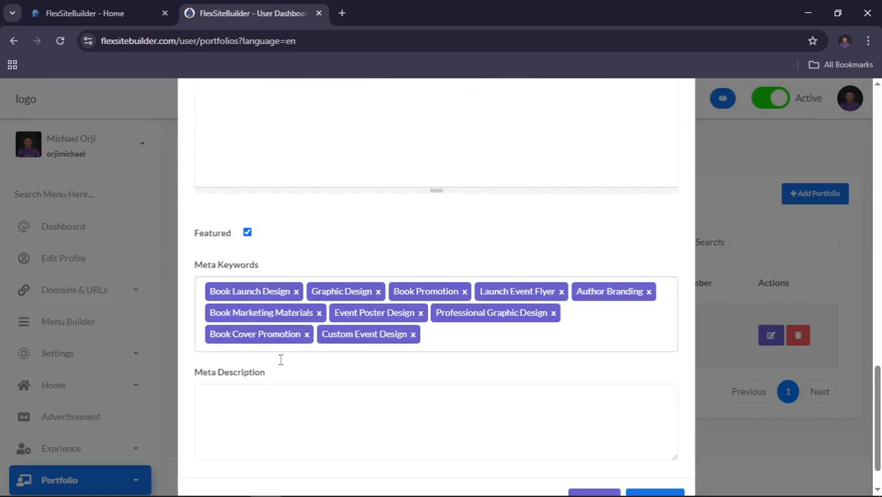
- Copy the suggested meta description from the ChatGPT reply and paste it into the Meta Description of the FlexSiteBuilder portfolio entry
{"action": "key", "text": "alt+Tab"}
{"action": "scroll", "coordinate": [448, 352], "scroll_direction": "down", "scroll_amount": 3}
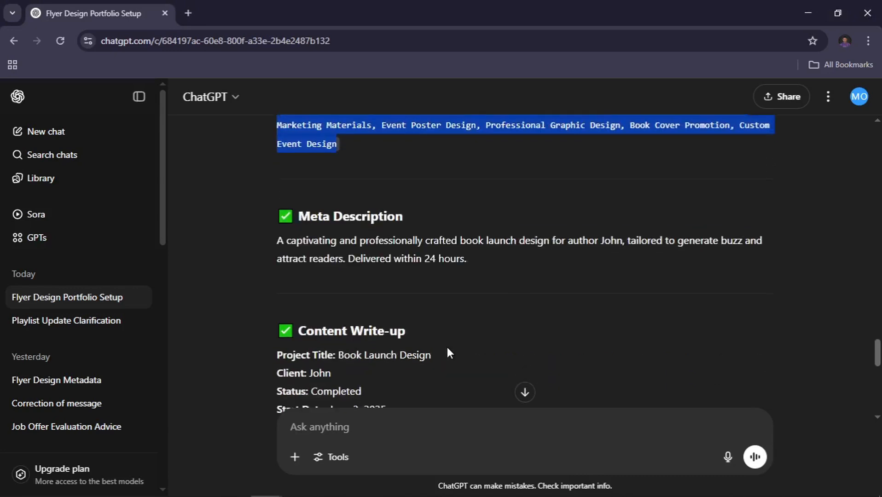
{"action": "left_click_drag", "start_coordinate": [476, 261], "coordinate": [266, 229]}
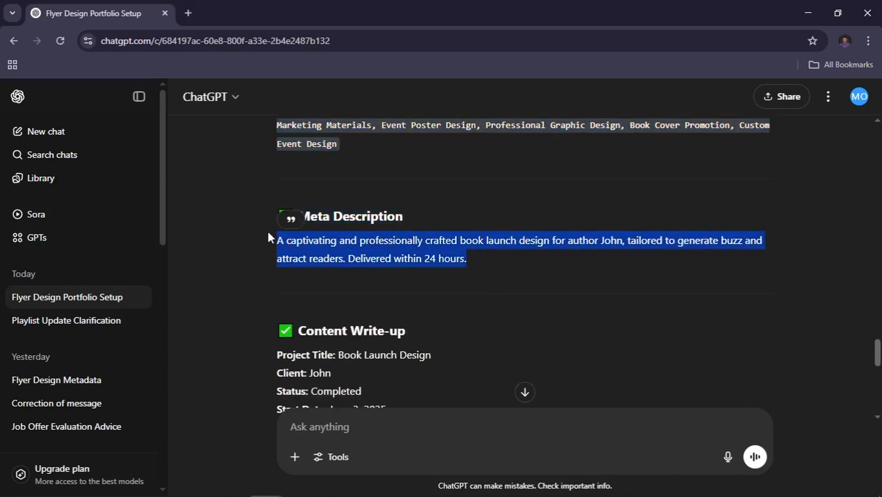
{"action": "key", "text": "ctrl+c"}
{"action": "key", "text": "alt+Tab"}
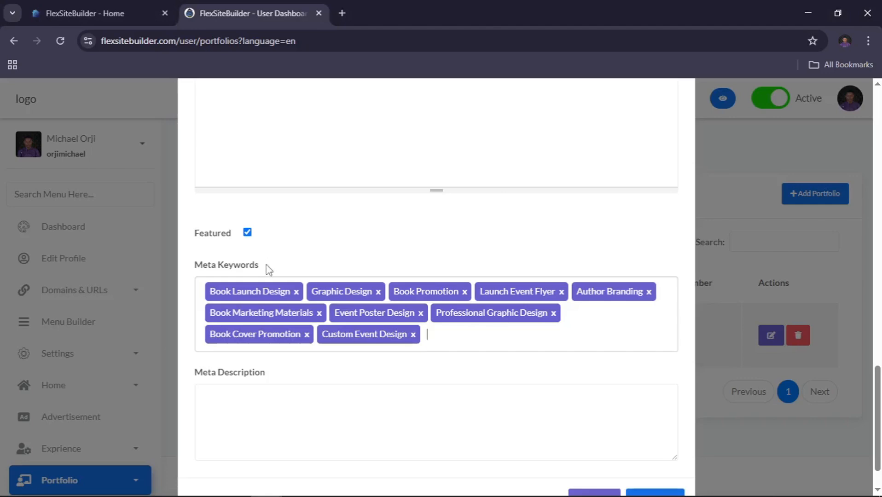
{"action": "left_click", "coordinate": [300, 420]}
{"action": "key", "text": "ctrl+v"}
- Copy the Content Write-up from ChatGPT, from Project Title through Tools Used, and paste it into the Content of the FlexSiteBuilder entry
{"action": "scroll", "coordinate": [300, 420], "scroll_direction": "up", "scroll_amount": 4}
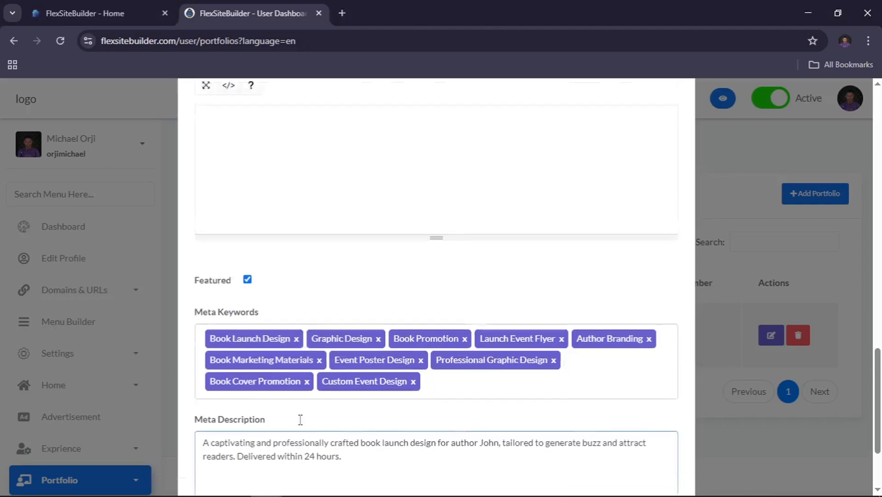
{"action": "key", "text": "alt+Tab"}
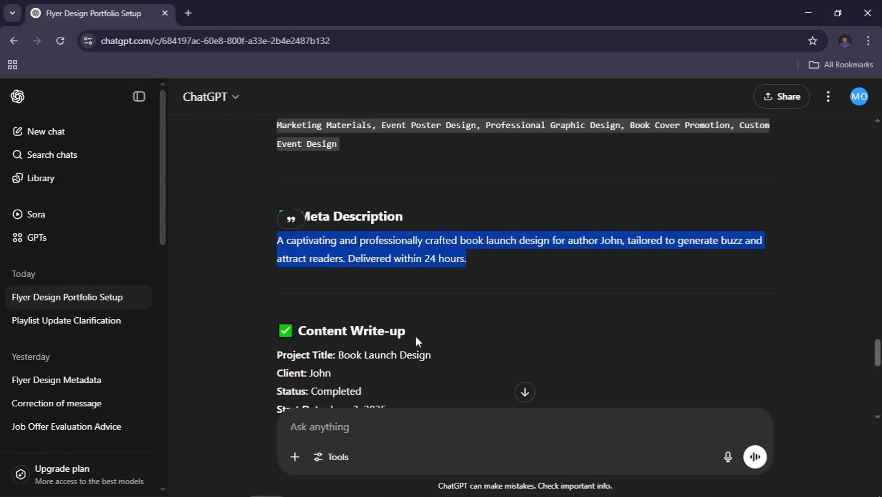
{"action": "scroll", "coordinate": [405, 334], "scroll_direction": "down", "scroll_amount": 2}
{"action": "left_click_drag", "start_coordinate": [275, 264], "coordinate": [455, 238]}
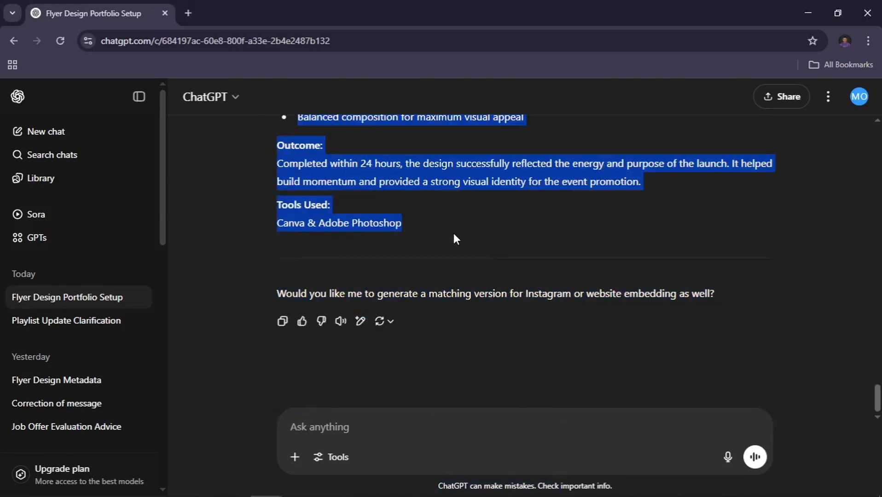
{"action": "key", "text": "alt+Tab"}
{"action": "left_click", "coordinate": [279, 270]}
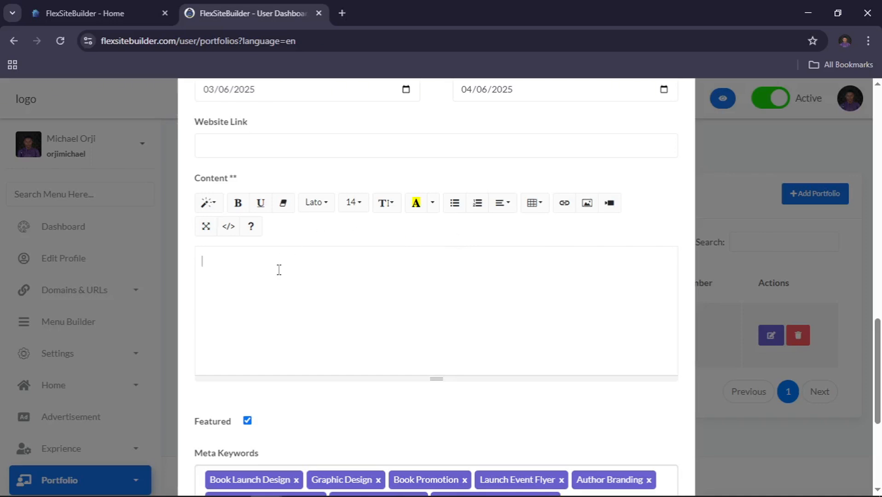
{"action": "key", "text": "ctrl+v"}
- Review the pasted content and submit the Book Launch Design portfolio entry
{"action": "scroll", "coordinate": [279, 270], "scroll_direction": "up", "scroll_amount": 5}
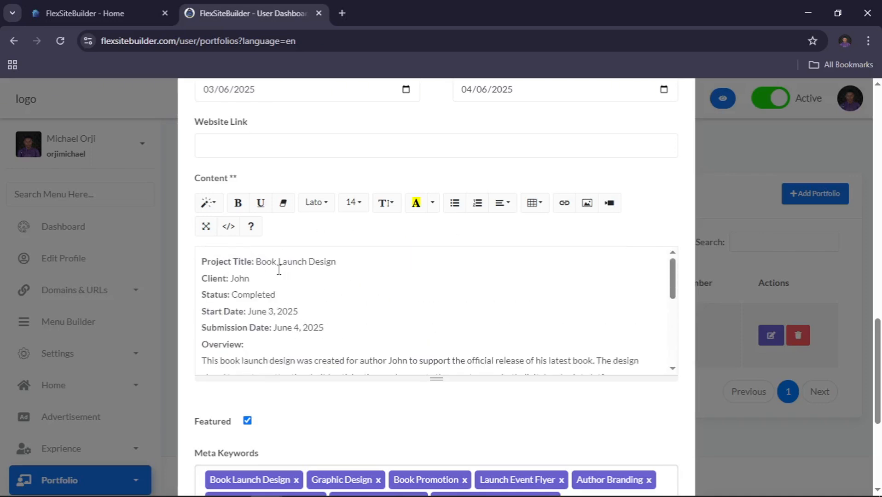
{"action": "scroll", "coordinate": [280, 272], "scroll_direction": "down", "scroll_amount": 10}
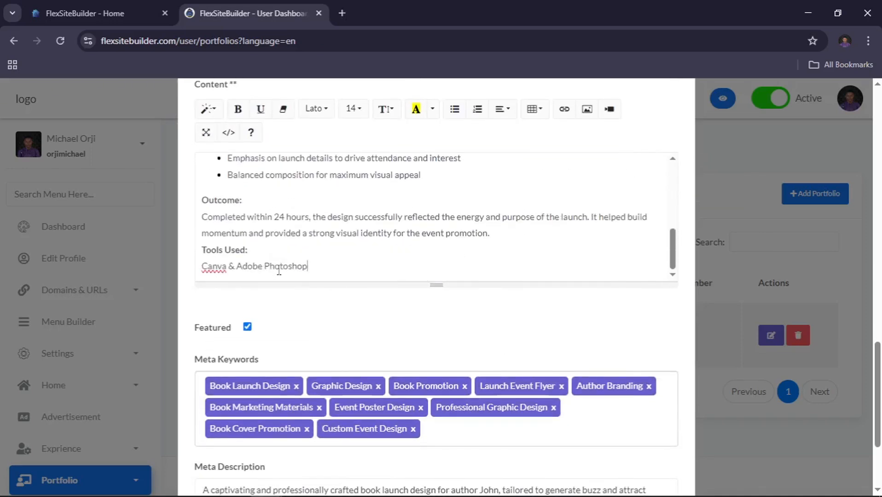
{"action": "scroll", "coordinate": [280, 275], "scroll_direction": "up", "scroll_amount": 10}
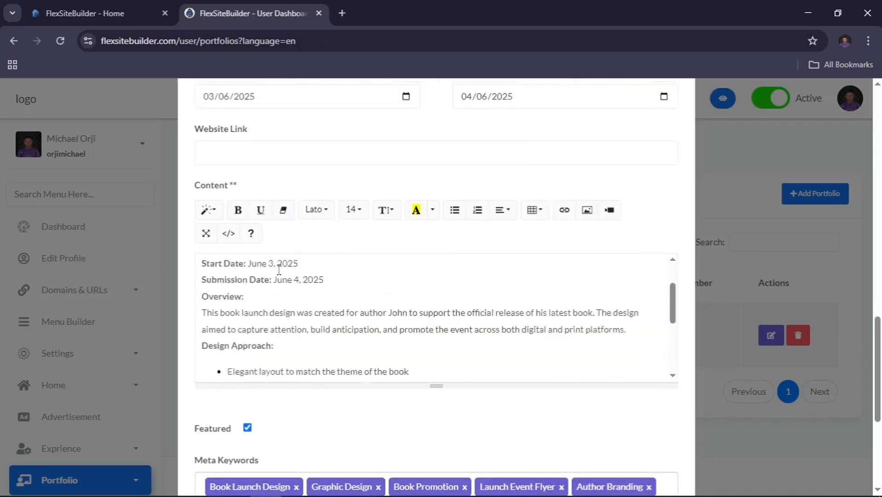
{"action": "scroll", "coordinate": [279, 270], "scroll_direction": "down", "scroll_amount": 10}
{"action": "scroll", "coordinate": [279, 270], "scroll_direction": "down", "scroll_amount": 5}
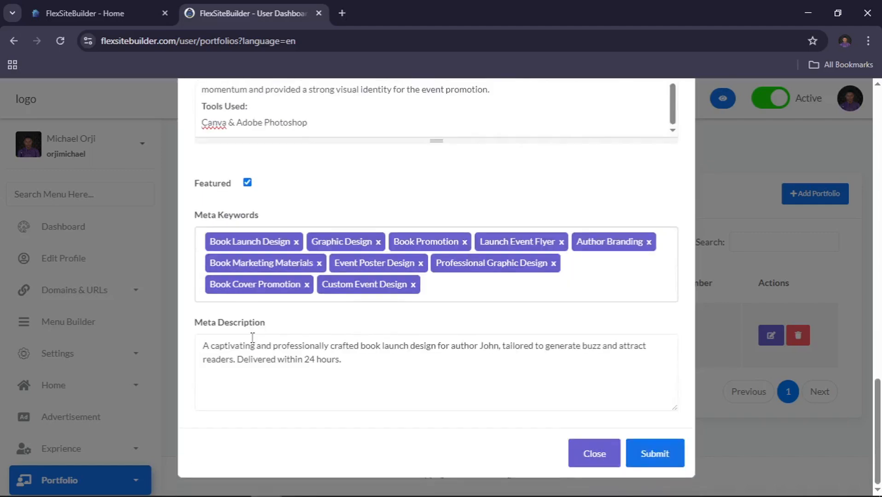
{"action": "left_click", "coordinate": [673, 454]}
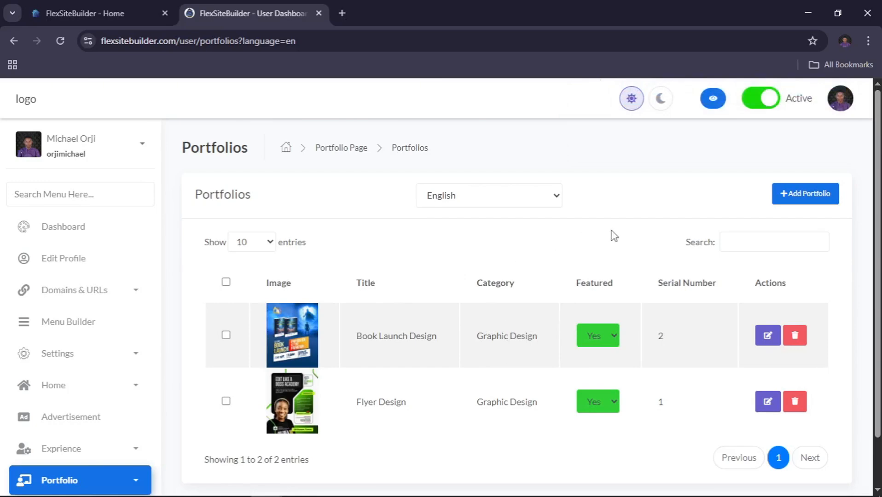
- Start a new portfolio entry with a slider image and Video-Thumbnails-2.jpg as its thumbnail
{"action": "left_click", "coordinate": [813, 205]}
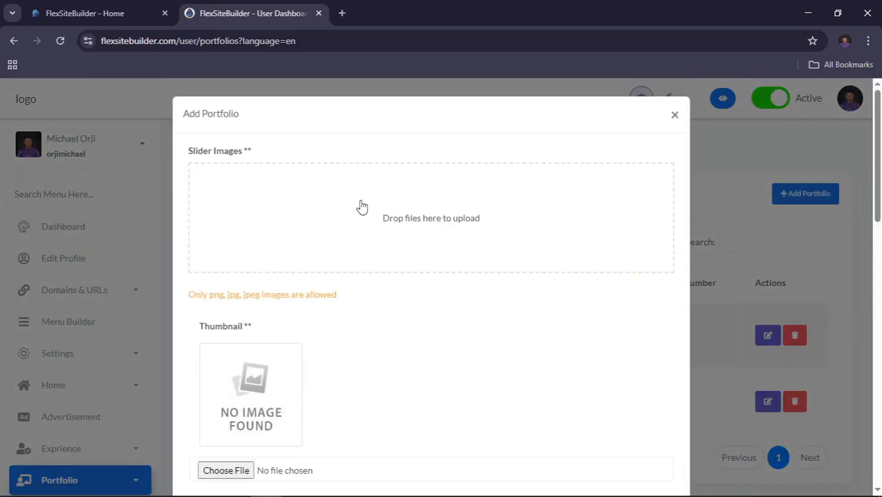
{"action": "left_click", "coordinate": [427, 218]}
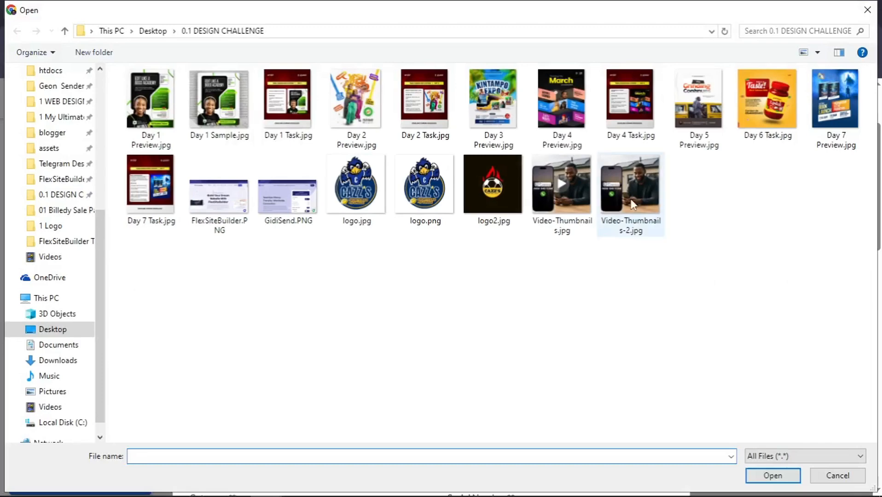
{"action": "left_click", "coordinate": [645, 234]}
{"action": "left_click", "coordinate": [780, 477]}
{"action": "scroll", "coordinate": [568, 370], "scroll_direction": "down", "scroll_amount": 3}
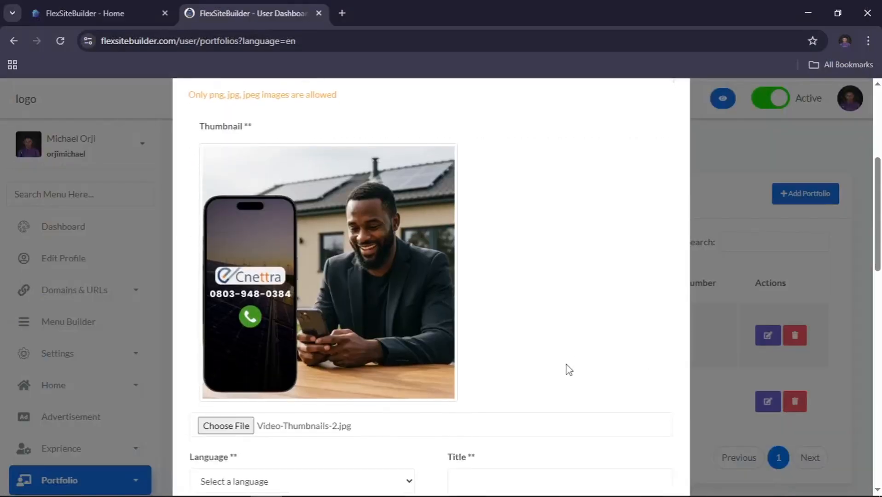
- Set the new entry's language to English and its title to "AI Video Ad"
{"action": "scroll", "coordinate": [568, 370], "scroll_direction": "down", "scroll_amount": 6}
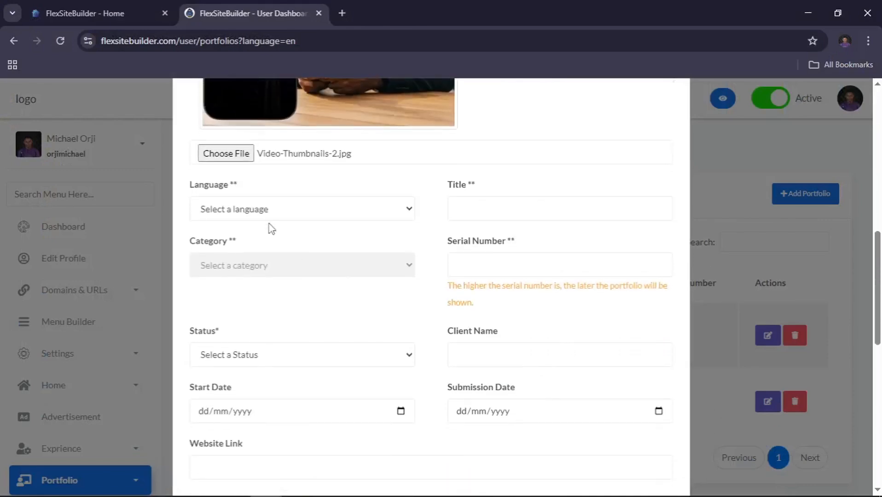
{"action": "left_click", "coordinate": [291, 216]}
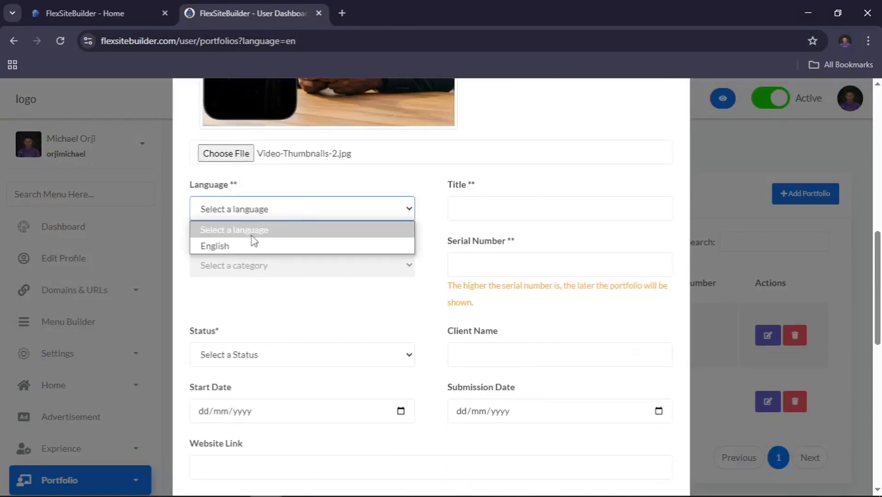
{"action": "left_click", "coordinate": [235, 246]}
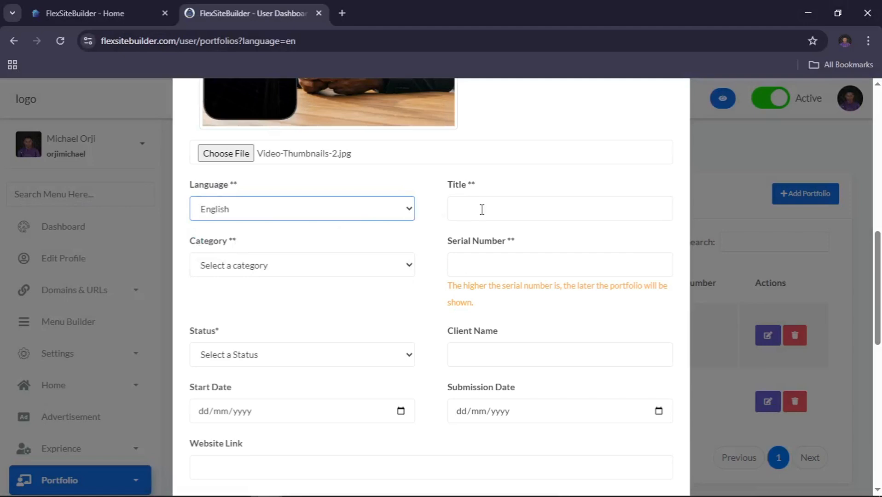
{"action": "left_click", "coordinate": [516, 213]}
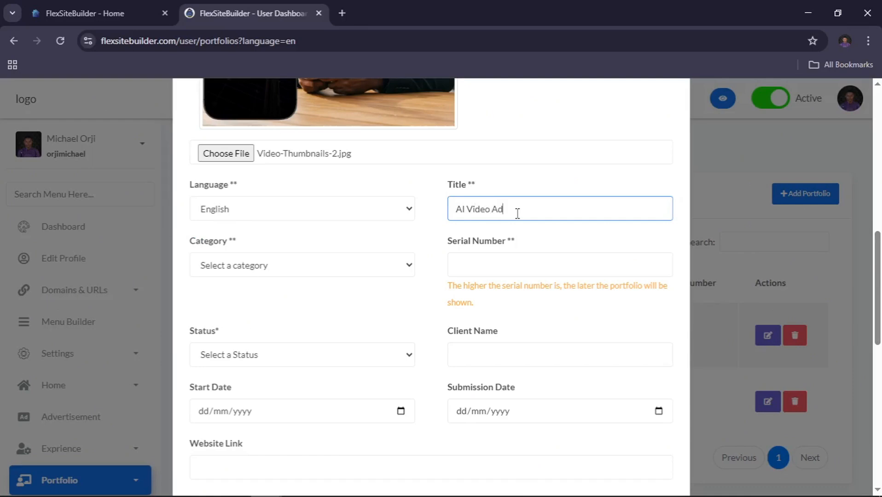
{"action": "key", "text": "BackSpace"}
- Assign the entry to the Video Editing category and give it serial number 1
{"action": "left_click", "coordinate": [264, 266]}
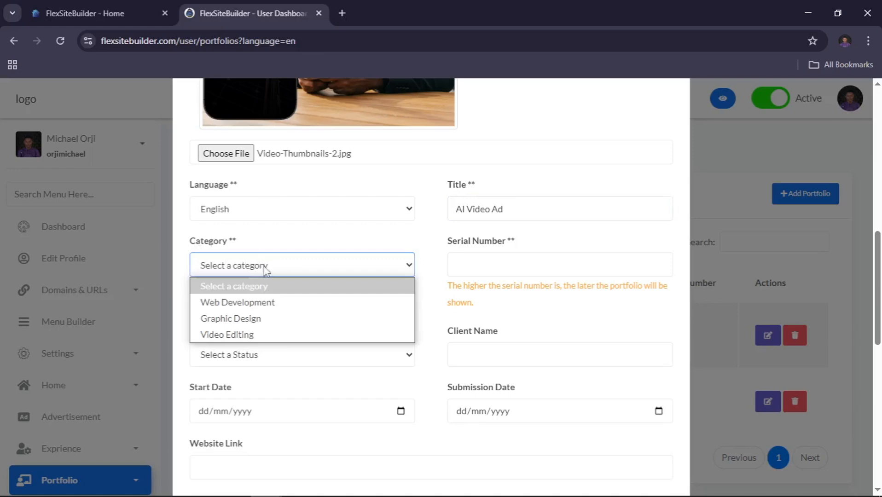
{"action": "left_click", "coordinate": [238, 334]}
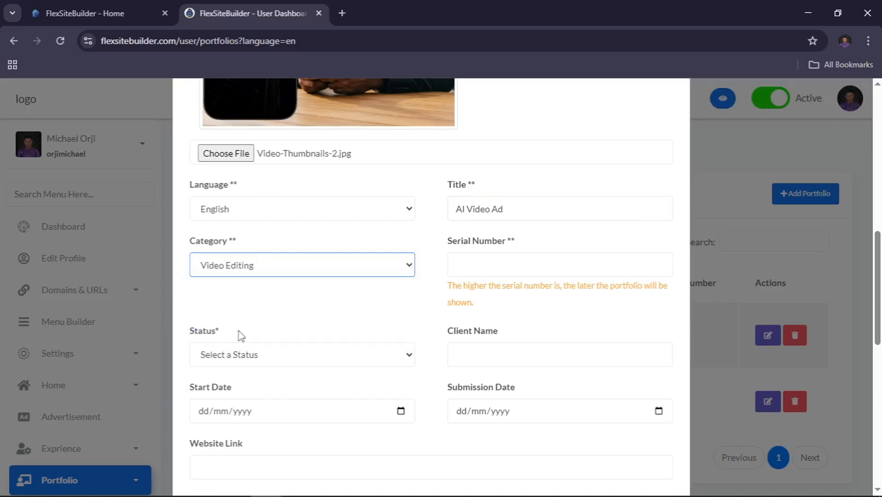
{"action": "left_click", "coordinate": [504, 265]}
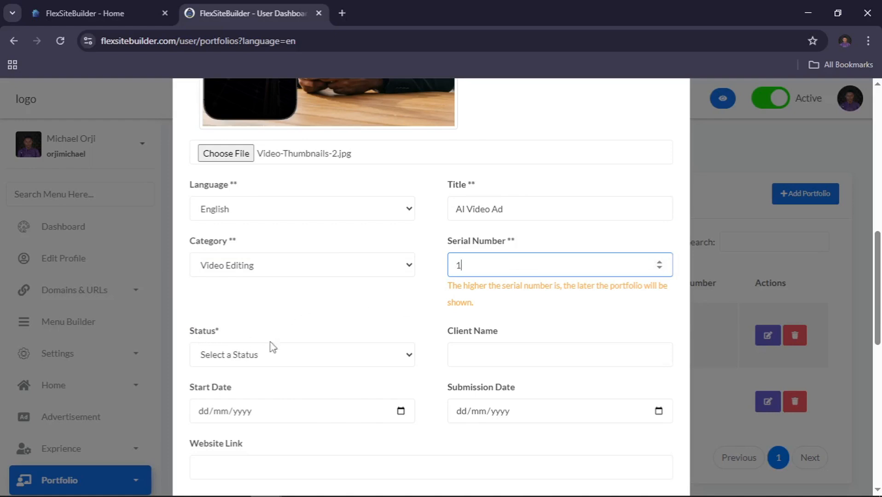
- Set the entry's status to Completed and fill in the client name with the saved full-name suggestion
{"action": "left_click", "coordinate": [339, 360]}
{"action": "left_click", "coordinate": [233, 409]}
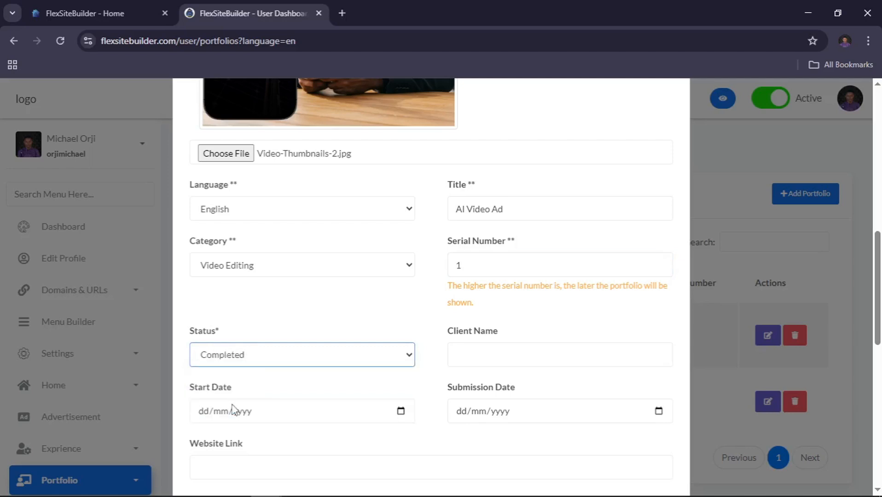
{"action": "left_click", "coordinate": [533, 352]}
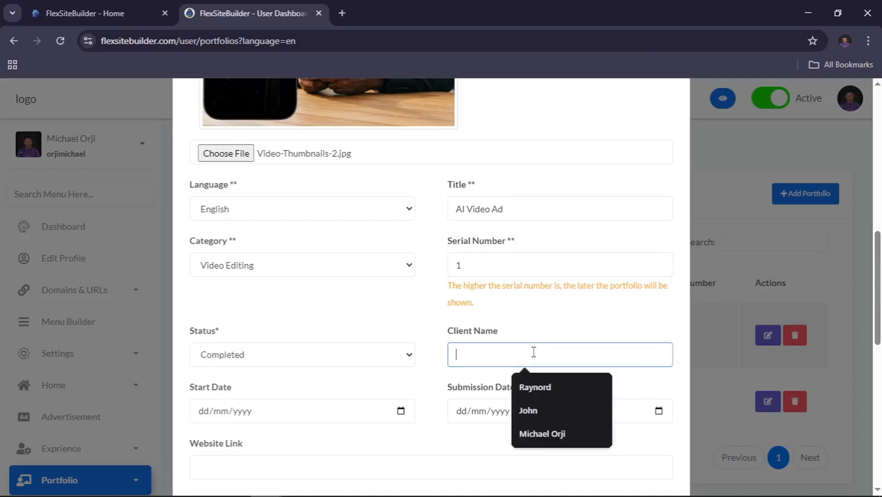
{"action": "left_click", "coordinate": [563, 443]}
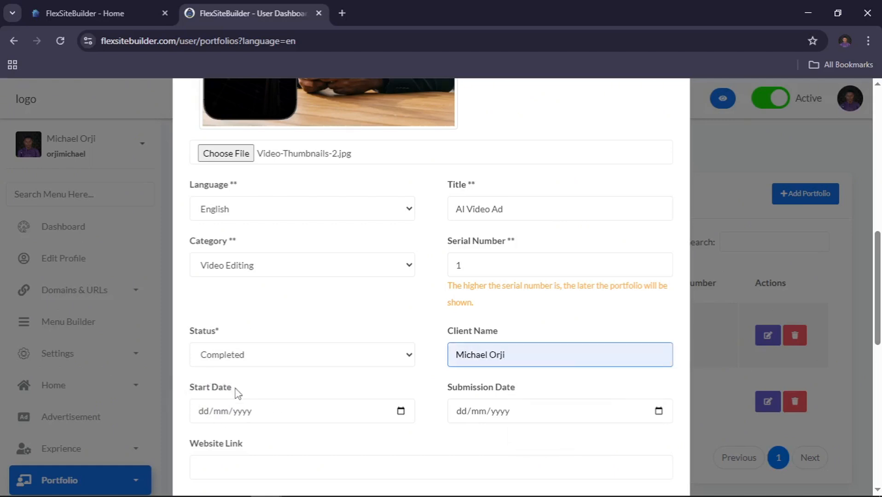
- Open the Start Date calendar of the AI Video Ad entry and bring up its month selection for 2025
{"action": "scroll", "coordinate": [236, 393], "scroll_direction": "down", "scroll_amount": 3}
{"action": "left_click", "coordinate": [377, 283]}
{"action": "left_click", "coordinate": [401, 283]}
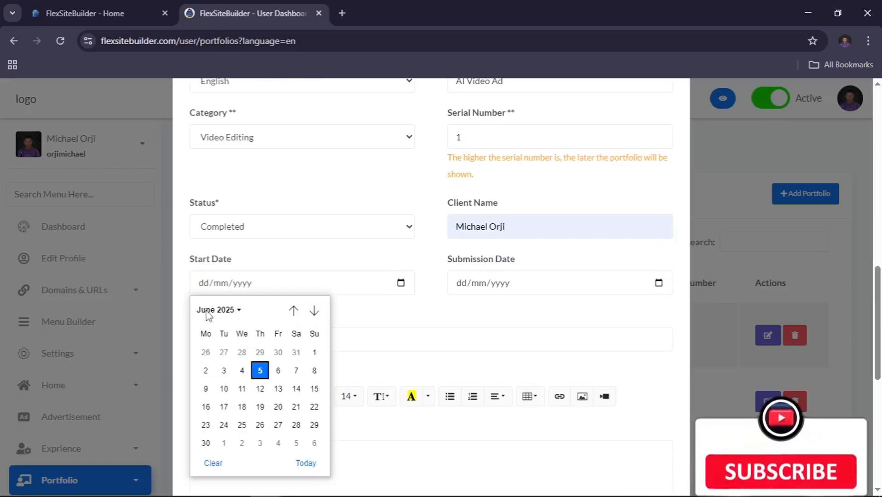
{"action": "left_click", "coordinate": [220, 312]}
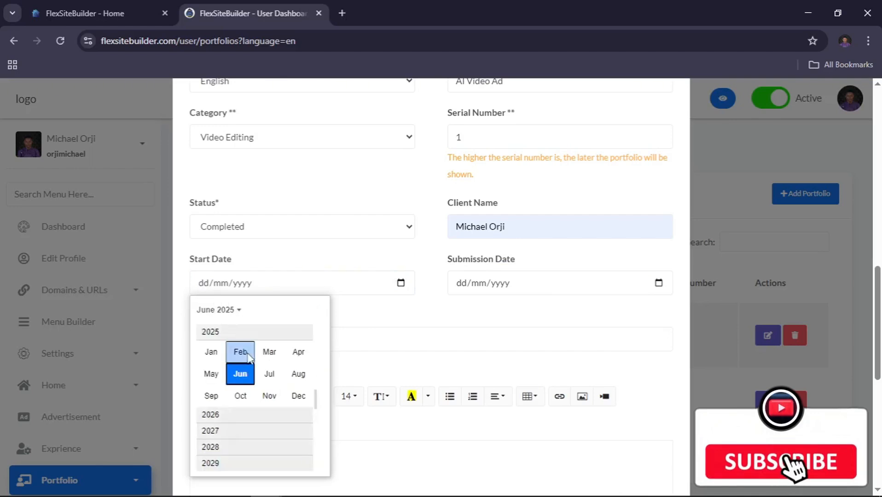
- Set the portfolio's start date to 10/01/2025 and its submission date to 17/01/2025
{"action": "left_click", "coordinate": [210, 357]}
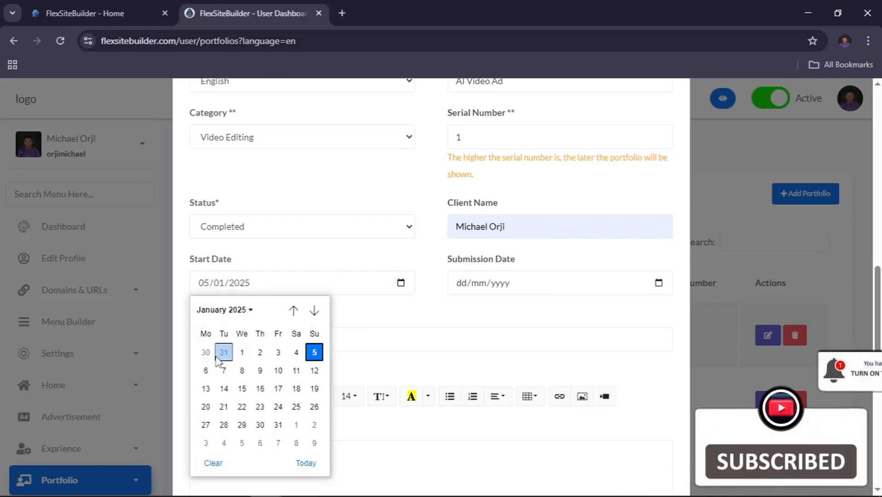
{"action": "left_click", "coordinate": [278, 370]}
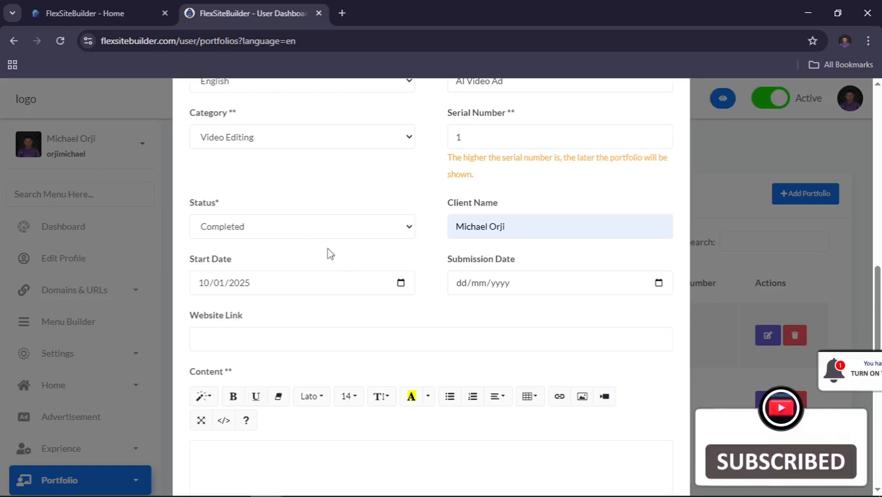
{"action": "left_click", "coordinate": [659, 282]}
{"action": "left_click", "coordinate": [495, 310]}
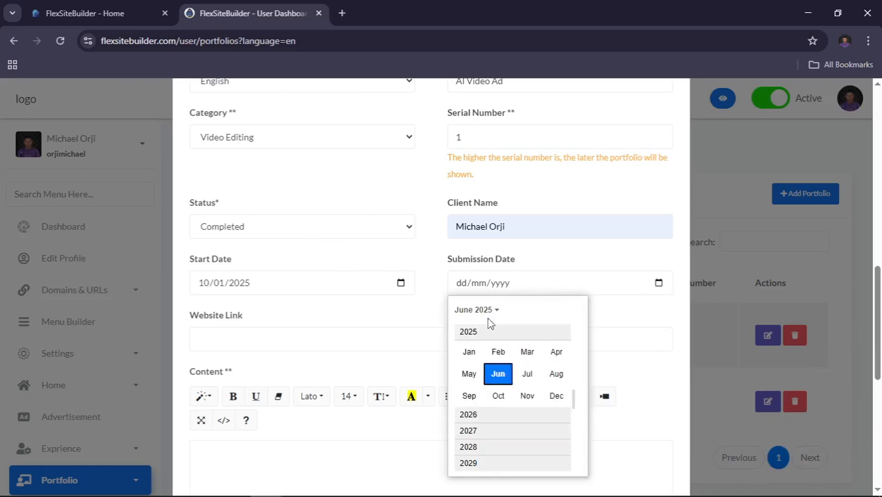
{"action": "left_click", "coordinate": [474, 361]}
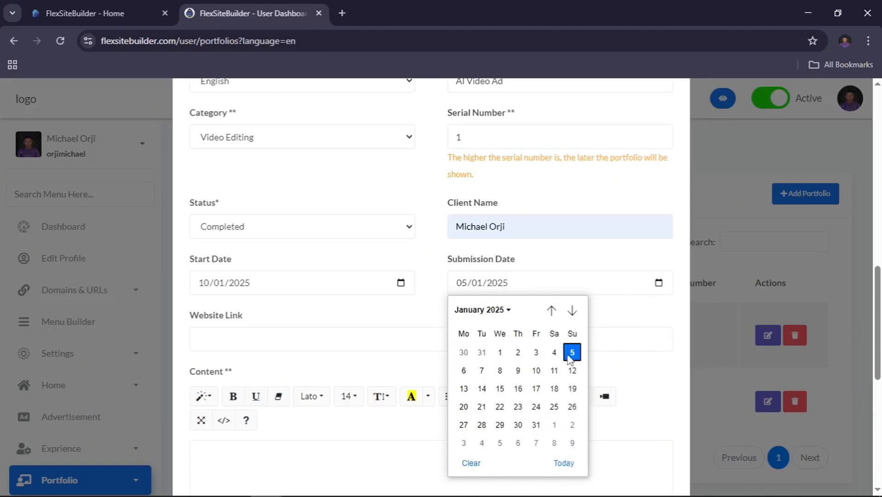
{"action": "left_click", "coordinate": [537, 389]}
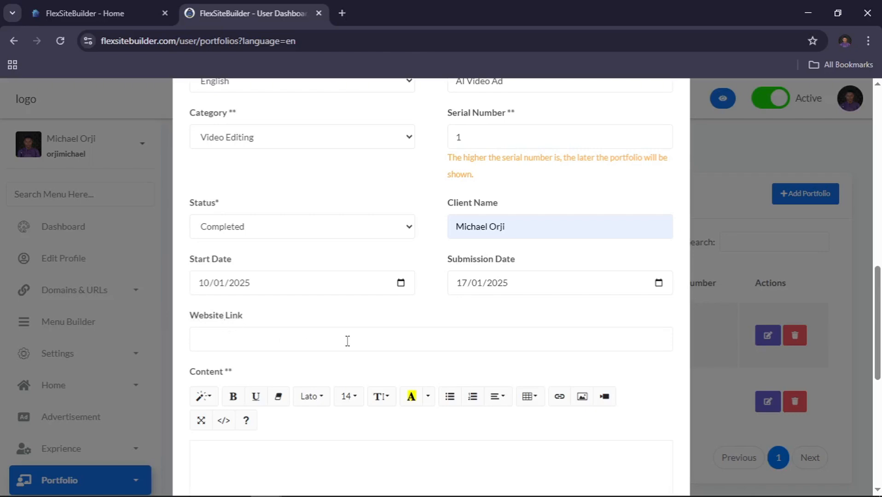
- Switch to the Vimeo window and copy the link of the video "Cnettra Ads Video"
{"action": "scroll", "coordinate": [348, 341], "scroll_direction": "up", "scroll_amount": 10}
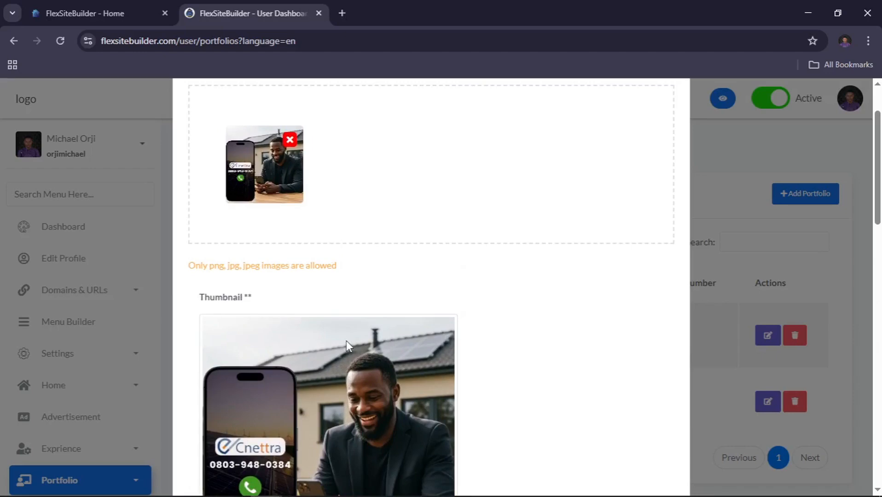
{"action": "scroll", "coordinate": [346, 340], "scroll_direction": "down", "scroll_amount": 14}
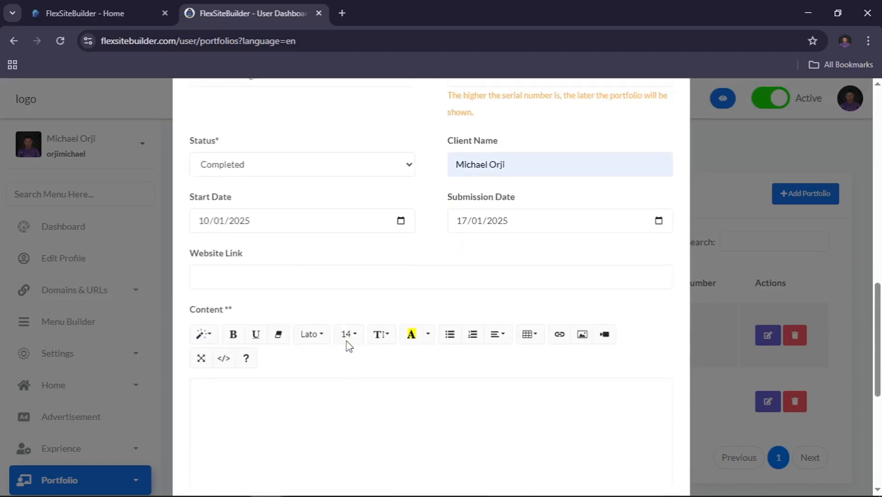
{"action": "left_click", "coordinate": [283, 273]}
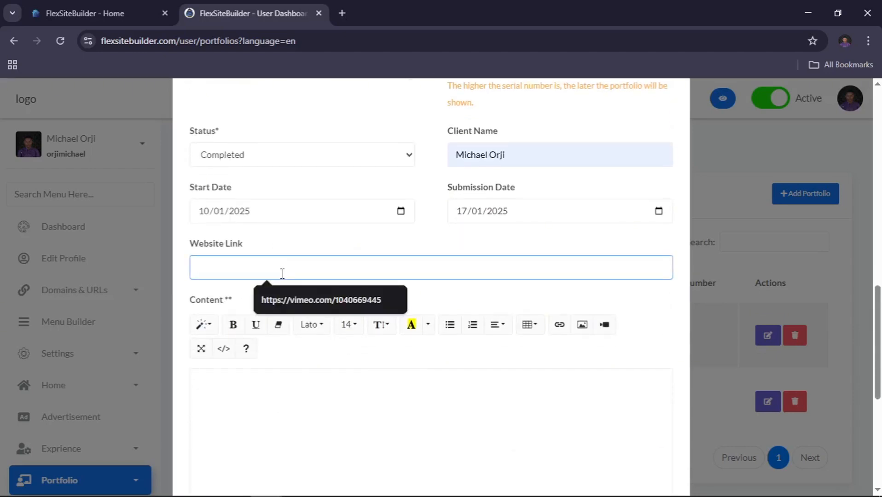
{"action": "left_click", "coordinate": [235, 289]}
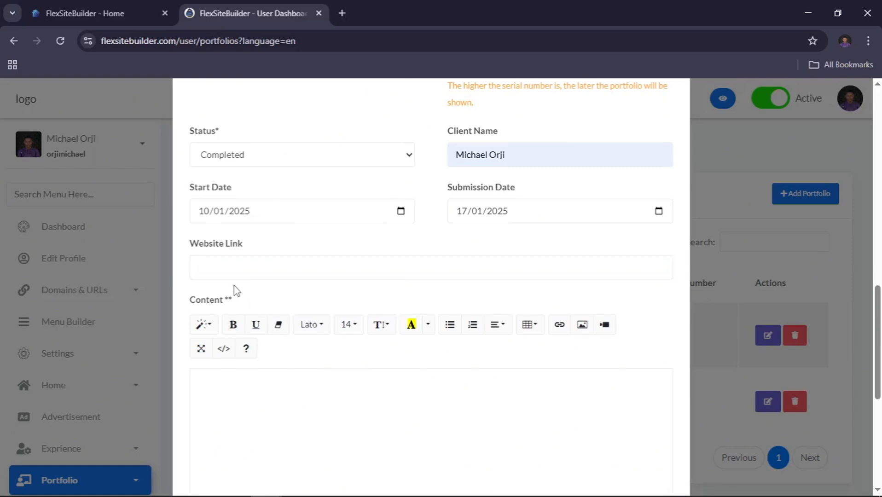
{"action": "key", "text": "alt+Tab"}
{"action": "key", "text": "alt+Tab"}
{"action": "key", "text": "alt+Tab"}
{"action": "key", "text": "alt+Tab"}
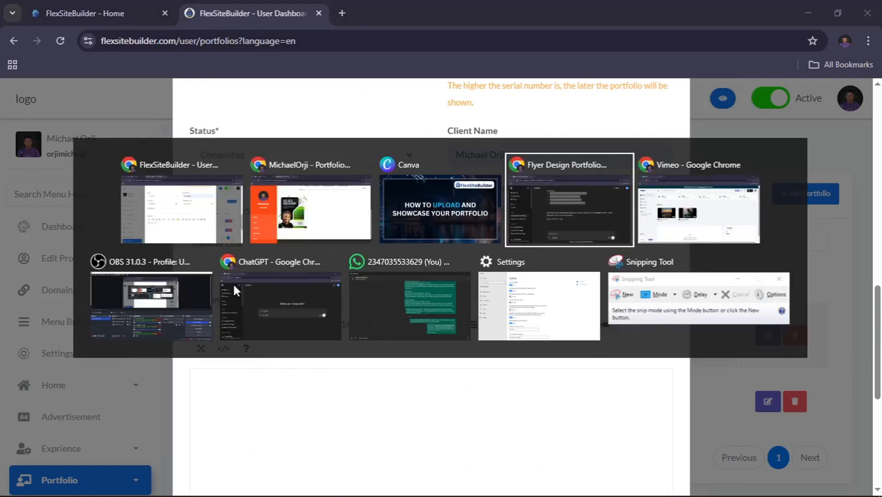
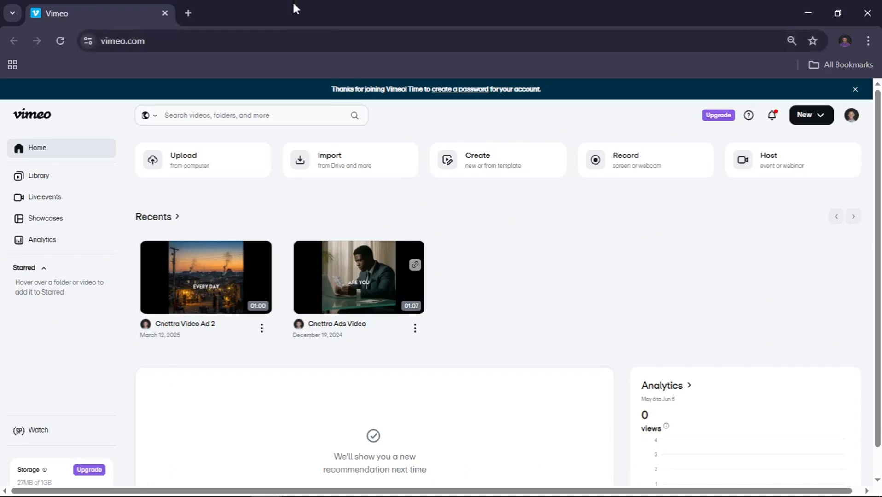
{"action": "left_click", "coordinate": [415, 328]}
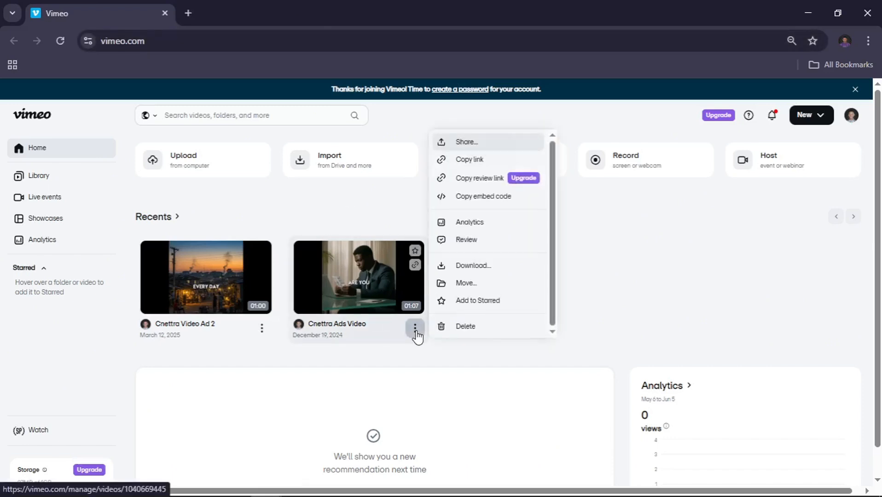
{"action": "left_click", "coordinate": [481, 159]}
{"action": "key", "text": "alt+Tab"}
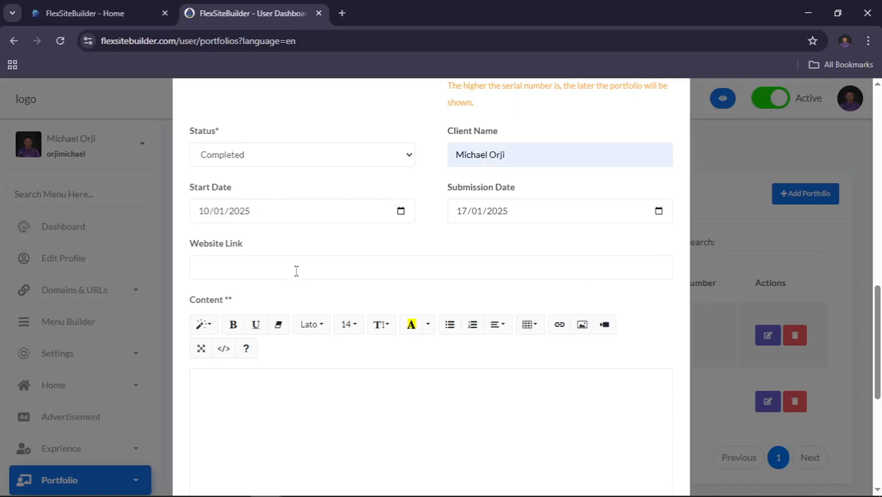
{"action": "left_click", "coordinate": [276, 272]}
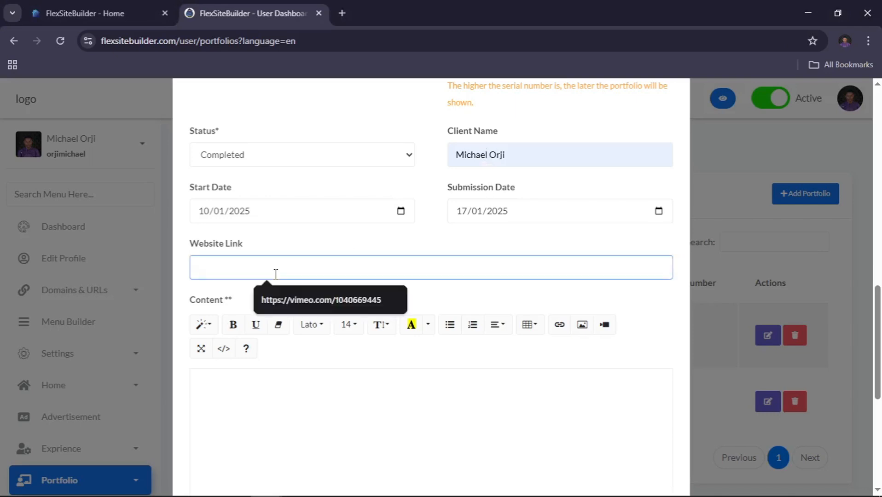
{"action": "key", "text": "ctrl+v"}
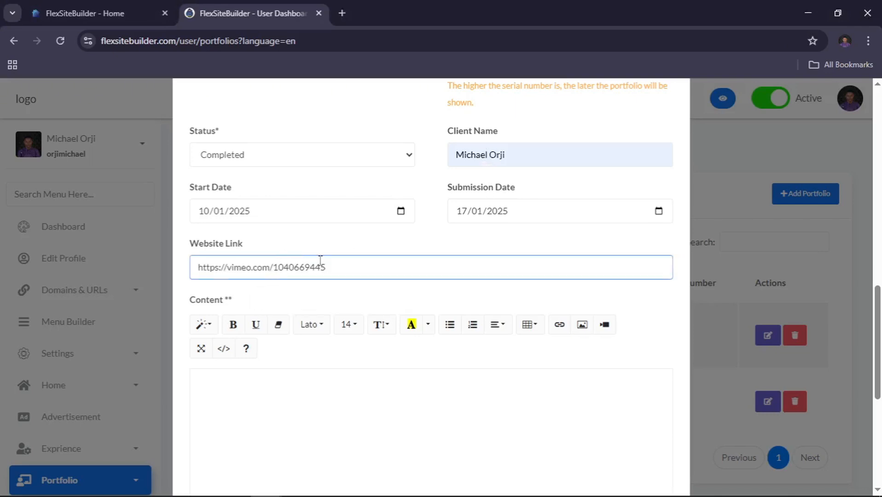
- Mark the new portfolio entry as Featured
{"action": "scroll", "coordinate": [320, 262], "scroll_direction": "down", "scroll_amount": 3}
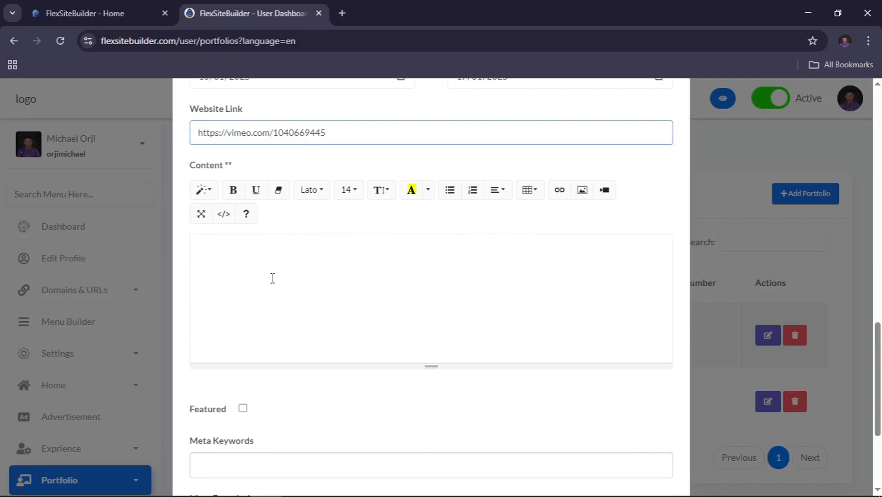
{"action": "scroll", "coordinate": [272, 278], "scroll_direction": "down", "scroll_amount": 1}
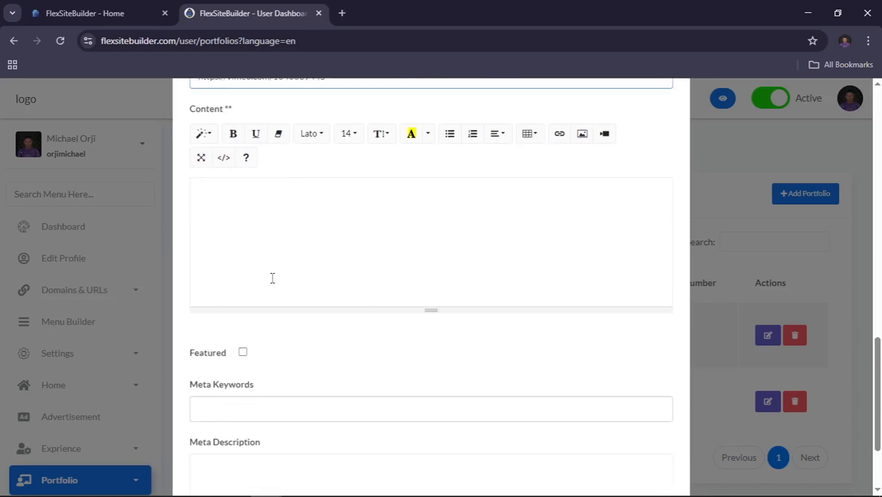
{"action": "left_click", "coordinate": [243, 353]}
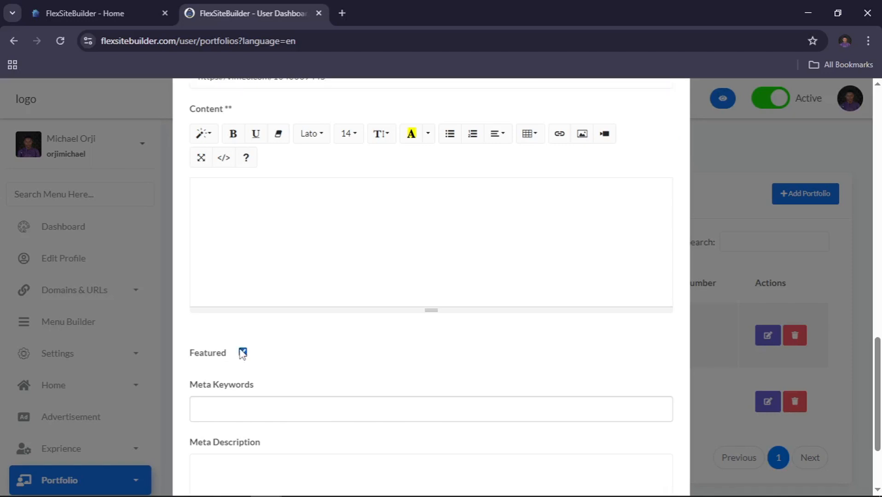
- Copy the whole Add Portfolio form text from its title to Meta Description, and switch to the Flyer Design Portfolio Setup chat in ChatGPT
{"action": "scroll", "coordinate": [350, 328], "scroll_direction": "down", "scroll_amount": 1}
{"action": "scroll", "coordinate": [350, 328], "scroll_direction": "up", "scroll_amount": 8}
{"action": "scroll", "coordinate": [351, 329], "scroll_direction": "up", "scroll_amount": 7}
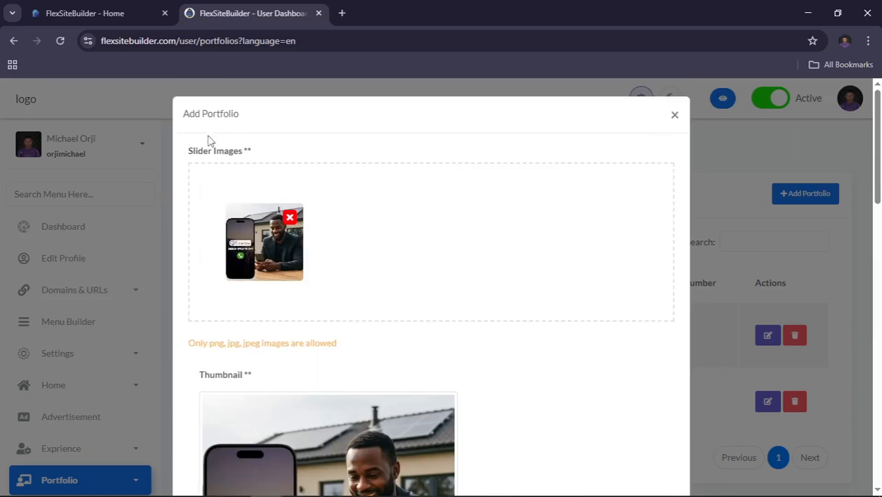
{"action": "left_click_drag", "start_coordinate": [183, 114], "coordinate": [414, 422]}
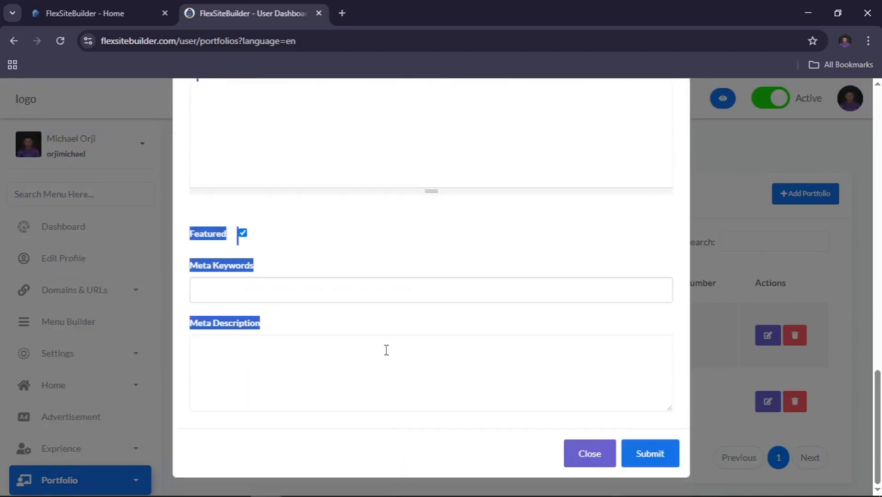
{"action": "key", "text": "alt+Tab"}
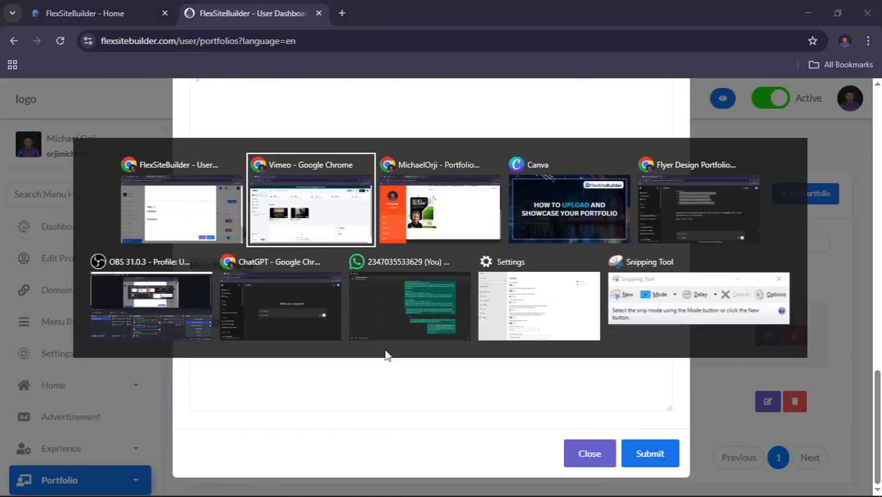
{"action": "key", "text": "alt+Tab"}
{"action": "key", "text": "alt+Tab"}
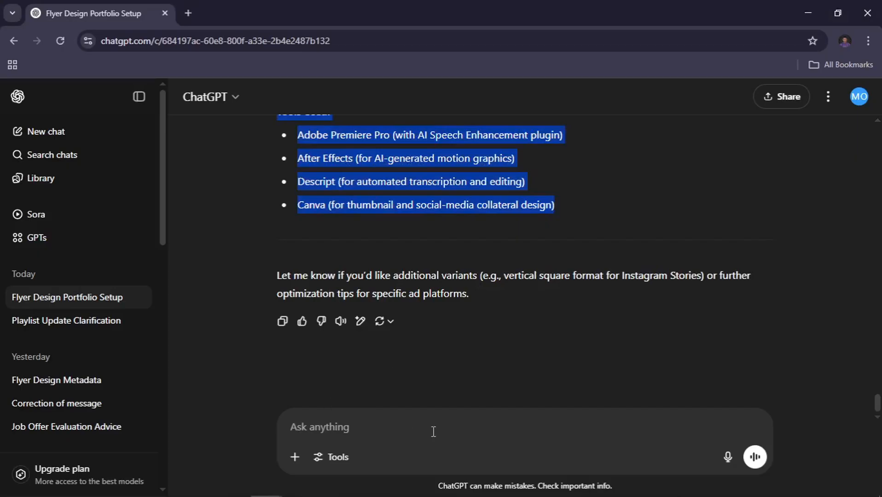
- Start a chat message with a short lead-in and paste the copied form text between quotation marks
{"action": "type", "text": "d"}
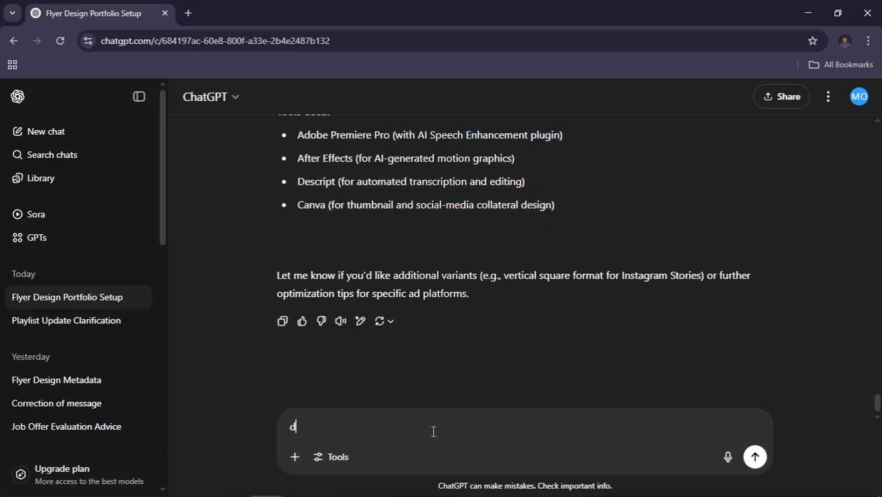
{"action": "type", "text": "this \"\""}
{"action": "key", "text": "Left"}
{"action": "key", "text": "ctrl+v"}
{"action": "key", "text": "Right"}
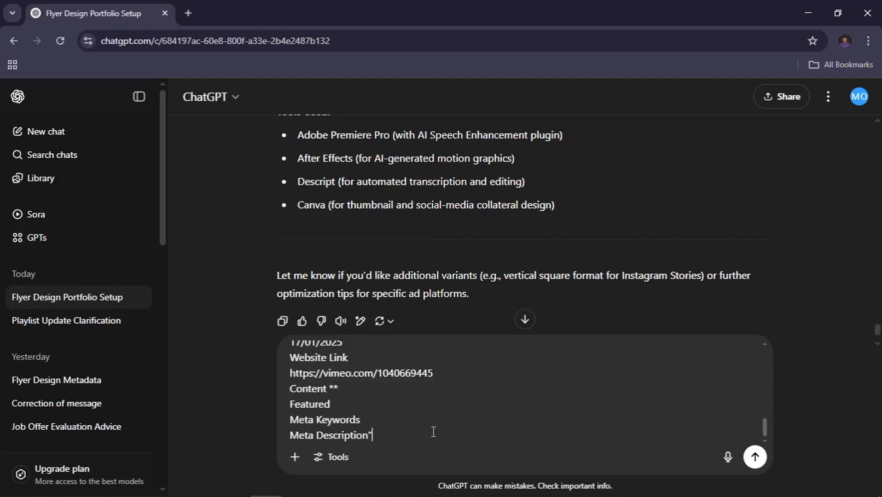
- After a blank line below the form text, add "study the portfolio" followed by a pair of quotation marks for a link
{"action": "key", "text": "shift+Return"}
{"action": "key", "text": "shift+Return"}
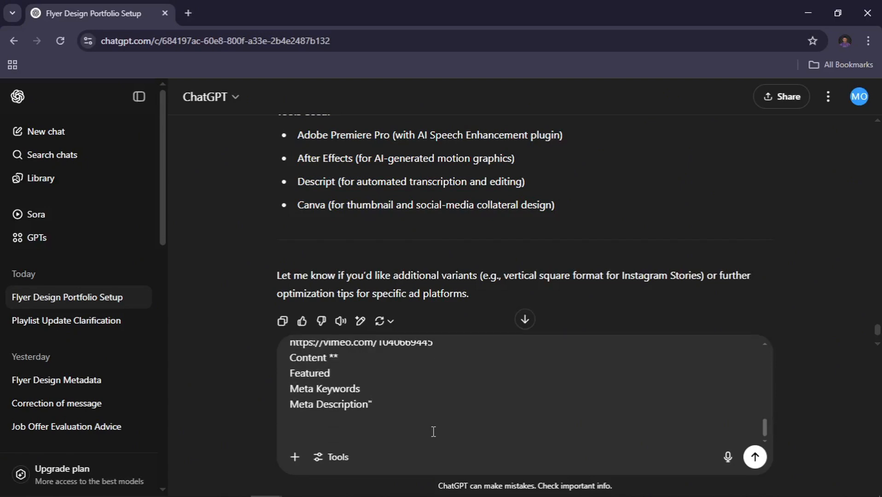
{"action": "type", "text": "study the portfol"}
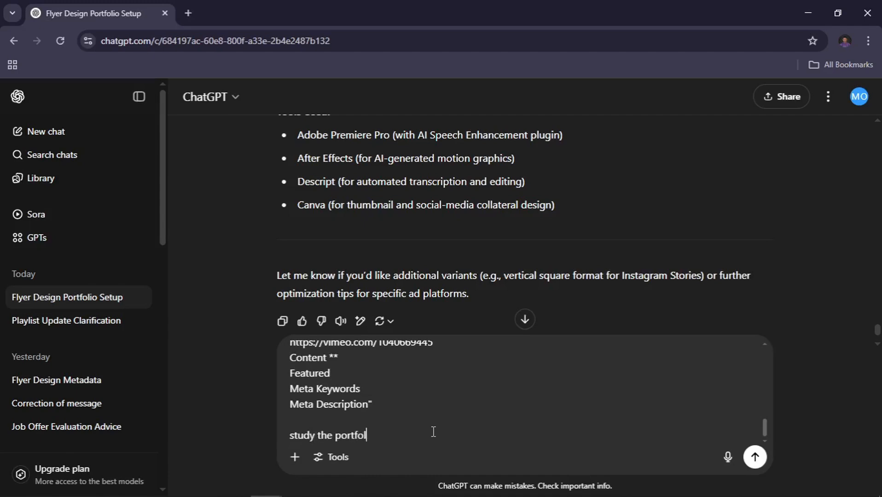
{"action": "type", "text": "io \"\""}
{"action": "key", "text": "Left"}
- Copy the web address of the live Portfolios page and paste it between the quotation marks in the ChatGPT message
{"action": "key", "text": "alt+Tab"}
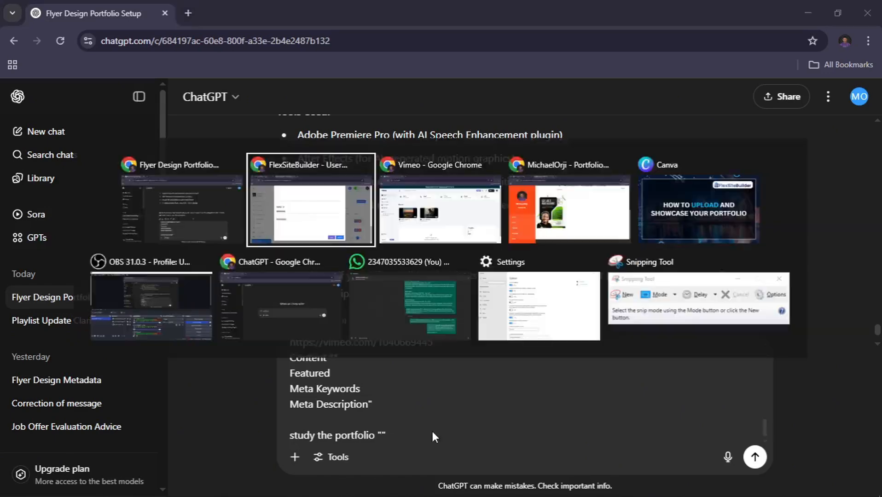
{"action": "key", "text": "alt+Tab"}
{"action": "key", "text": "alt+Tab"}
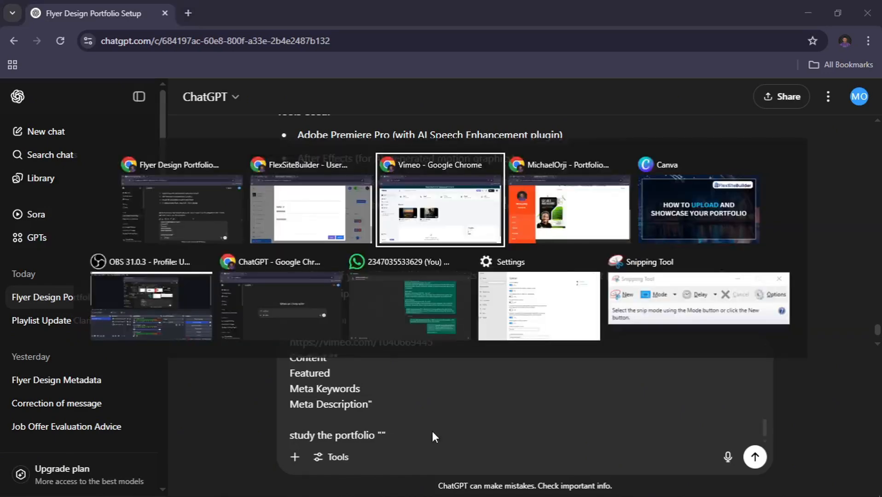
{"action": "left_click", "coordinate": [334, 33]}
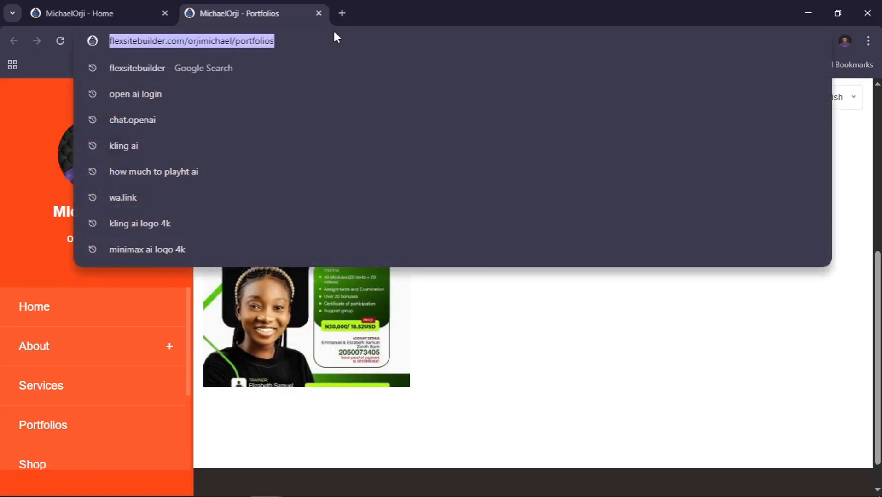
{"action": "key", "text": "ctrl+c"}
{"action": "key", "text": "alt+Tab"}
{"action": "key", "text": "ctrl+v"}
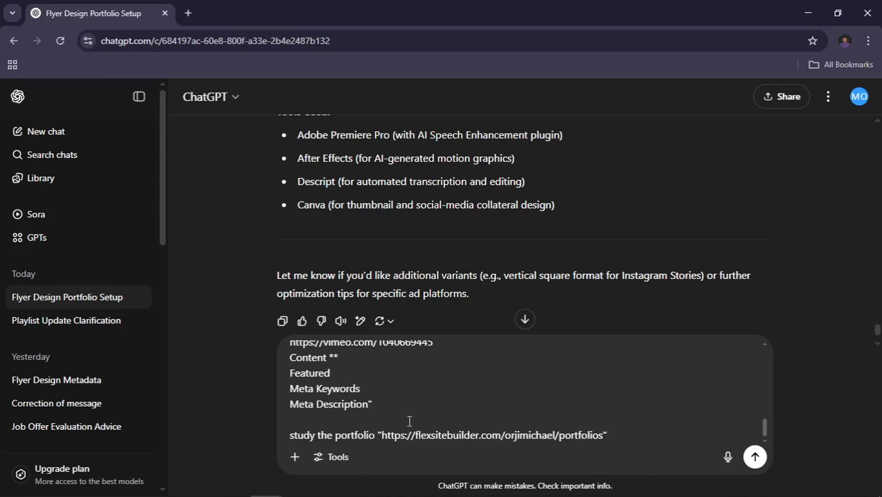
- Send the prompt and read through the generated meta keywords, meta description and content write-up
{"action": "left_click", "coordinate": [755, 457]}
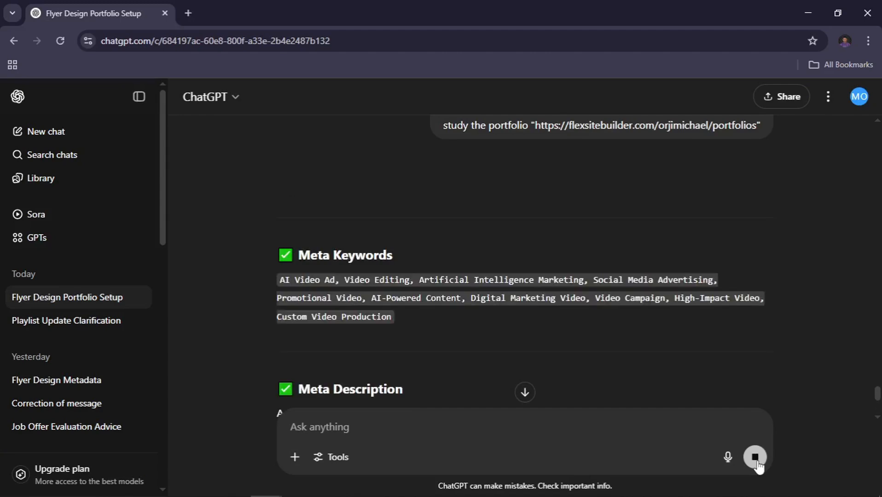
{"action": "scroll", "coordinate": [550, 384], "scroll_direction": "down", "scroll_amount": 2}
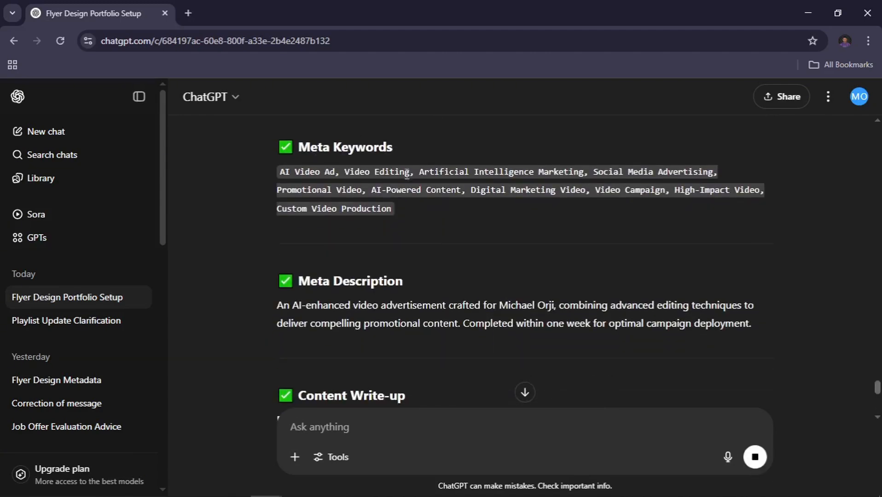
{"action": "scroll", "coordinate": [407, 174], "scroll_direction": "down", "scroll_amount": 2}
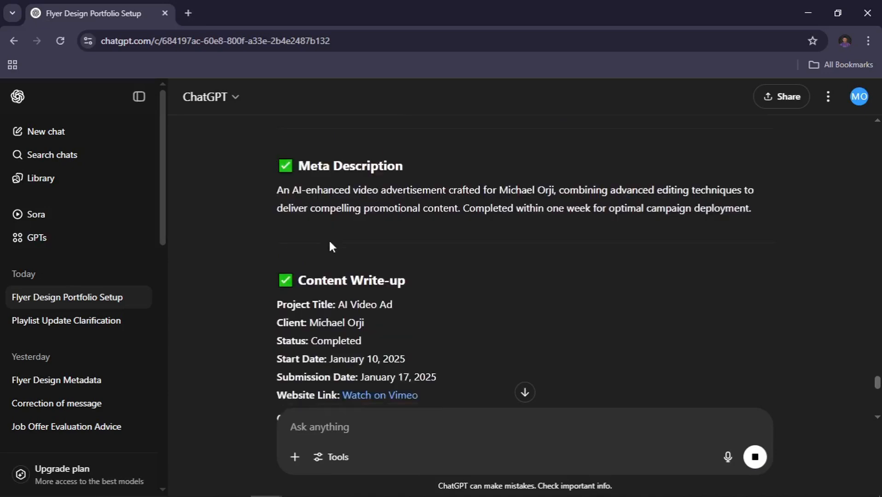
{"action": "scroll", "coordinate": [330, 247], "scroll_direction": "down", "scroll_amount": 1}
{"action": "scroll", "coordinate": [330, 241], "scroll_direction": "down", "scroll_amount": 2}
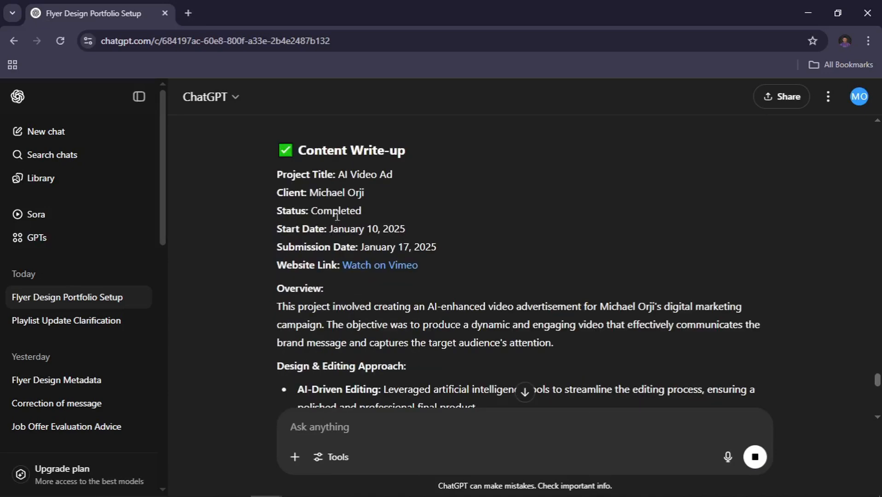
{"action": "scroll", "coordinate": [396, 192], "scroll_direction": "down", "scroll_amount": 1}
{"action": "scroll", "coordinate": [396, 192], "scroll_direction": "down", "scroll_amount": 2}
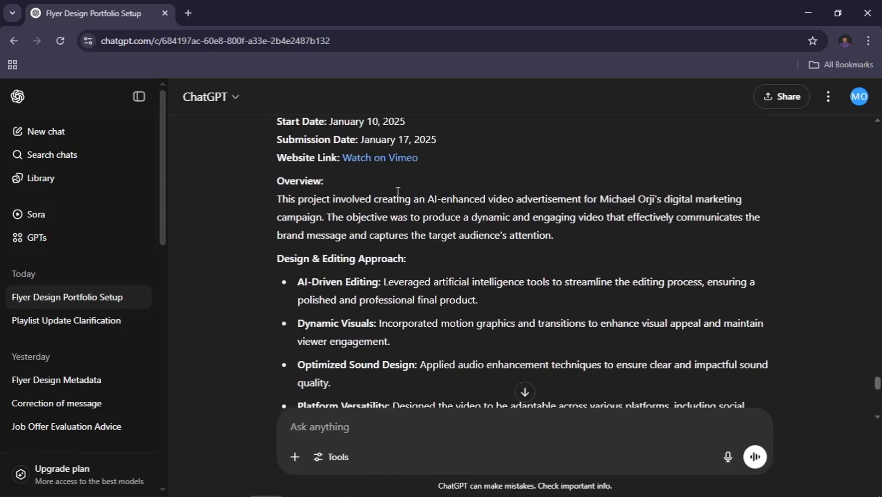
- Review the generated content write-up and copy it in full, from the Project Title line through the Tools Used list
{"action": "scroll", "coordinate": [358, 319], "scroll_direction": "down", "scroll_amount": 6}
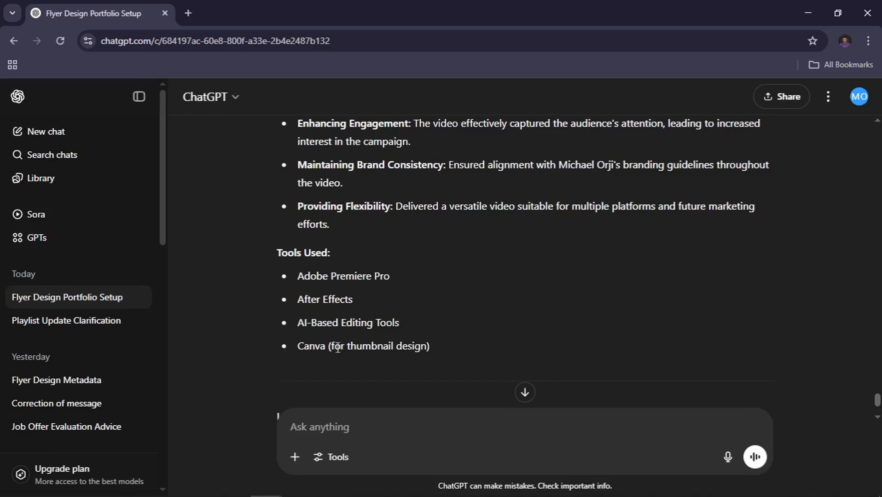
{"action": "scroll", "coordinate": [424, 332], "scroll_direction": "up", "scroll_amount": 5}
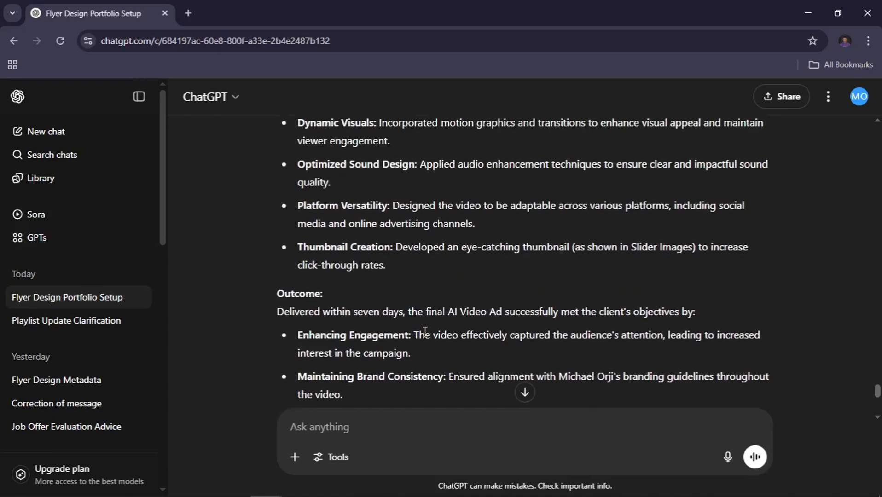
{"action": "scroll", "coordinate": [424, 332], "scroll_direction": "down", "scroll_amount": 10}
{"action": "scroll", "coordinate": [425, 331], "scroll_direction": "up", "scroll_amount": 8}
{"action": "scroll", "coordinate": [424, 331], "scroll_direction": "up", "scroll_amount": 8}
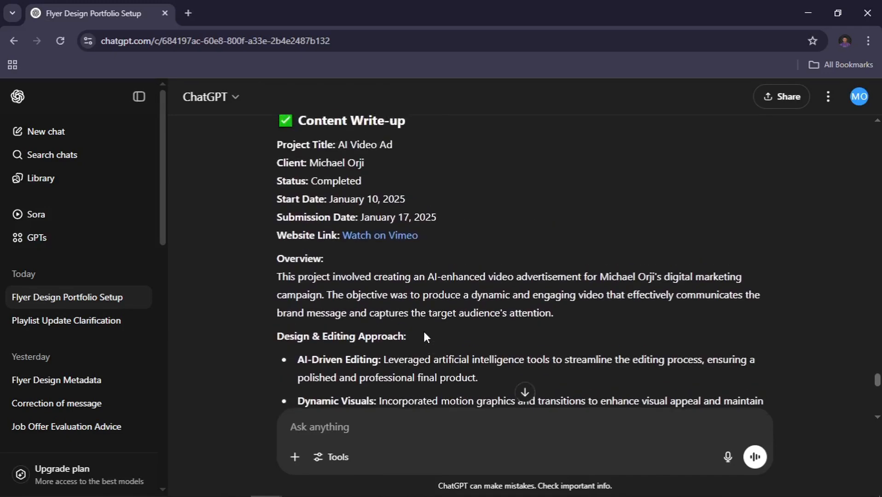
{"action": "scroll", "coordinate": [424, 333], "scroll_direction": "down", "scroll_amount": 1}
{"action": "scroll", "coordinate": [423, 332], "scroll_direction": "up", "scroll_amount": 3}
{"action": "left_click_drag", "start_coordinate": [277, 226], "coordinate": [432, 220]}
{"action": "scroll", "coordinate": [539, 383], "scroll_direction": "down", "scroll_amount": 5}
{"action": "scroll", "coordinate": [556, 344], "scroll_direction": "down", "scroll_amount": 10}
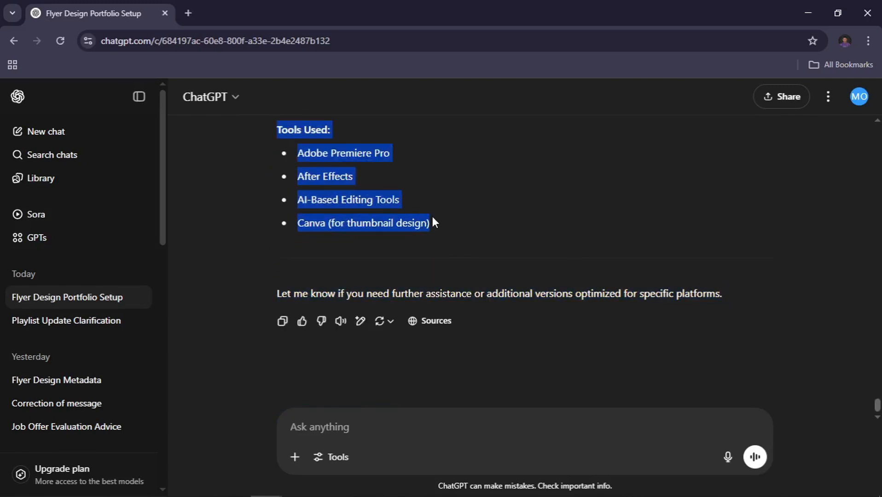
- Switch to the FlexSiteBuilder portfolio form and paste the copied write-up into the empty Content field
{"action": "key", "text": "alt+Tab"}
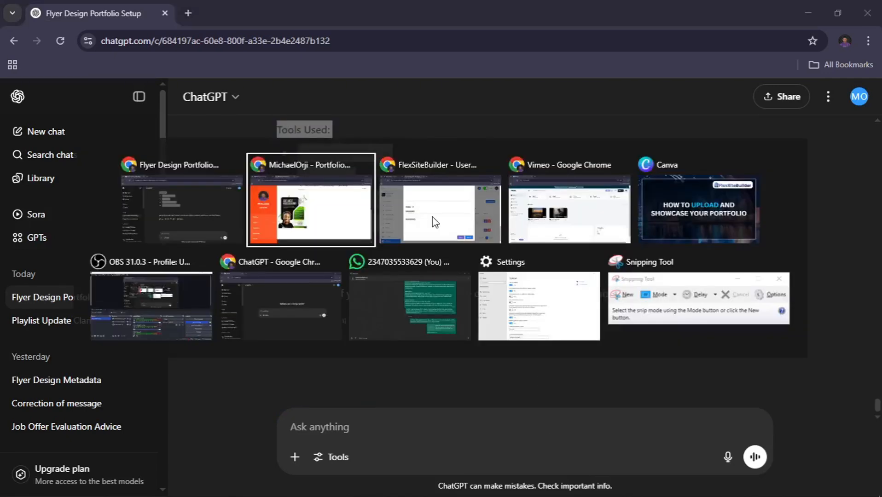
{"action": "scroll", "coordinate": [528, 223], "scroll_direction": "down", "scroll_amount": 1}
{"action": "scroll", "coordinate": [528, 223], "scroll_direction": "up", "scroll_amount": 2}
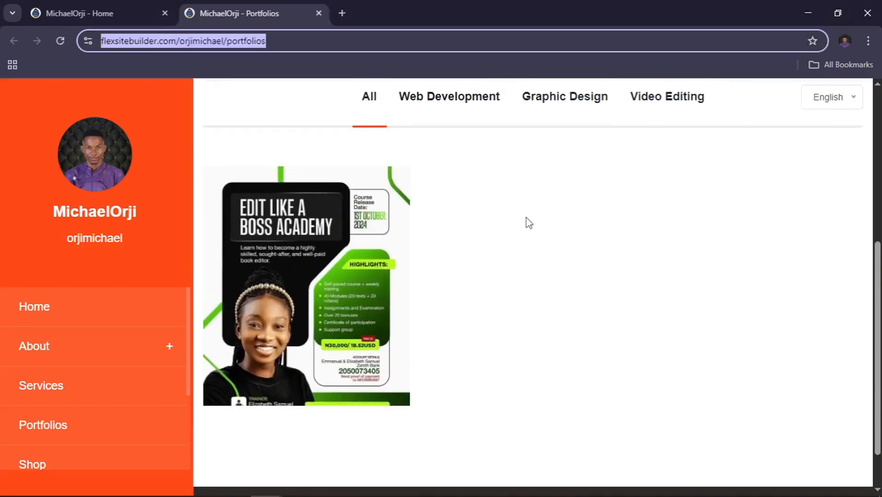
{"action": "key", "text": "alt+Tab"}
{"action": "key", "text": "alt+Tab"}
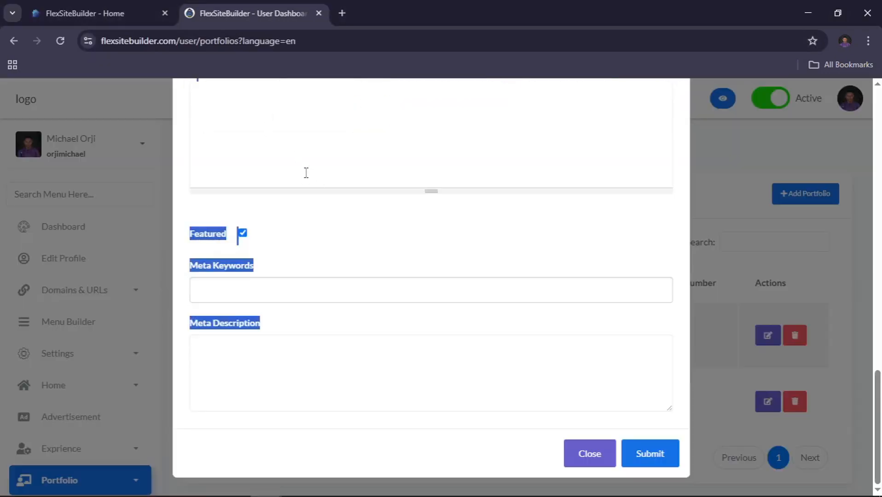
{"action": "scroll", "coordinate": [298, 171], "scroll_direction": "up", "scroll_amount": 4}
{"action": "left_click", "coordinate": [273, 266]}
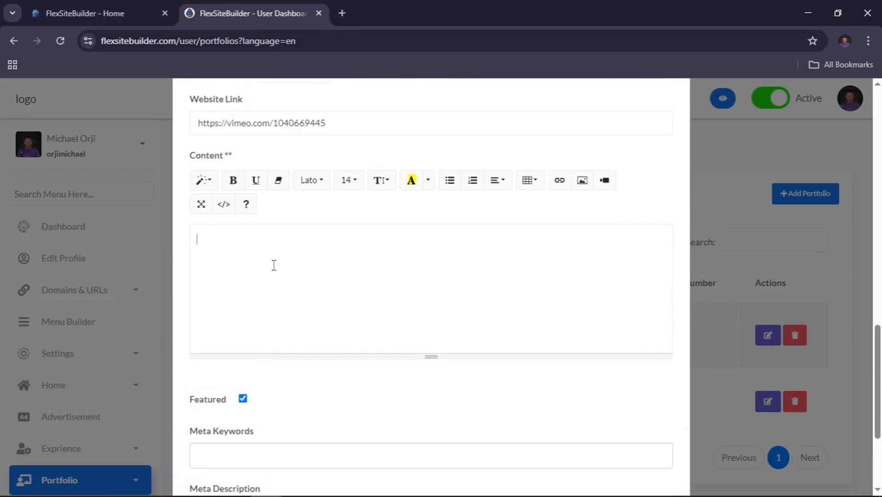
{"action": "key", "text": "ctrl+v"}
{"action": "scroll", "coordinate": [273, 266], "scroll_direction": "up", "scroll_amount": 8}
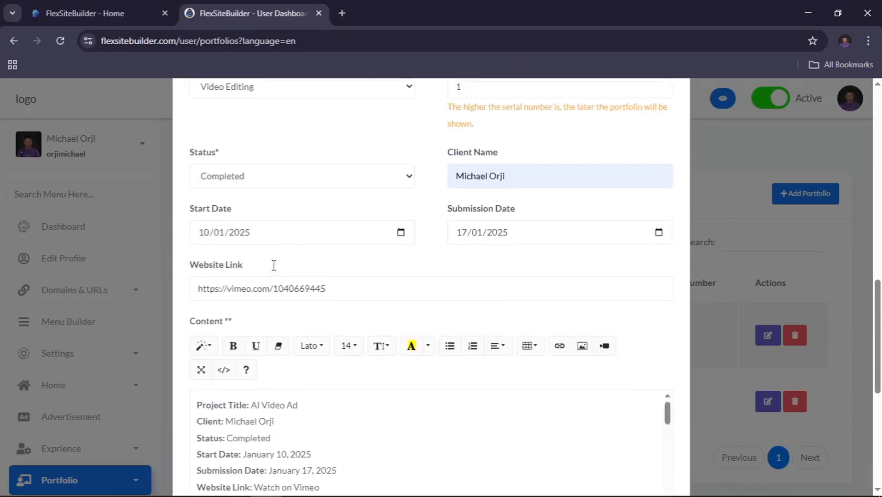
{"action": "scroll", "coordinate": [272, 264], "scroll_direction": "down", "scroll_amount": 5}
{"action": "scroll", "coordinate": [306, 229], "scroll_direction": "down", "scroll_amount": 2}
{"action": "scroll", "coordinate": [304, 226], "scroll_direction": "up", "scroll_amount": 1}
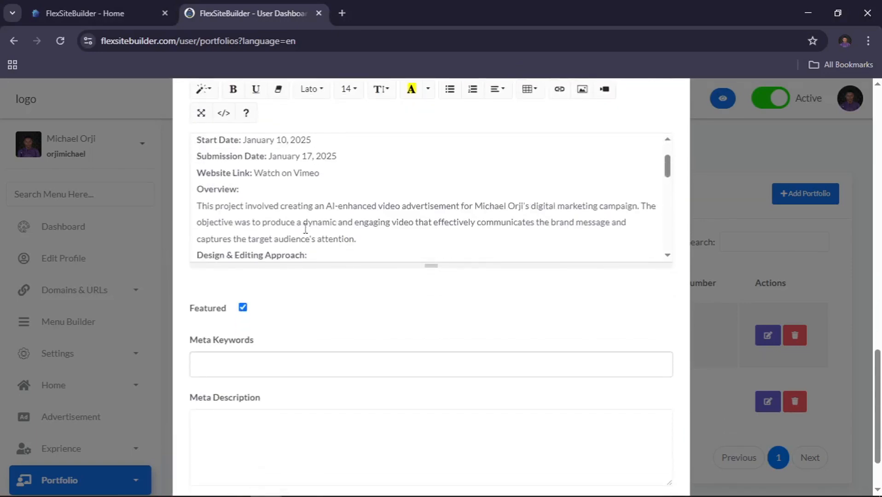
{"action": "left_click_drag", "start_coordinate": [328, 177], "coordinate": [256, 176]}
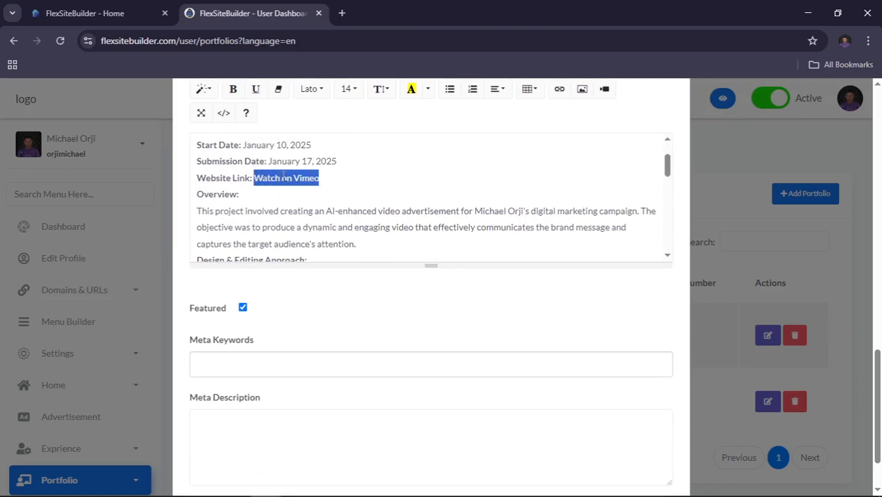
{"action": "left_click", "coordinate": [559, 92]}
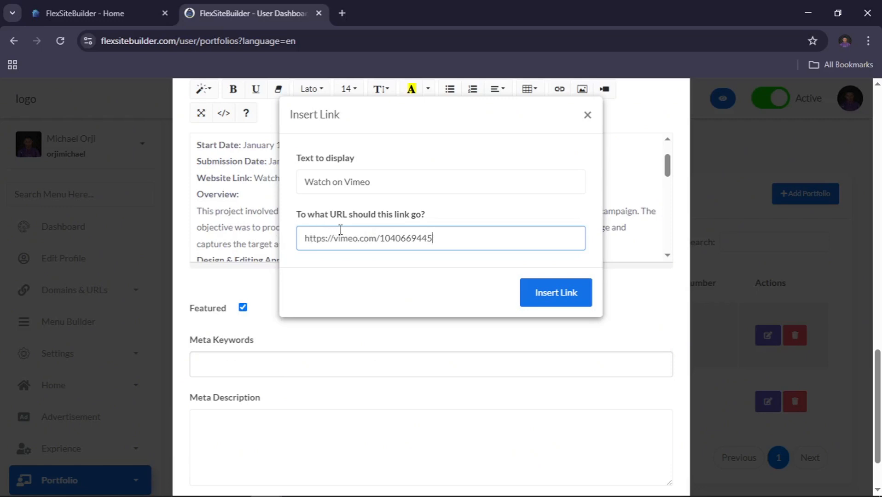
{"action": "key", "text": "Return"}
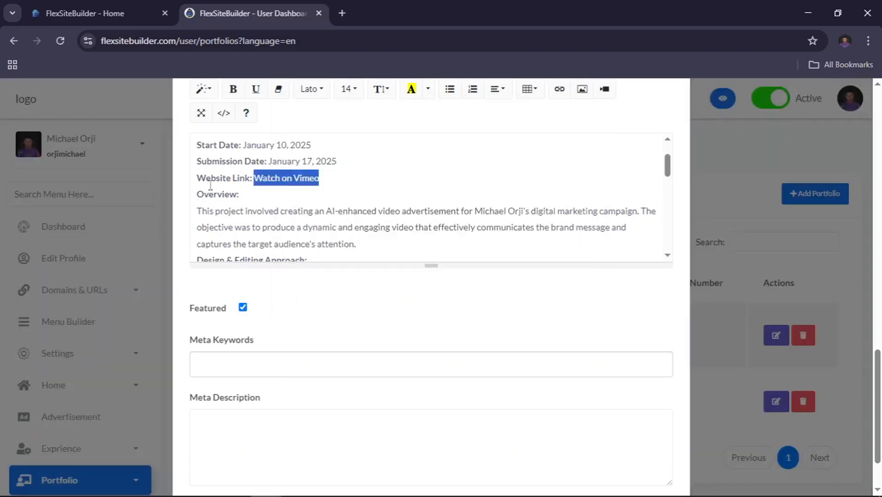
- Check the rest of the pasted content, then copy the generated meta keywords from the ChatGPT answer
{"action": "scroll", "coordinate": [230, 165], "scroll_direction": "down", "scroll_amount": 8}
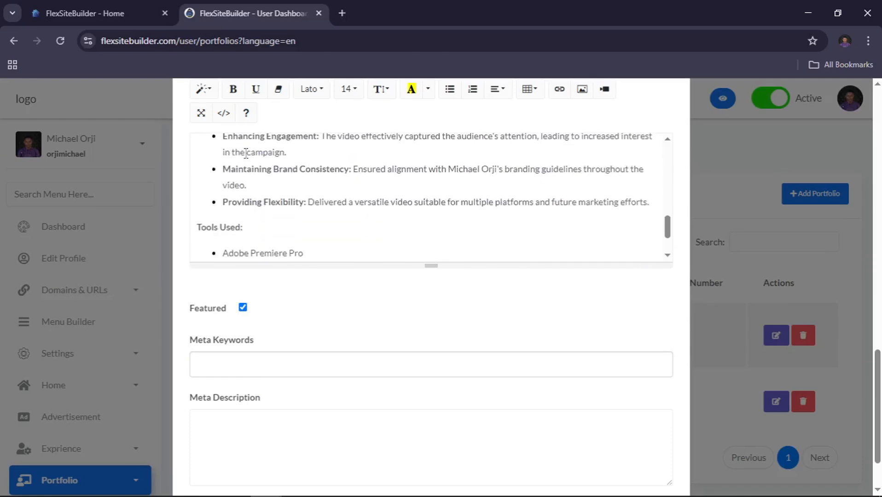
{"action": "scroll", "coordinate": [255, 238], "scroll_direction": "down", "scroll_amount": 3}
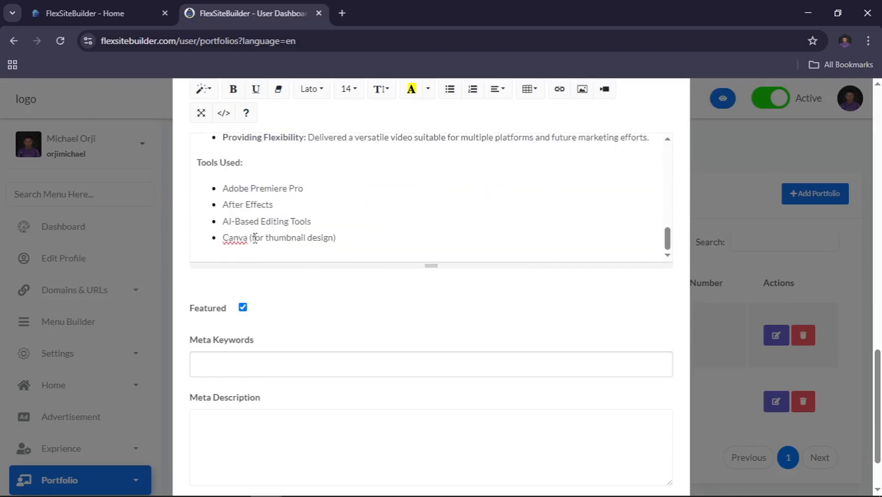
{"action": "left_click", "coordinate": [297, 368]}
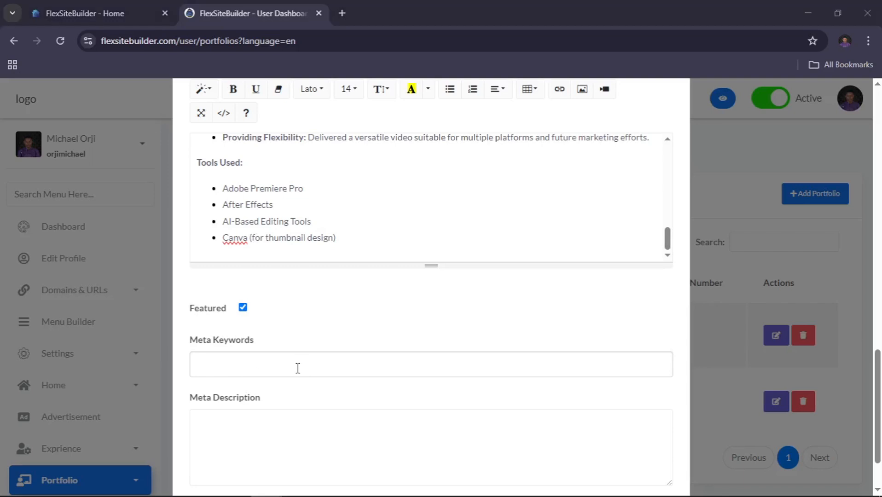
{"action": "key", "text": "alt+Tab"}
{"action": "key", "text": "alt+Tab"}
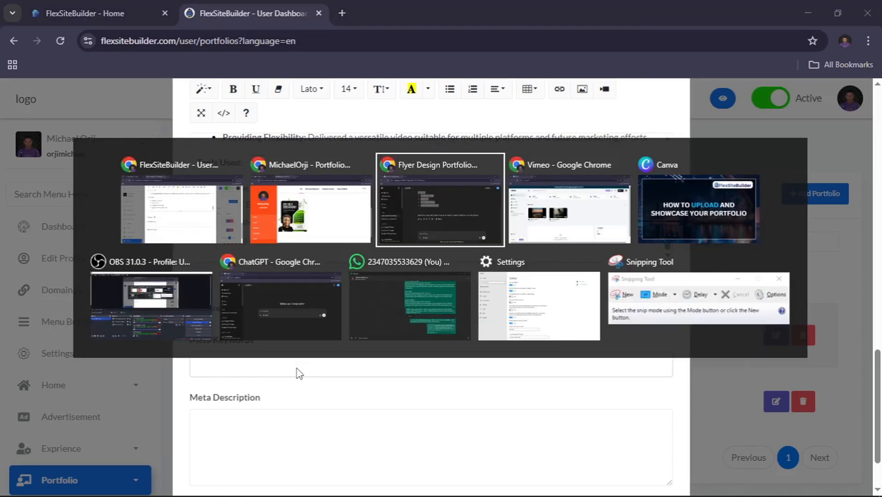
{"action": "scroll", "coordinate": [409, 268], "scroll_direction": "up", "scroll_amount": 10}
{"action": "scroll", "coordinate": [408, 268], "scroll_direction": "up", "scroll_amount": 10}
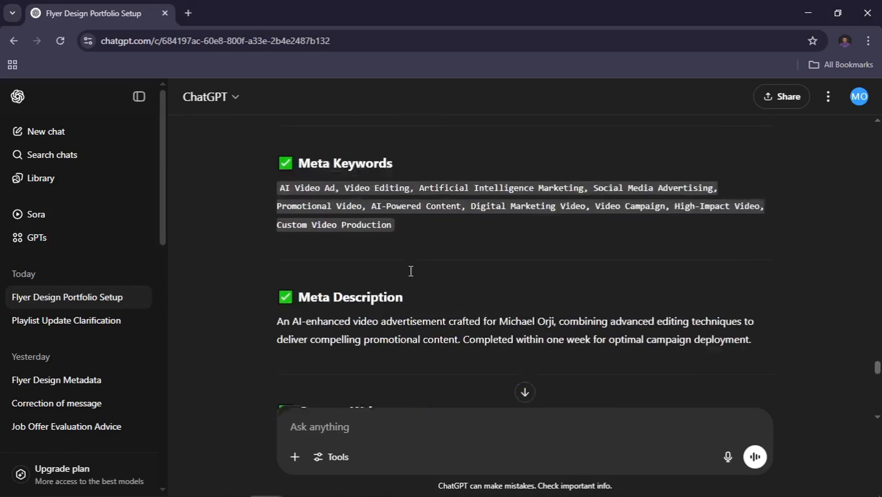
{"action": "scroll", "coordinate": [409, 268], "scroll_direction": "down", "scroll_amount": 2}
{"action": "left_click_drag", "start_coordinate": [409, 281], "coordinate": [256, 244]}
{"action": "key", "text": "ctrl+c"}
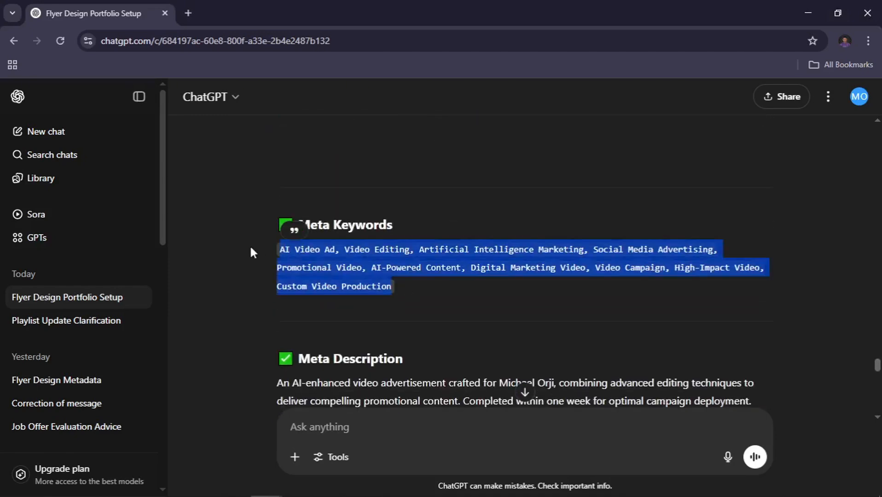
- Paste the copied keywords into the Meta Keywords field of the FlexSiteBuilder portfolio form
{"action": "key", "text": "alt+Tab"}
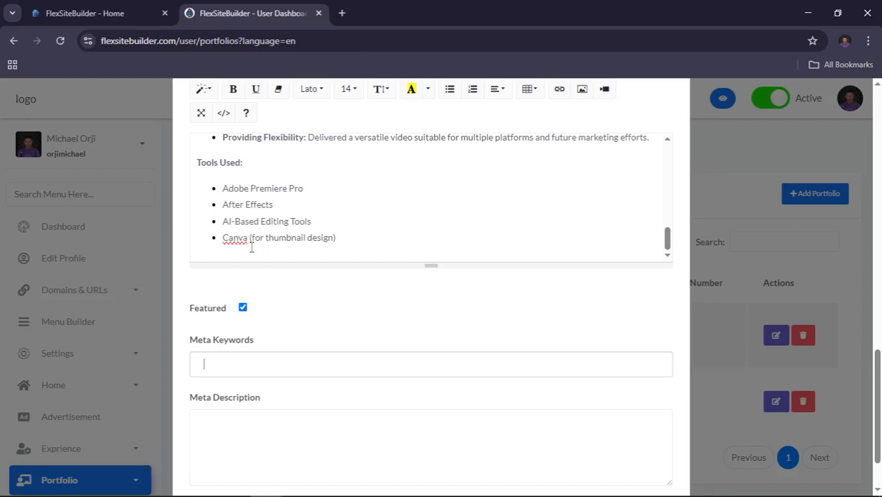
{"action": "type", "text": "on"}
{"action": "key", "text": "ctrl+v"}
{"action": "scroll", "coordinate": [237, 372], "scroll_direction": "down", "scroll_amount": 3}
- Copy the generated meta description from ChatGPT and paste it into the form's Meta Description field
{"action": "key", "text": "alt+Tab"}
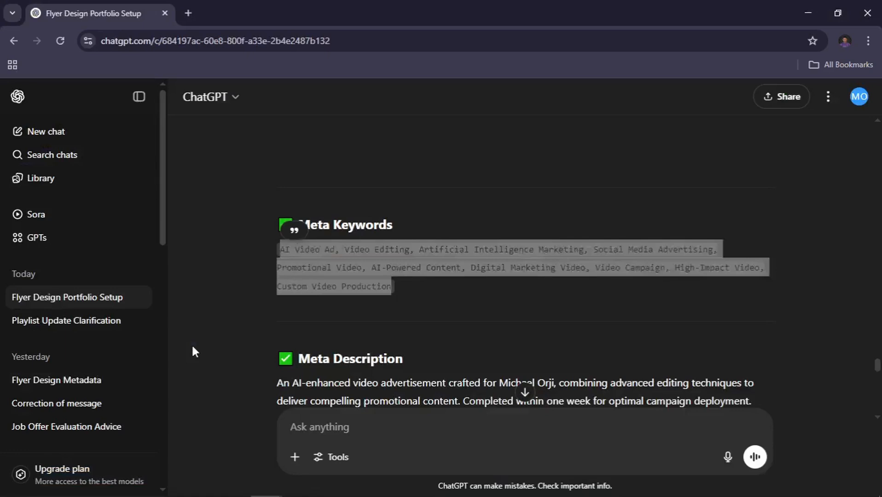
{"action": "scroll", "coordinate": [492, 403], "scroll_direction": "down", "scroll_amount": 5}
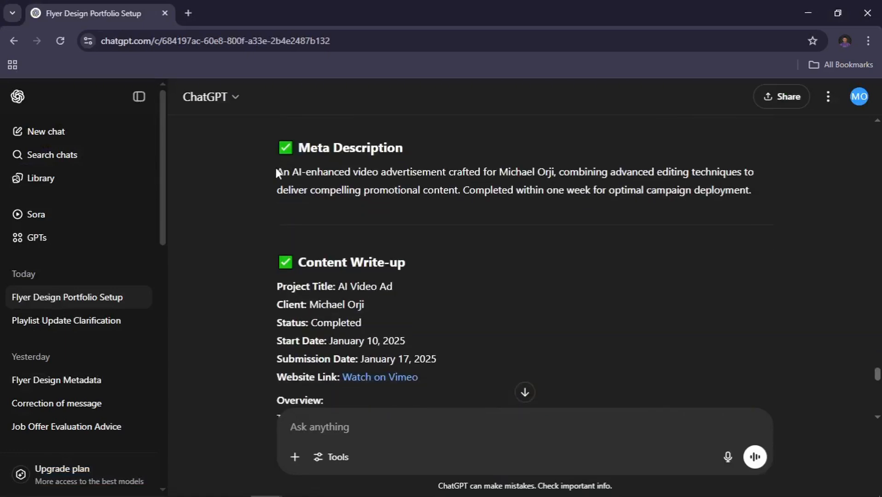
{"action": "left_click_drag", "start_coordinate": [277, 171], "coordinate": [764, 203]}
{"action": "key", "text": "ctrl+c"}
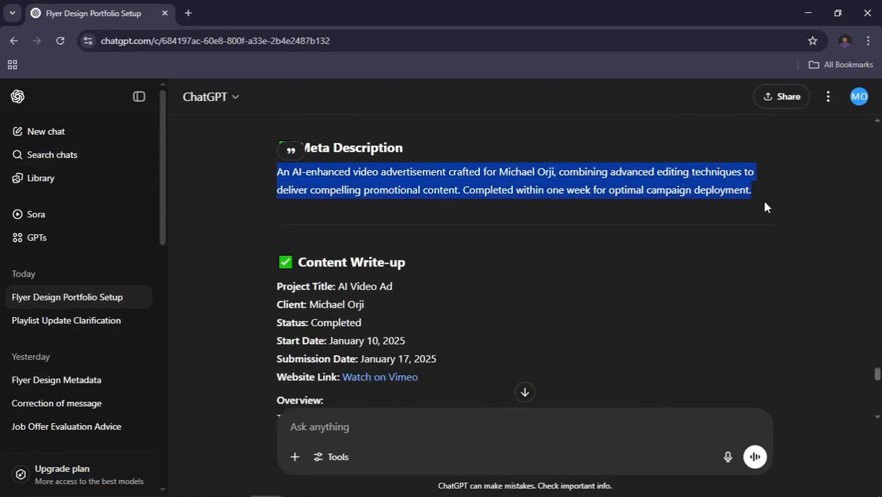
{"action": "key", "text": "alt+Tab"}
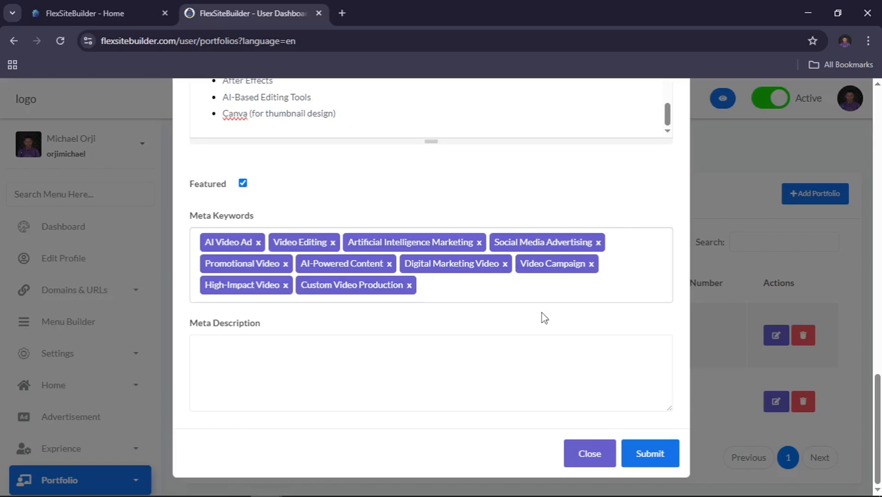
{"action": "left_click", "coordinate": [488, 356]}
{"action": "key", "text": "ctrl+v"}
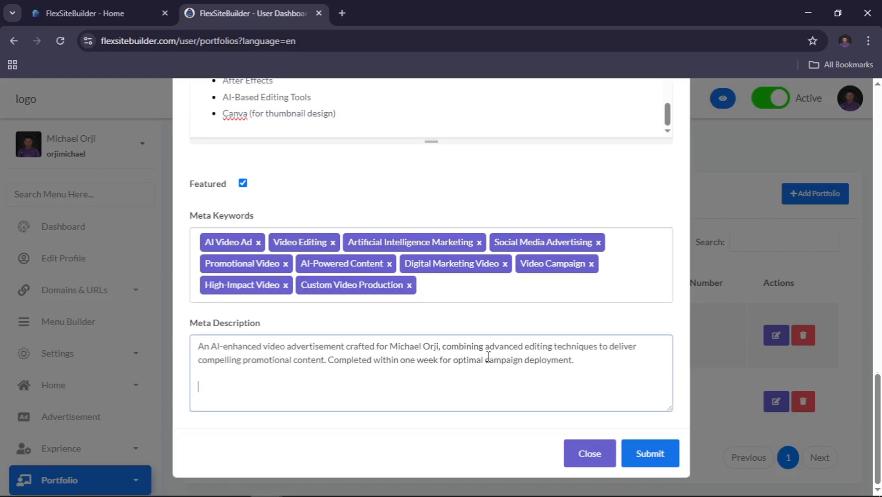
- Add two blank lines above the Project Title line in the Content field and open the video insertion dialog
{"action": "scroll", "coordinate": [488, 356], "scroll_direction": "up", "scroll_amount": 5}
{"action": "scroll", "coordinate": [488, 356], "scroll_direction": "up", "scroll_amount": 3}
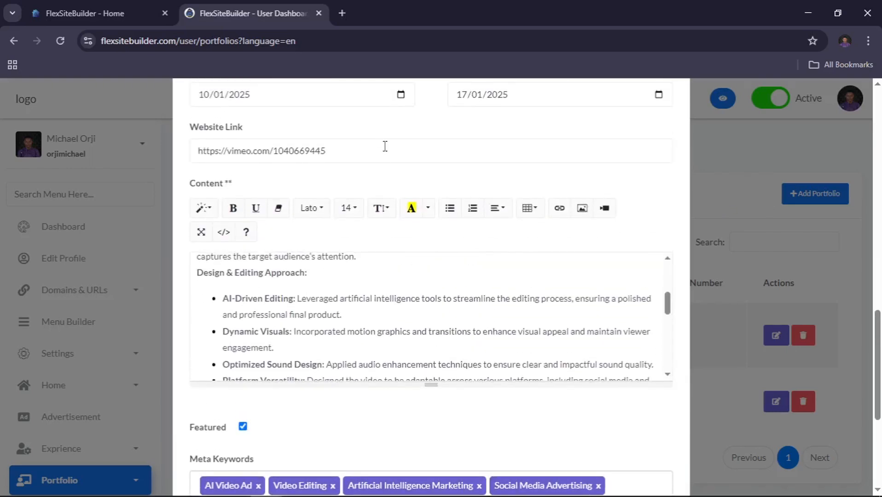
{"action": "scroll", "coordinate": [384, 145], "scroll_direction": "up", "scroll_amount": 5}
{"action": "scroll", "coordinate": [367, 311], "scroll_direction": "down", "scroll_amount": 5}
{"action": "scroll", "coordinate": [367, 311], "scroll_direction": "down", "scroll_amount": 1}
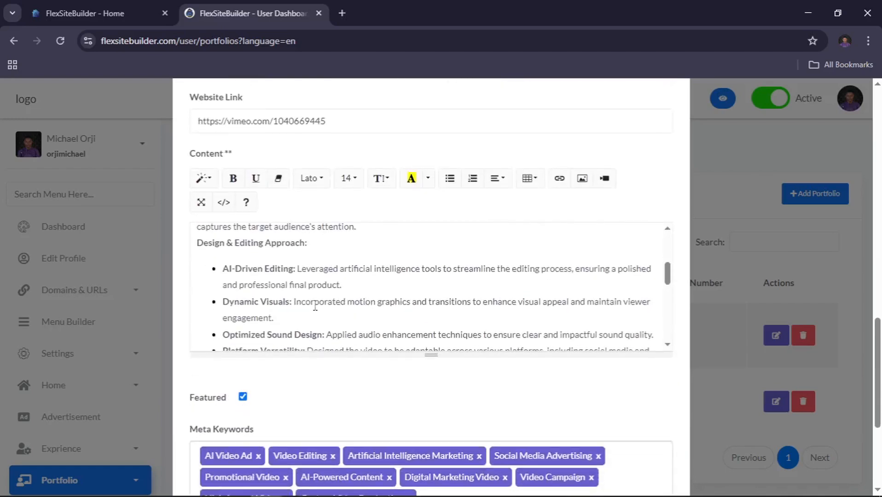
{"action": "scroll", "coordinate": [311, 305], "scroll_direction": "up", "scroll_amount": 10}
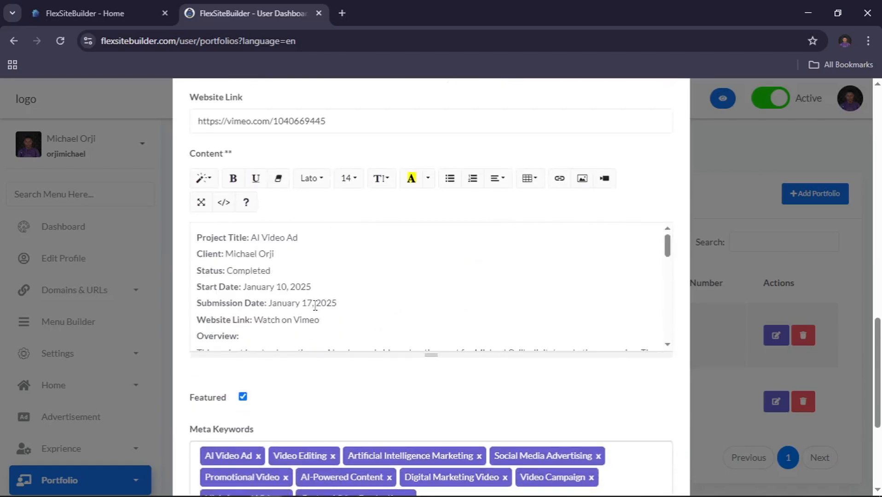
{"action": "left_click", "coordinate": [198, 239]}
{"action": "key", "text": "Return"}
{"action": "key", "text": "Return"}
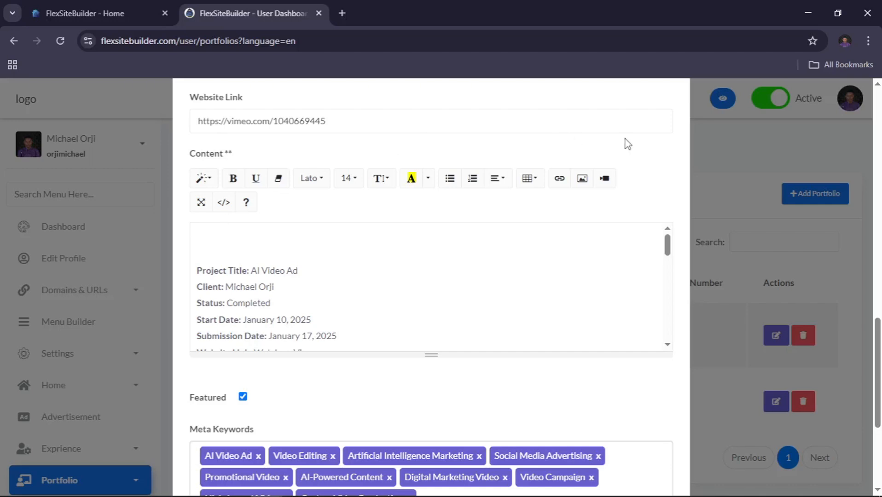
{"action": "left_click", "coordinate": [604, 182]}
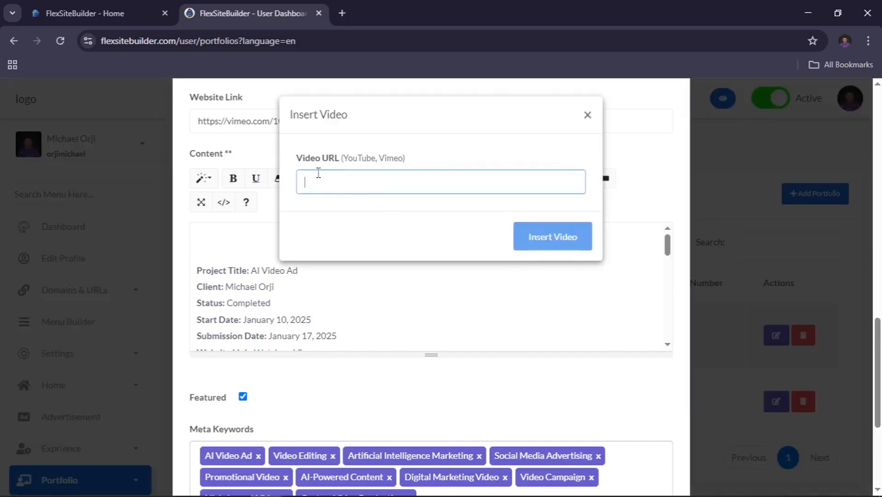
{"action": "key", "text": "ctrl+v"}
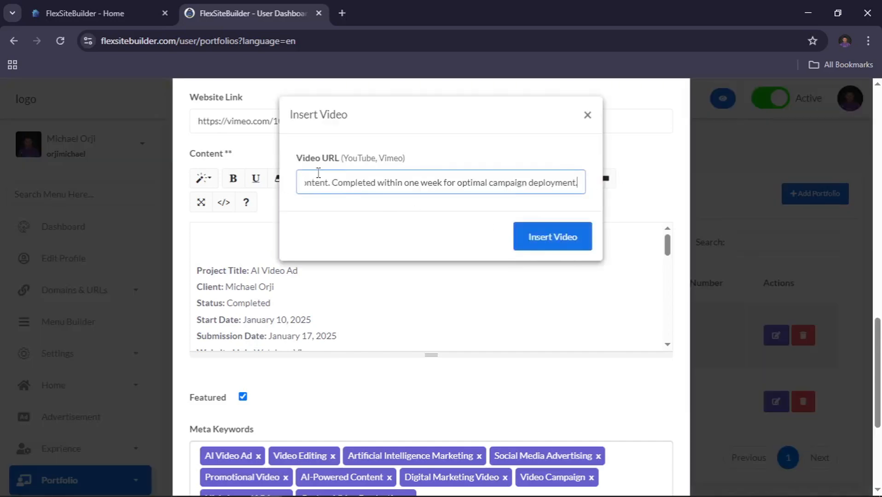
{"action": "key", "text": "ctrl+a"}
{"action": "key", "text": "BackSpace"}
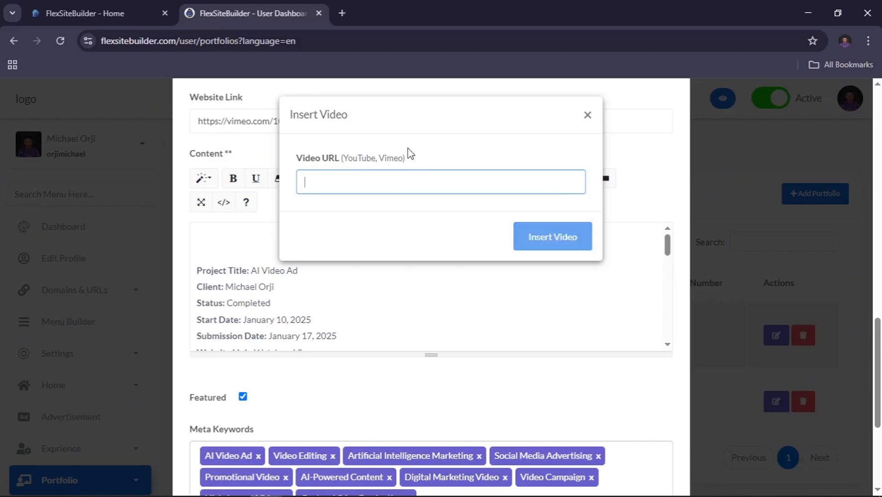
- Switch to the Vimeo window and copy the link of the Cnettra Ads Video
{"action": "key", "text": "alt+Tab"}
{"action": "key", "text": "alt+Tab"}
{"action": "key", "text": "alt+Tab"}
{"action": "mouse_move", "coordinate": [417, 245]}
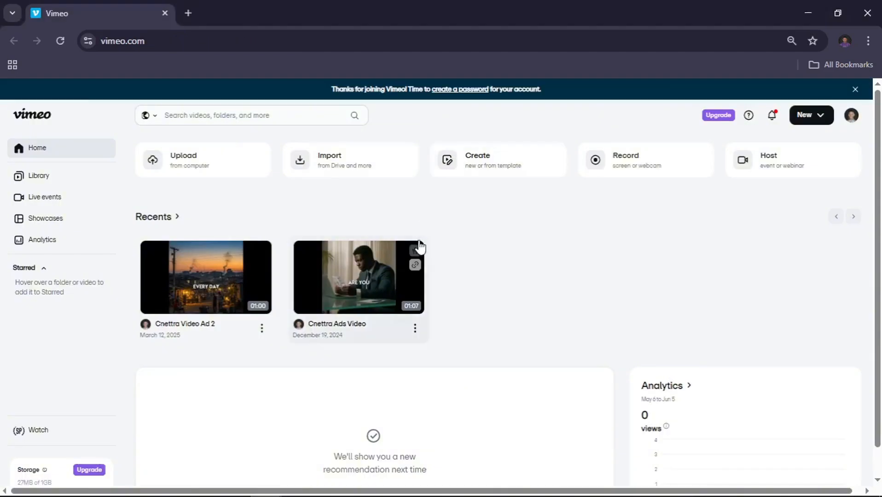
{"action": "left_click", "coordinate": [414, 266]}
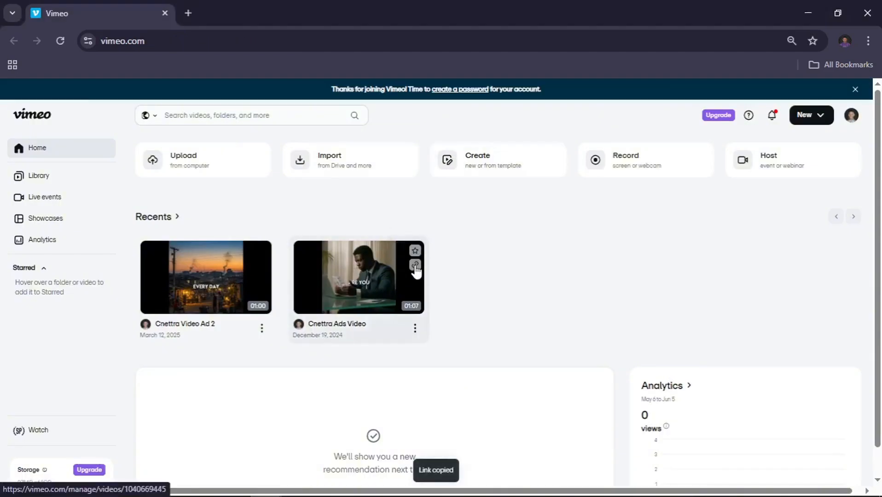
{"action": "key", "text": "alt+Tab"}
{"action": "left_click", "coordinate": [349, 187]}
{"action": "key", "text": "ctrl+v"}
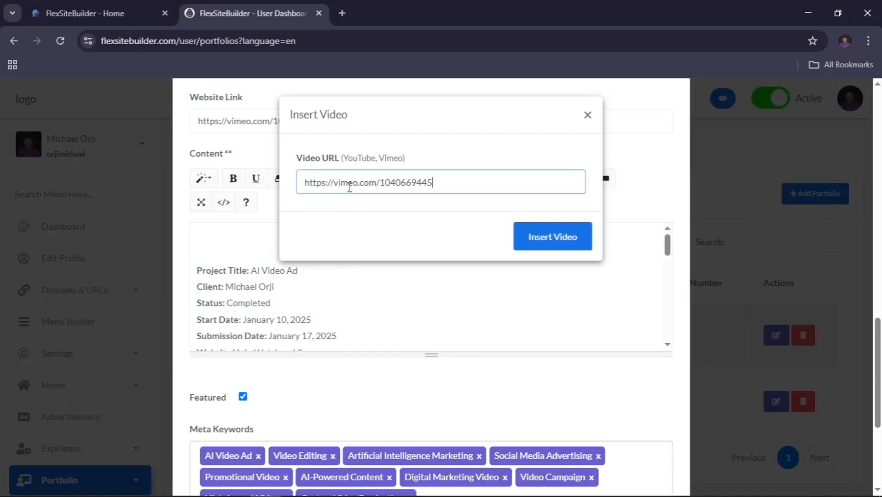
{"action": "left_click", "coordinate": [554, 235]}
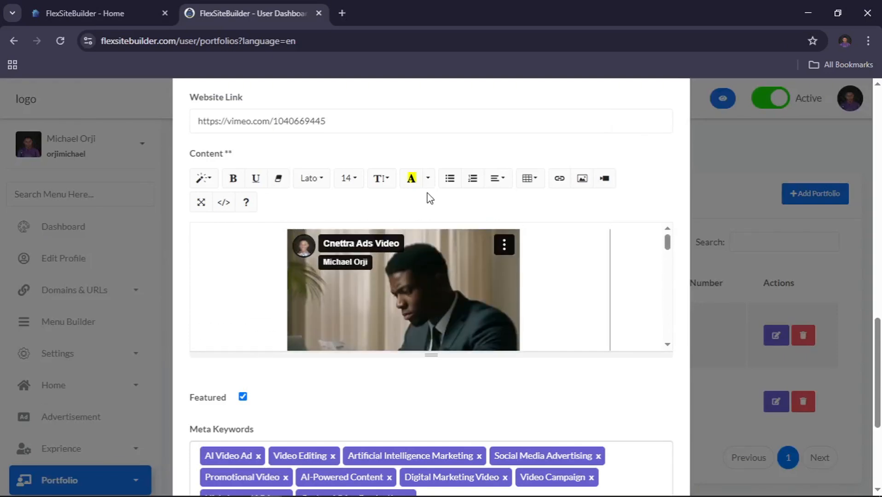
- Review the content, meta keywords and meta description, then submit the AI Video Ad portfolio entry
{"action": "scroll", "coordinate": [427, 197], "scroll_direction": "down", "scroll_amount": 5}
{"action": "scroll", "coordinate": [427, 193], "scroll_direction": "up", "scroll_amount": 2}
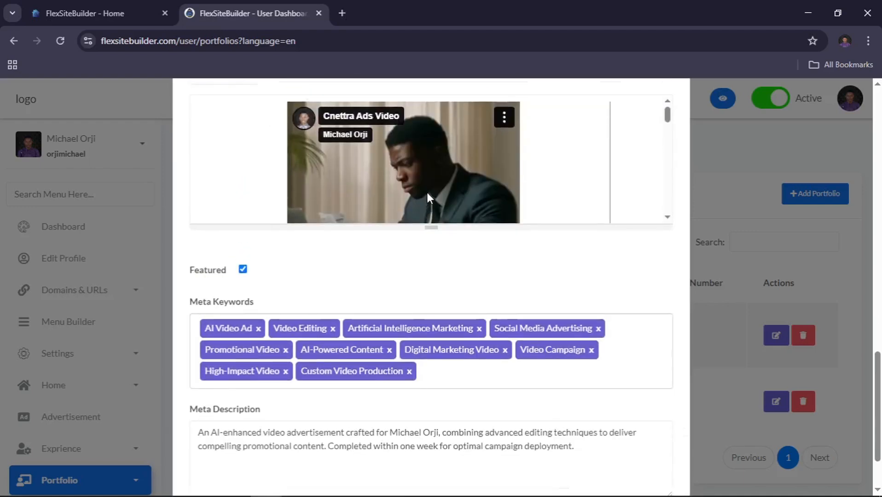
{"action": "scroll", "coordinate": [427, 192], "scroll_direction": "down", "scroll_amount": 5}
{"action": "scroll", "coordinate": [428, 193], "scroll_direction": "down", "scroll_amount": 3}
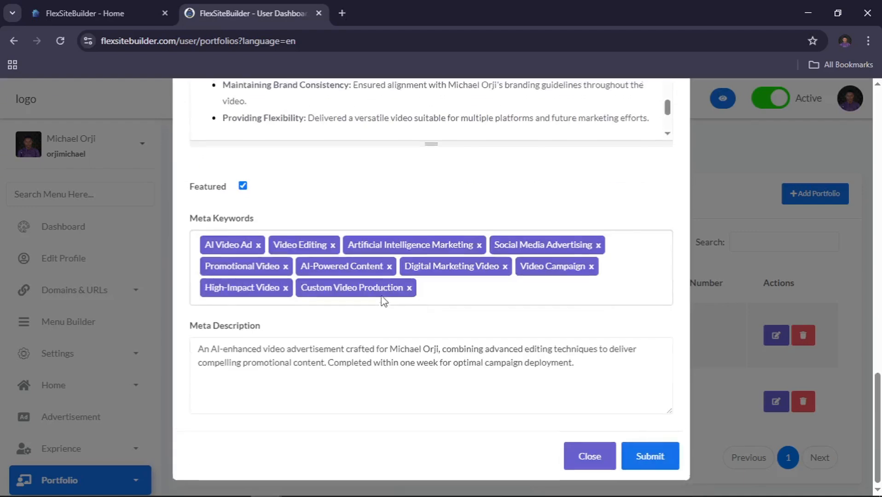
{"action": "left_click", "coordinate": [647, 458]}
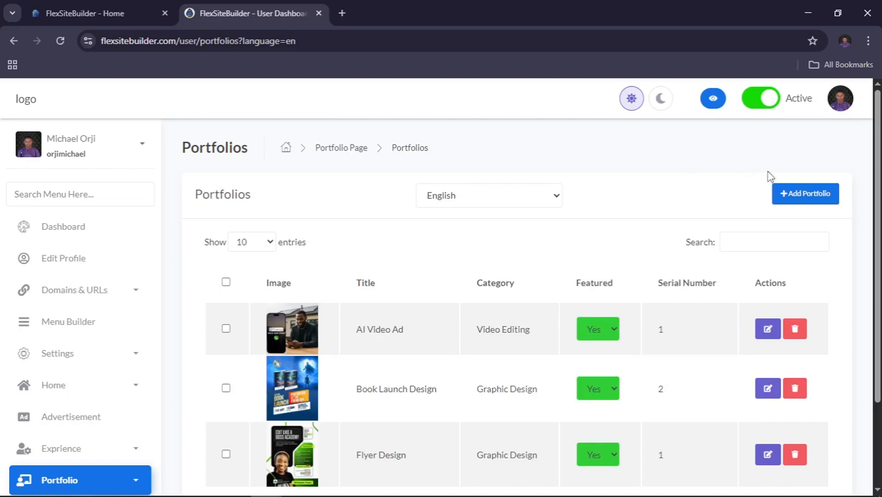
- Start a new portfolio entry and upload FlexSiteBuilder.PNG from the 0.1 DESIGN CHALLENGE folder as its slider image
{"action": "left_click", "coordinate": [791, 193]}
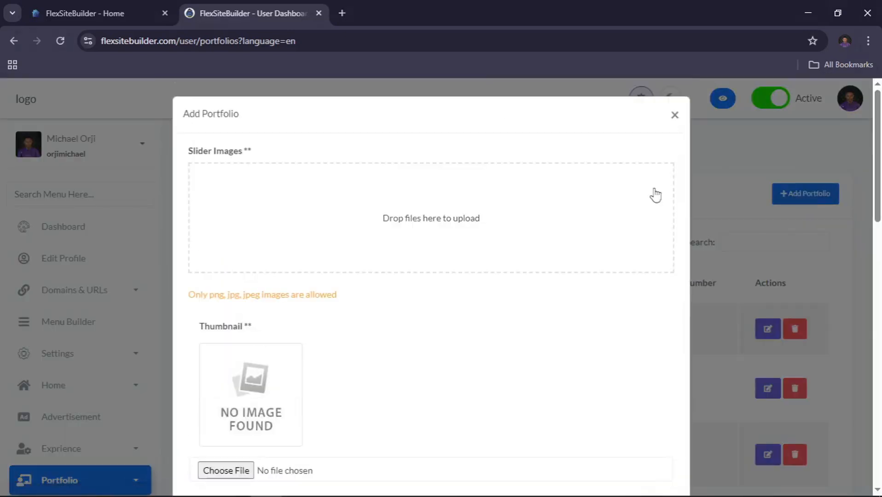
{"action": "left_click", "coordinate": [380, 229]}
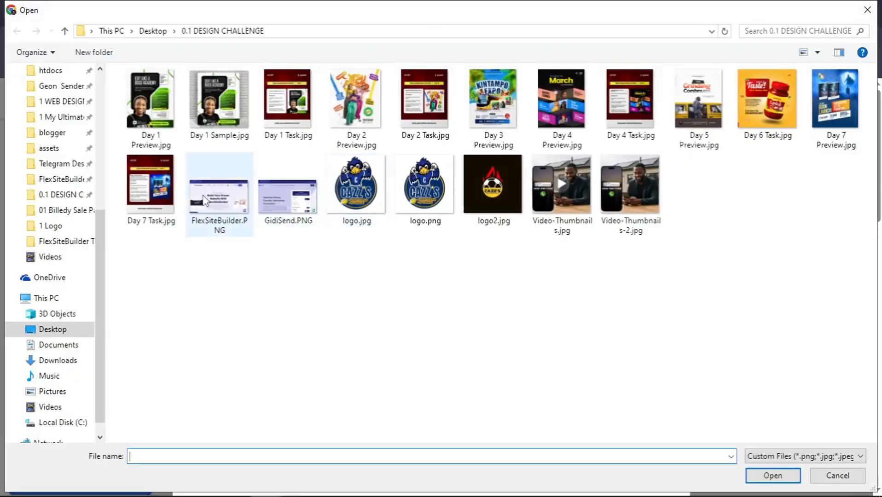
{"action": "left_click", "coordinate": [204, 201]}
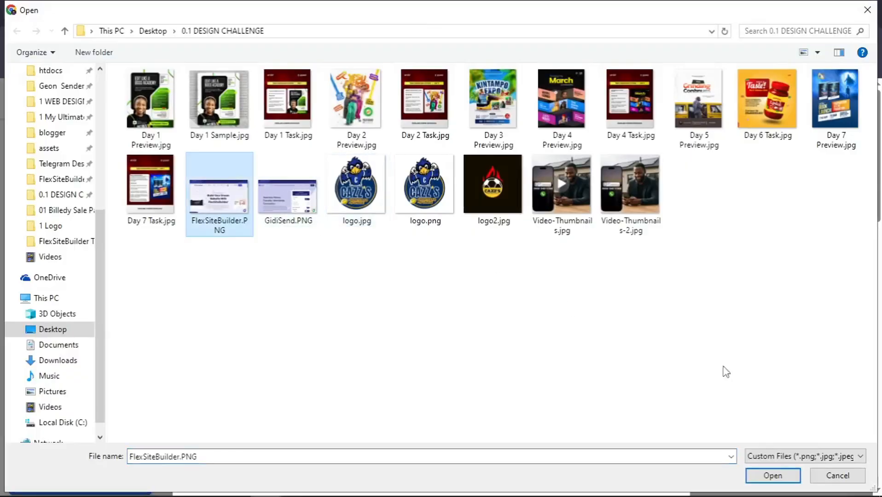
{"action": "left_click", "coordinate": [772, 475]}
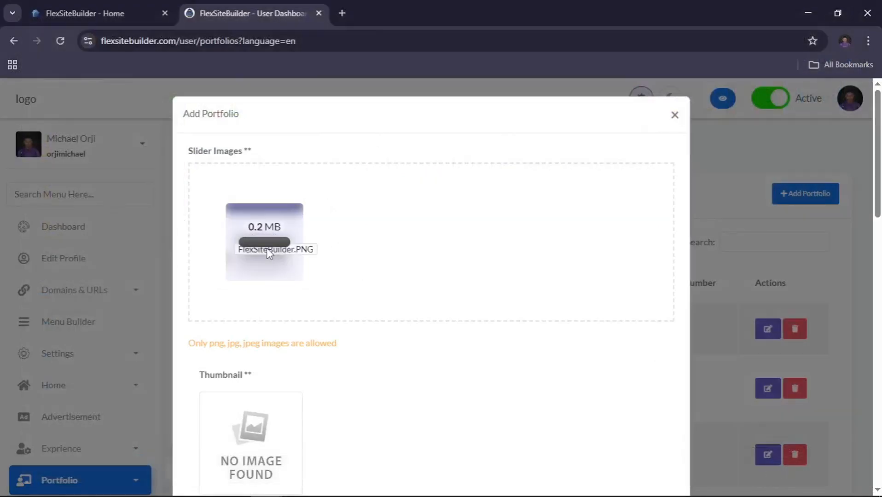
- Look at the live FlexSiteBuilder and GidiSend homepages in their browser windows
{"action": "key", "text": "alt+Tab"}
{"action": "key", "text": "alt+Tab"}
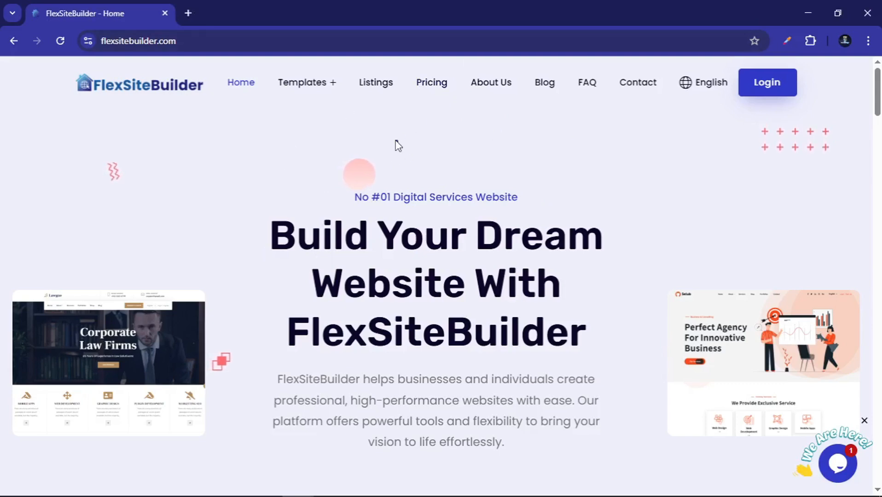
{"action": "key", "text": "alt+Tab"}
{"action": "key", "text": "alt+Tab"}
{"action": "key", "text": "alt+Tab"}
{"action": "key", "text": "alt+Tab"}
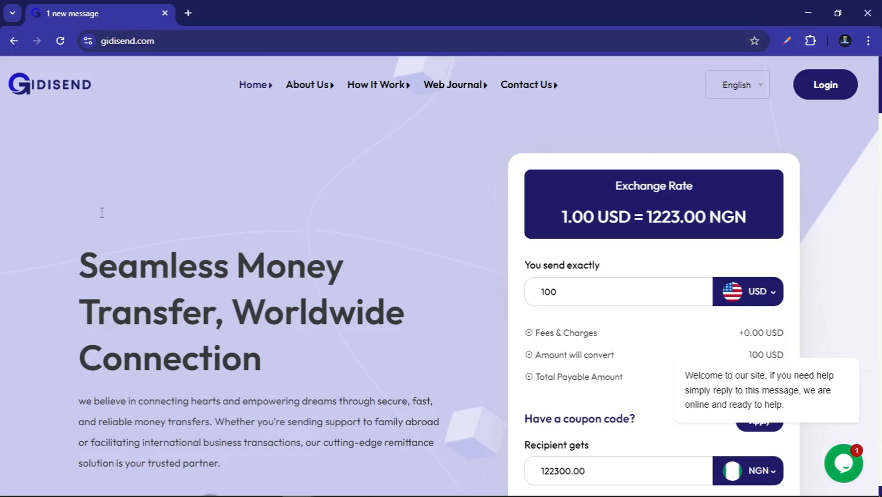
- Switch to Snipping Tool and capture the whole screen showing the GidiSend homepage as a new snip
{"action": "key", "text": "alt+Tab"}
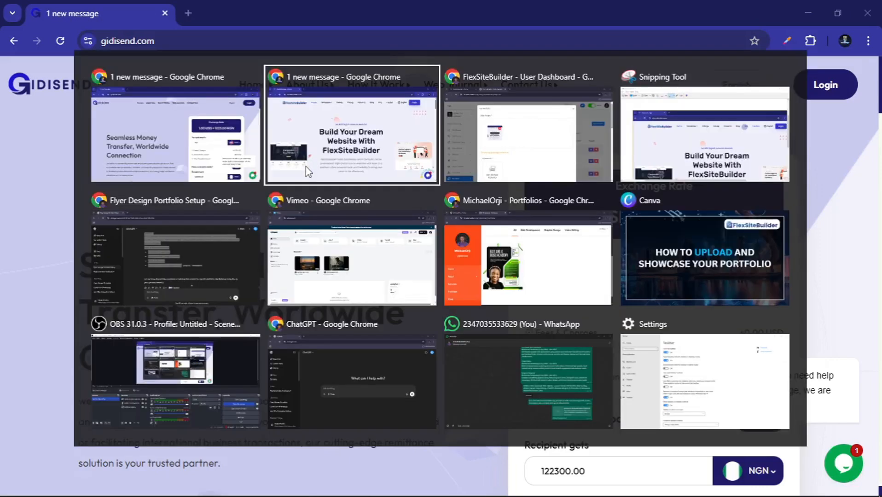
{"action": "key", "text": "alt+Tab"}
{"action": "key", "text": "alt+Tab"}
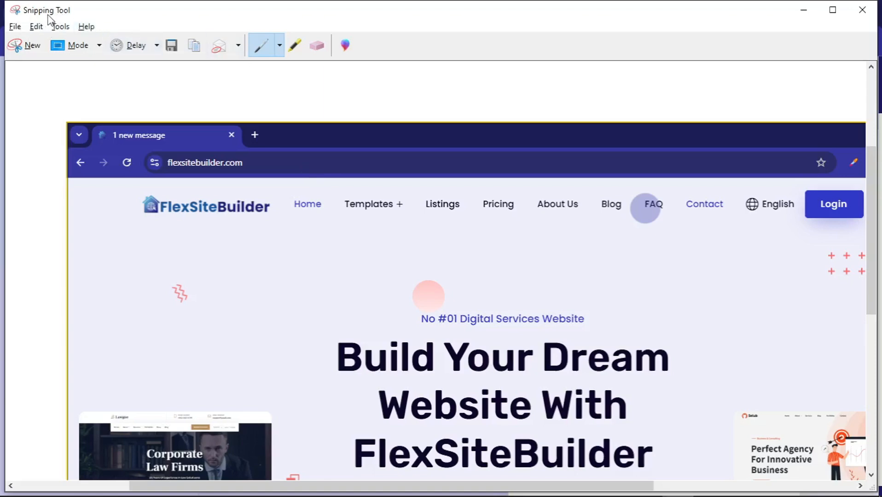
{"action": "left_click", "coordinate": [21, 46]}
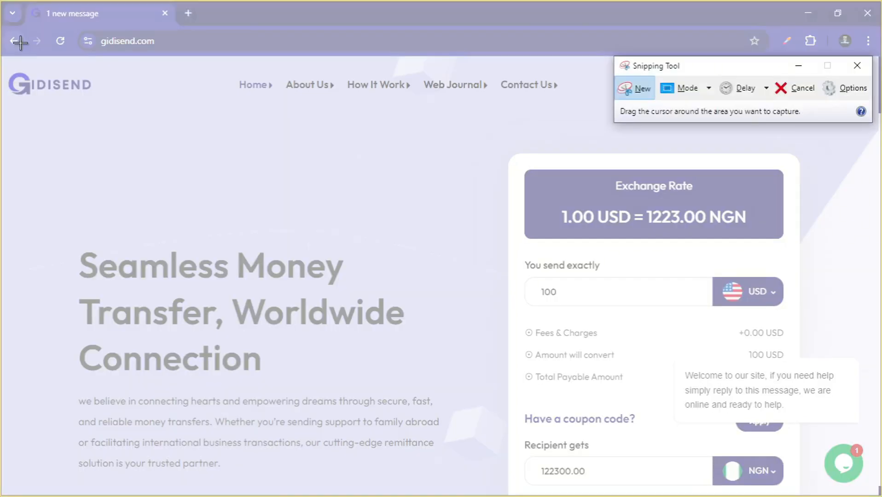
{"action": "left_click_drag", "start_coordinate": [1, 1], "coordinate": [881, 496]}
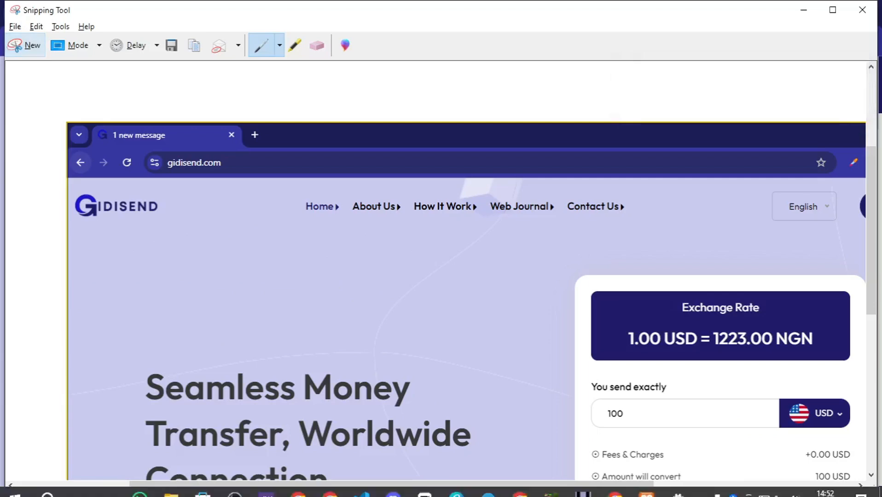
- Open the save dialog for the GidiSend snip, cancel it, and close Snipping Tool without saving
{"action": "left_click", "coordinate": [173, 47]}
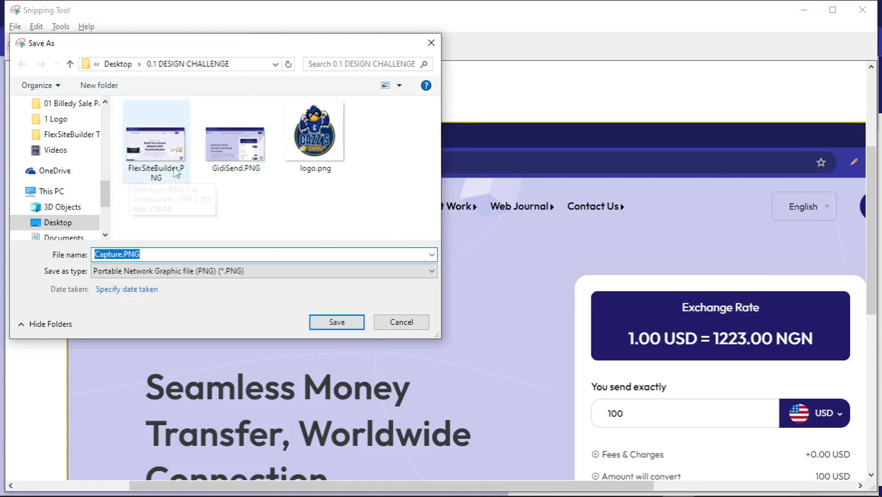
{"action": "left_click", "coordinate": [433, 38]}
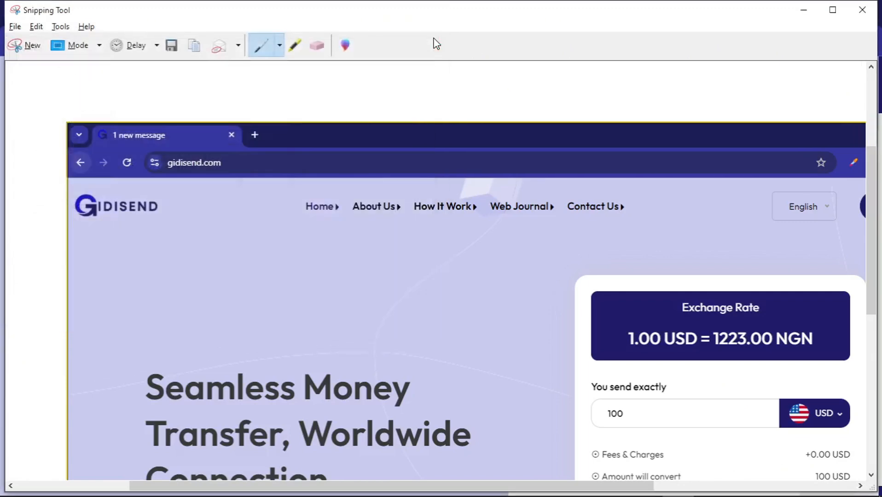
{"action": "left_click", "coordinate": [862, 10]}
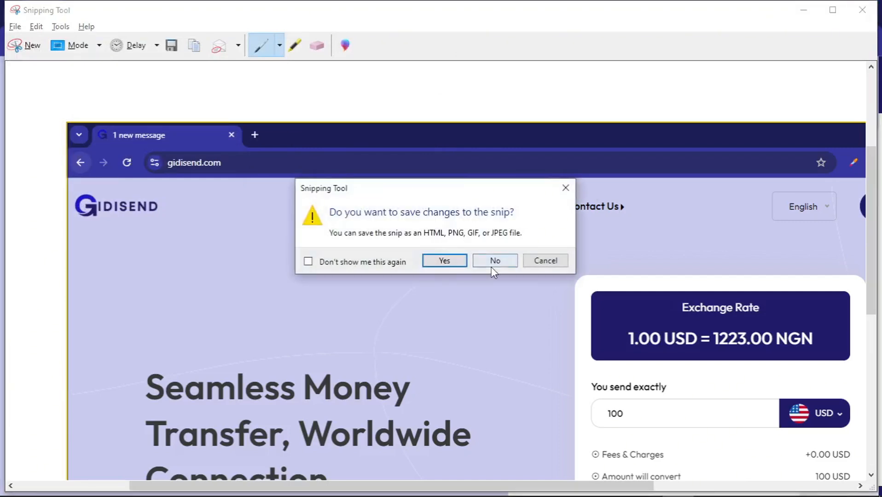
{"action": "left_click", "coordinate": [494, 270]}
- Return to the new portfolio form and choose FlexSiteBuilder.PNG as the thumbnail image
{"action": "key", "text": "alt+Tab"}
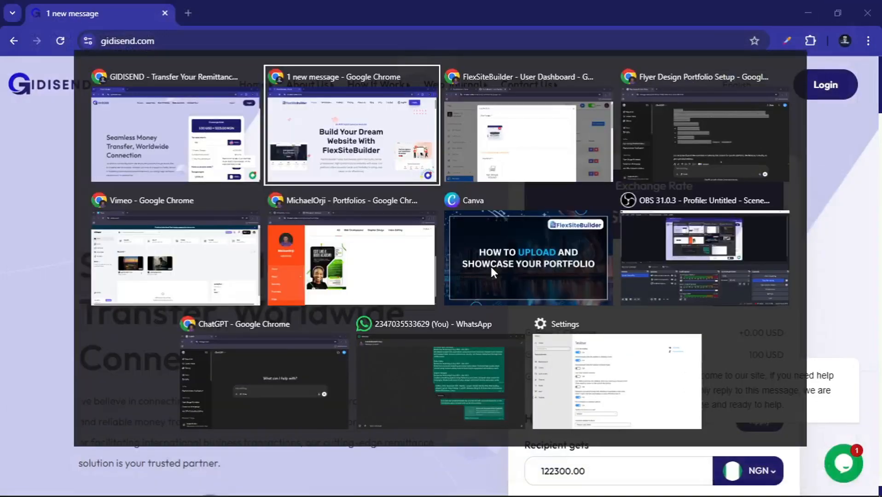
{"action": "key", "text": "alt+Tab"}
{"action": "scroll", "coordinate": [304, 313], "scroll_direction": "down", "scroll_amount": 3}
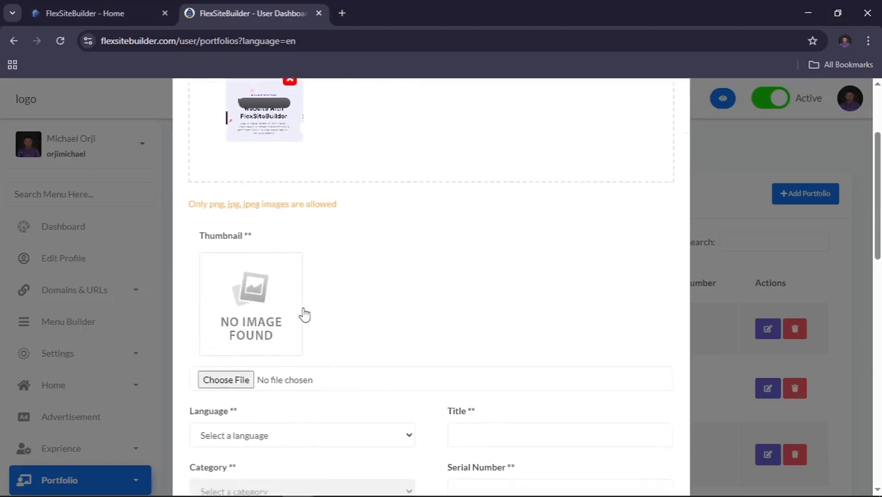
{"action": "left_click", "coordinate": [222, 380]}
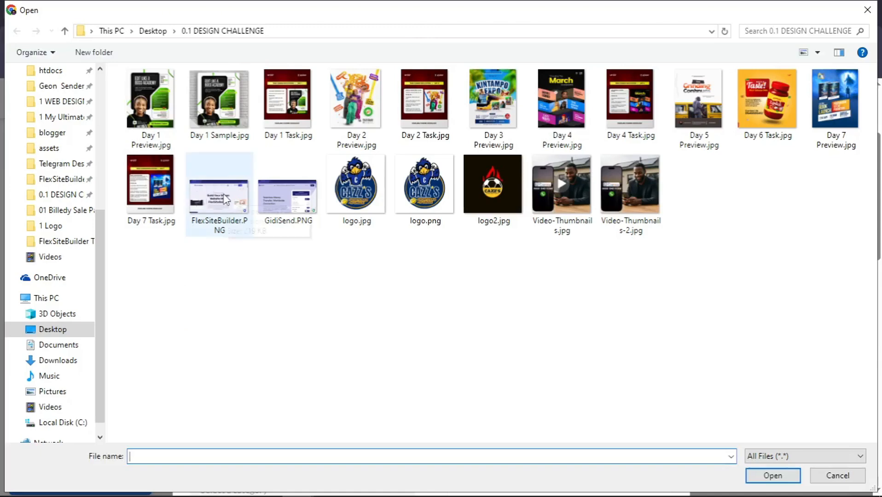
{"action": "double_click", "coordinate": [225, 199]}
- Set the portfolio entry's language to English and its title to FlexSiteBuilder
{"action": "scroll", "coordinate": [525, 319], "scroll_direction": "down", "scroll_amount": 3}
{"action": "left_click", "coordinate": [283, 276]}
{"action": "left_click", "coordinate": [213, 314]}
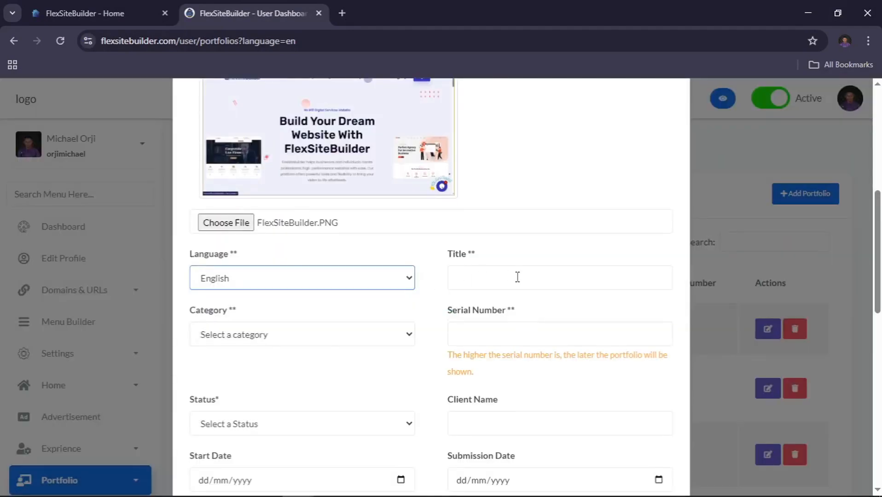
{"action": "left_click", "coordinate": [517, 276]}
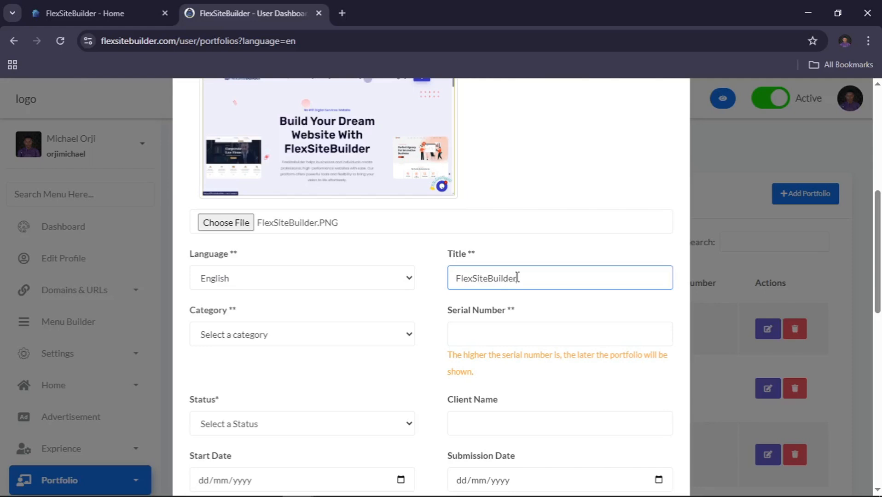
- Choose Web Development as the portfolio category and enter 1 as the serial number
{"action": "left_click", "coordinate": [341, 336]}
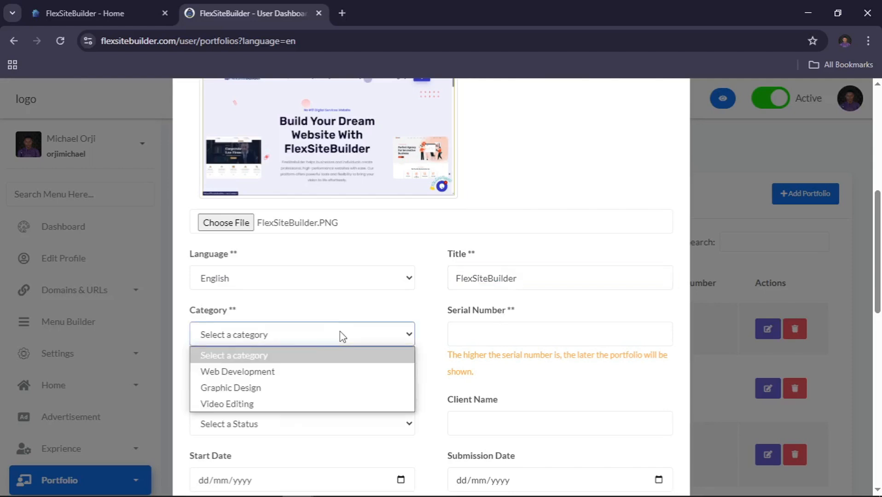
{"action": "left_click", "coordinate": [230, 376]}
{"action": "left_click", "coordinate": [477, 333]}
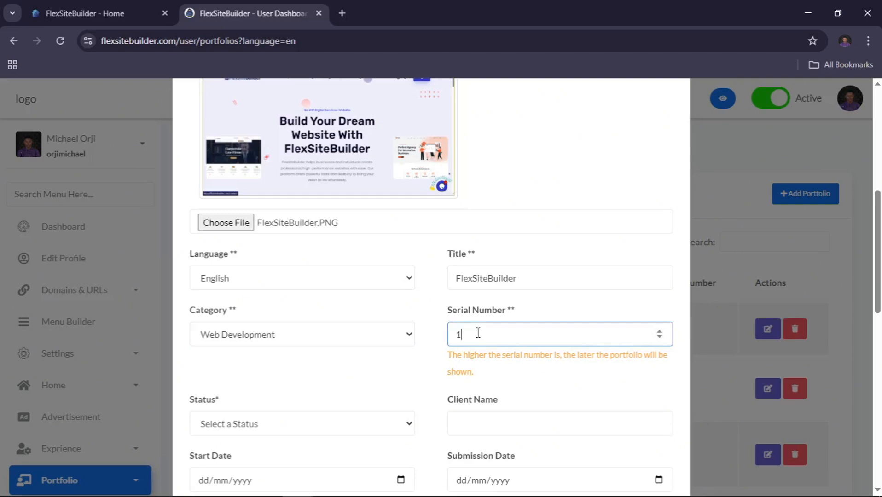
- Set the status to Completed and copy the title FlexSiteBuilder into the Client Name field
{"action": "scroll", "coordinate": [477, 332], "scroll_direction": "down", "scroll_amount": 2}
{"action": "left_click", "coordinate": [278, 338]}
{"action": "left_click", "coordinate": [240, 394]}
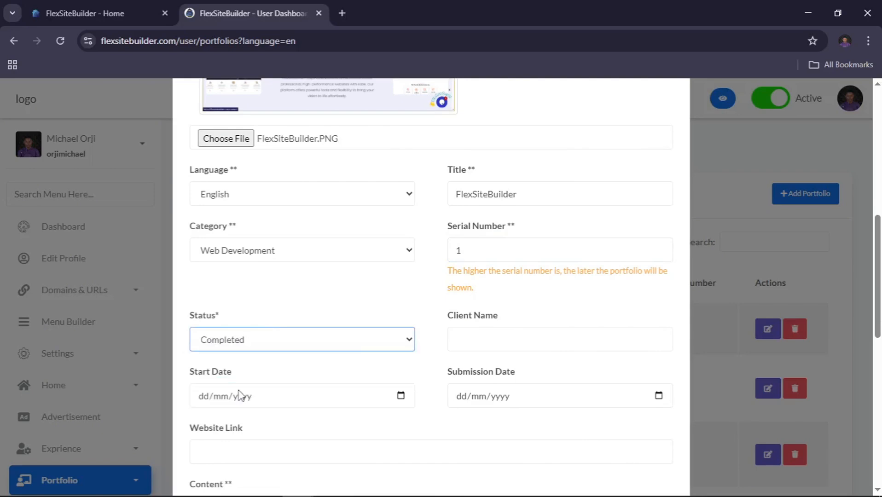
{"action": "left_click", "coordinate": [521, 342]}
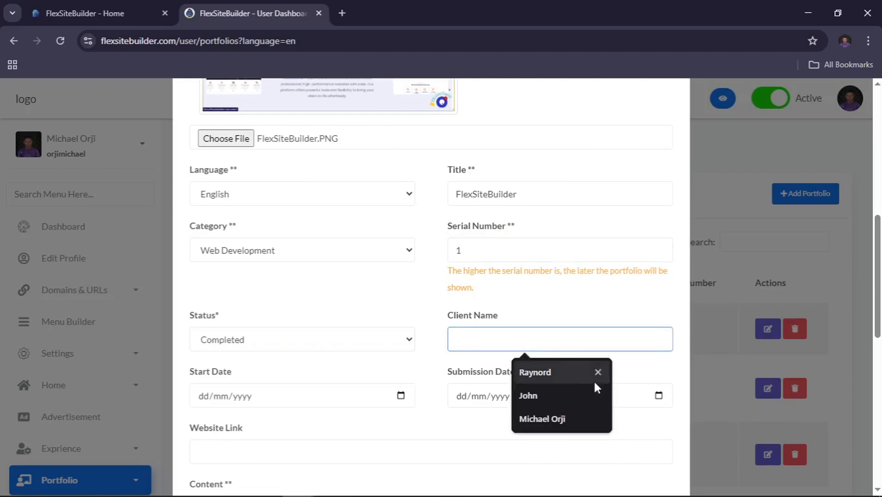
{"action": "left_click_drag", "start_coordinate": [531, 201], "coordinate": [363, 223]}
{"action": "key", "text": "ctrl+c"}
{"action": "left_click", "coordinate": [490, 345]}
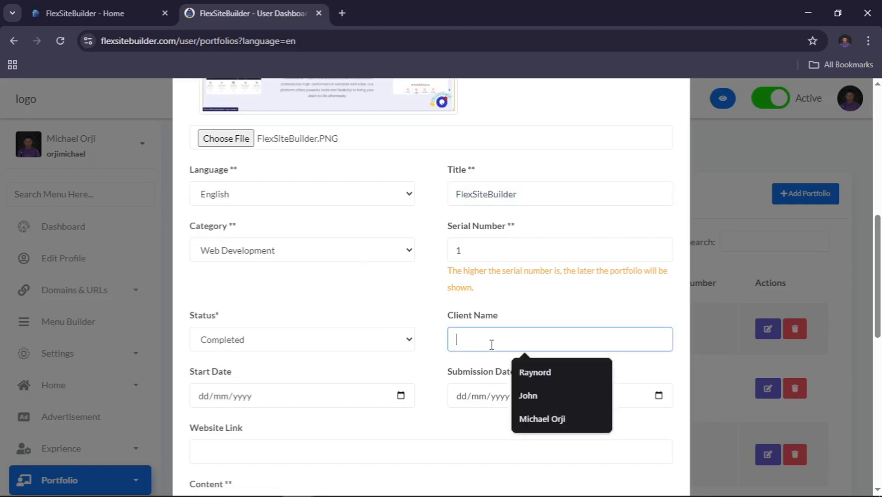
{"action": "key", "text": "ctrl+v"}
- Set the project's start date to 01/01/2025
{"action": "scroll", "coordinate": [491, 345], "scroll_direction": "down", "scroll_amount": 2}
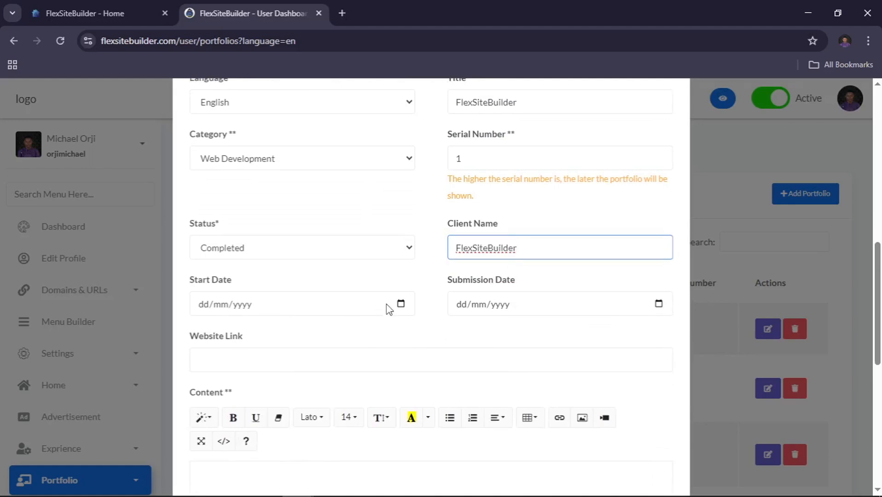
{"action": "left_click", "coordinate": [401, 305]}
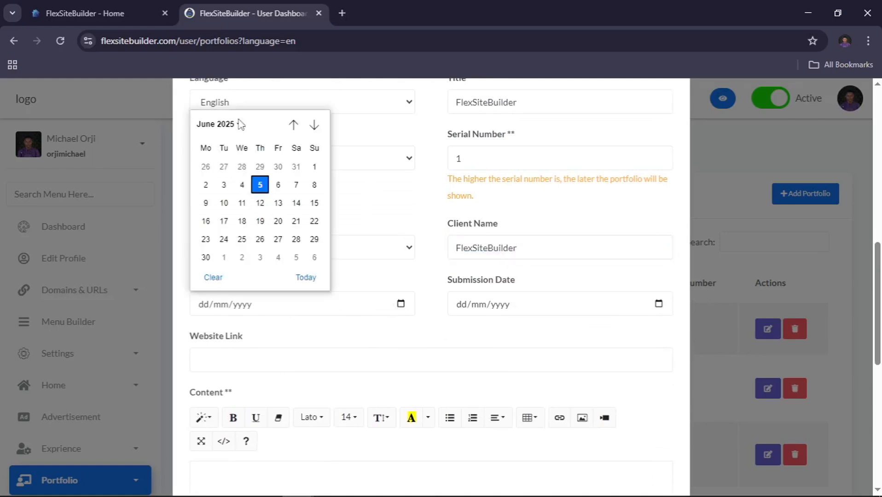
{"action": "left_click", "coordinate": [220, 124]}
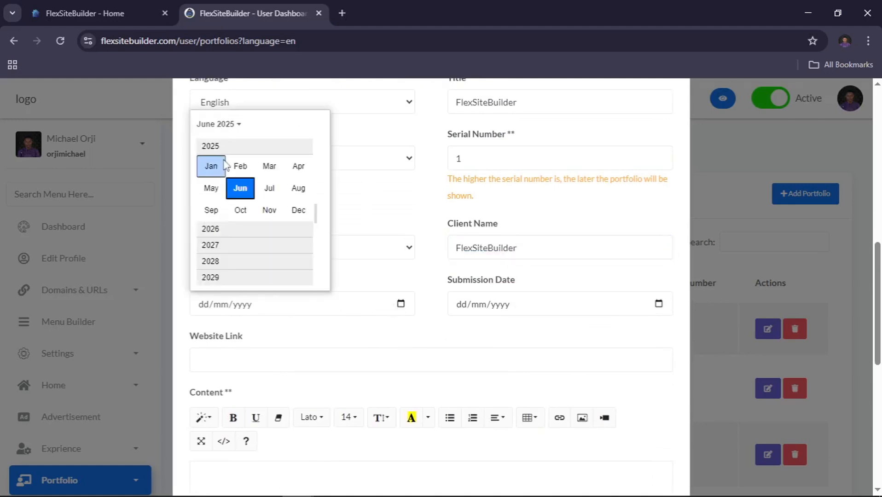
{"action": "left_click", "coordinate": [223, 168]}
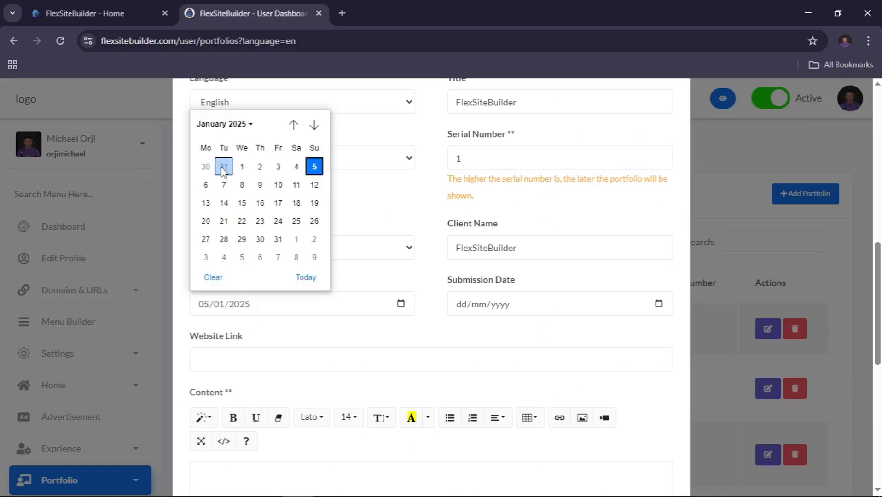
{"action": "left_click", "coordinate": [242, 166]}
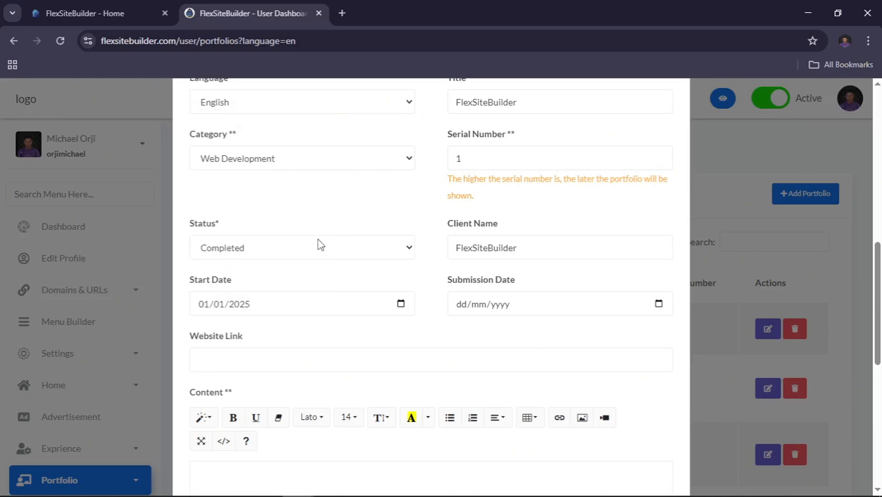
- Set the project's submission date to 20/03/2025
{"action": "left_click", "coordinate": [659, 305]}
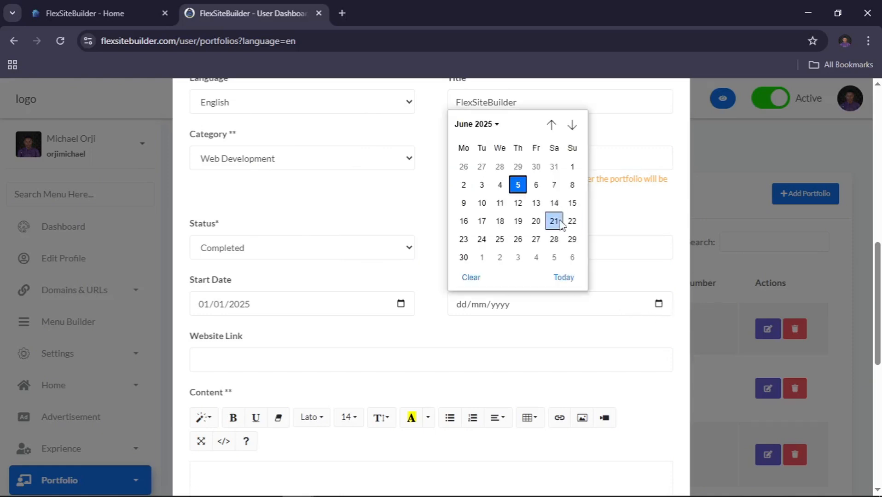
{"action": "left_click", "coordinate": [477, 124]}
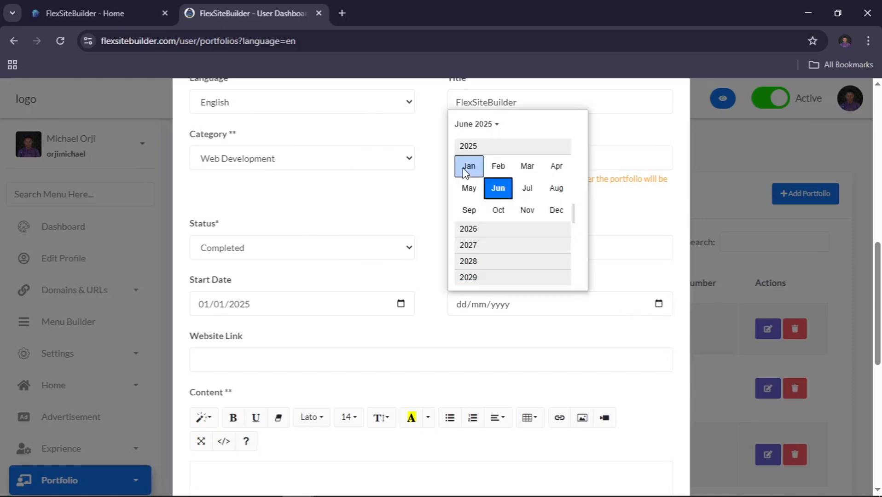
{"action": "left_click", "coordinate": [465, 167]}
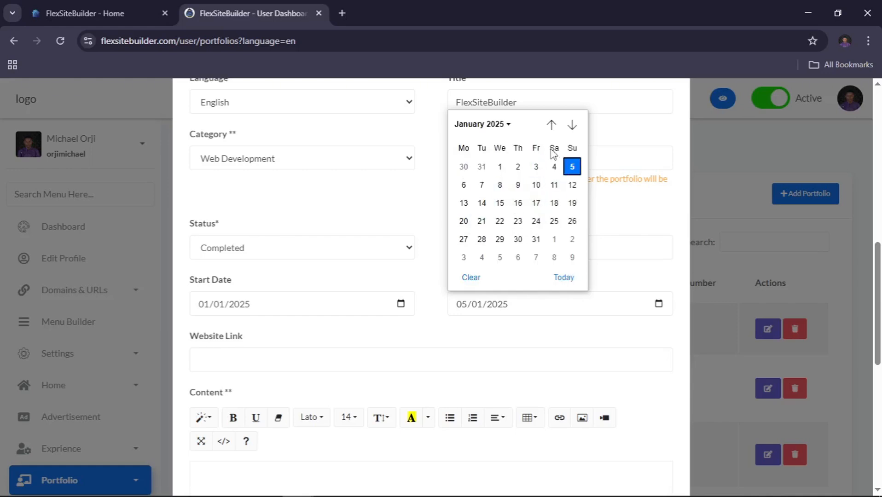
{"action": "left_click", "coordinate": [481, 124]}
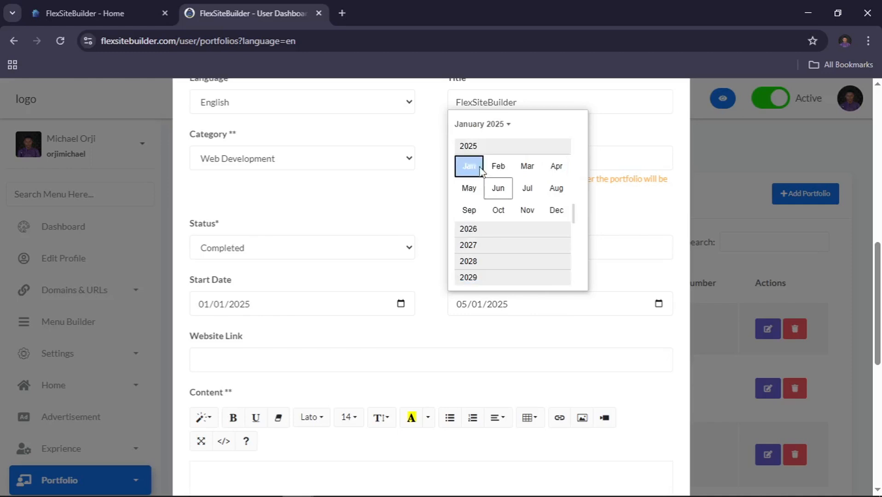
{"action": "left_click", "coordinate": [526, 168]}
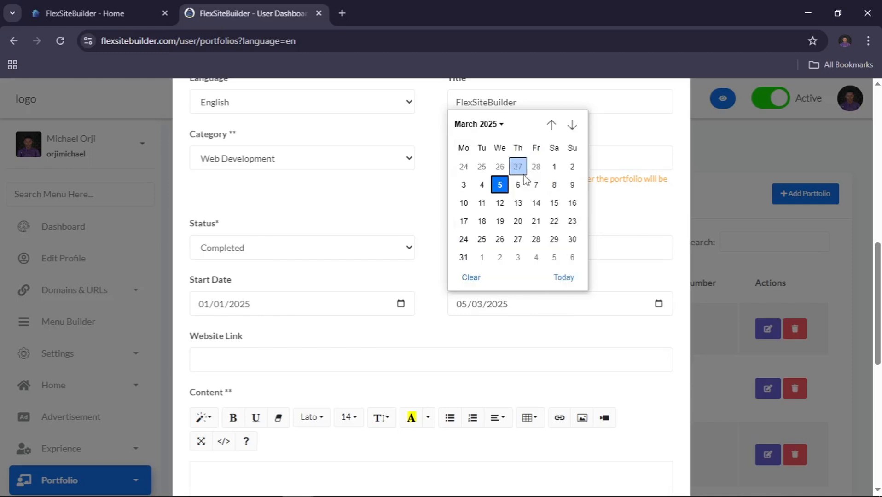
{"action": "left_click", "coordinate": [519, 222]}
{"action": "scroll", "coordinate": [445, 350], "scroll_direction": "down", "scroll_amount": 2}
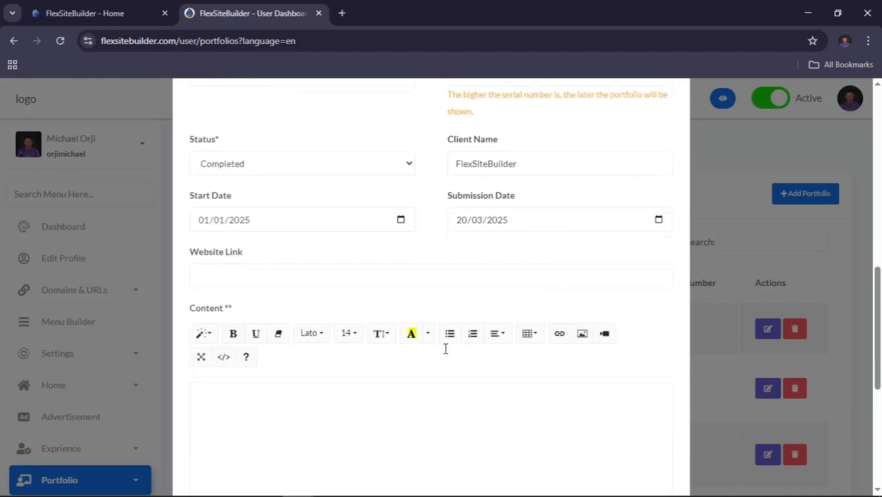
{"action": "left_click", "coordinate": [312, 256]}
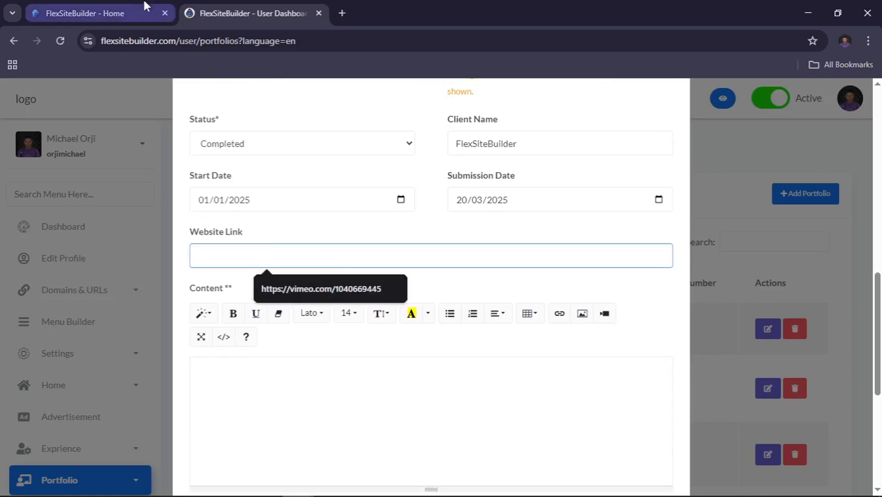
{"action": "key", "text": "alt+Tab"}
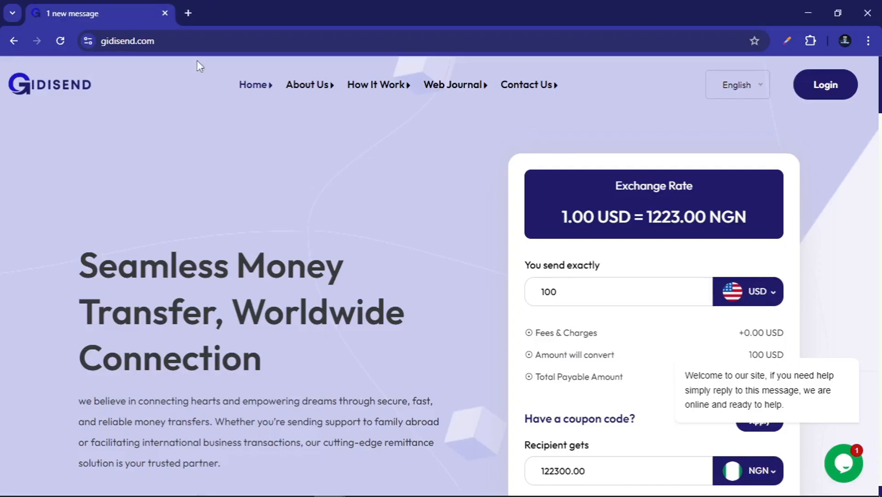
{"action": "key", "text": "alt+Tab"}
{"action": "left_click", "coordinate": [203, 40]}
{"action": "key", "text": "ctrl+c"}
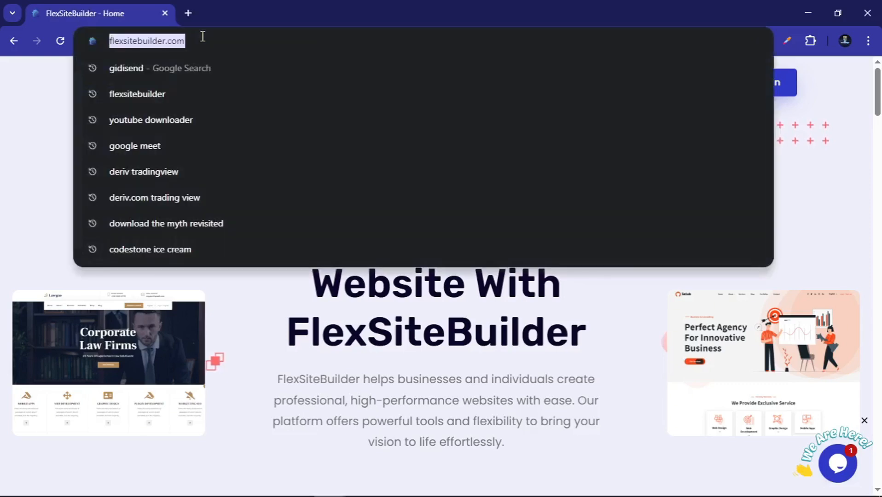
{"action": "key", "text": "alt+Tab"}
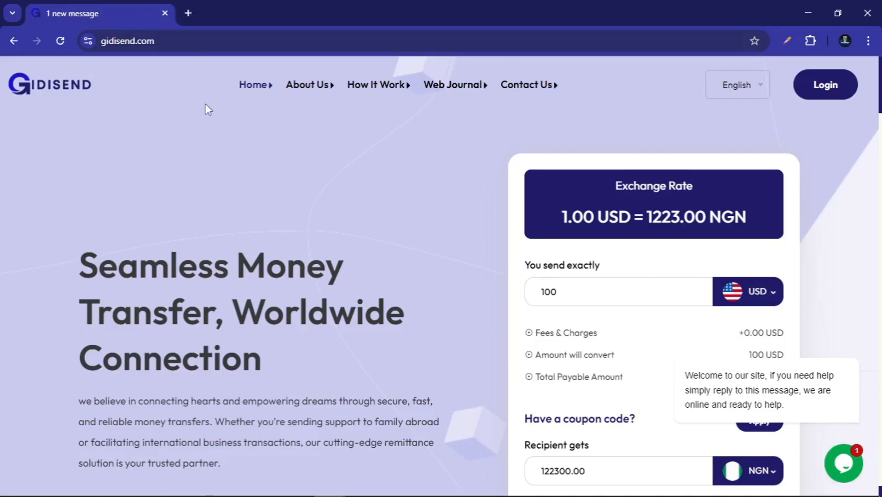
{"action": "key", "text": "alt+Tab"}
{"action": "left_click", "coordinate": [304, 265]}
{"action": "key", "text": "ctrl+v"}
- Leave the Content field empty and mark the portfolio entry as Featured
{"action": "scroll", "coordinate": [303, 265], "scroll_direction": "down", "scroll_amount": 2}
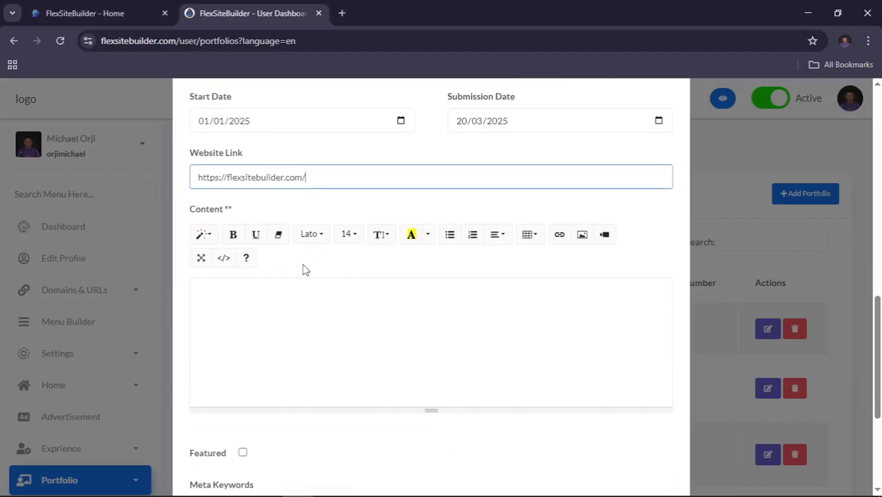
{"action": "left_click", "coordinate": [289, 313]}
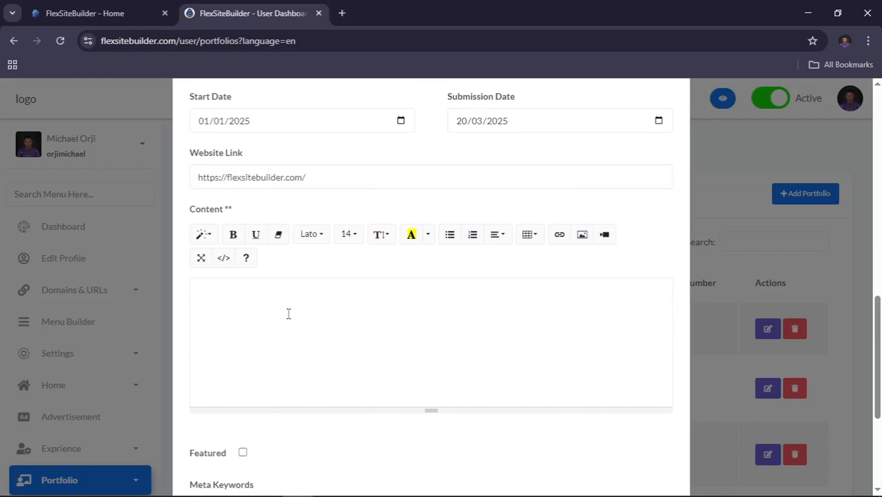
{"action": "scroll", "coordinate": [289, 313], "scroll_direction": "down", "scroll_amount": 3}
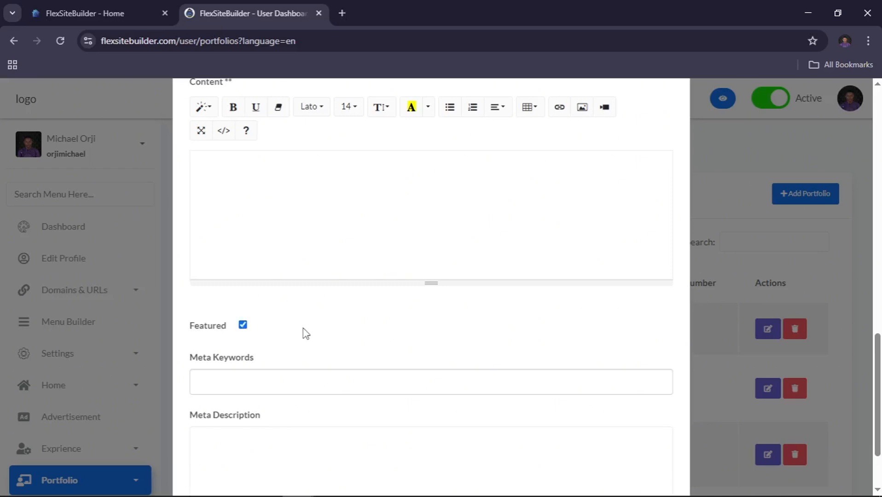
- Select the whole text of the Add Portfolio form, from its heading through Meta Description, for copying
{"action": "scroll", "coordinate": [305, 333], "scroll_direction": "down", "scroll_amount": 2}
{"action": "scroll", "coordinate": [304, 333], "scroll_direction": "up", "scroll_amount": 10}
{"action": "scroll", "coordinate": [305, 334], "scroll_direction": "up", "scroll_amount": 6}
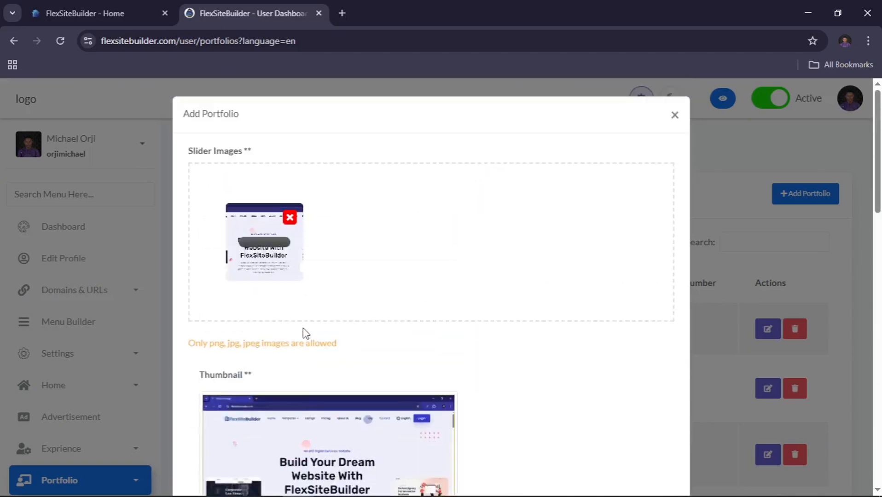
{"action": "left_click_drag", "start_coordinate": [184, 113], "coordinate": [506, 347]}
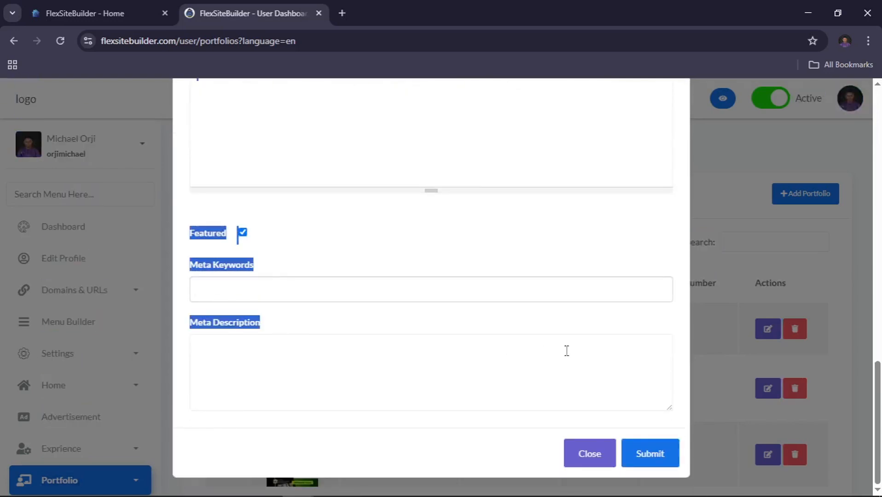
- Switch to the ChatGPT conversation and send the prompt "do for this" followed by the copied form text in quotes
{"action": "key", "text": "alt+Tab"}
{"action": "key", "text": "alt+Tab"}
{"action": "key", "text": "alt+Tab"}
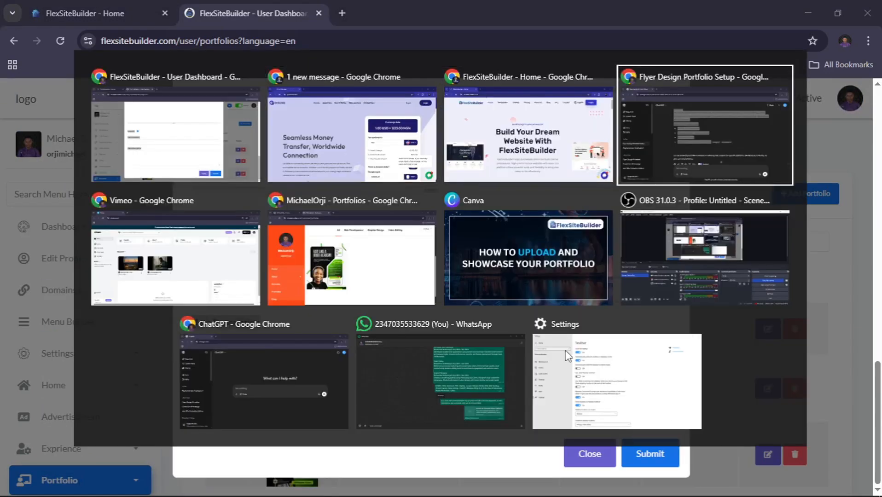
{"action": "left_click", "coordinate": [336, 428]}
{"action": "type", "text": "do for t"}
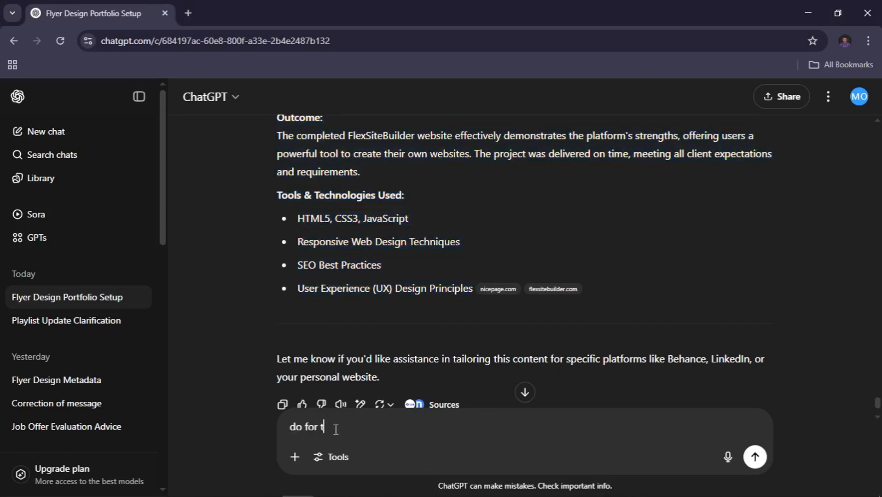
{"action": "type", "text": "his"}
{"action": "key", "text": "ctrl+v"}
{"action": "type", "text": "\""}
{"action": "key", "text": "Return"}
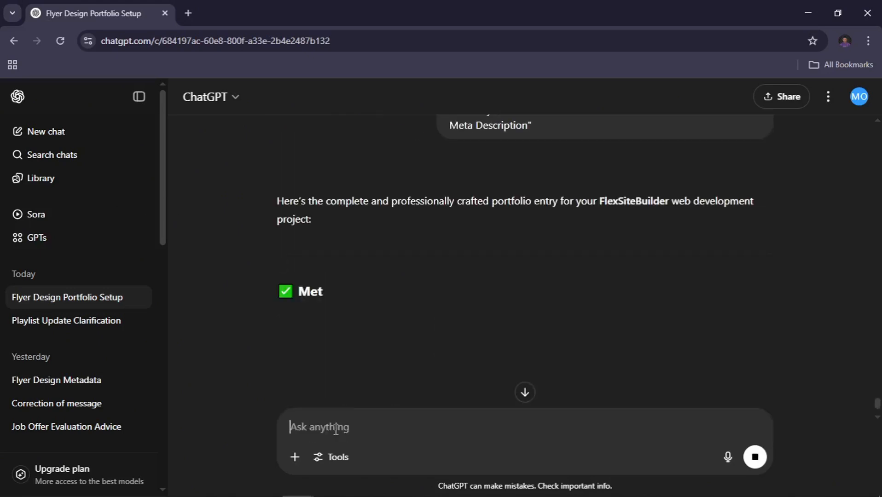
- Copy the generated meta keywords, from FlexSiteBuilder to Modern Web Tools, into the portfolio form's Meta Keywords field
{"action": "scroll", "coordinate": [356, 283], "scroll_direction": "down", "scroll_amount": 2}
{"action": "scroll", "coordinate": [355, 284], "scroll_direction": "up", "scroll_amount": 1}
{"action": "scroll", "coordinate": [356, 284], "scroll_direction": "down", "scroll_amount": 1}
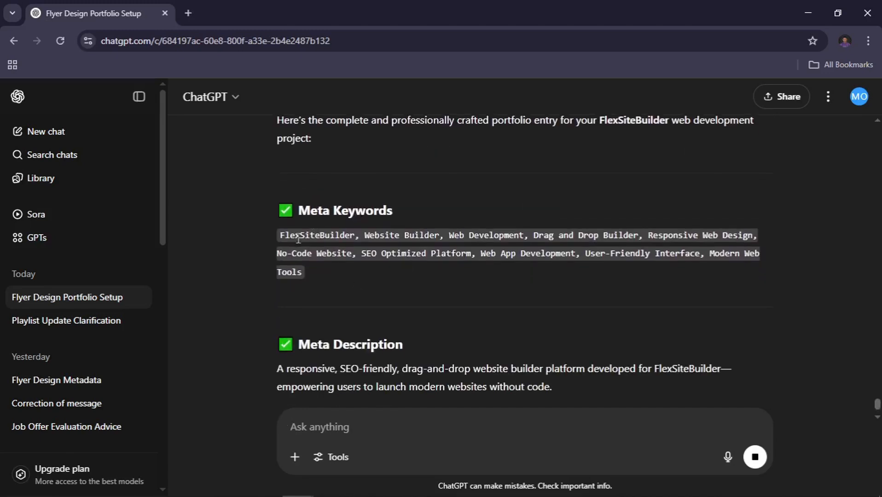
{"action": "left_click_drag", "start_coordinate": [276, 235], "coordinate": [348, 278]}
{"action": "key", "text": "ctrl+c"}
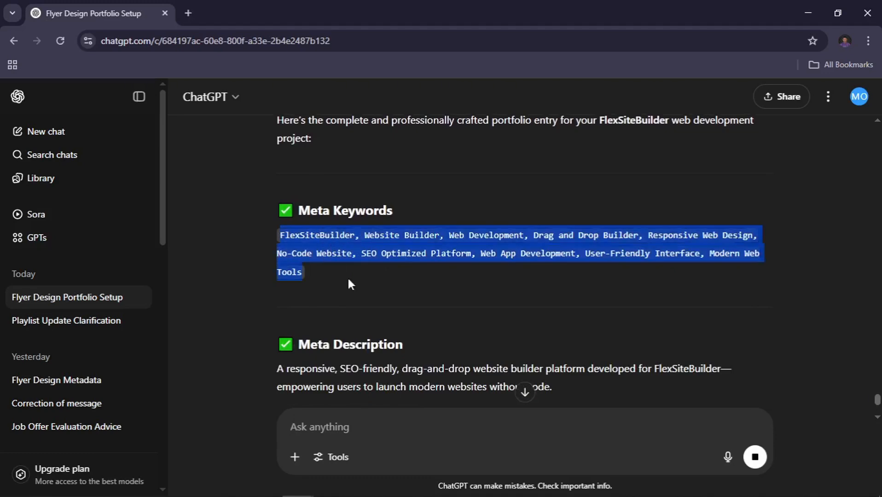
{"action": "key", "text": "alt+Tab"}
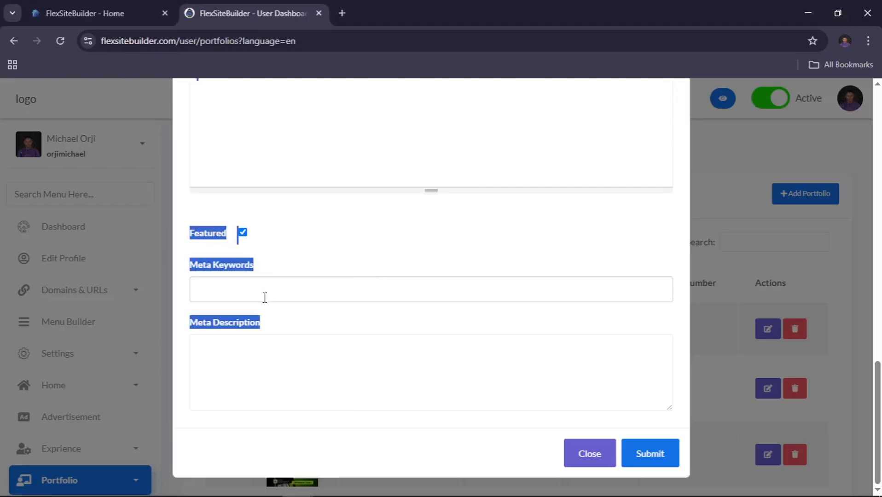
{"action": "left_click", "coordinate": [265, 297]}
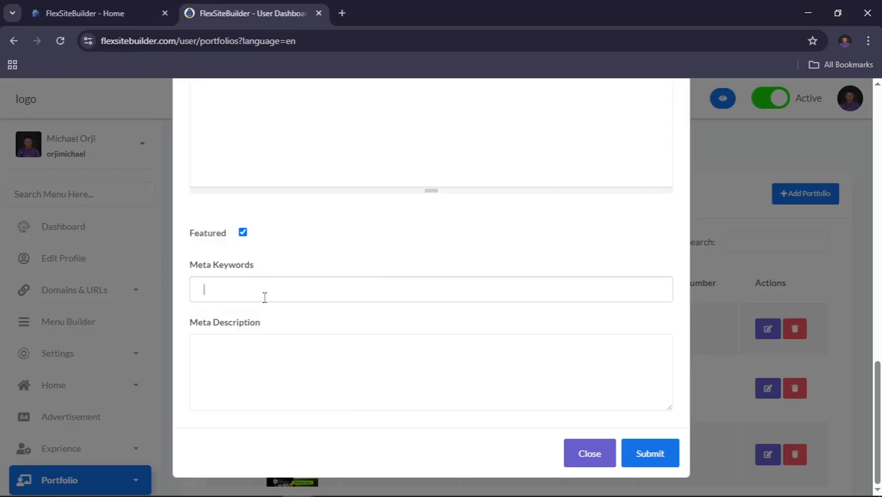
{"action": "key", "text": "ctrl+v"}
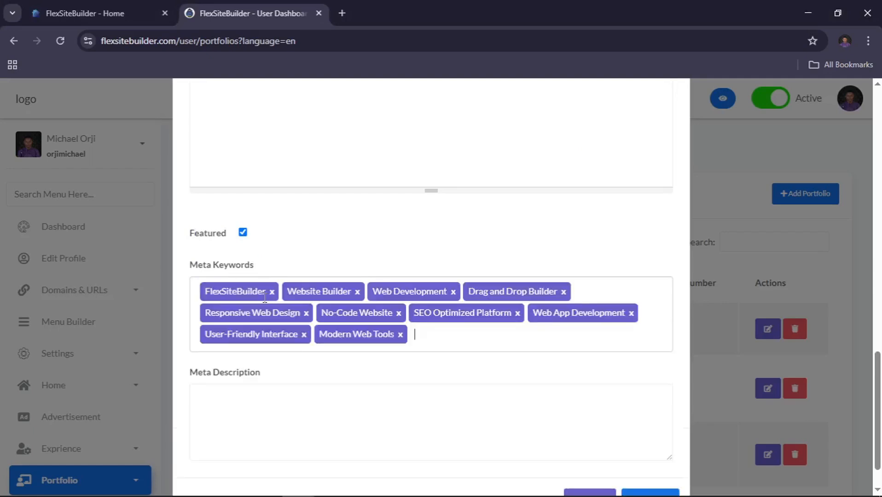
- Copy the generated meta description about the responsive, SEO-friendly website builder from ChatGPT into the form's Meta Description field
{"action": "key", "text": "alt+Tab"}
{"action": "scroll", "coordinate": [342, 294], "scroll_direction": "down", "scroll_amount": 4}
{"action": "scroll", "coordinate": [425, 294], "scroll_direction": "down", "scroll_amount": 1}
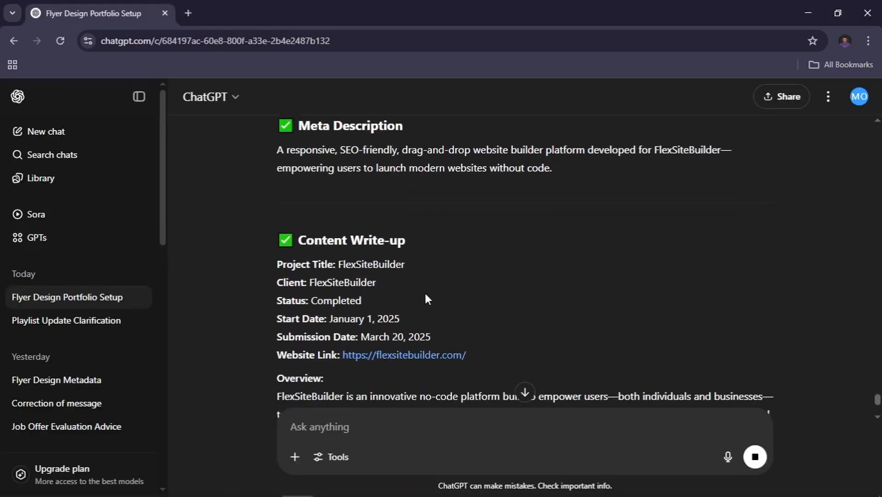
{"action": "left_click_drag", "start_coordinate": [278, 152], "coordinate": [568, 177]}
{"action": "key", "text": "ctrl+c"}
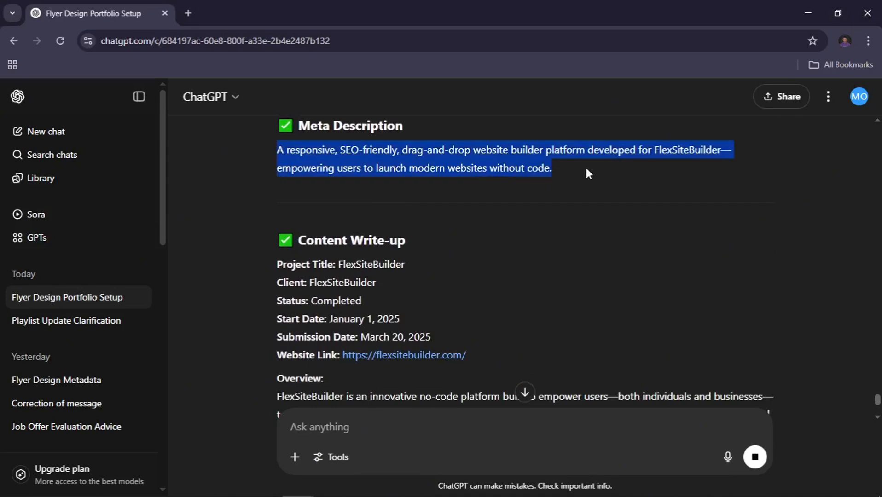
{"action": "key", "text": "alt+Tab"}
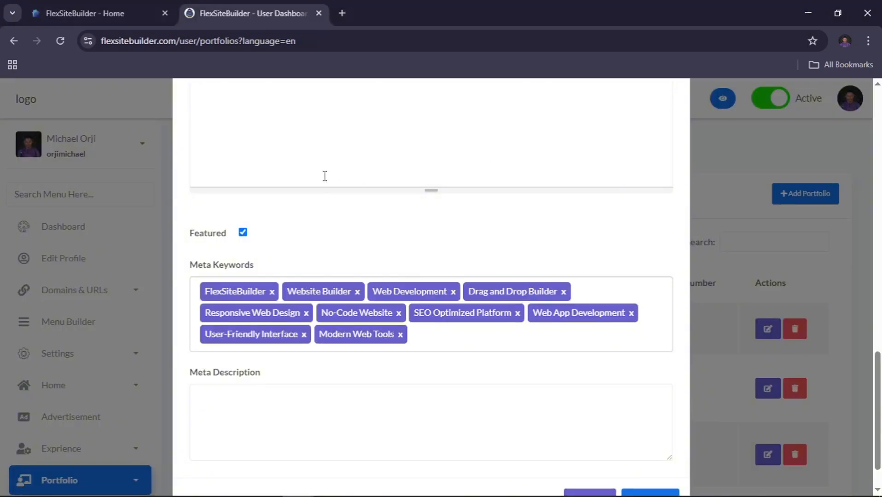
{"action": "left_click", "coordinate": [333, 421]}
{"action": "key", "text": "ctrl+v"}
- Copy ChatGPT's full content write-up, from Project Title through the Tech Stack list, into the portfolio form's Content field
{"action": "key", "text": "alt+Tab"}
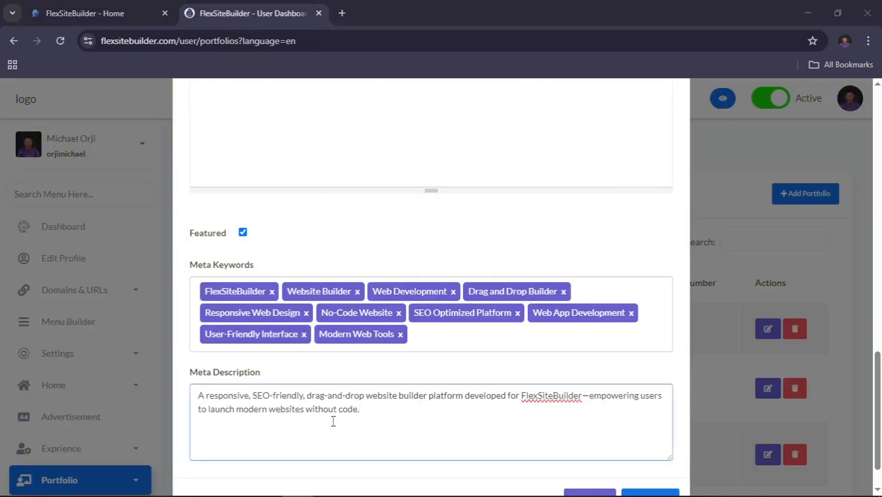
{"action": "left_click_drag", "start_coordinate": [263, 264], "coordinate": [662, 403]}
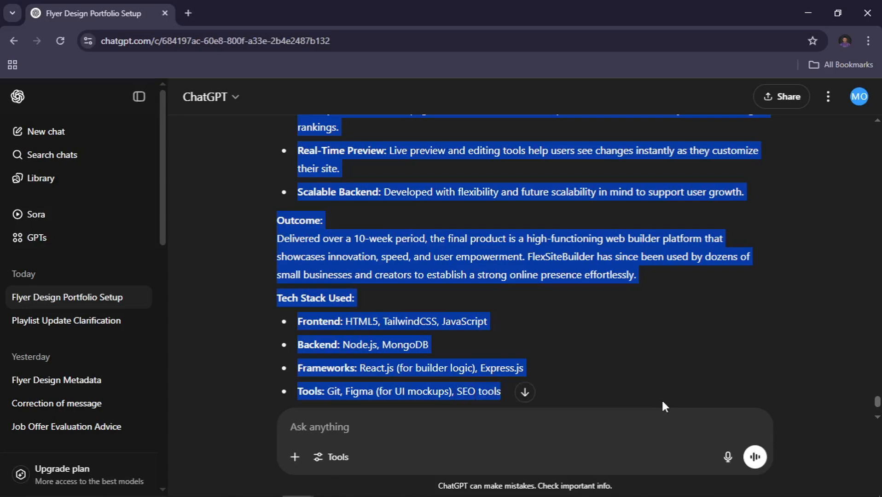
{"action": "left_click_drag", "start_coordinate": [662, 402], "coordinate": [602, 345]}
{"action": "left_click_drag", "start_coordinate": [554, 411], "coordinate": [487, 332]}
{"action": "key", "text": "alt+Tab"}
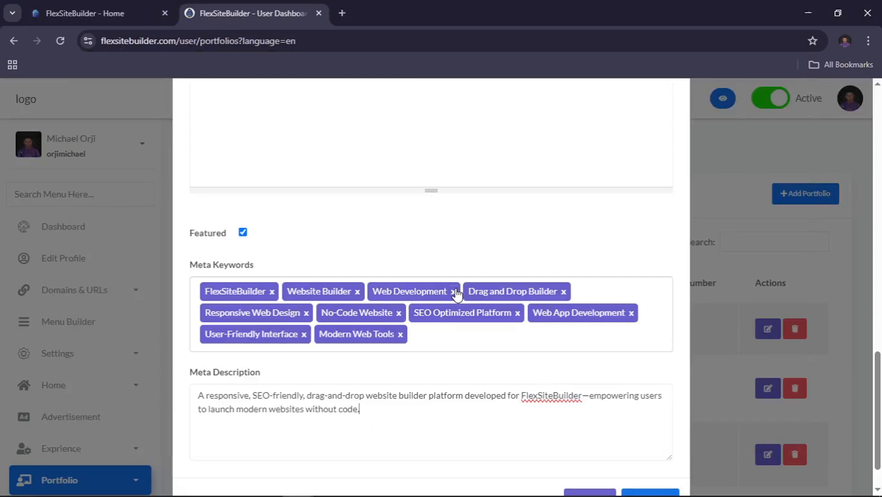
{"action": "scroll", "coordinate": [312, 434], "scroll_direction": "down", "scroll_amount": 1}
{"action": "scroll", "coordinate": [312, 434], "scroll_direction": "up", "scroll_amount": 5}
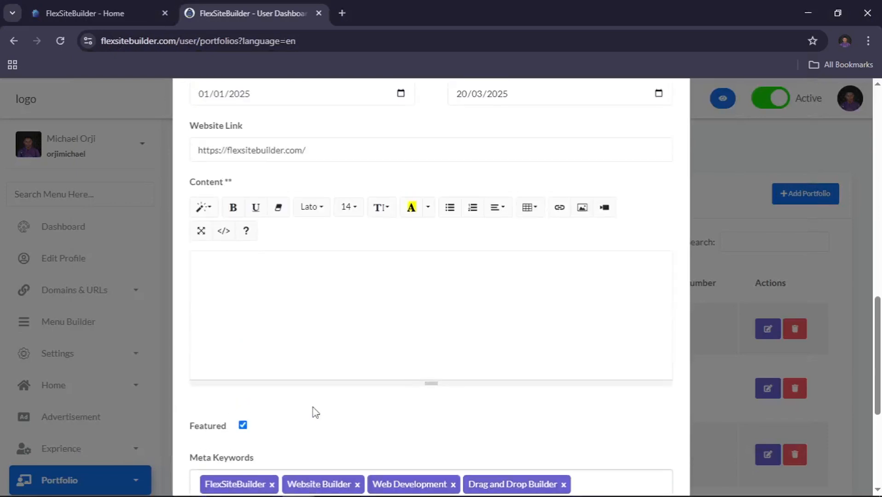
{"action": "key", "text": "ctrl+v"}
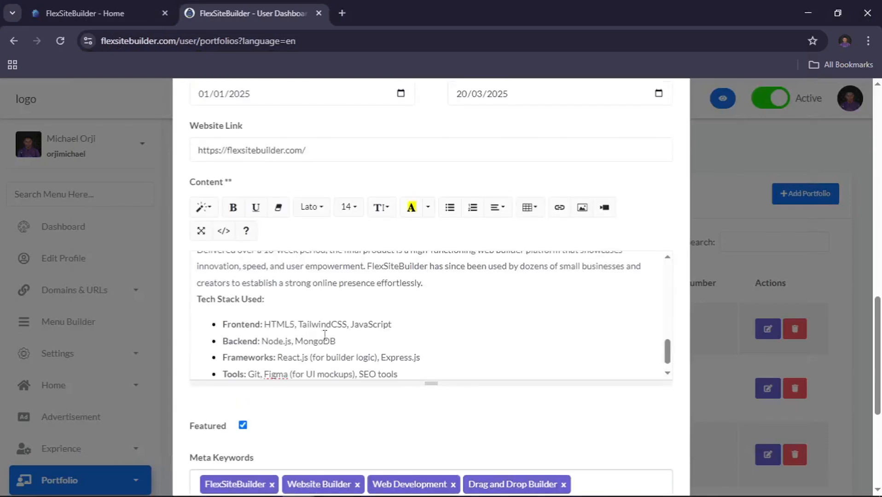
- In the content's Tech Stack list, replace the backend entries with PHP, Laravel and change TailwindCSS to CSS
{"action": "left_click_drag", "start_coordinate": [336, 341], "coordinate": [262, 342]}
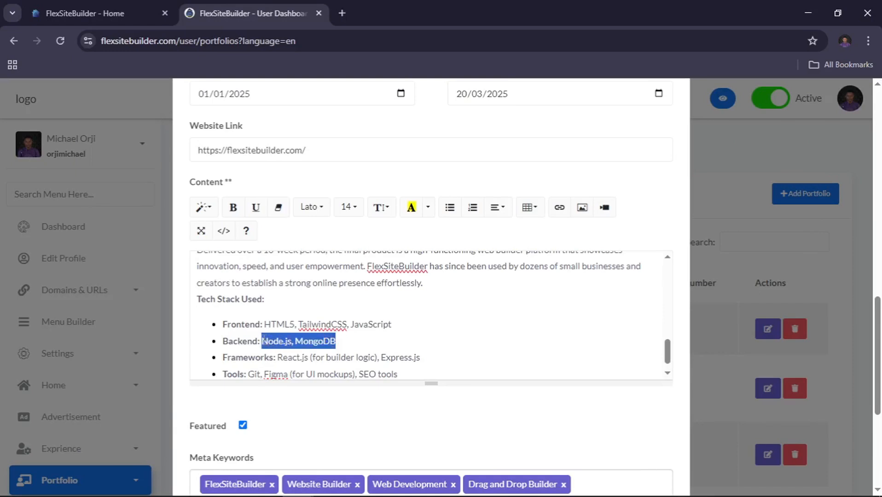
{"action": "key", "text": "BackSpace"}
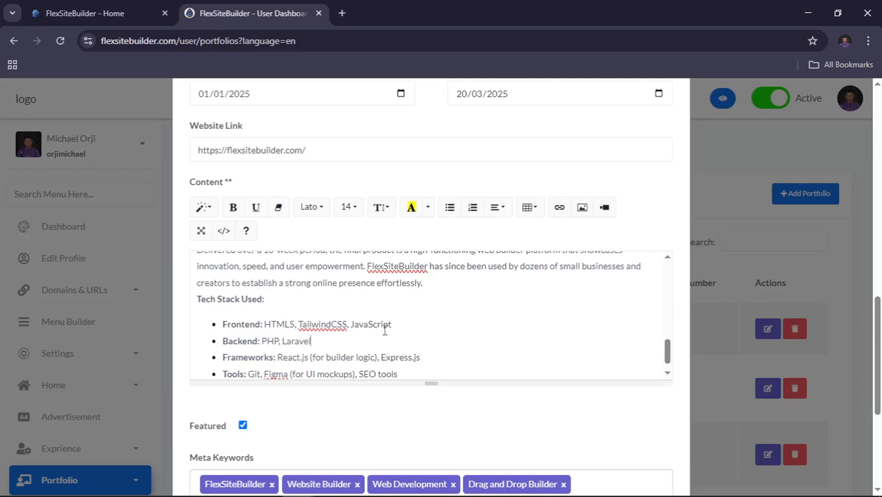
{"action": "left_click_drag", "start_coordinate": [351, 327], "coordinate": [303, 328]}
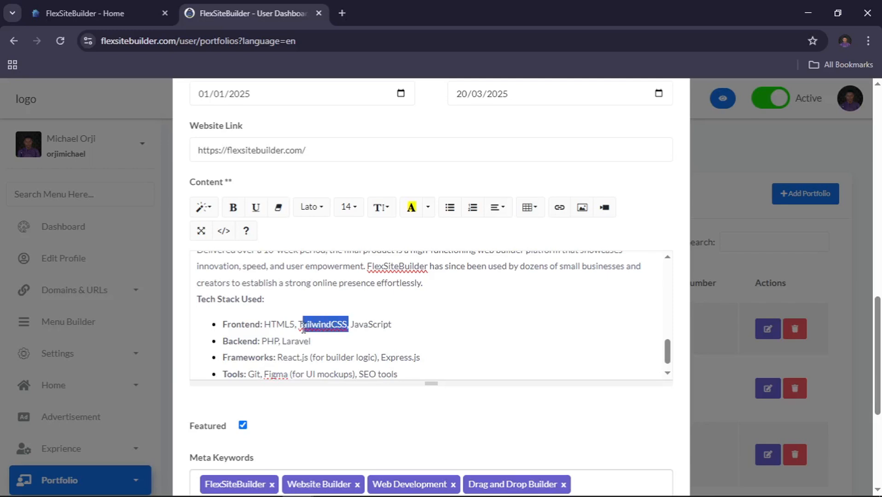
{"action": "left_click", "coordinate": [336, 323]}
{"action": "key", "text": "BackSpace"}
{"action": "key", "text": "BackSpace"}
{"action": "key", "text": "BackSpace"}
{"action": "key", "text": "BackSpace"}
{"action": "key", "text": "BackSpace"}
{"action": "key", "text": "BackSpace"}
{"action": "key", "text": "BackSpace"}
{"action": "key", "text": "BackSpace"}
{"action": "scroll", "coordinate": [336, 323], "scroll_direction": "down", "scroll_amount": 1}
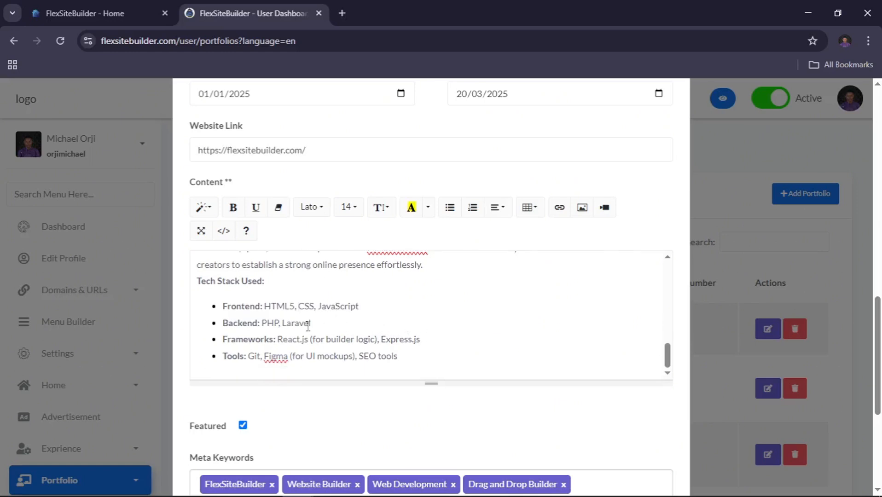
- Move Laravel from the Backend line to the Frameworks line, replacing the frameworks listed there, and submit the portfolio entry
{"action": "left_click_drag", "start_coordinate": [324, 325], "coordinate": [284, 325]}
{"action": "key", "text": "ctrl+c"}
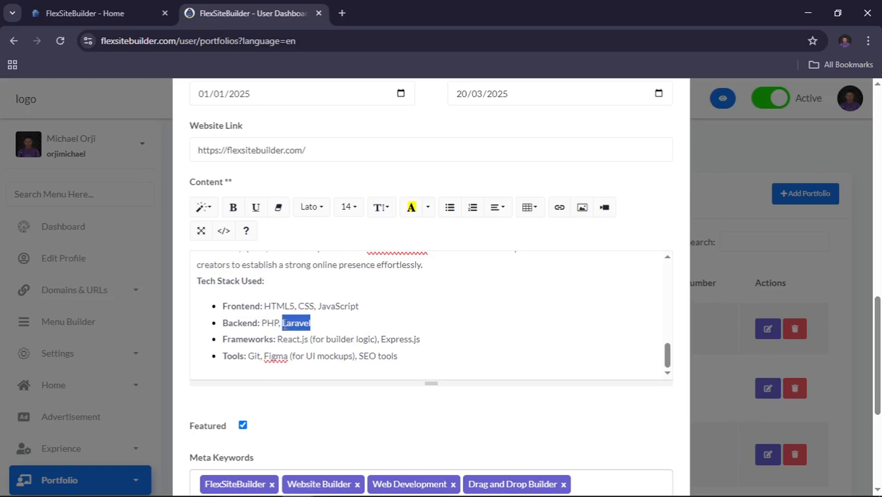
{"action": "key", "text": "BackSpace"}
{"action": "left_click_drag", "start_coordinate": [446, 335], "coordinate": [283, 338]}
{"action": "key", "text": "BackSpace"}
{"action": "key", "text": "ctrl+v"}
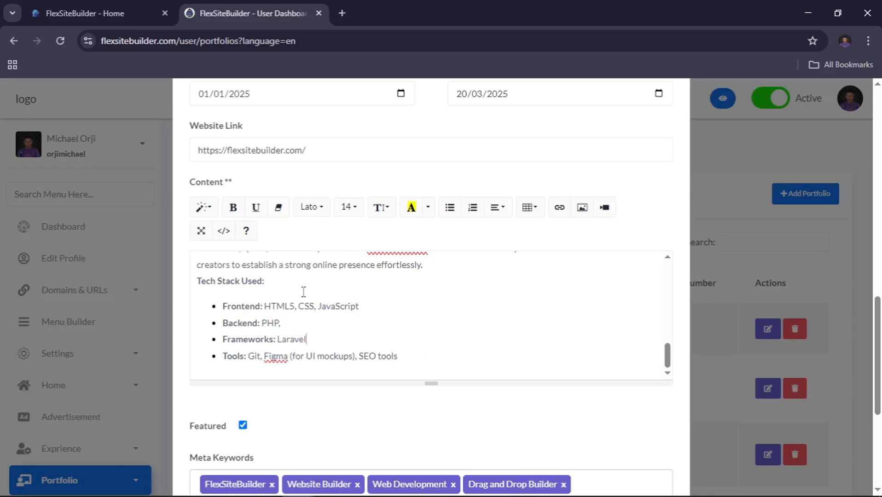
{"action": "scroll", "coordinate": [395, 213], "scroll_direction": "down", "scroll_amount": 5}
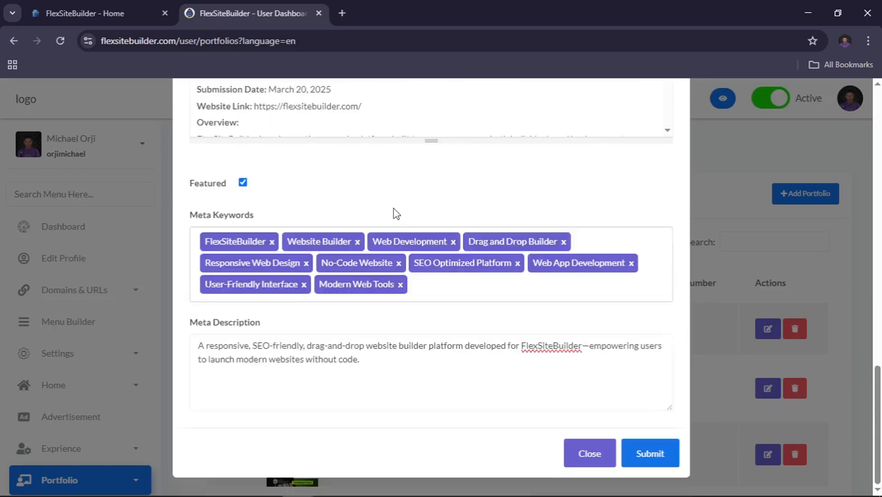
{"action": "left_click", "coordinate": [656, 454]}
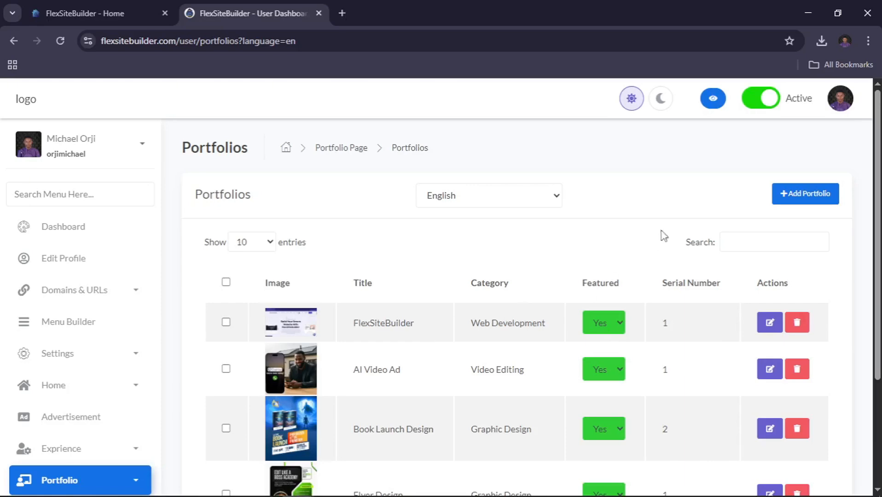
- Start a new portfolio entry and upload GidiSend.jpg from Downloads as its slider image
{"action": "left_click", "coordinate": [793, 196]}
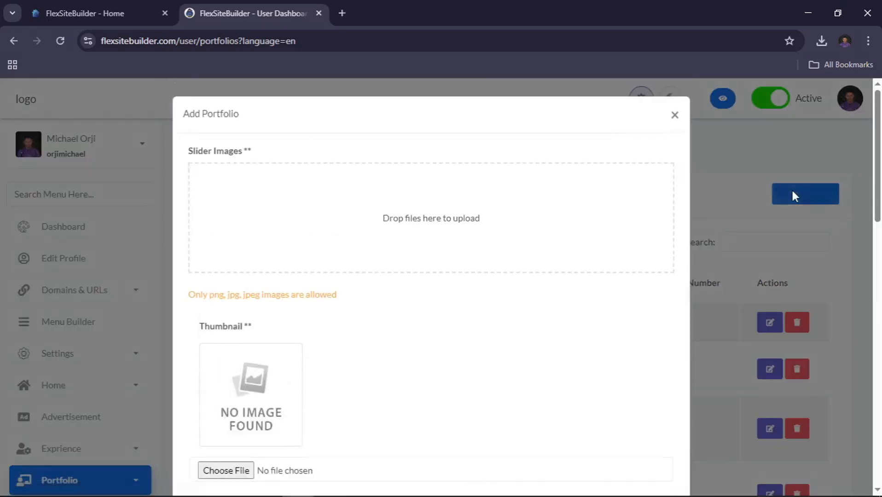
{"action": "left_click", "coordinate": [391, 218]}
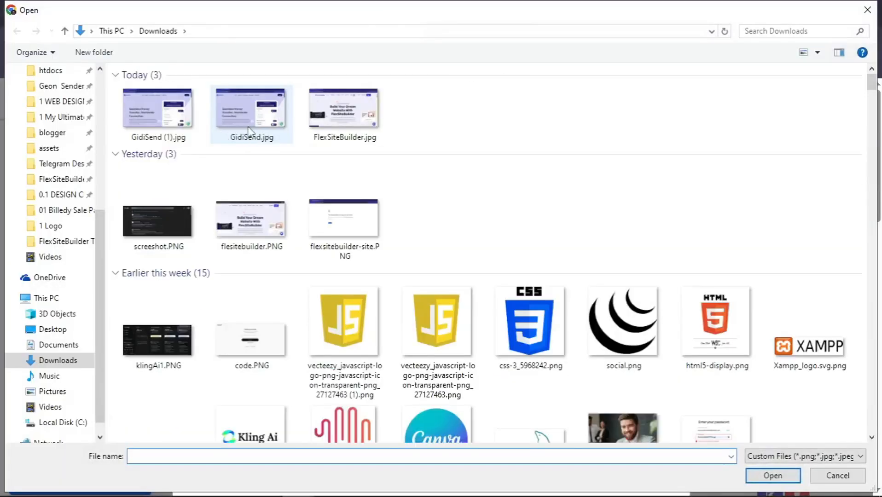
{"action": "left_click", "coordinate": [237, 132]}
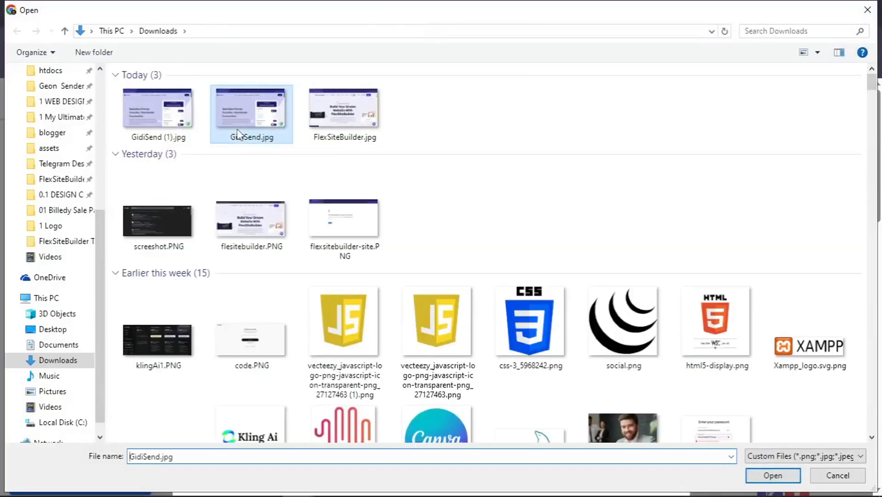
{"action": "left_click", "coordinate": [763, 480]}
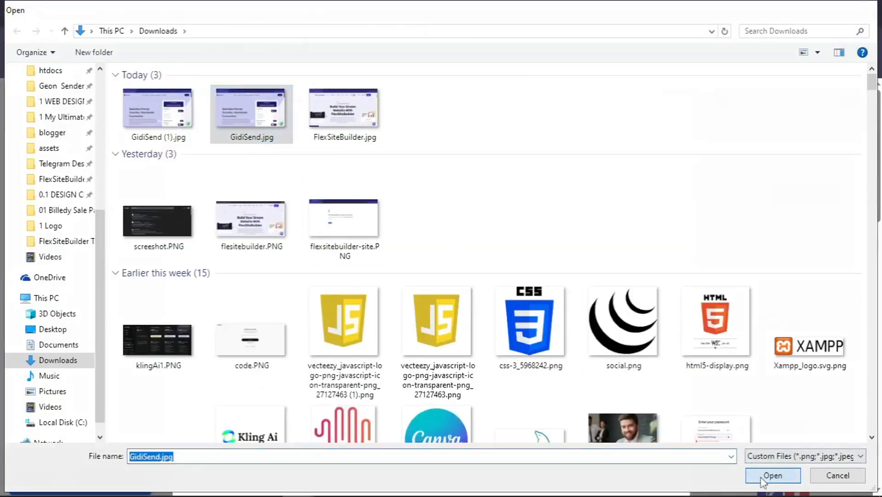
- Choose GidiSend.jpg from Downloads as the new entry's thumbnail
{"action": "scroll", "coordinate": [459, 344], "scroll_direction": "down", "scroll_amount": 4}
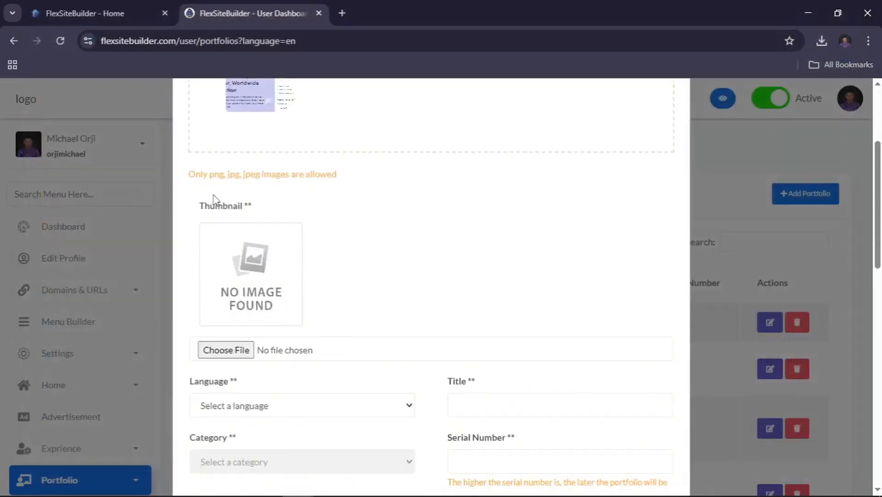
{"action": "left_click", "coordinate": [224, 352]}
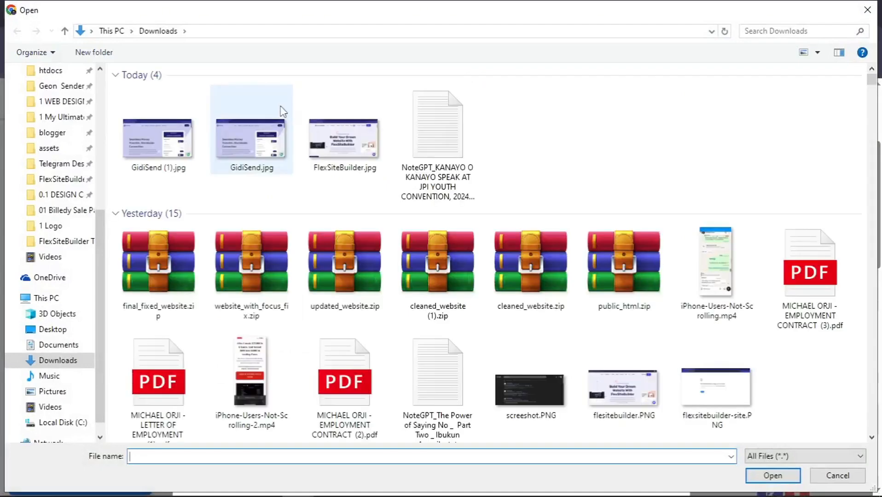
{"action": "left_click", "coordinate": [252, 152]}
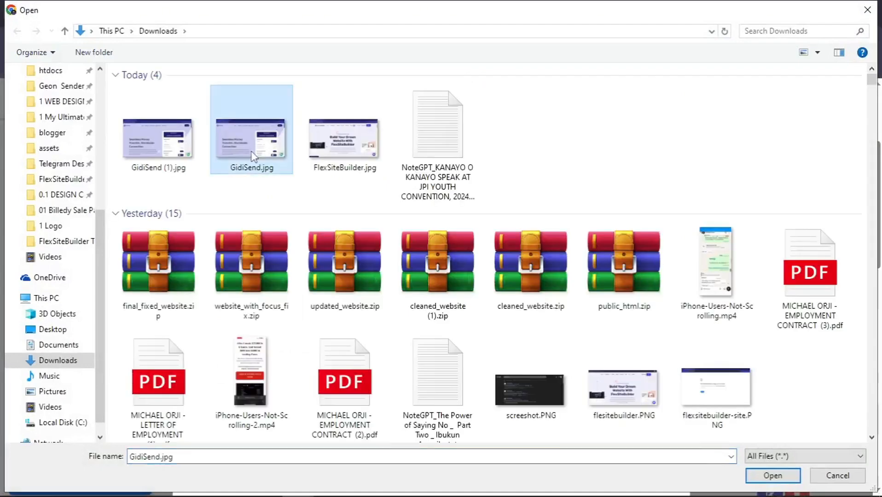
{"action": "left_click", "coordinate": [772, 476]}
- Set the new entry's language to English and enter GidiSend as its title
{"action": "scroll", "coordinate": [451, 428], "scroll_direction": "down", "scroll_amount": 5}
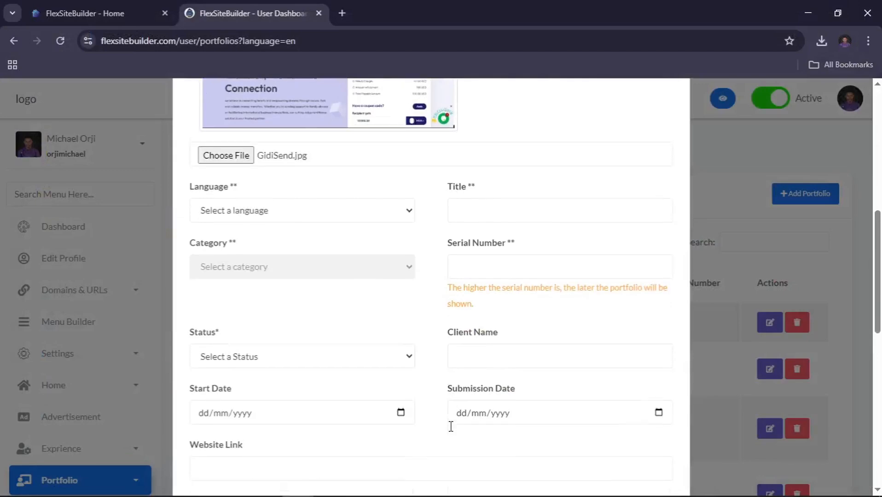
{"action": "left_click", "coordinate": [301, 214]}
{"action": "left_click", "coordinate": [260, 244]}
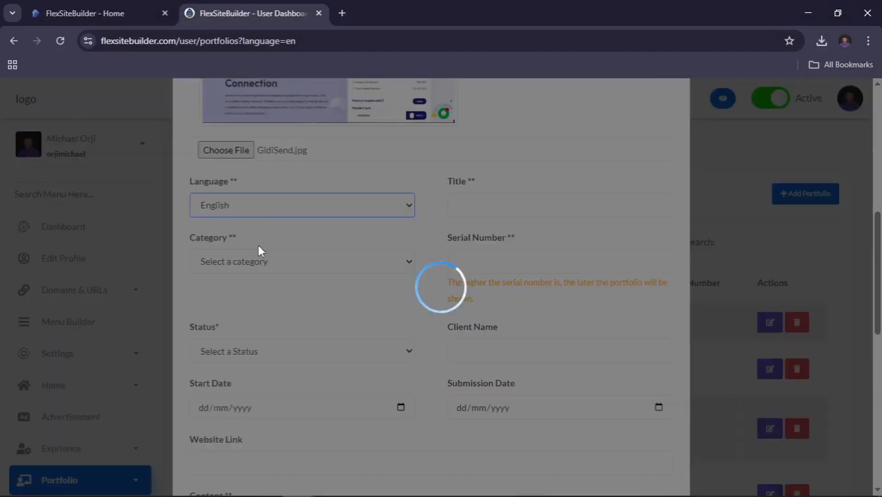
{"action": "left_click", "coordinate": [538, 210]}
{"action": "scroll", "coordinate": [537, 212], "scroll_direction": "up", "scroll_amount": 2}
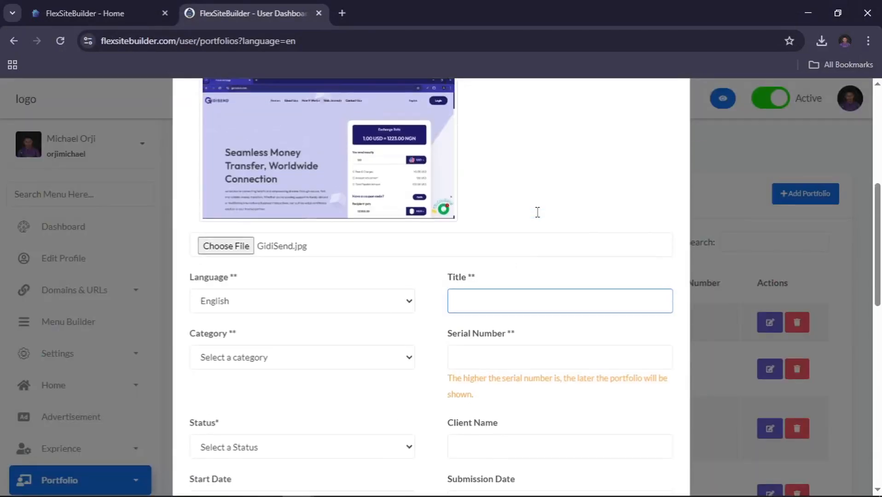
{"action": "scroll", "coordinate": [538, 214], "scroll_direction": "up", "scroll_amount": 1}
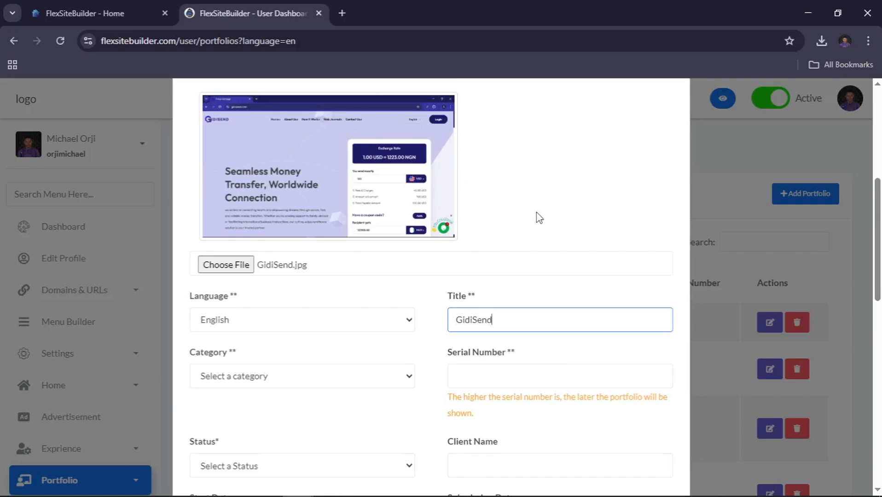
- Assign the GidiSend entry to the Web Development category and set its serial number to 2
{"action": "scroll", "coordinate": [538, 216], "scroll_direction": "down", "scroll_amount": 4}
{"action": "left_click", "coordinate": [316, 290]}
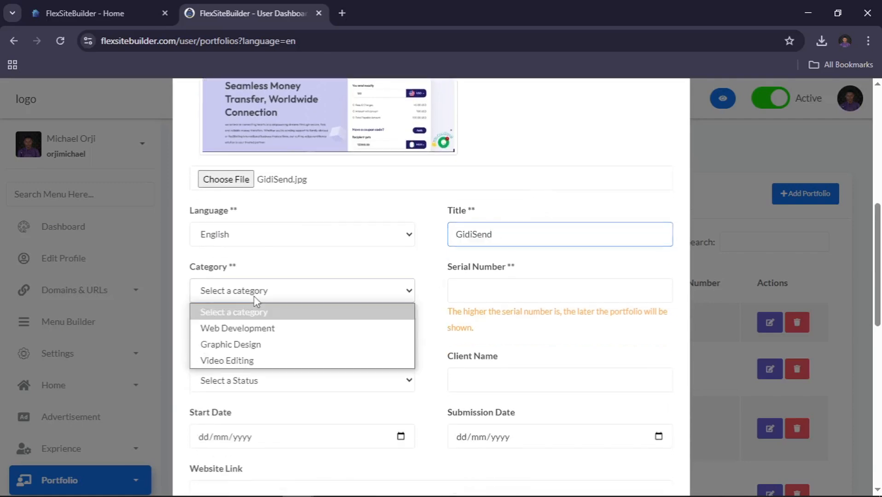
{"action": "left_click", "coordinate": [240, 327]}
{"action": "left_click", "coordinate": [494, 281]}
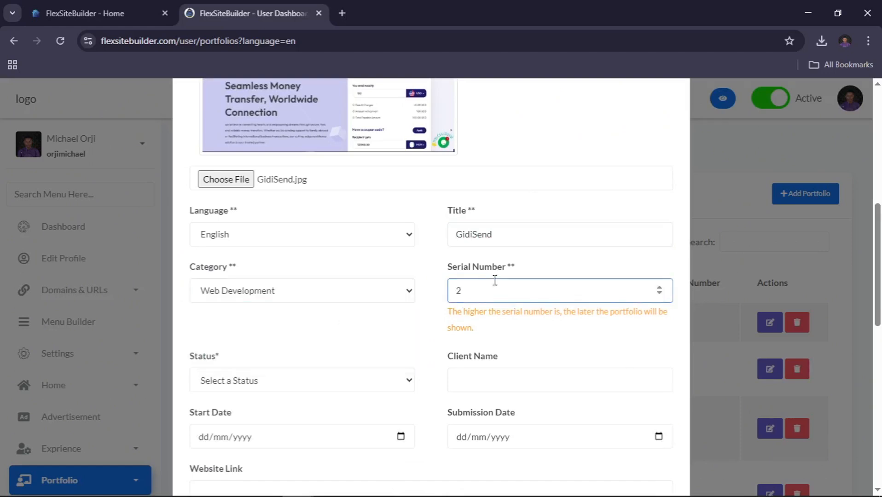
- Try to set the GidiSend entry's status to Completed
{"action": "scroll", "coordinate": [495, 280], "scroll_direction": "down", "scroll_amount": 2}
{"action": "left_click", "coordinate": [252, 305]}
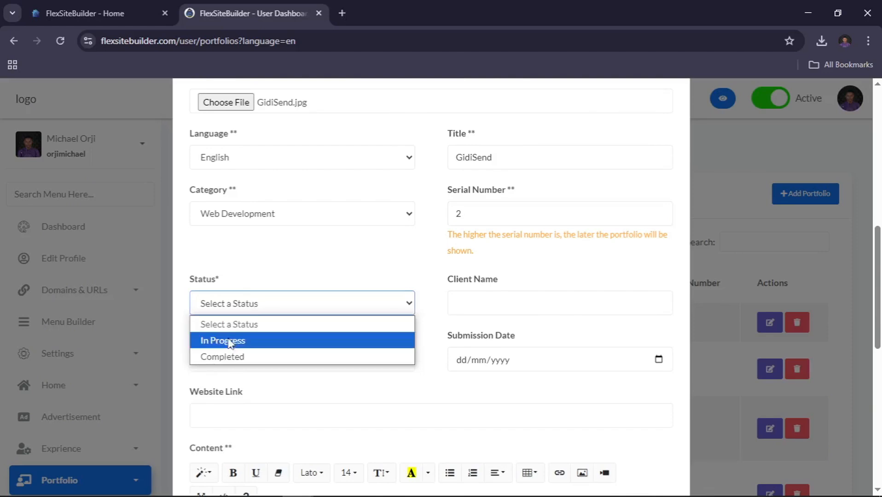
{"action": "left_click", "coordinate": [219, 367]}
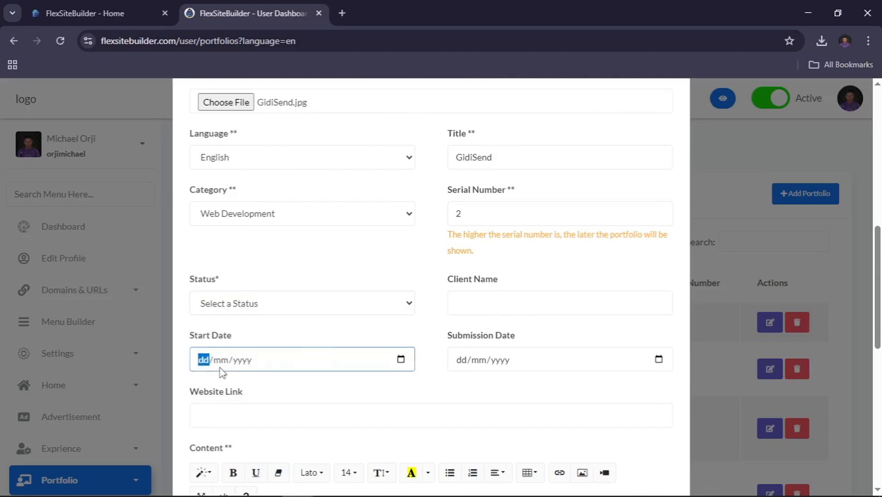
- Fill in the Client Name field with GidiSend, copied from the entry's title
{"action": "left_click", "coordinate": [501, 297]}
{"action": "scroll", "coordinate": [508, 302], "scroll_direction": "up", "scroll_amount": 3}
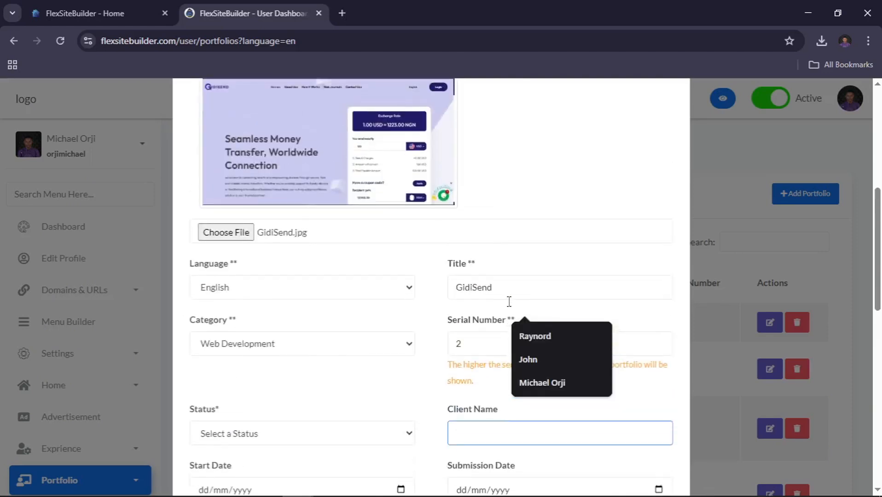
{"action": "scroll", "coordinate": [508, 301], "scroll_direction": "down", "scroll_amount": 4}
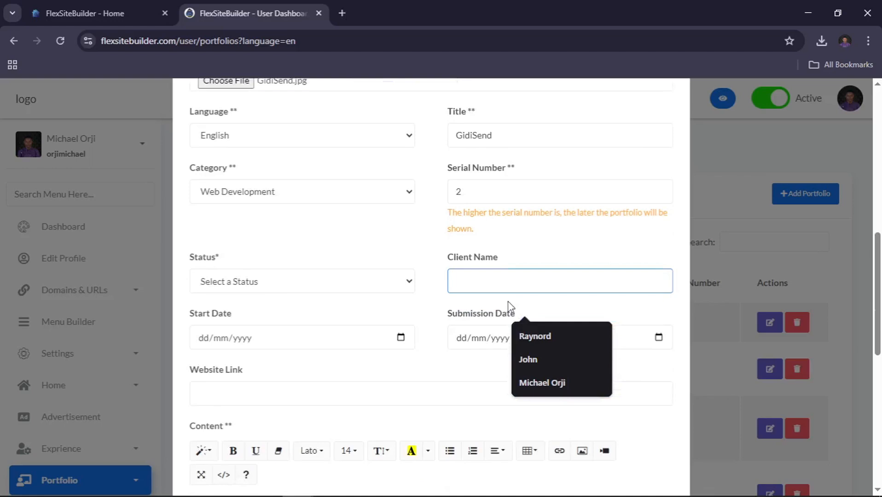
{"action": "left_click", "coordinate": [502, 142]}
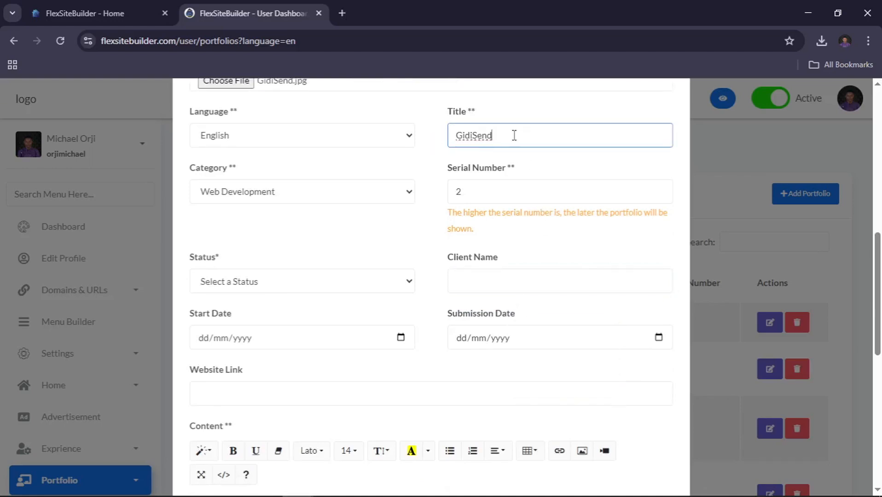
{"action": "left_click_drag", "start_coordinate": [510, 134], "coordinate": [418, 132]}
{"action": "key", "text": "ctrl+c"}
{"action": "left_click", "coordinate": [505, 289]}
{"action": "key", "text": "ctrl+v"}
- Set the GidiSend entry's start date to 10/09/2024
{"action": "scroll", "coordinate": [505, 291], "scroll_direction": "down", "scroll_amount": 2}
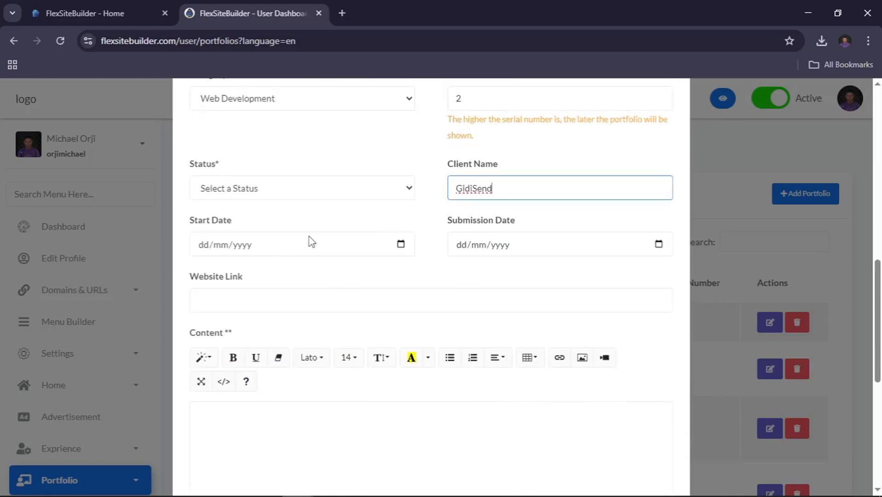
{"action": "left_click", "coordinate": [400, 244]}
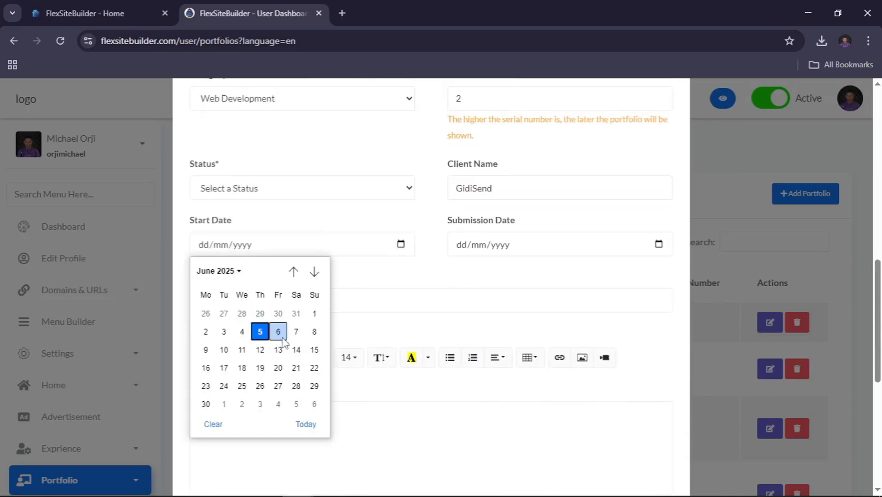
{"action": "left_click", "coordinate": [235, 272]}
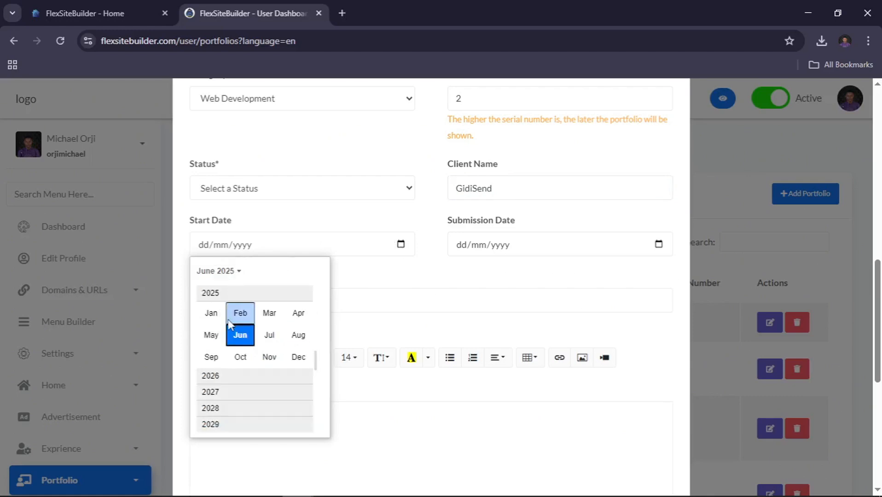
{"action": "scroll", "coordinate": [238, 329], "scroll_direction": "up", "scroll_amount": 2}
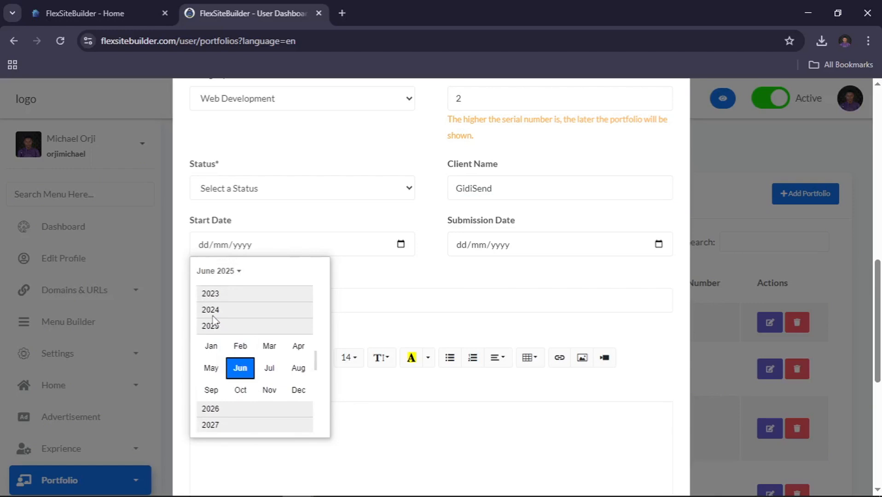
{"action": "left_click", "coordinate": [213, 315]}
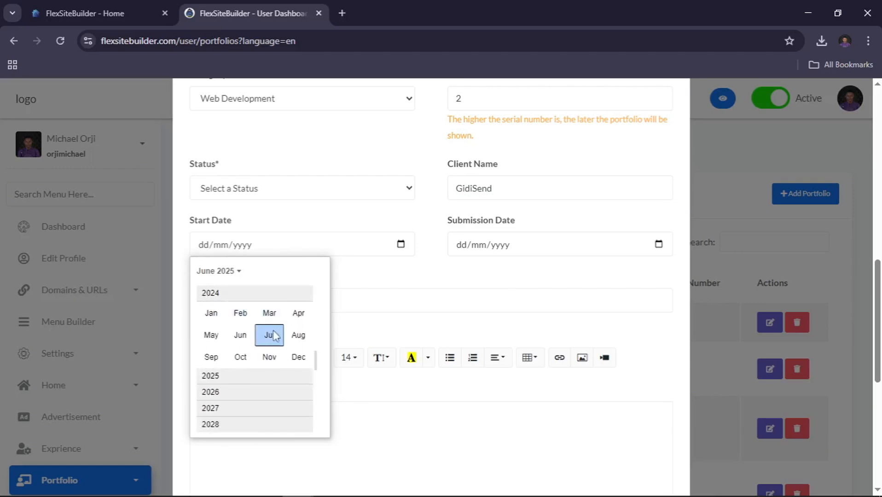
{"action": "left_click", "coordinate": [211, 356]}
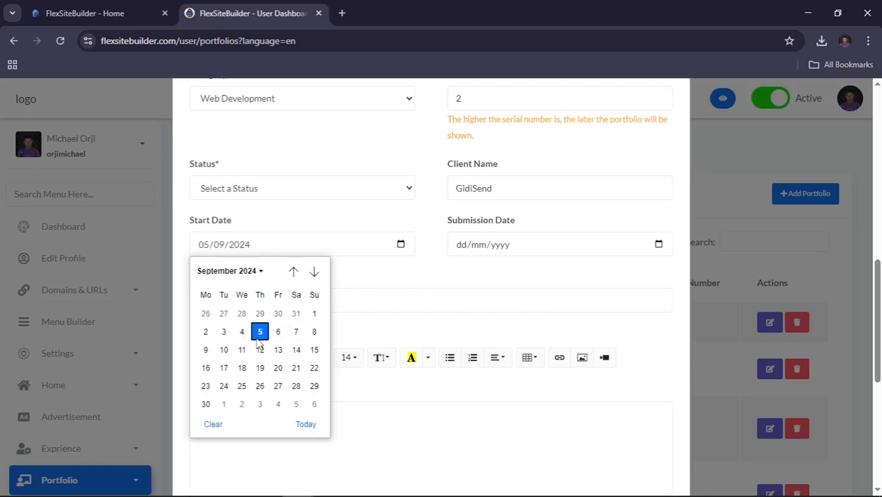
{"action": "left_click", "coordinate": [228, 351]}
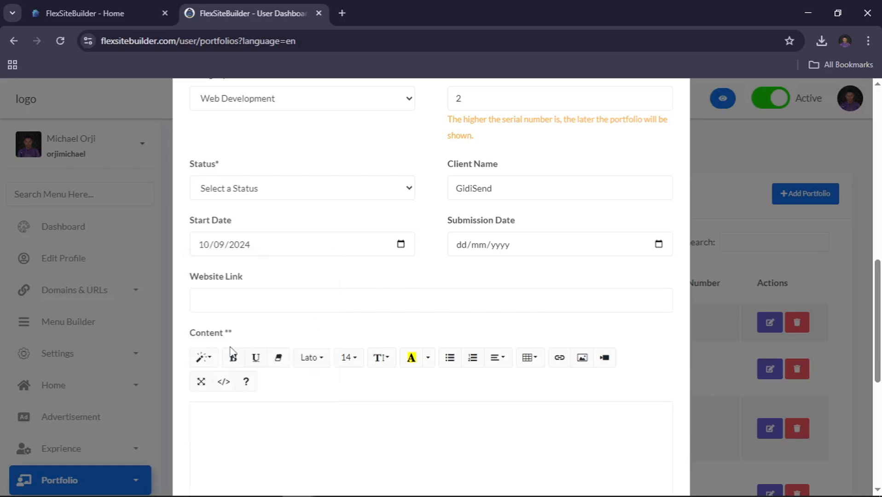
- Set the GidiSend entry's submission date to 23/12/2024
{"action": "left_click", "coordinate": [660, 245]}
{"action": "left_click", "coordinate": [494, 274]}
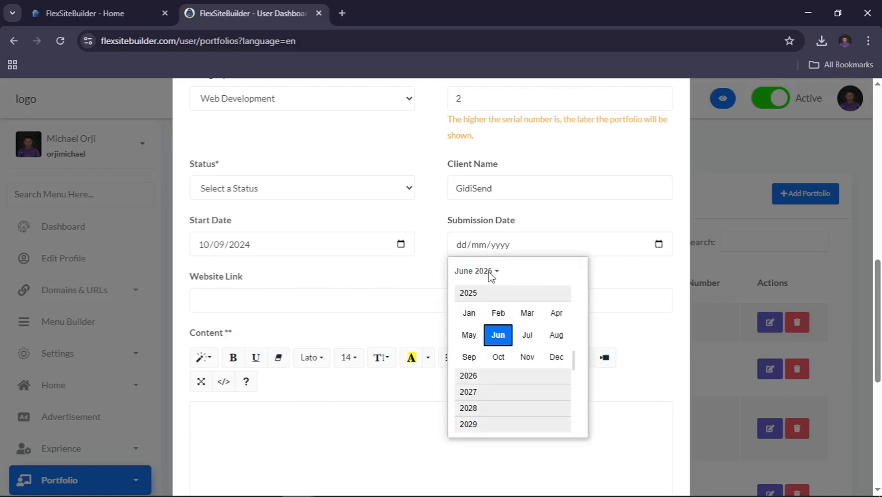
{"action": "scroll", "coordinate": [471, 300], "scroll_direction": "up", "scroll_amount": 2}
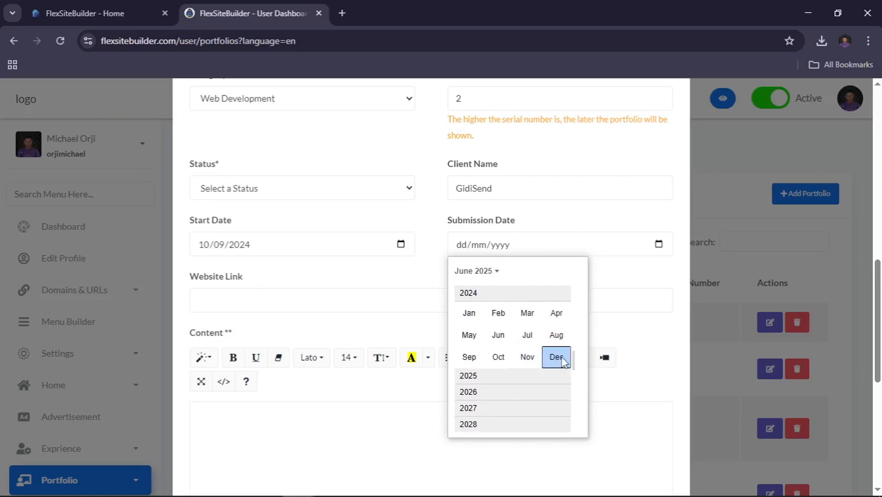
{"action": "left_click", "coordinate": [557, 358]}
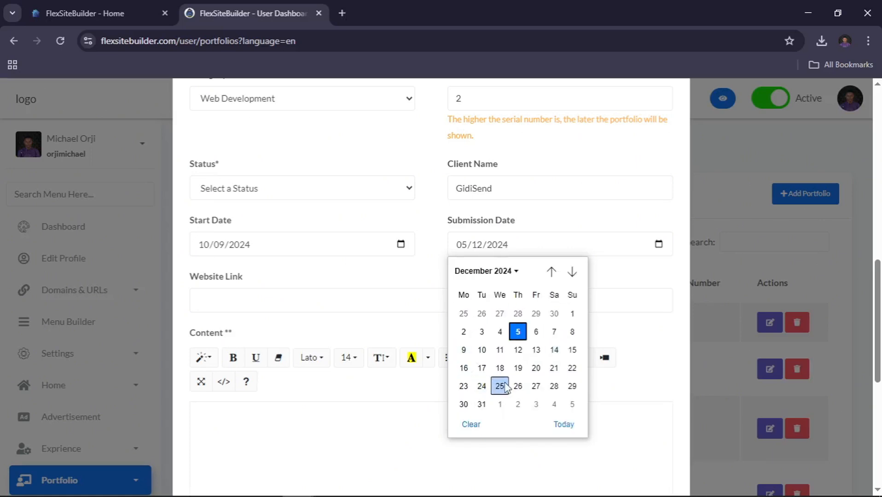
{"action": "left_click", "coordinate": [464, 386]}
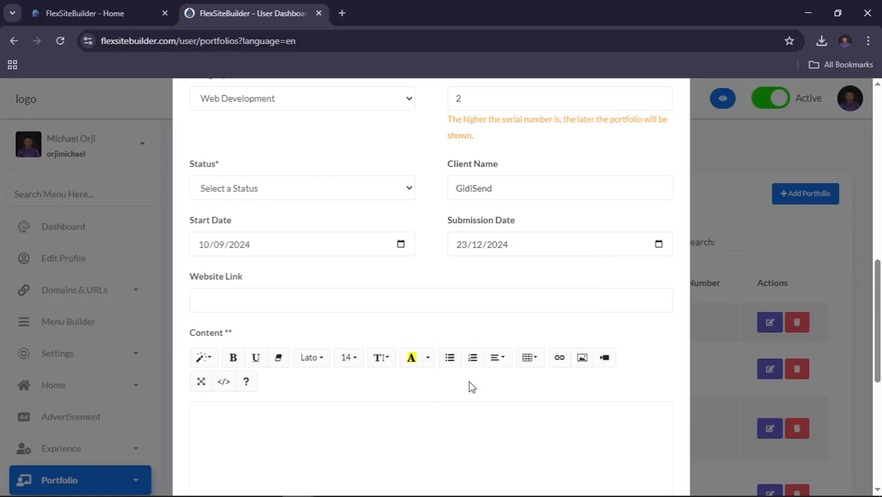
{"action": "left_click", "coordinate": [271, 298]}
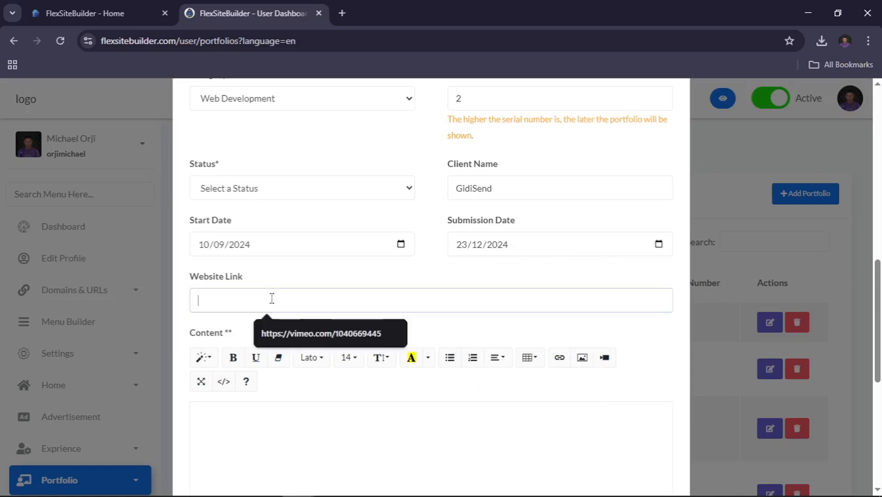
{"action": "key", "text": "alt+Tab"}
{"action": "key", "text": "alt+Tab"}
{"action": "key", "text": "alt+Tab"}
{"action": "key", "text": "alt+Tab"}
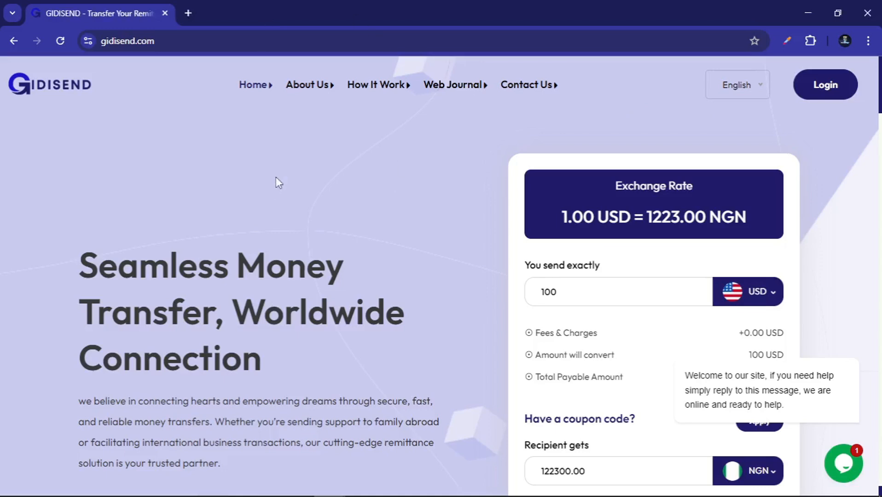
{"action": "left_click", "coordinate": [169, 34]}
{"action": "key", "text": "ctrl+c"}
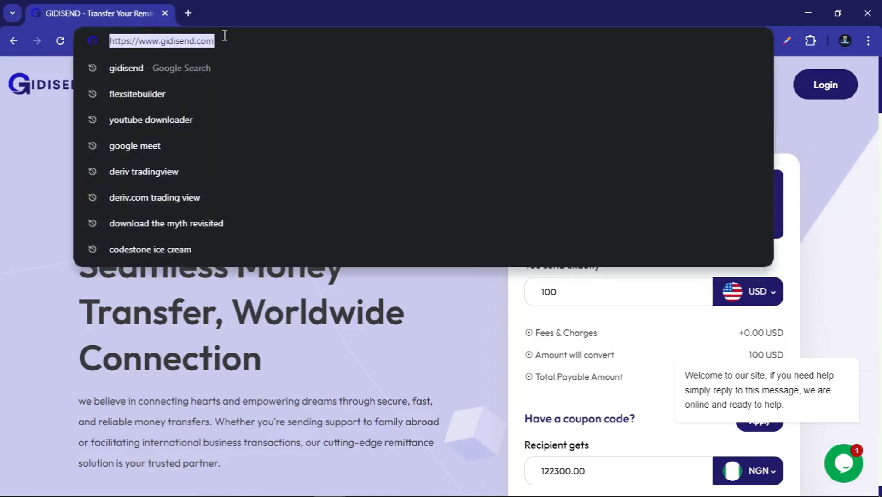
{"action": "key", "text": "alt+Tab"}
{"action": "left_click", "coordinate": [286, 309]}
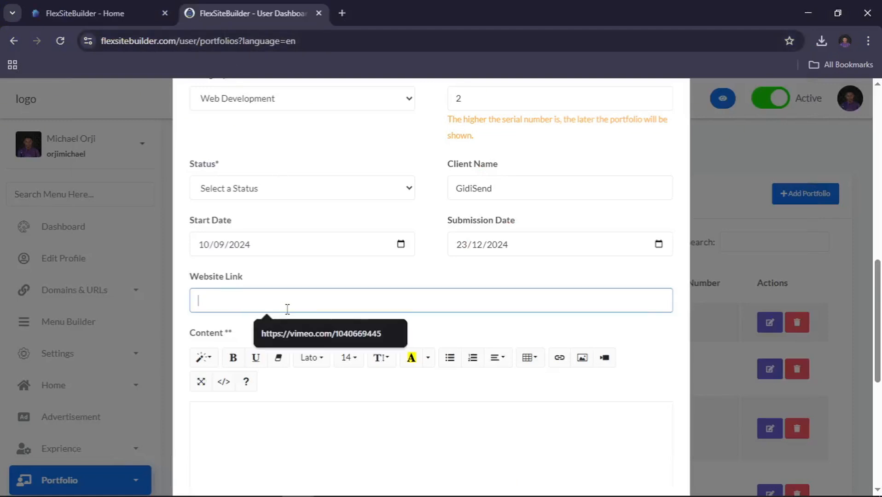
{"action": "key", "text": "ctrl+v"}
- Select and copy all text of the Add Portfolio form, from its heading down to Meta Description
{"action": "scroll", "coordinate": [287, 309], "scroll_direction": "down", "scroll_amount": 2}
{"action": "scroll", "coordinate": [231, 327], "scroll_direction": "down", "scroll_amount": 5}
{"action": "scroll", "coordinate": [231, 327], "scroll_direction": "up", "scroll_amount": 4}
{"action": "scroll", "coordinate": [231, 327], "scroll_direction": "up", "scroll_amount": 2}
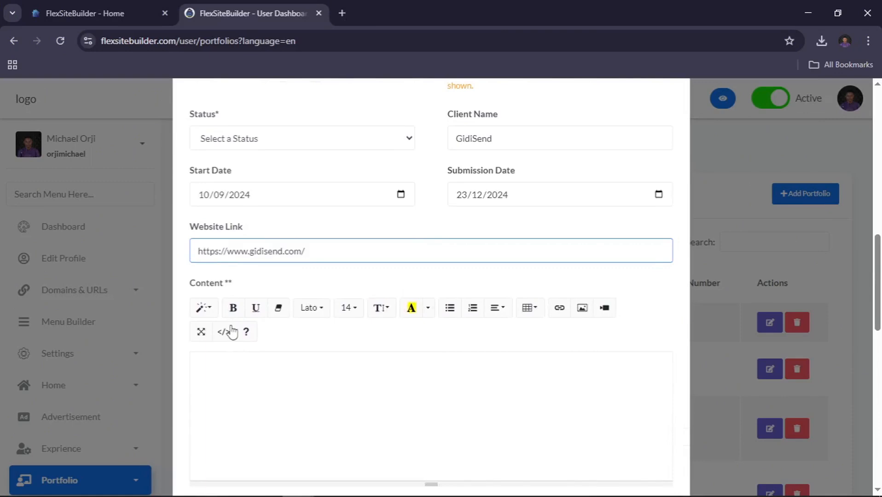
{"action": "scroll", "coordinate": [309, 310], "scroll_direction": "up", "scroll_amount": 10}
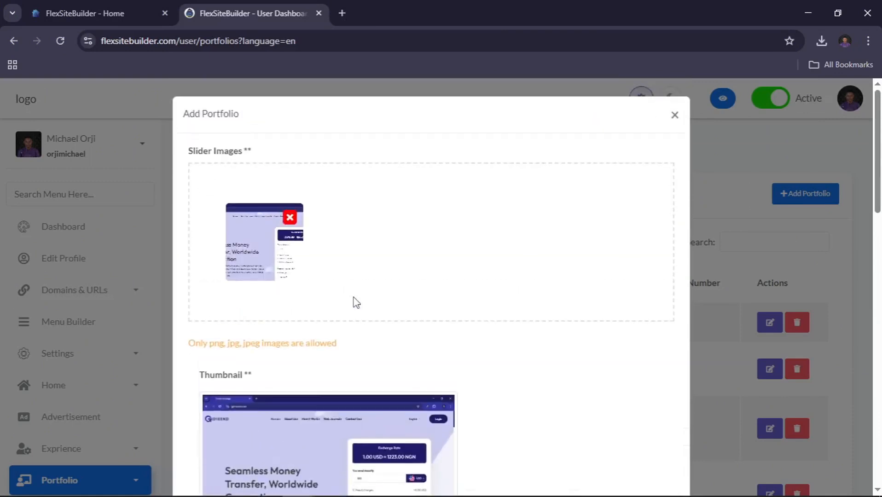
{"action": "left_click_drag", "start_coordinate": [185, 118], "coordinate": [539, 337]}
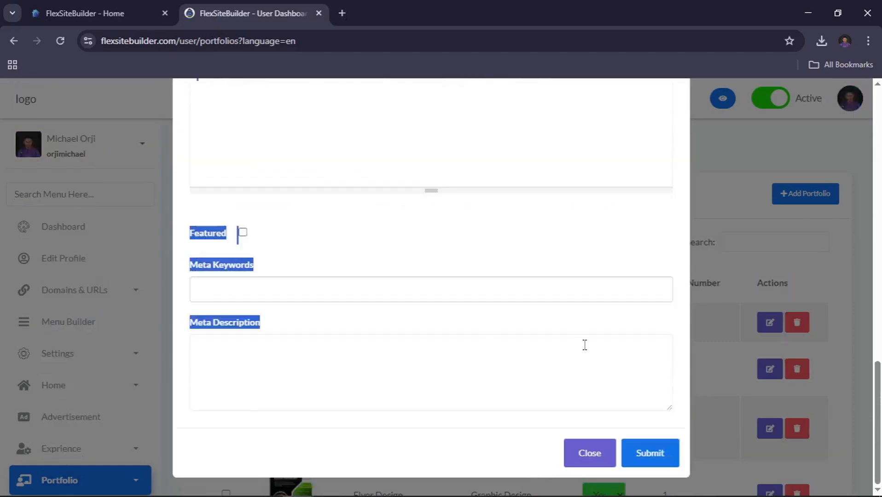
- Switch to the Flyer Design Portfolio Setup chat in ChatGPT and send the prompt "do for this" followed by the copied form text
{"action": "key", "text": "alt+Tab"}
{"action": "key", "text": "alt+Tab"}
{"action": "key", "text": "alt+Tab"}
{"action": "key", "text": "alt+Tab"}
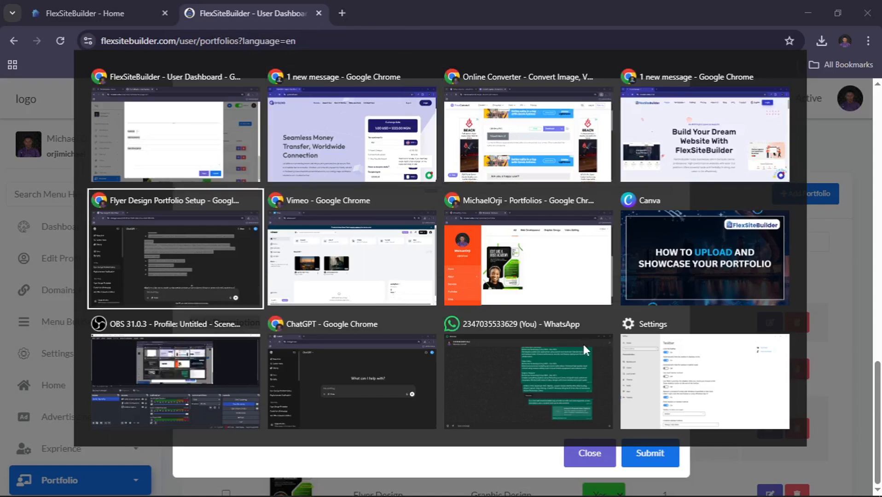
{"action": "left_click", "coordinate": [361, 434]}
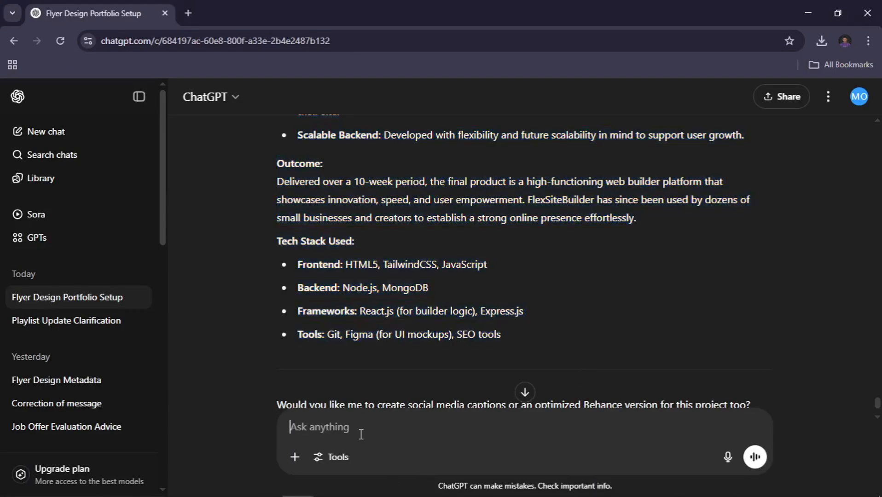
{"action": "type", "text": "do for this"}
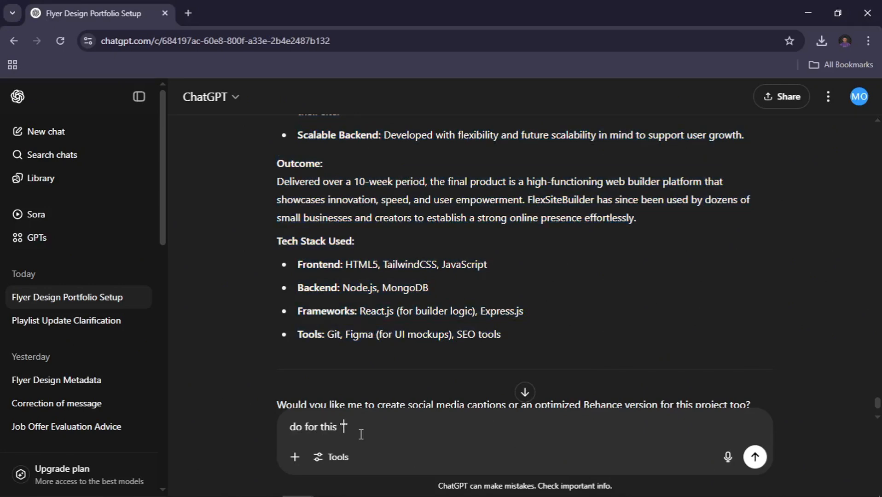
{"action": "key", "text": "ctrl+v"}
{"action": "key", "text": "Return"}
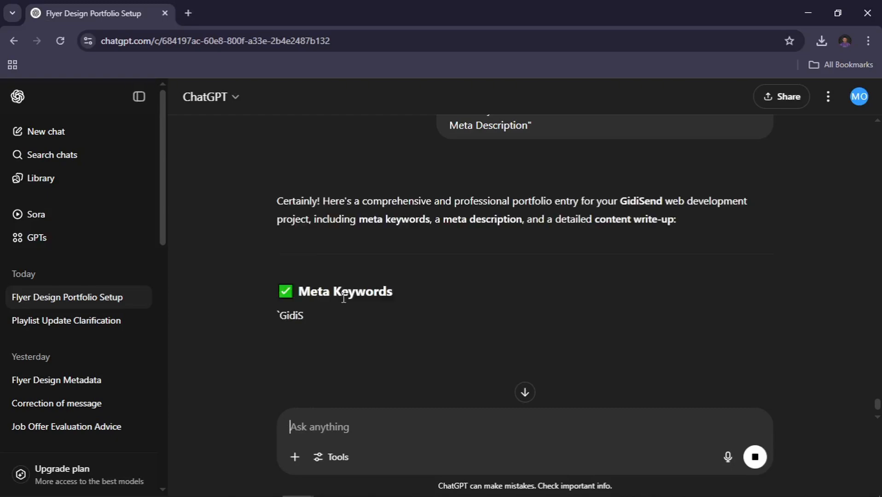
- Copy ChatGPT's generated keyword list, GidiSend through User-Centric Fintech Design, into the Meta Keywords field of the FlexSiteBuilder entry
{"action": "scroll", "coordinate": [322, 253], "scroll_direction": "down", "scroll_amount": 1}
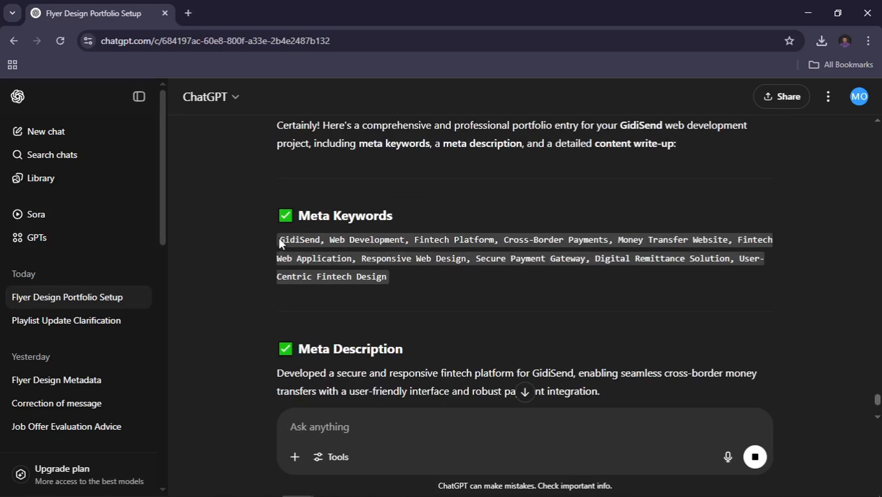
{"action": "left_click_drag", "start_coordinate": [274, 236], "coordinate": [438, 279]}
{"action": "key", "text": "ctrl+c"}
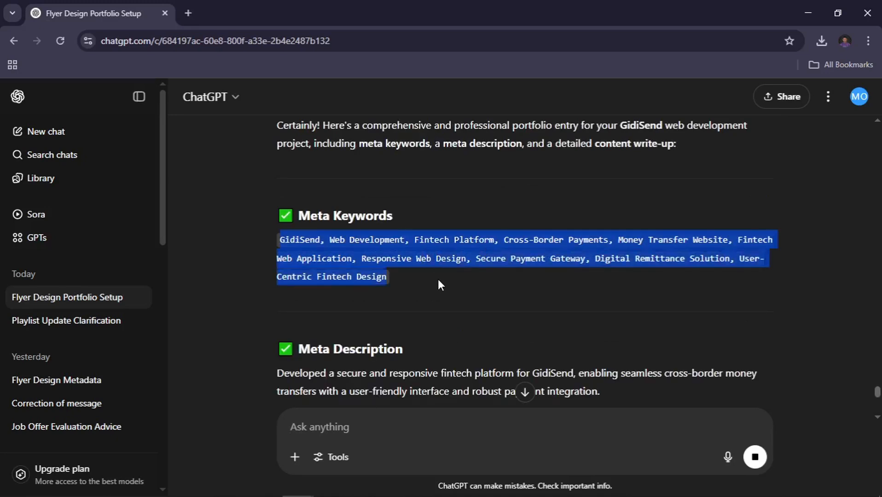
{"action": "key", "text": "alt+Tab"}
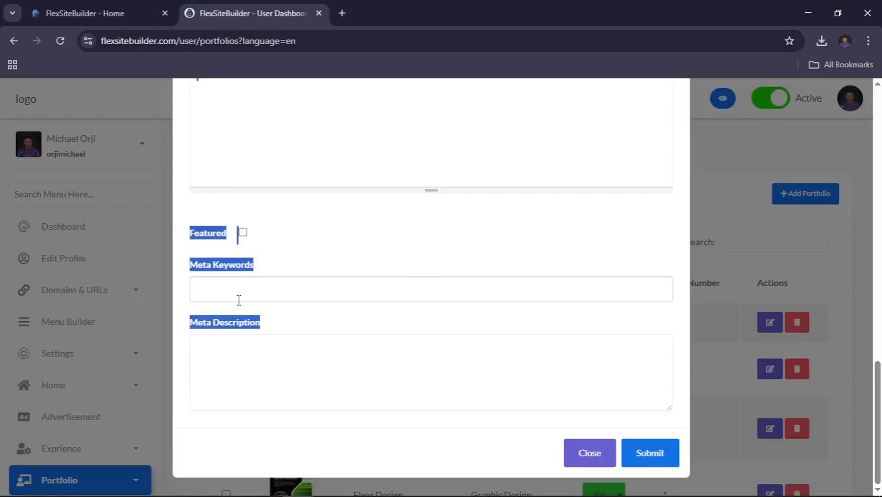
{"action": "left_click", "coordinate": [239, 300]}
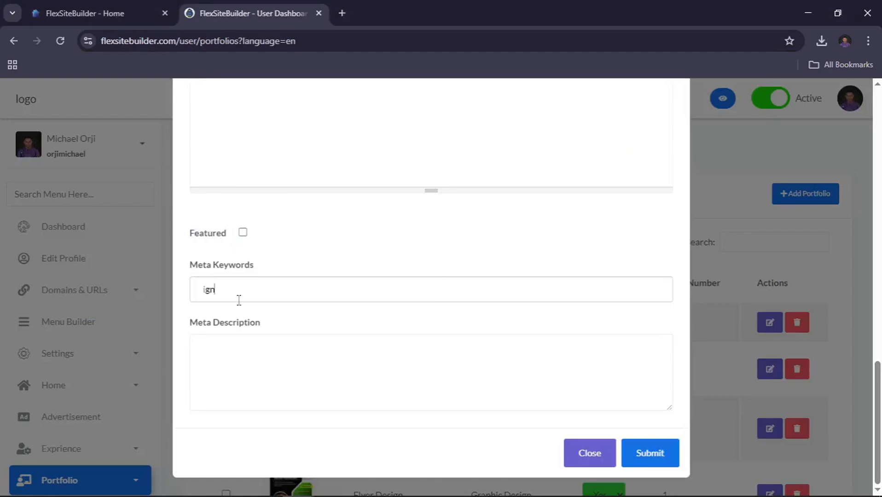
{"action": "key", "text": "ctrl+v"}
- Copy ChatGPT's generated meta description about the secure, responsive fintech platform into the entry's Meta Description field
{"action": "key", "text": "alt+Tab"}
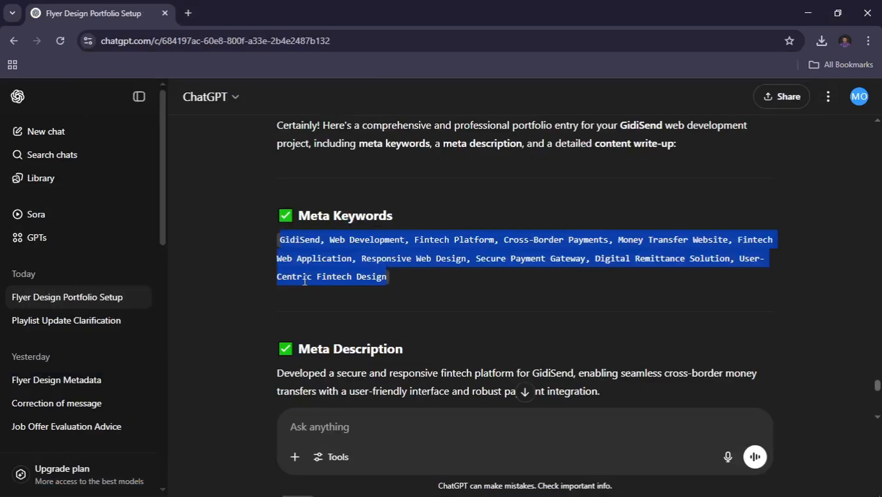
{"action": "scroll", "coordinate": [313, 340], "scroll_direction": "down", "scroll_amount": 2}
{"action": "left_click_drag", "start_coordinate": [274, 297], "coordinate": [622, 319]}
{"action": "key", "text": "ctrl+c"}
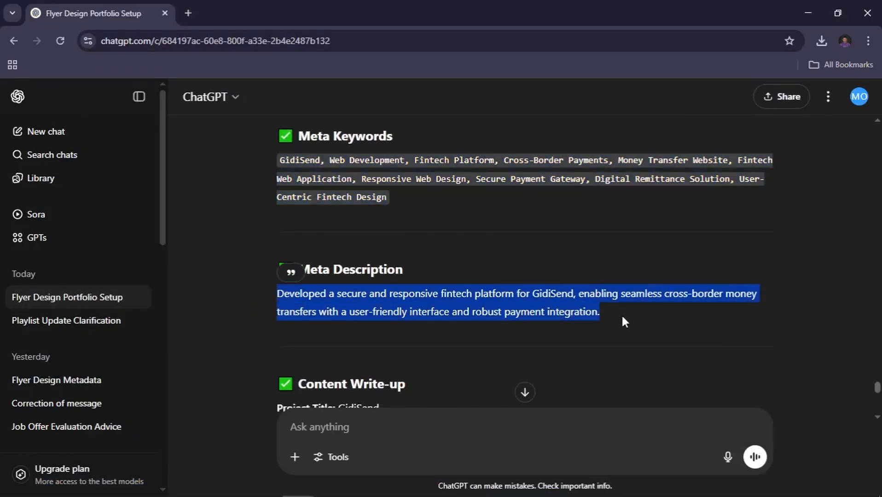
{"action": "key", "text": "alt+Tab"}
{"action": "left_click", "coordinate": [377, 390]}
{"action": "key", "text": "ctrl+v"}
- Copy ChatGPT's full content write-up, from Project Title through Version Control, into the entry's Content editor
{"action": "scroll", "coordinate": [378, 389], "scroll_direction": "down", "scroll_amount": 1}
{"action": "scroll", "coordinate": [378, 391], "scroll_direction": "up", "scroll_amount": 6}
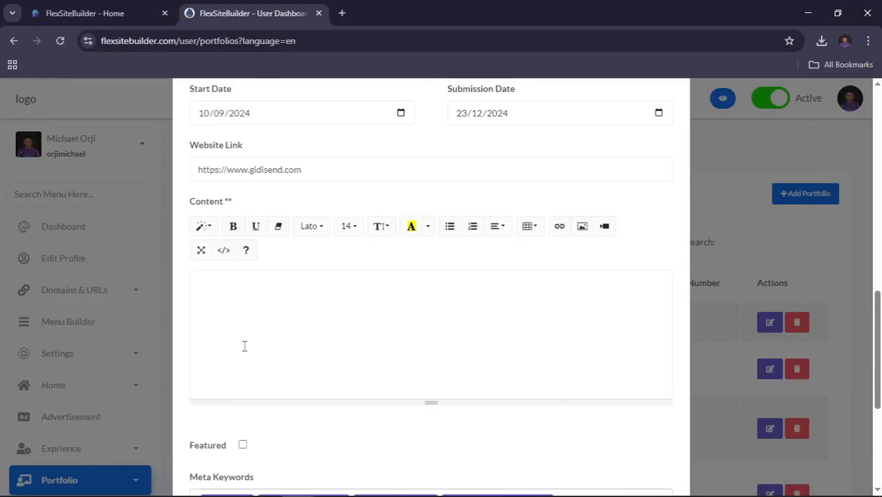
{"action": "key", "text": "alt+Tab"}
{"action": "scroll", "coordinate": [242, 350], "scroll_direction": "down", "scroll_amount": 15}
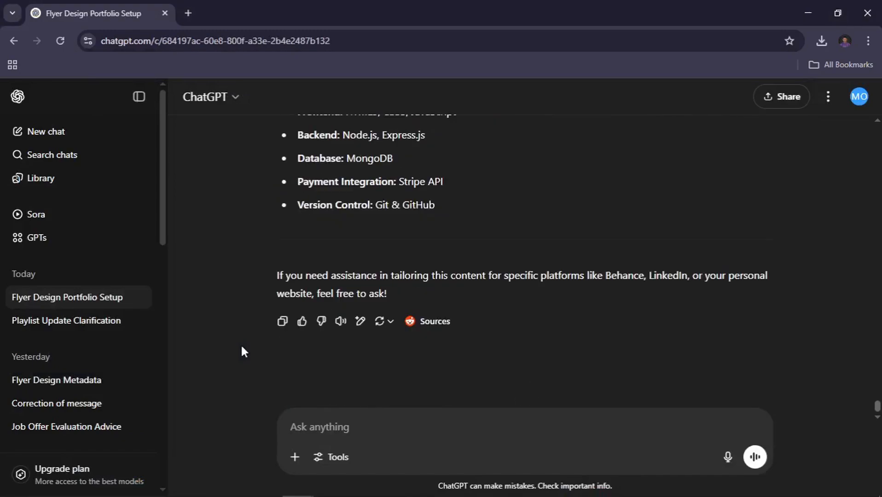
{"action": "scroll", "coordinate": [241, 352], "scroll_direction": "up", "scroll_amount": 10}
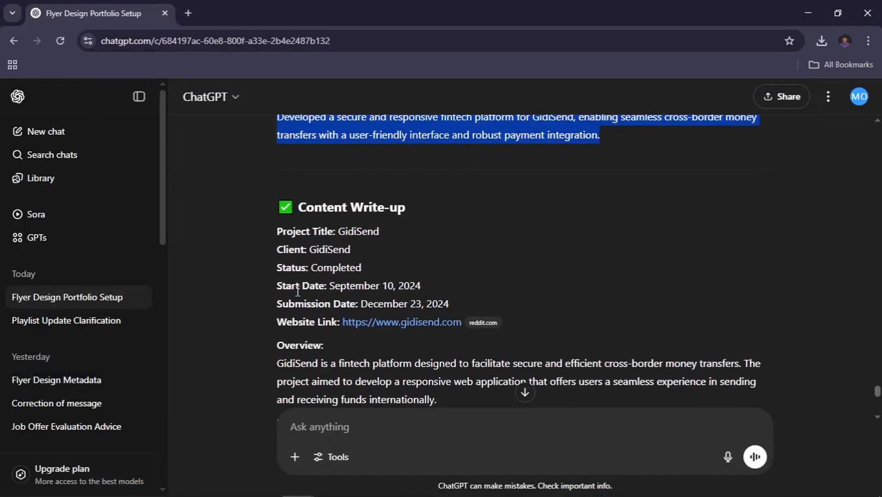
{"action": "left_click_drag", "start_coordinate": [269, 232], "coordinate": [499, 201]}
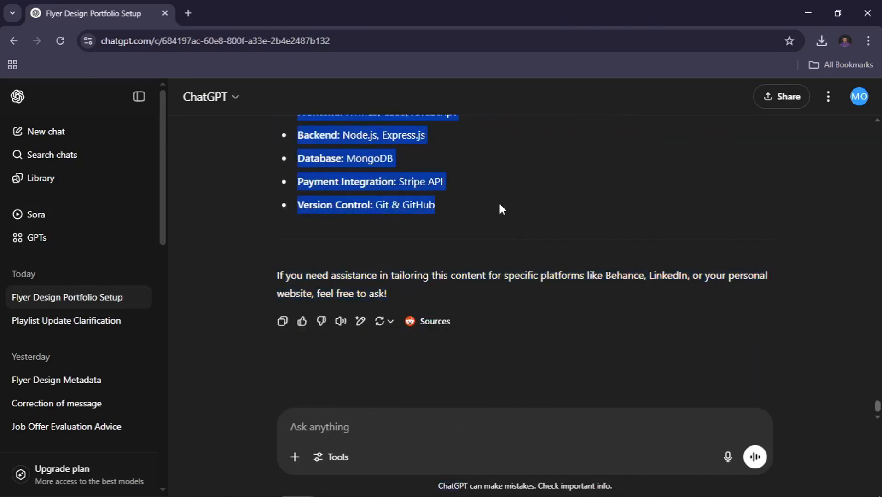
{"action": "key", "text": "alt+Tab"}
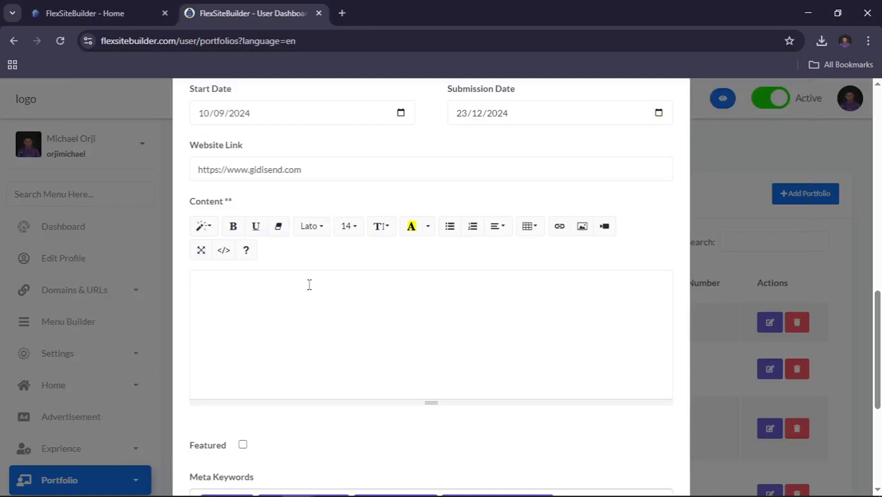
{"action": "key", "text": "ctrl+v"}
{"action": "scroll", "coordinate": [309, 285], "scroll_direction": "up", "scroll_amount": 5}
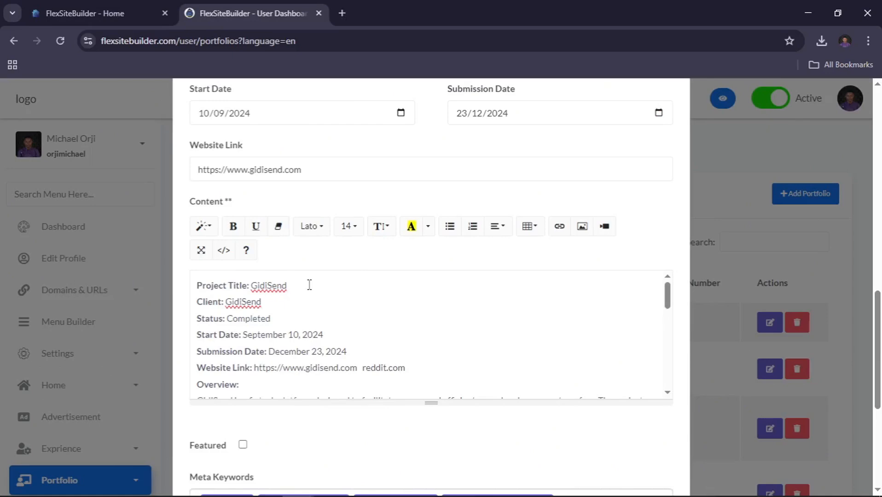
- Submit the completed GidiSend portfolio entry and check it in the portfolios list
{"action": "scroll", "coordinate": [309, 285], "scroll_direction": "down", "scroll_amount": 10}
{"action": "scroll", "coordinate": [325, 258], "scroll_direction": "down", "scroll_amount": 5}
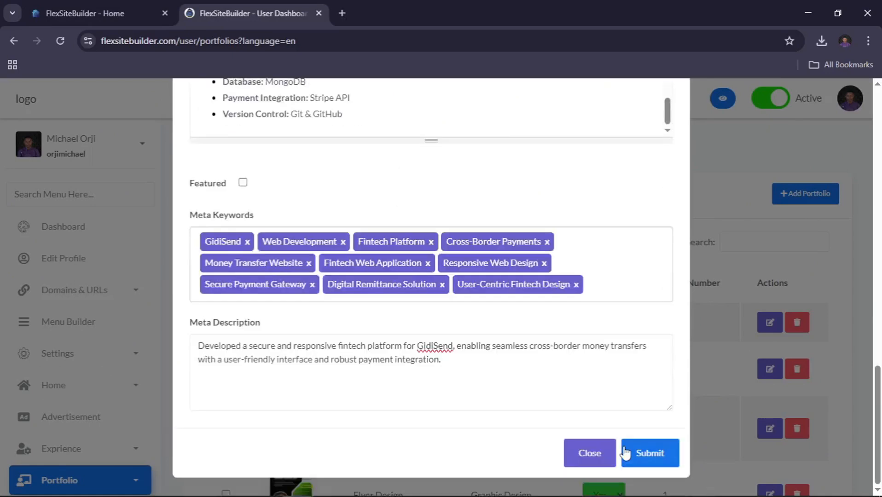
{"action": "left_click", "coordinate": [670, 445]}
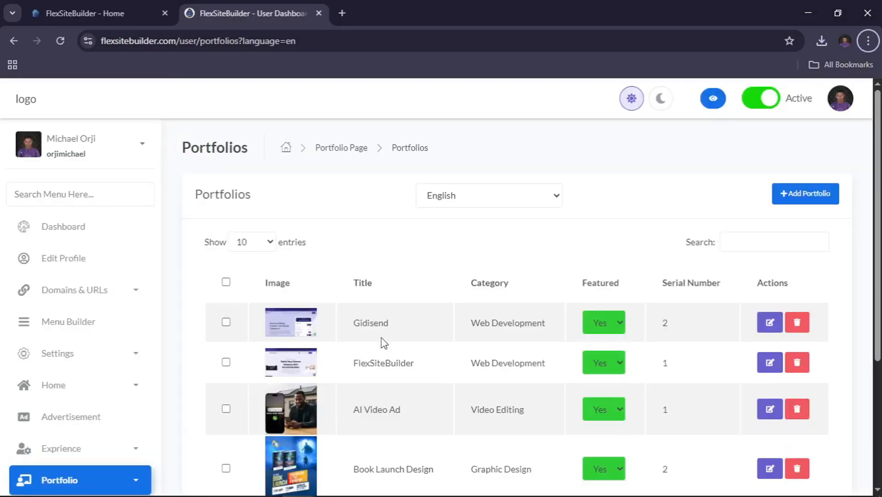
{"action": "scroll", "coordinate": [463, 345], "scroll_direction": "down", "scroll_amount": 3}
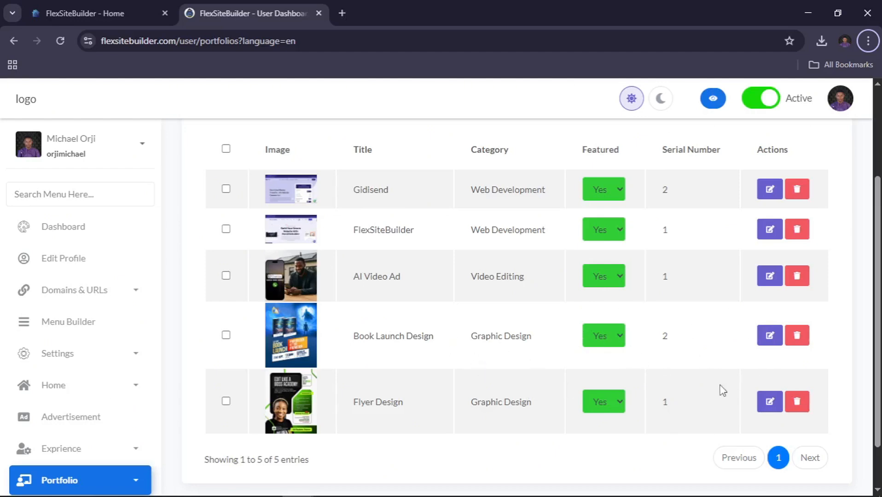
- Switch to the browser window with the published personal site and reload its home page
{"action": "key", "text": "alt+Tab"}
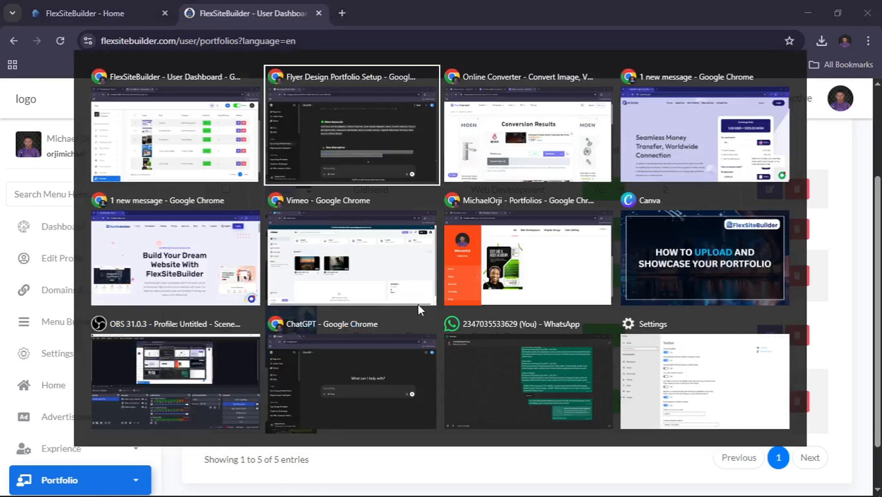
{"action": "key", "text": "Tab"}
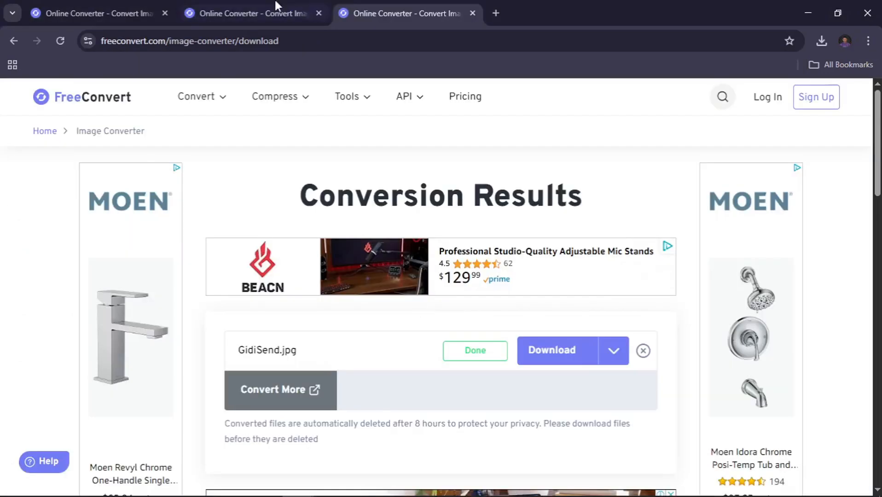
{"action": "key", "text": "alt+Tab"}
{"action": "key", "text": "alt+Tab"}
{"action": "key", "text": "alt+Tab"}
{"action": "key", "text": "alt+Tab"}
{"action": "key", "text": "alt+Tab"}
{"action": "key", "text": "alt+Tab"}
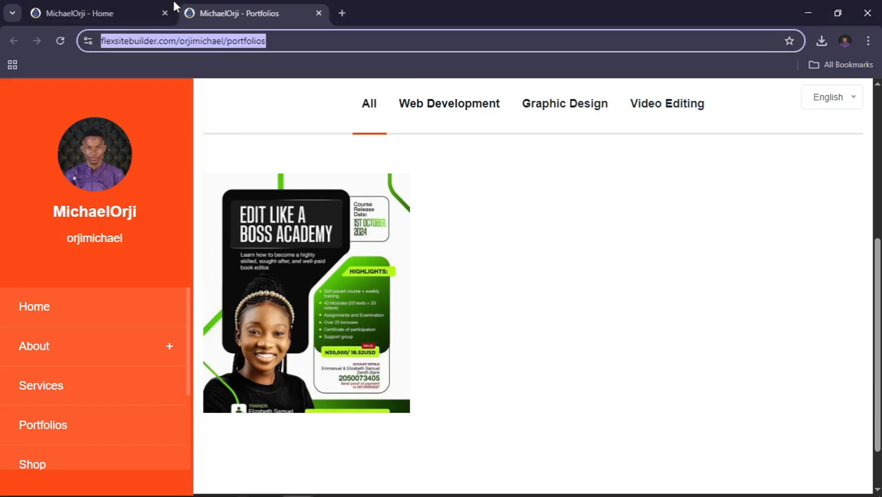
{"action": "left_click", "coordinate": [112, 14]}
{"action": "key", "text": "F5"}
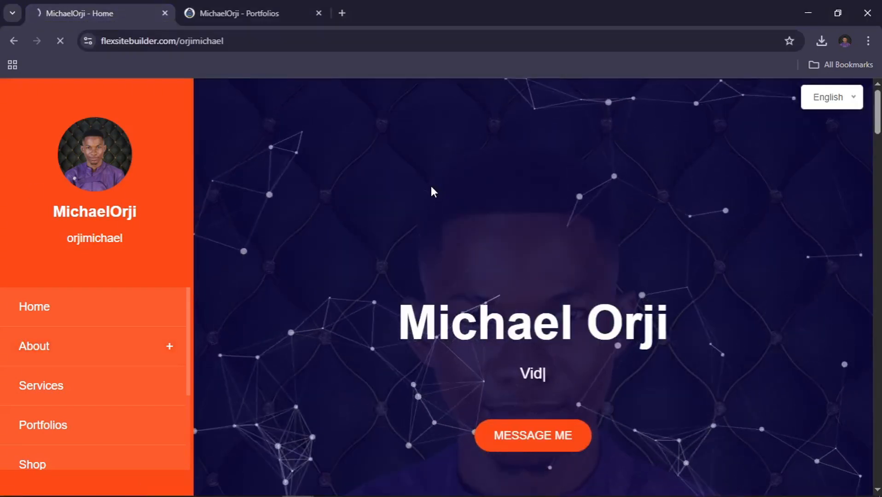
- Review the project entries in the home page's Portfolio Highlights section, including the GidiSend thumbnail
{"action": "scroll", "coordinate": [431, 186], "scroll_direction": "down", "scroll_amount": 15}
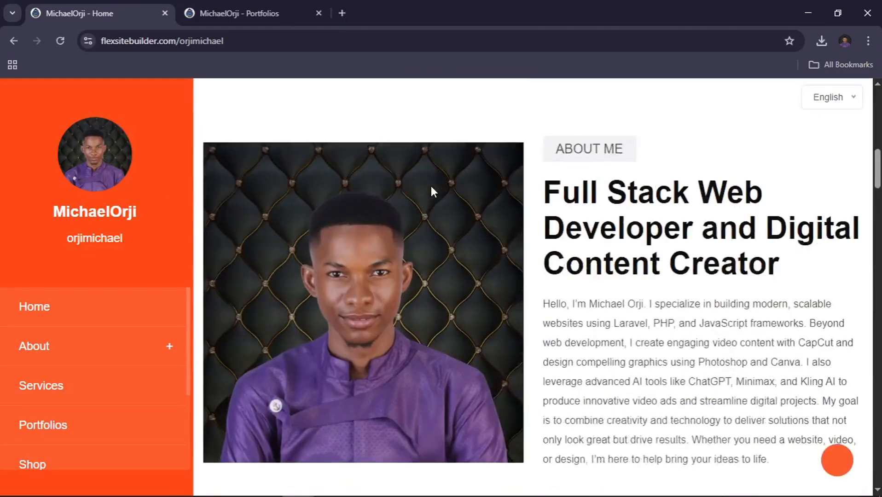
{"action": "scroll", "coordinate": [431, 186], "scroll_direction": "down", "scroll_amount": 20}
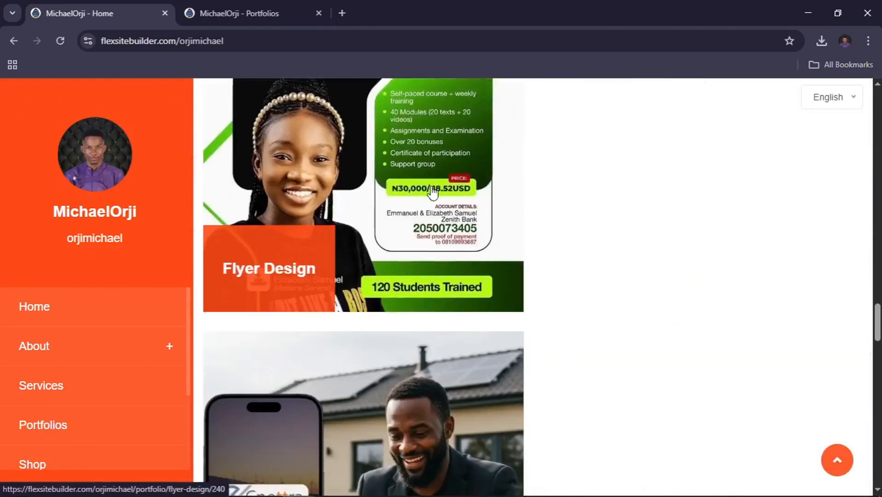
{"action": "scroll", "coordinate": [432, 193], "scroll_direction": "down", "scroll_amount": 10}
{"action": "scroll", "coordinate": [449, 124], "scroll_direction": "up", "scroll_amount": 10}
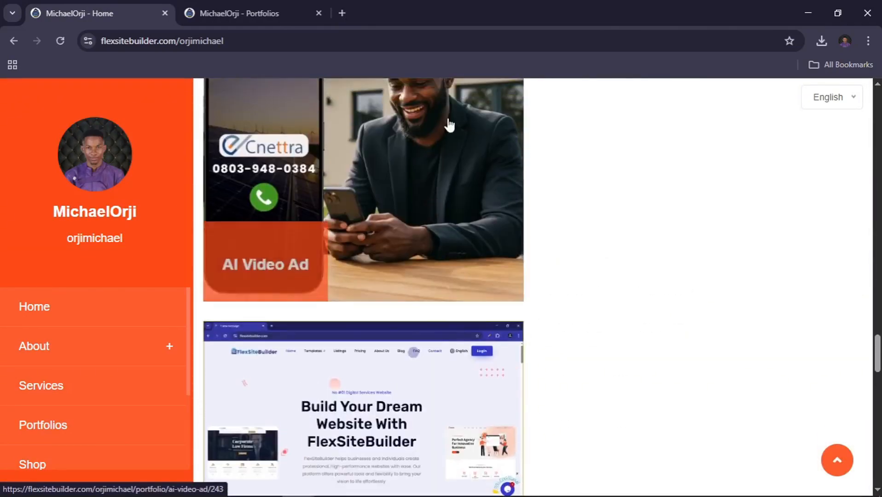
{"action": "scroll", "coordinate": [341, 391], "scroll_direction": "down", "scroll_amount": 10}
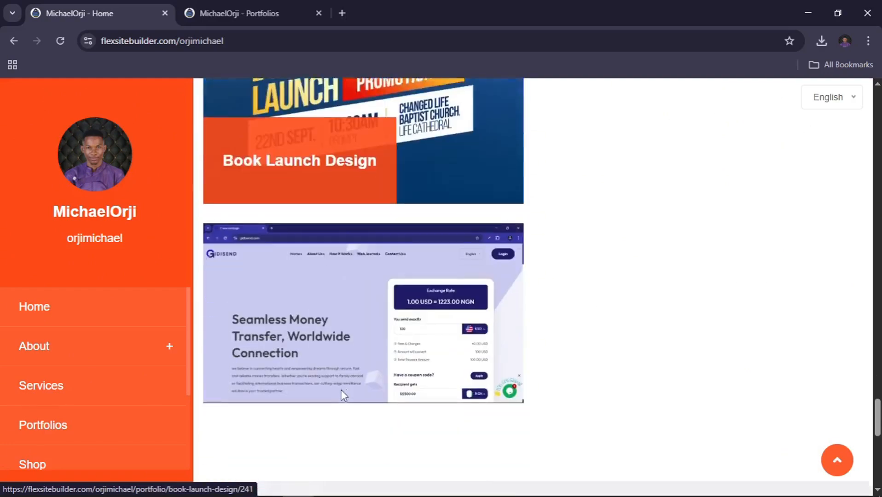
{"action": "scroll", "coordinate": [420, 274], "scroll_direction": "up", "scroll_amount": 15}
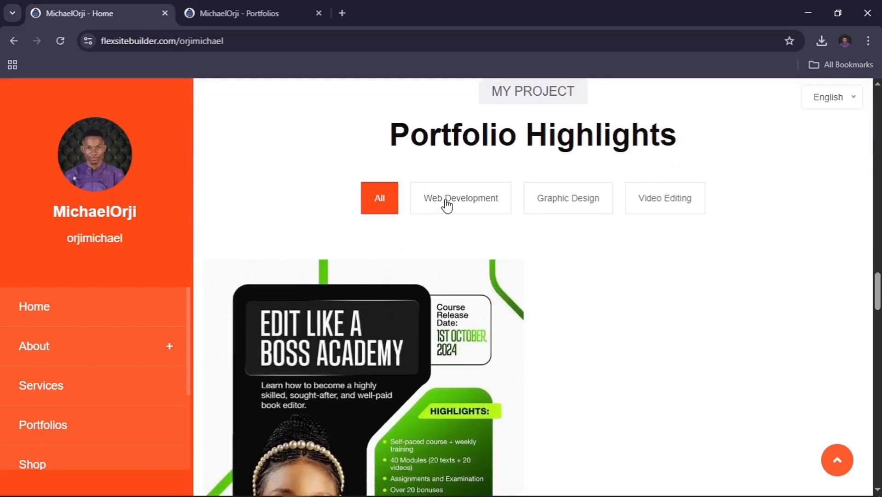
- Filter the Portfolio Highlights section by Web Development and look through the matching projects
{"action": "left_click", "coordinate": [447, 205]}
{"action": "scroll", "coordinate": [481, 356], "scroll_direction": "down", "scroll_amount": 8}
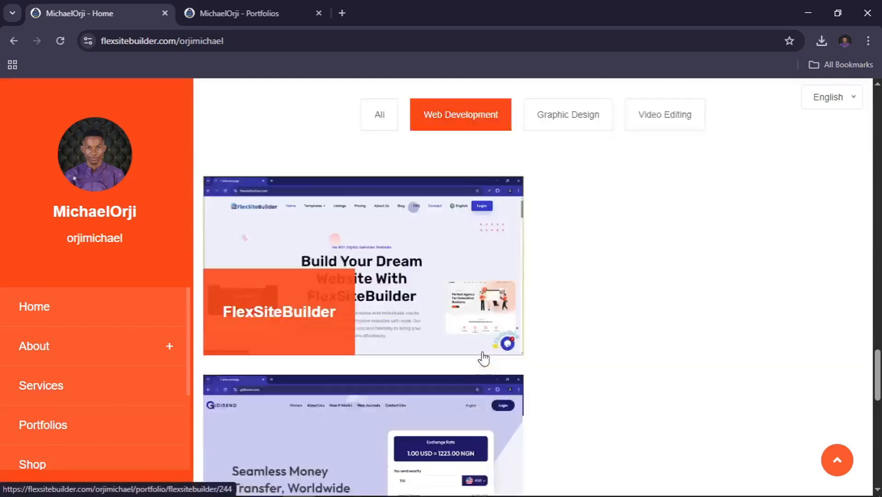
{"action": "scroll", "coordinate": [350, 177], "scroll_direction": "up", "scroll_amount": 5}
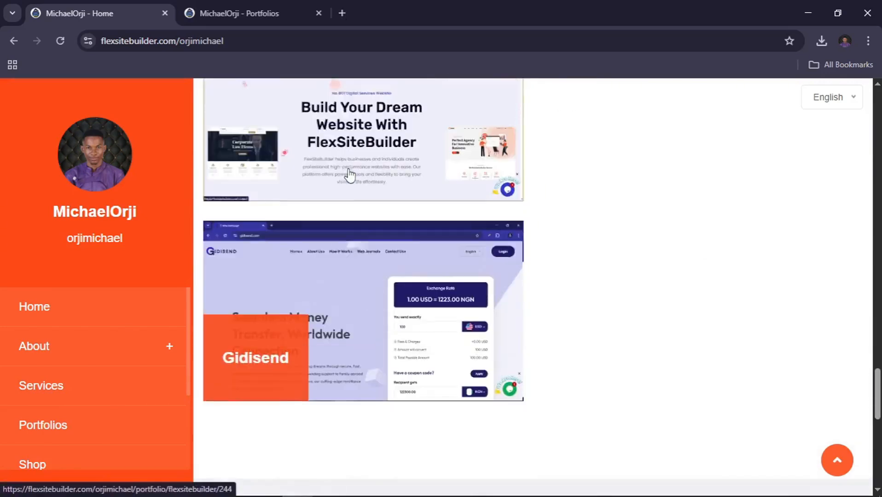
- Filter the portfolio highlights by Graphic Design and look through the flyer and book launch entries
{"action": "scroll", "coordinate": [350, 175], "scroll_direction": "up", "scroll_amount": 3}
{"action": "left_click", "coordinate": [590, 173]}
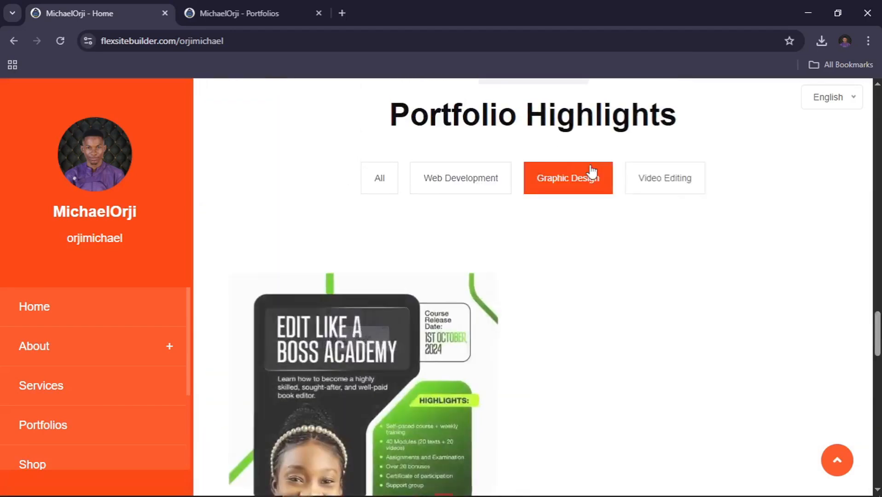
{"action": "scroll", "coordinate": [363, 385], "scroll_direction": "down", "scroll_amount": 10}
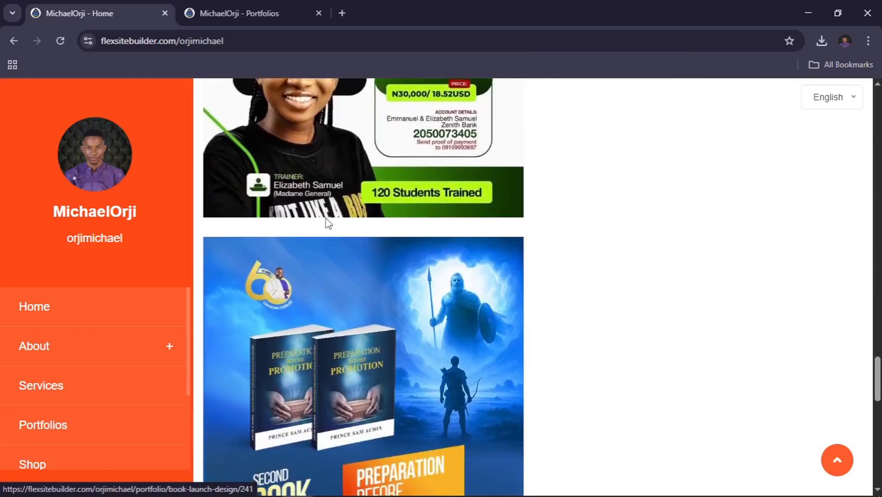
- Filter the portfolio highlights by Video Editing and view the AI Video Ad entry
{"action": "scroll", "coordinate": [469, 362], "scroll_direction": "up", "scroll_amount": 10}
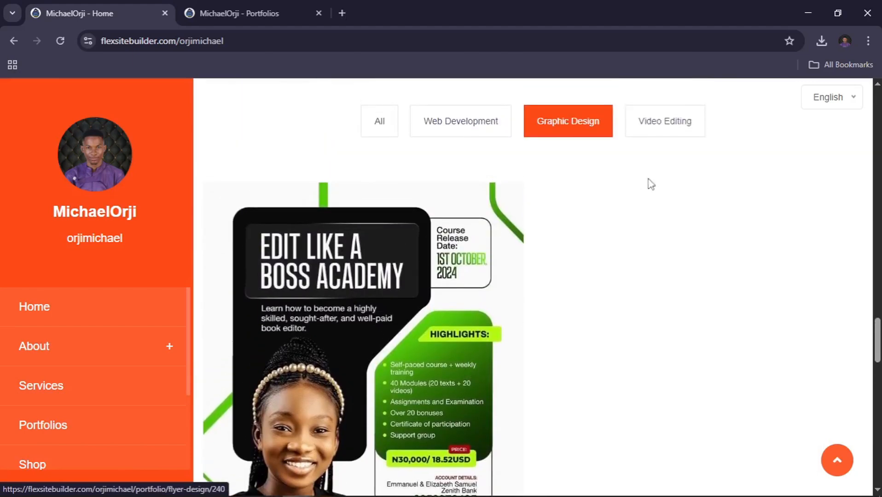
{"action": "left_click", "coordinate": [671, 132]}
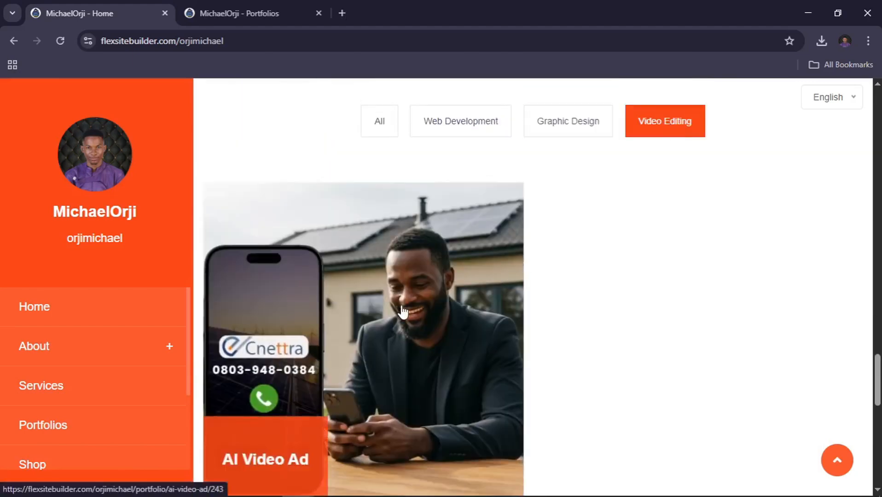
{"action": "scroll", "coordinate": [356, 338], "scroll_direction": "down", "scroll_amount": 3}
{"action": "scroll", "coordinate": [440, 223], "scroll_direction": "up", "scroll_amount": 5}
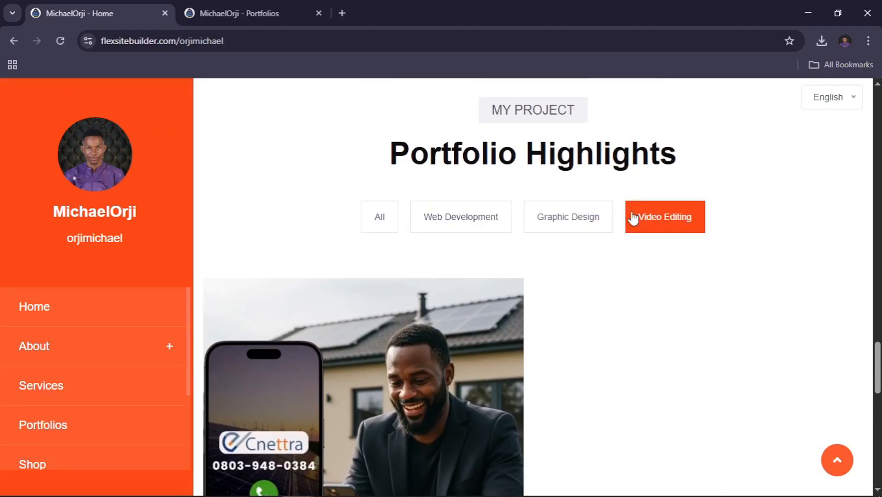
- Show the Graphic Design highlights again and look over the rest of the home page, including the contact form
{"action": "left_click", "coordinate": [590, 223]}
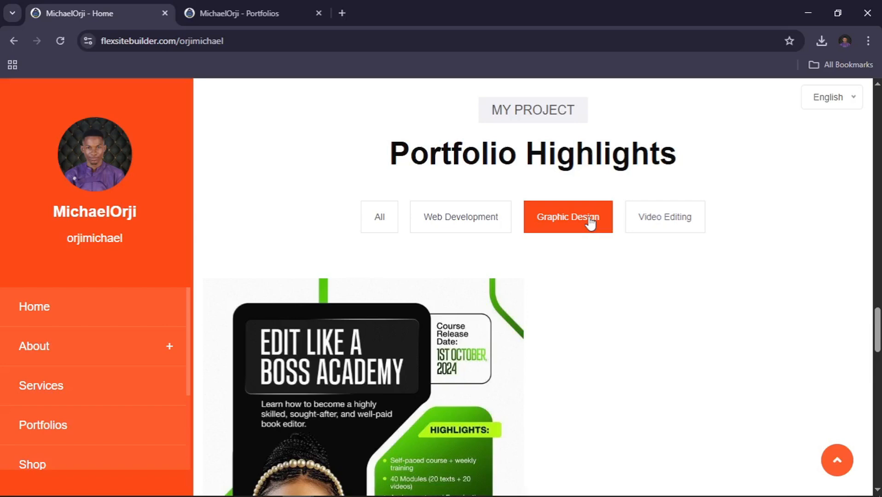
{"action": "scroll", "coordinate": [590, 223], "scroll_direction": "down", "scroll_amount": 20}
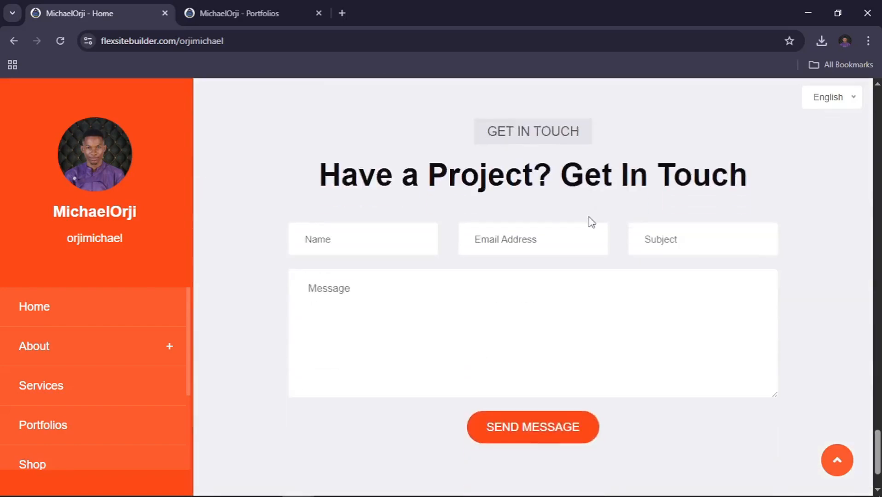
{"action": "scroll", "coordinate": [589, 217], "scroll_direction": "down", "scroll_amount": 2}
{"action": "scroll", "coordinate": [590, 219], "scroll_direction": "up", "scroll_amount": 15}
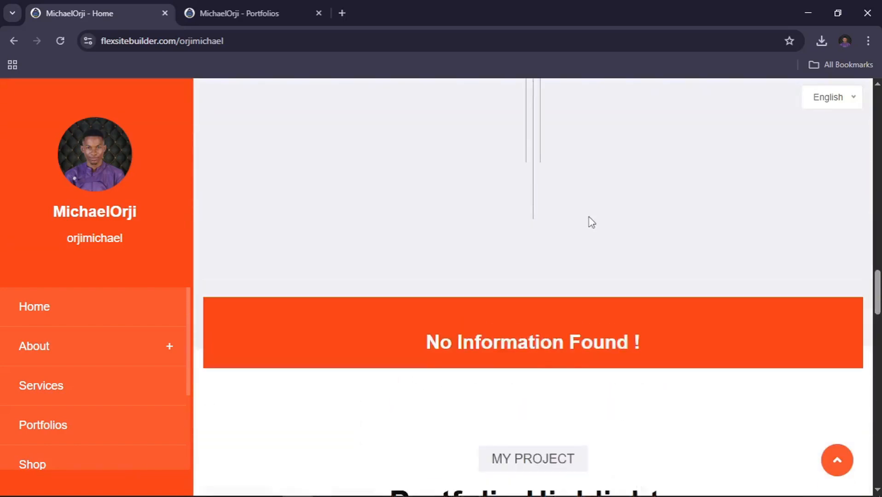
{"action": "scroll", "coordinate": [592, 223], "scroll_direction": "up", "scroll_amount": 2}
- Open the site's Portfolios page and review all project thumbnails, down to the GidiSend entry
{"action": "left_click", "coordinate": [40, 426]}
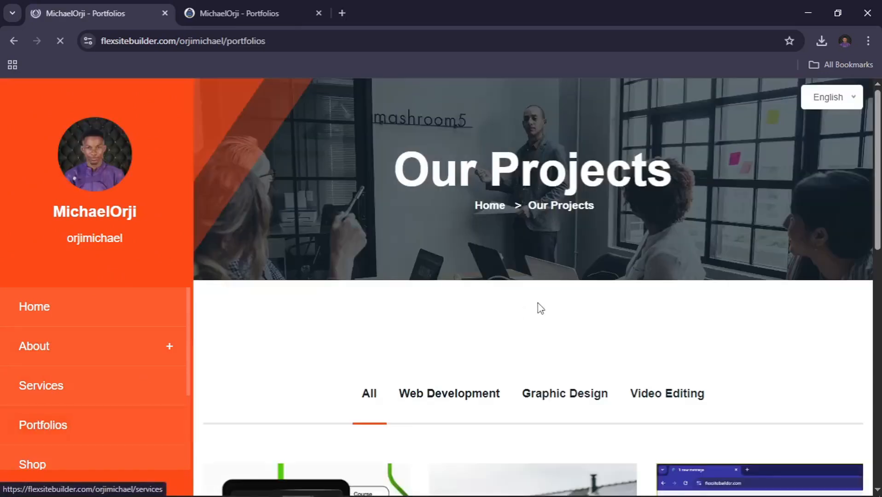
{"action": "scroll", "coordinate": [527, 307], "scroll_direction": "down", "scroll_amount": 12}
{"action": "scroll", "coordinate": [538, 302], "scroll_direction": "down", "scroll_amount": 2}
{"action": "scroll", "coordinate": [538, 304], "scroll_direction": "up", "scroll_amount": 10}
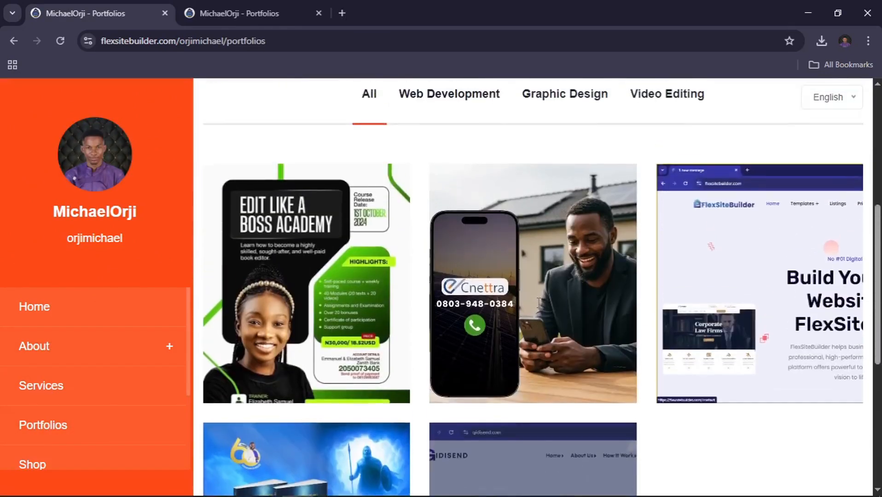
{"action": "scroll", "coordinate": [498, 209], "scroll_direction": "down", "scroll_amount": 10}
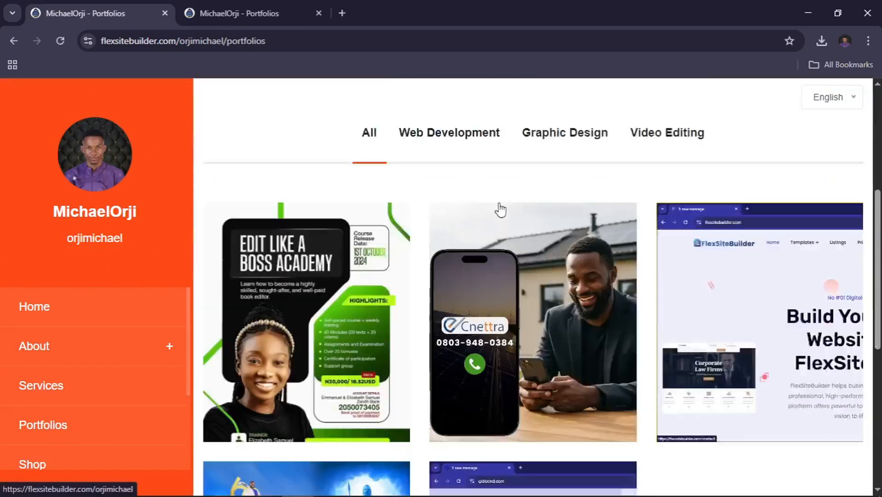
- Switch to the browser window with FlexSiteBuilder's main site and bring up its home page
{"action": "key", "text": "alt+Tab"}
{"action": "key", "text": "alt+Tab"}
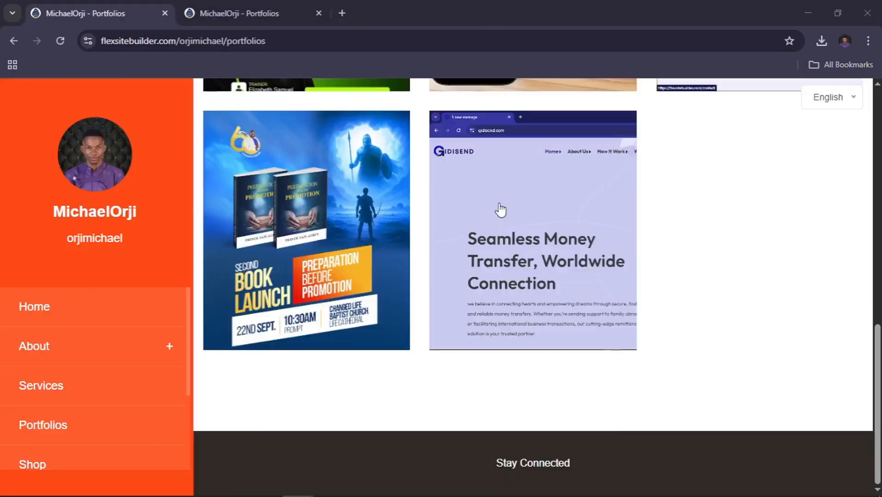
{"action": "key", "text": "alt+Tab"}
{"action": "left_click", "coordinate": [149, 13]}
{"action": "key", "text": "alt+Tab"}
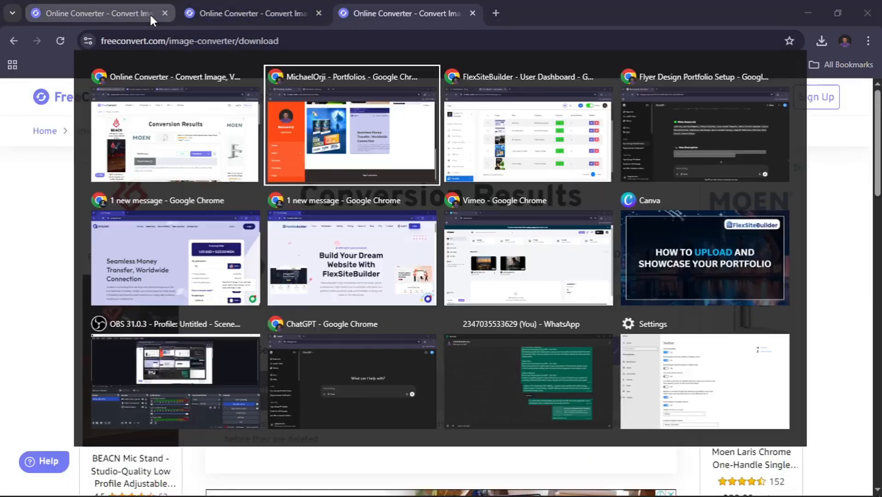
{"action": "key", "text": "alt+Tab"}
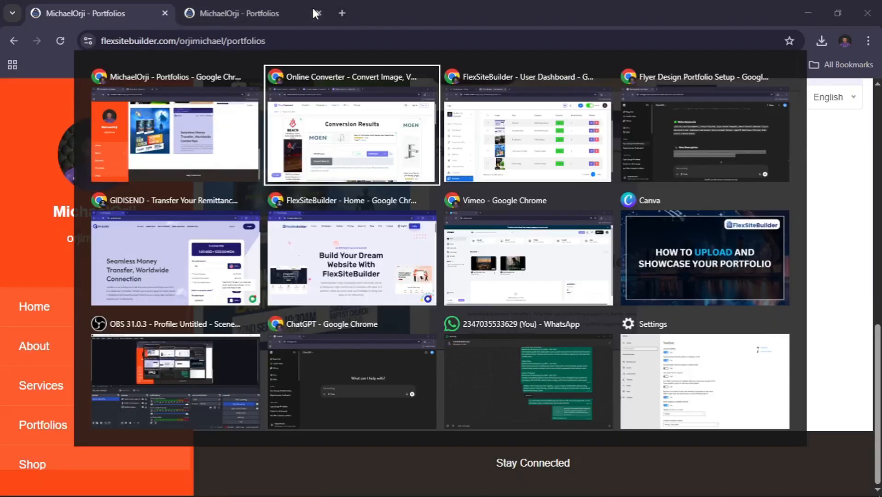
{"action": "key", "text": "alt+Tab"}
{"action": "left_click", "coordinate": [131, 8]}
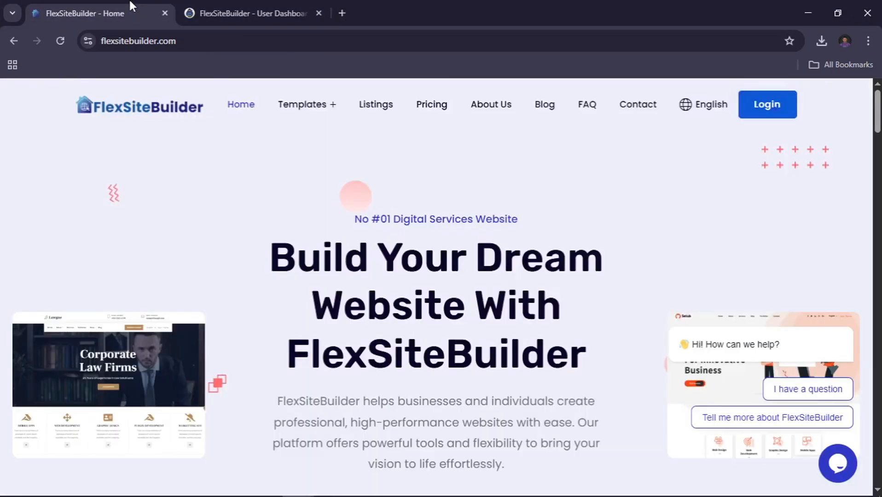
- Find the monthly pricing plans on the home page and expand the Free plan's feature list to check whether Portfolio is included
{"action": "scroll", "coordinate": [368, 372], "scroll_direction": "down", "scroll_amount": 20}
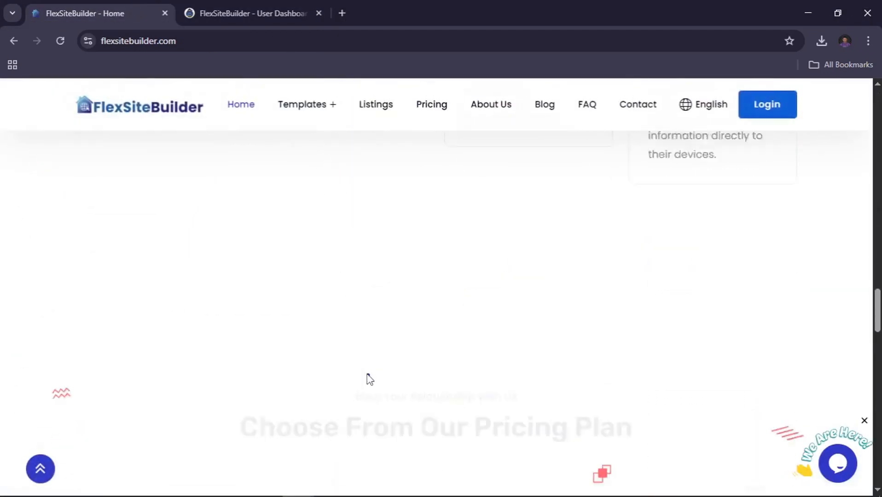
{"action": "scroll", "coordinate": [368, 377], "scroll_direction": "down", "scroll_amount": 6}
{"action": "scroll", "coordinate": [366, 378], "scroll_direction": "up", "scroll_amount": 3}
{"action": "scroll", "coordinate": [369, 375], "scroll_direction": "down", "scroll_amount": 1}
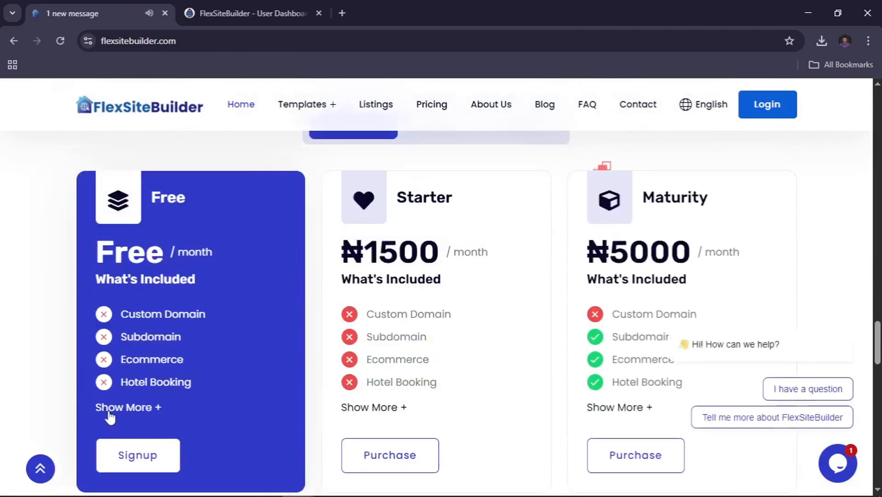
{"action": "left_click", "coordinate": [110, 410]}
{"action": "scroll", "coordinate": [110, 410], "scroll_direction": "down", "scroll_amount": 5}
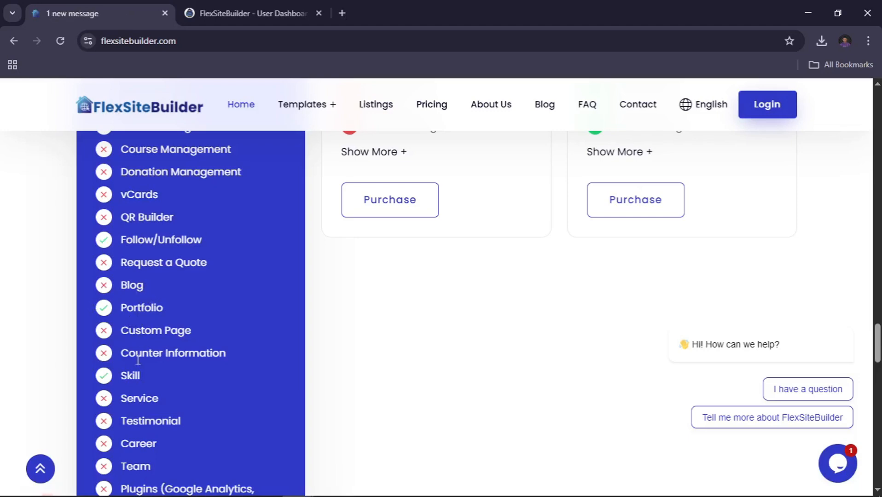
{"action": "scroll", "coordinate": [150, 414], "scroll_direction": "down", "scroll_amount": 2}
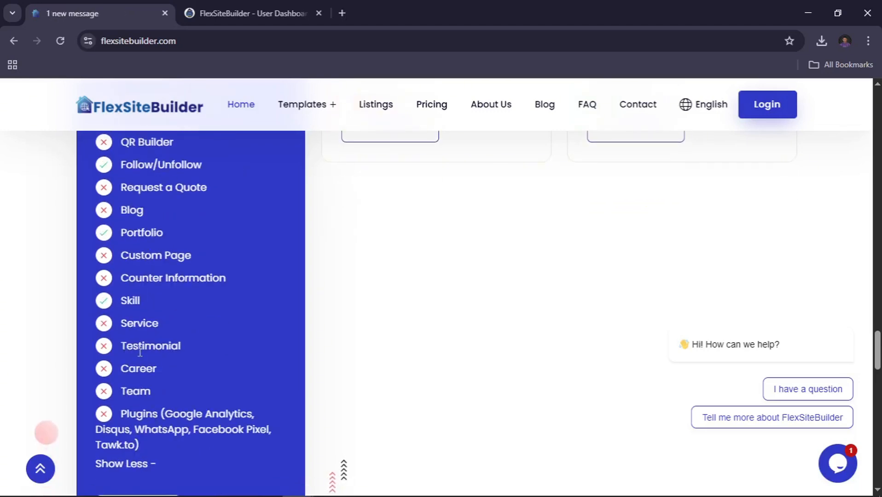
{"action": "scroll", "coordinate": [144, 313], "scroll_direction": "up", "scroll_amount": 3}
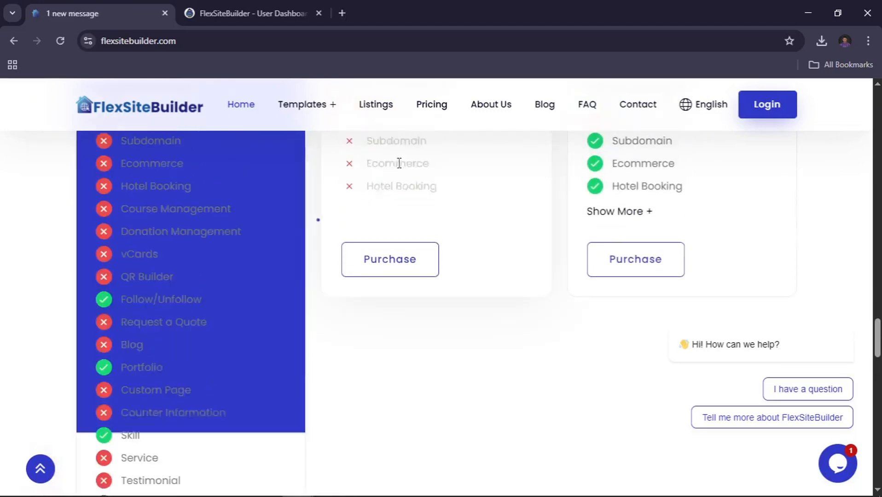
- Expand the Starter plan's full feature list and highlight its vCards allowance
{"action": "left_click", "coordinate": [387, 213]}
{"action": "scroll", "coordinate": [388, 218], "scroll_direction": "up", "scroll_amount": 7}
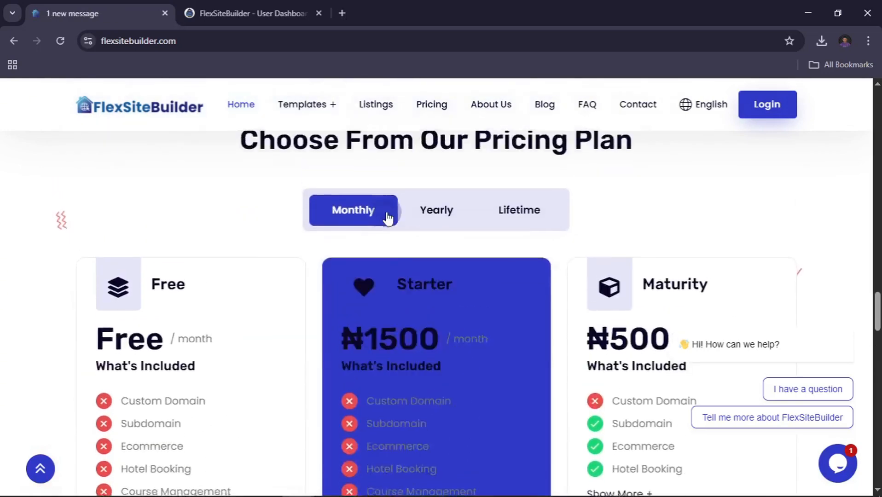
{"action": "scroll", "coordinate": [376, 323], "scroll_direction": "down", "scroll_amount": 3}
{"action": "scroll", "coordinate": [375, 323], "scroll_direction": "down", "scroll_amount": 5}
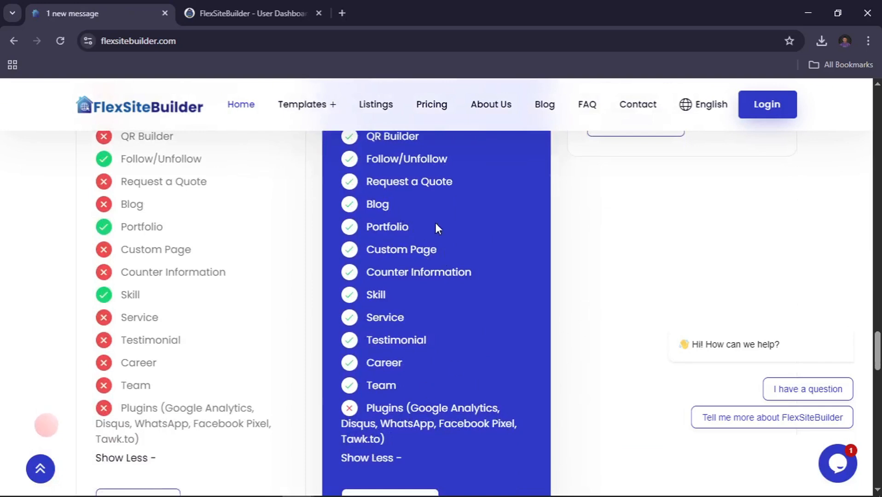
{"action": "scroll", "coordinate": [431, 211], "scroll_direction": "up", "scroll_amount": 2}
{"action": "left_click_drag", "start_coordinate": [428, 186], "coordinate": [360, 189]}
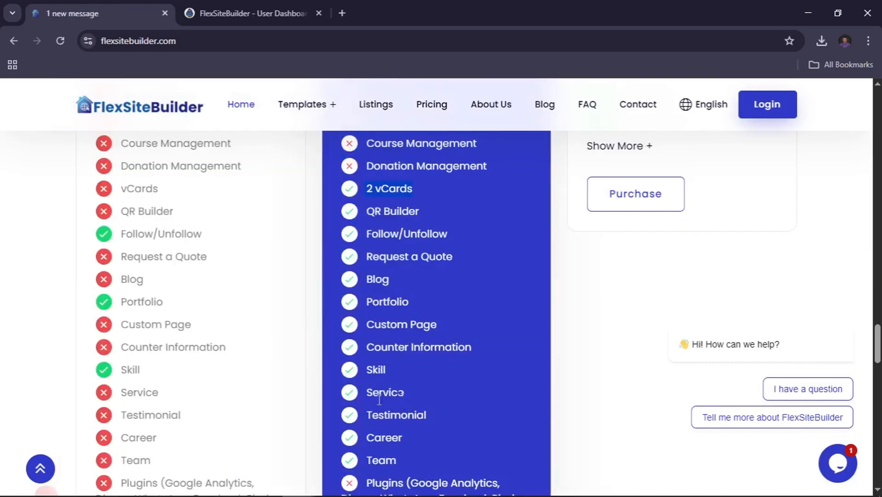
- Review the remaining Starter plan features, then return to the plan's monthly price
{"action": "scroll", "coordinate": [446, 465], "scroll_direction": "down", "scroll_amount": 3}
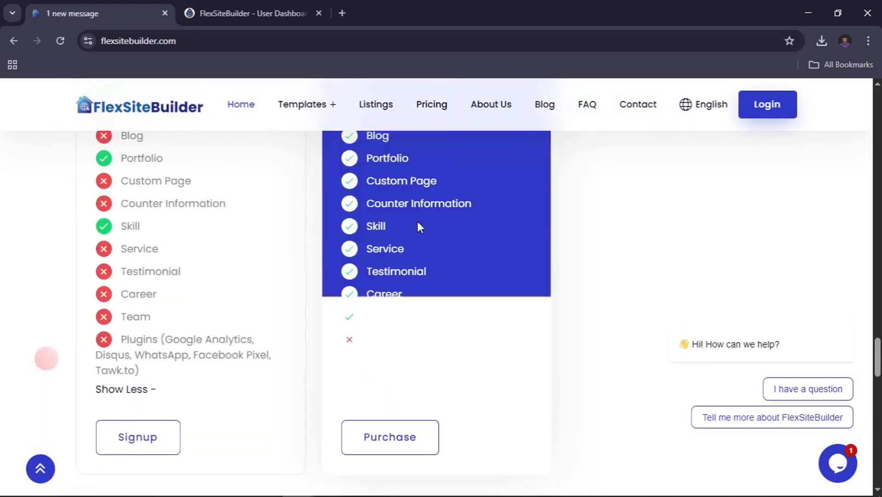
{"action": "scroll", "coordinate": [409, 271], "scroll_direction": "up", "scroll_amount": 2}
{"action": "scroll", "coordinate": [461, 260], "scroll_direction": "up", "scroll_amount": 4}
{"action": "scroll", "coordinate": [461, 256], "scroll_direction": "up", "scroll_amount": 4}
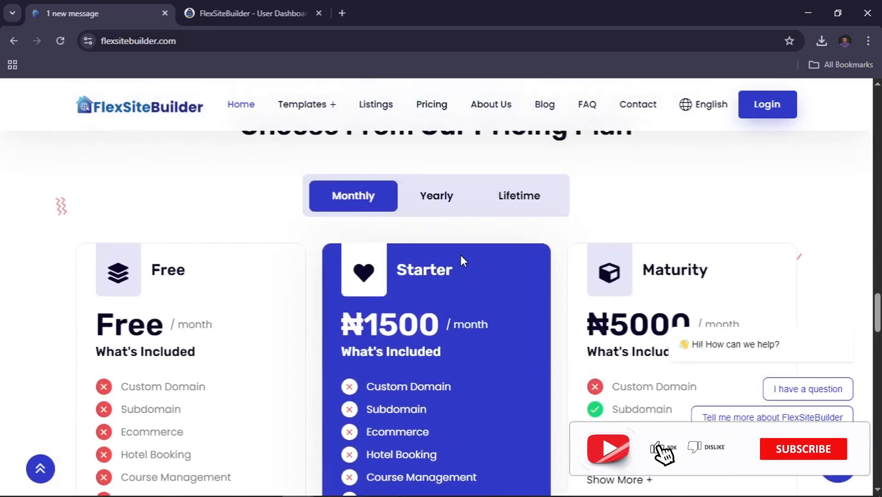